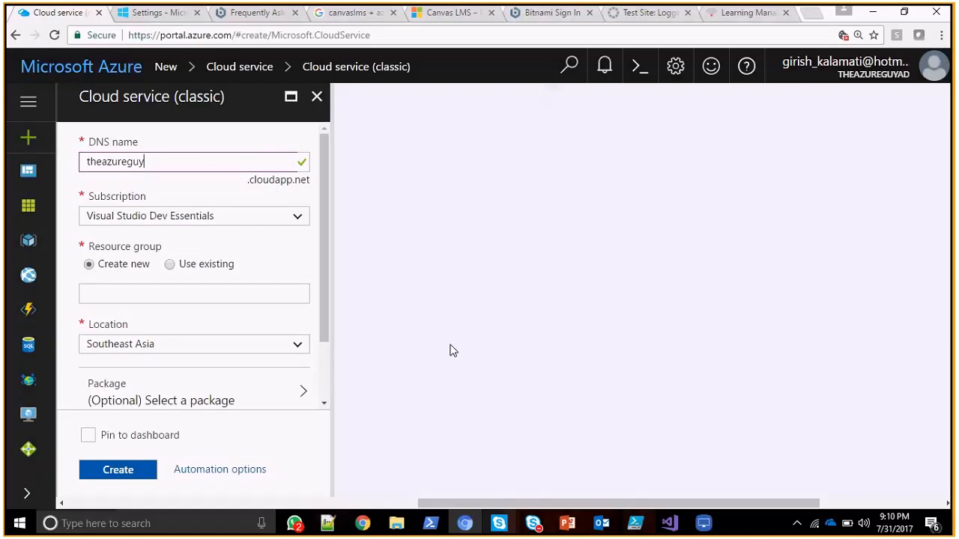
Switch to the LonelyScreen AirPlay Receiver window to view the cloud service deployment diagram.
{"action": "key", "text": "alt+Tab"}
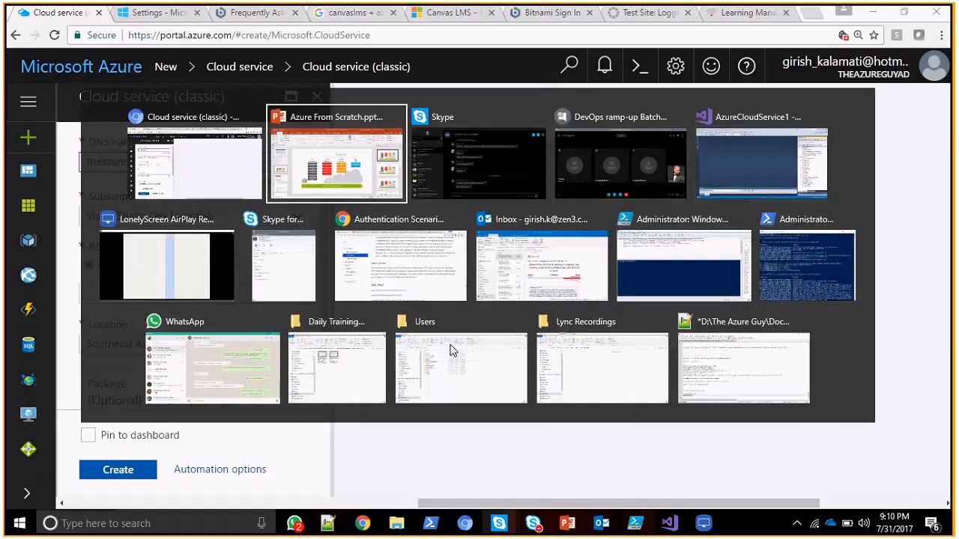
{"action": "key", "text": "alt+Tab"}
{"action": "key", "text": "alt+Tab"}
{"action": "key", "text": "alt+Tab"}
{"action": "key", "text": "alt+Tab"}
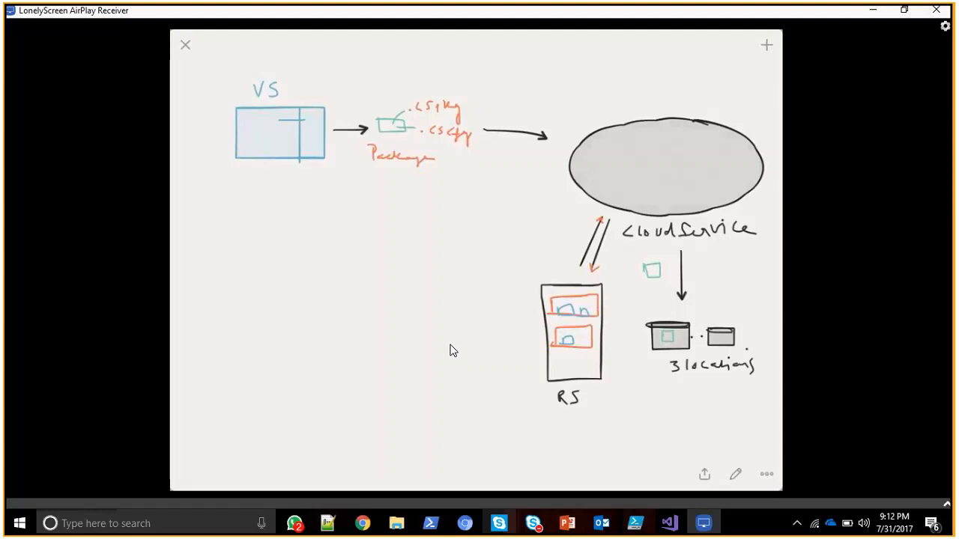
Switch to Visual Studio and examine the AzureCloudService1 and WebRole1 projects, including the web role's Models, Views and Controllers folders.
{"action": "key", "text": "alt+Tab"}
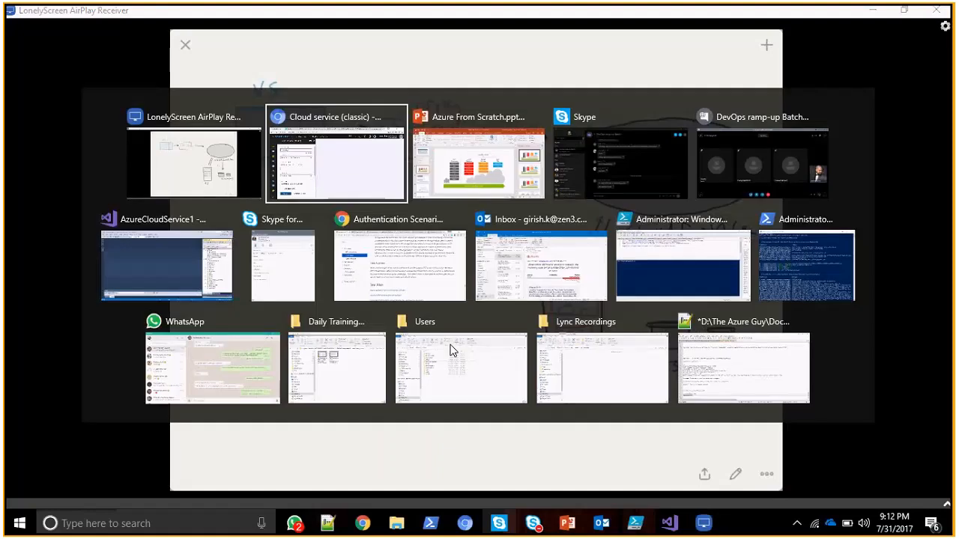
{"action": "key", "text": "alt+Tab"}
{"action": "key", "text": "alt+Tab"}
{"action": "key", "text": "alt+Tab"}
{"action": "key", "text": "alt+Tab"}
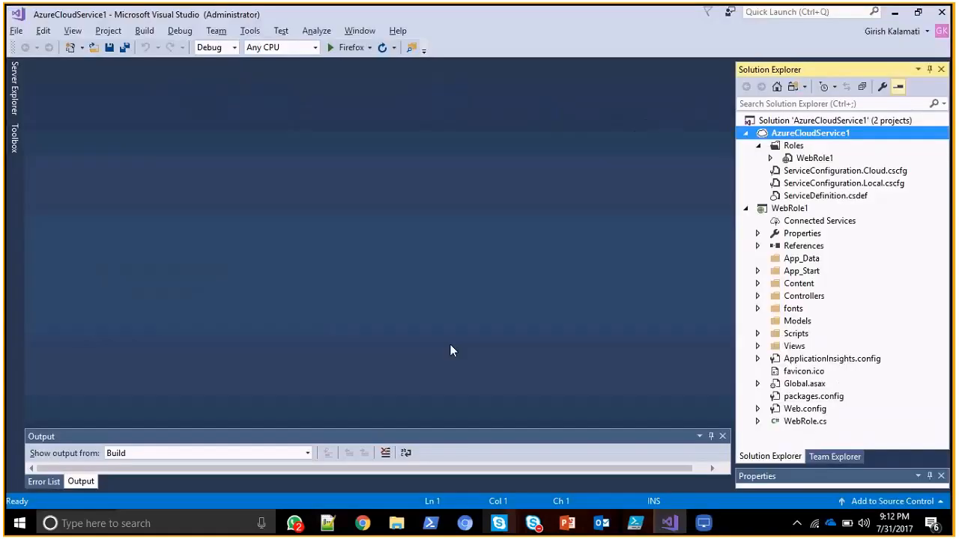
{"action": "left_click", "coordinate": [822, 122]}
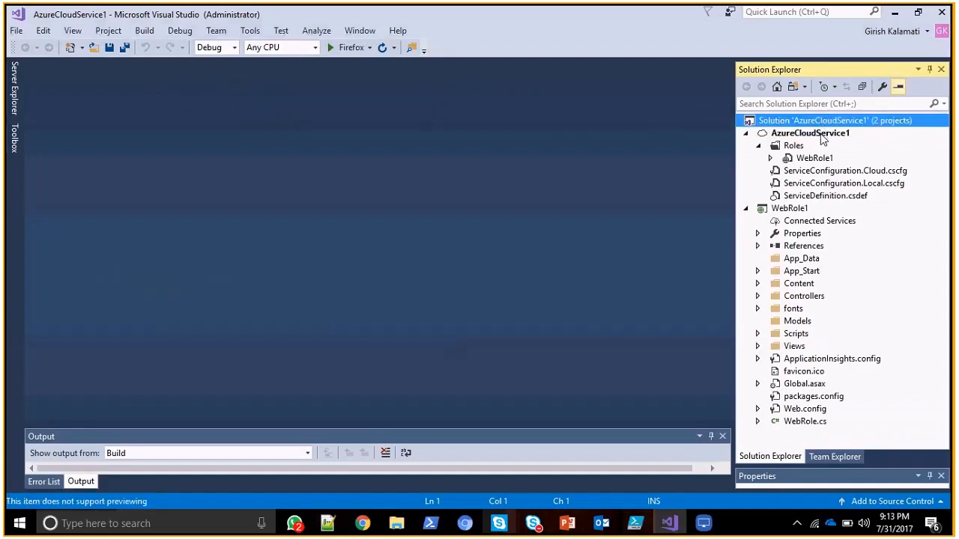
{"action": "left_click", "coordinate": [801, 214]}
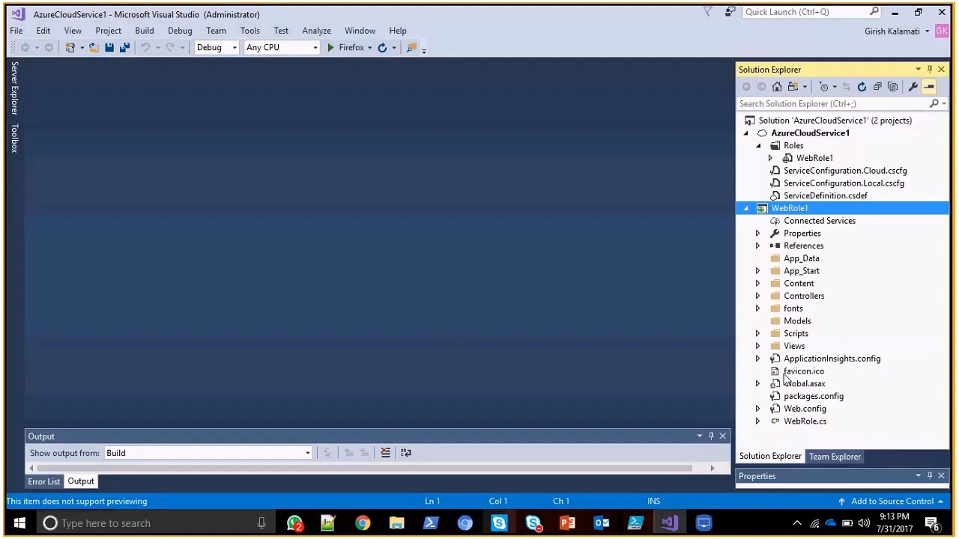
{"action": "left_click", "coordinate": [796, 322]}
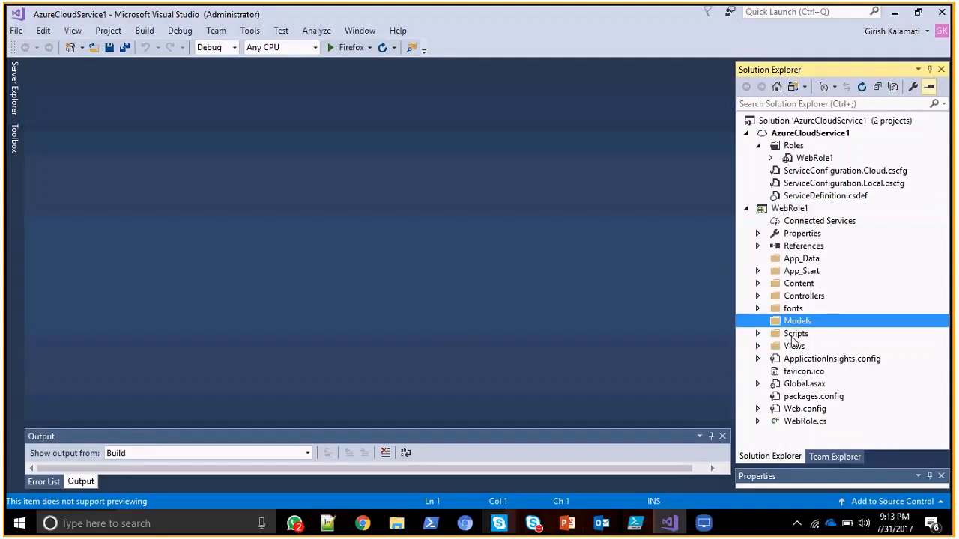
{"action": "left_click", "coordinate": [794, 346]}
{"action": "left_click", "coordinate": [803, 297]}
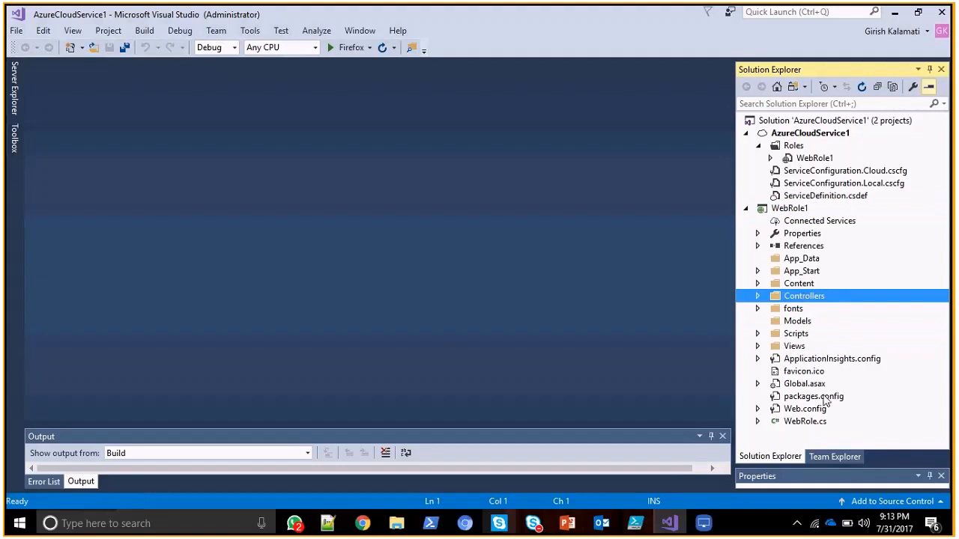
{"action": "left_click", "coordinate": [804, 137]}
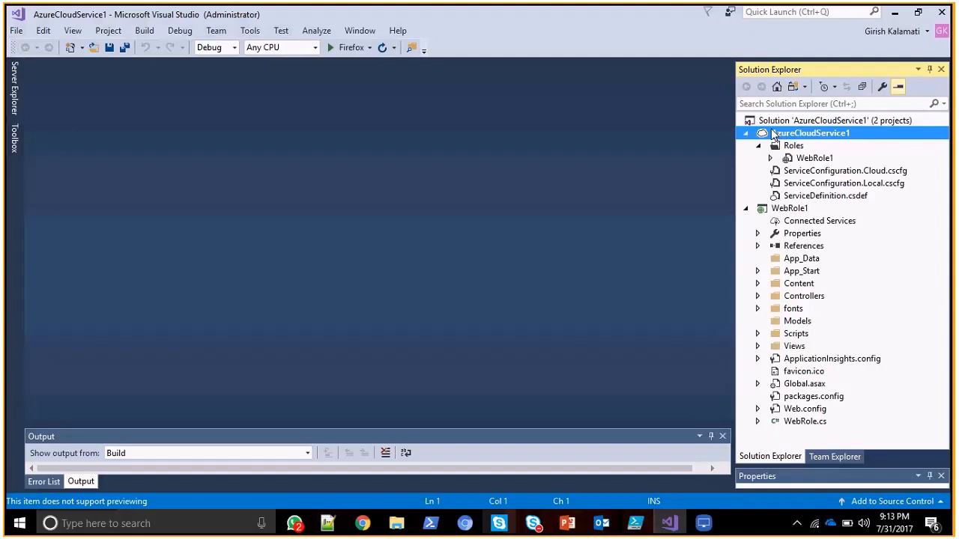
Open the WebRole1 role configuration under AzureCloudService1 and look through the available VM sizes.
{"action": "left_click", "coordinate": [800, 159]}
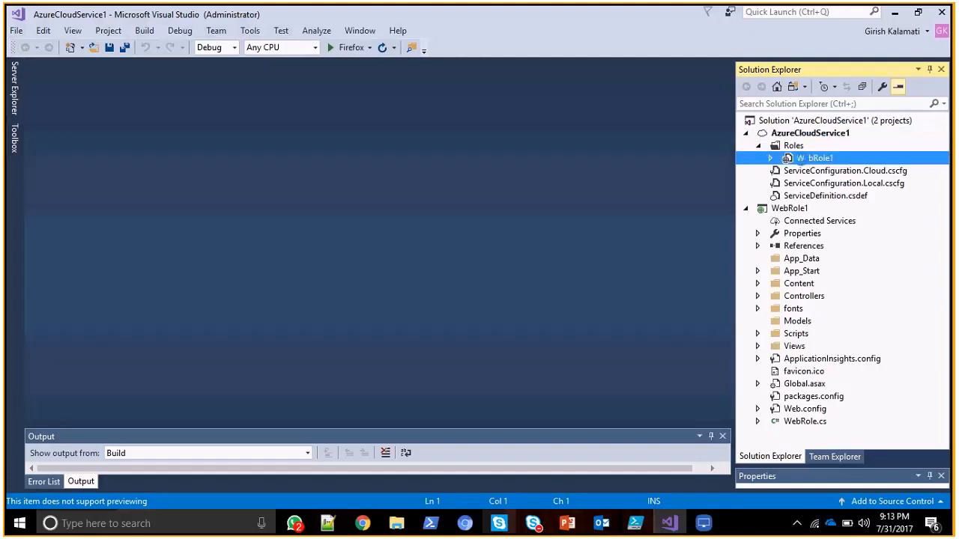
{"action": "double_click", "coordinate": [801, 158]}
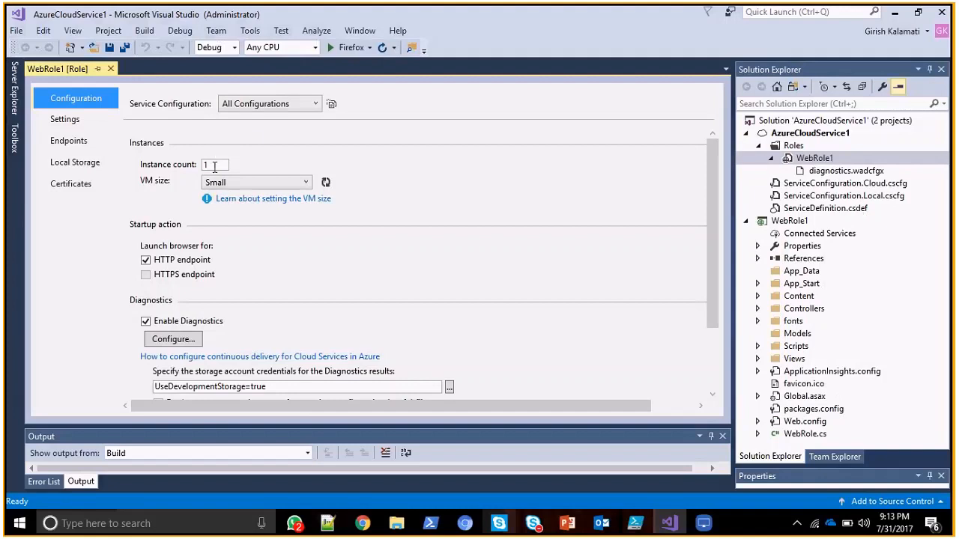
{"action": "left_click", "coordinate": [240, 182]}
{"action": "left_click", "coordinate": [243, 192]}
{"action": "left_click", "coordinate": [242, 186]}
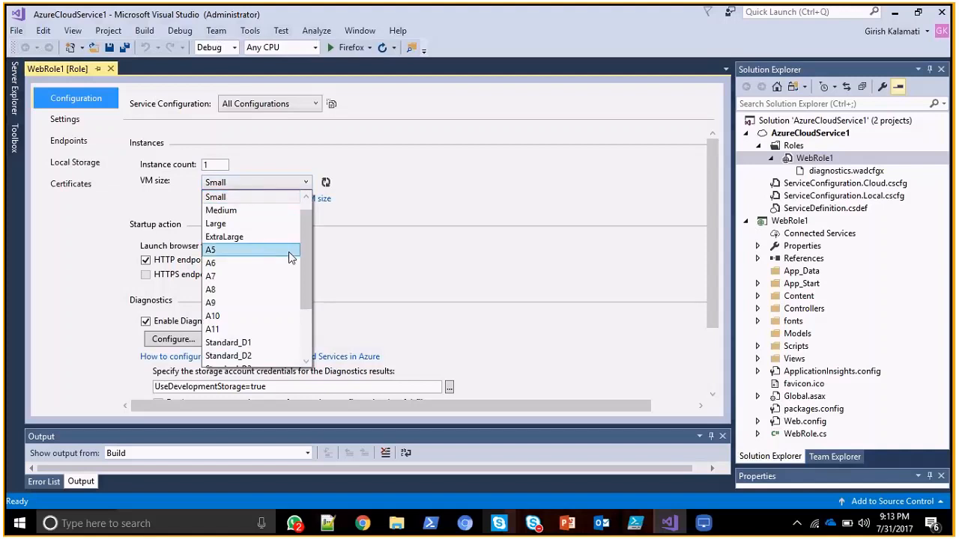
{"action": "left_click_drag", "start_coordinate": [305, 265], "coordinate": [318, 189]}
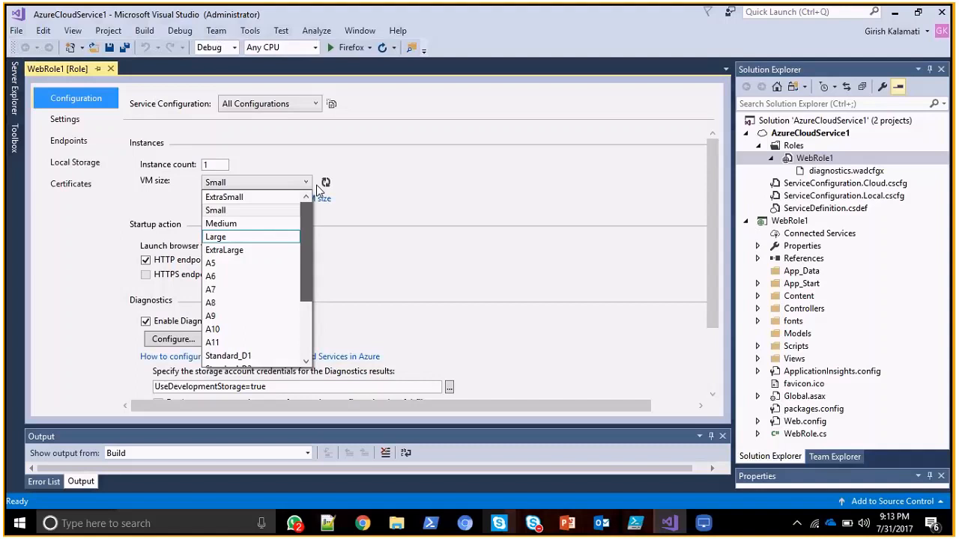
{"action": "left_click", "coordinate": [318, 189]}
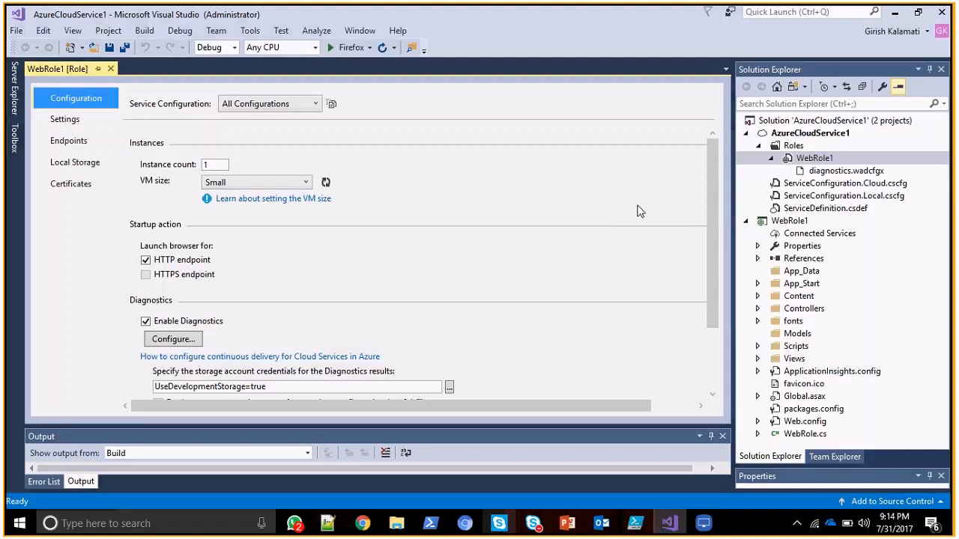
{"action": "left_click", "coordinate": [282, 182]}
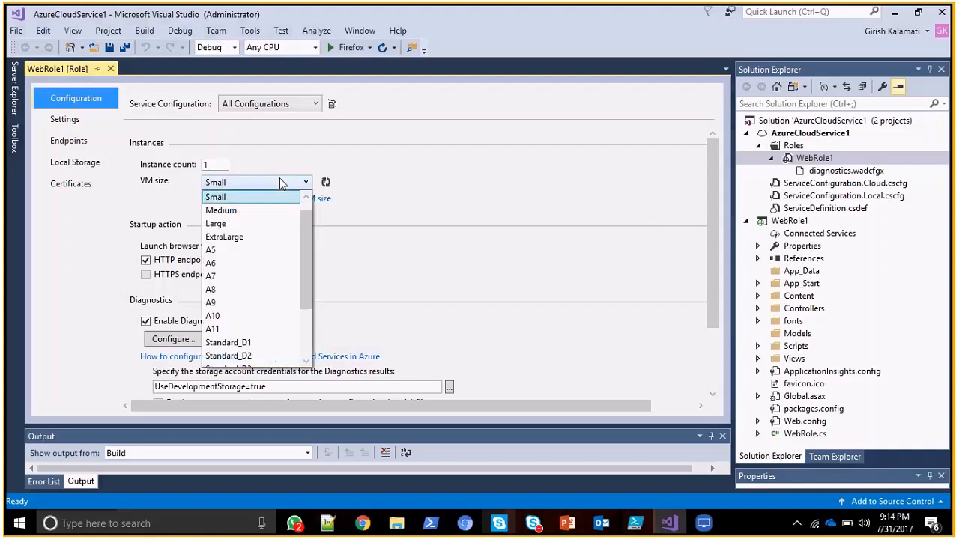
{"action": "left_click", "coordinate": [281, 183]}
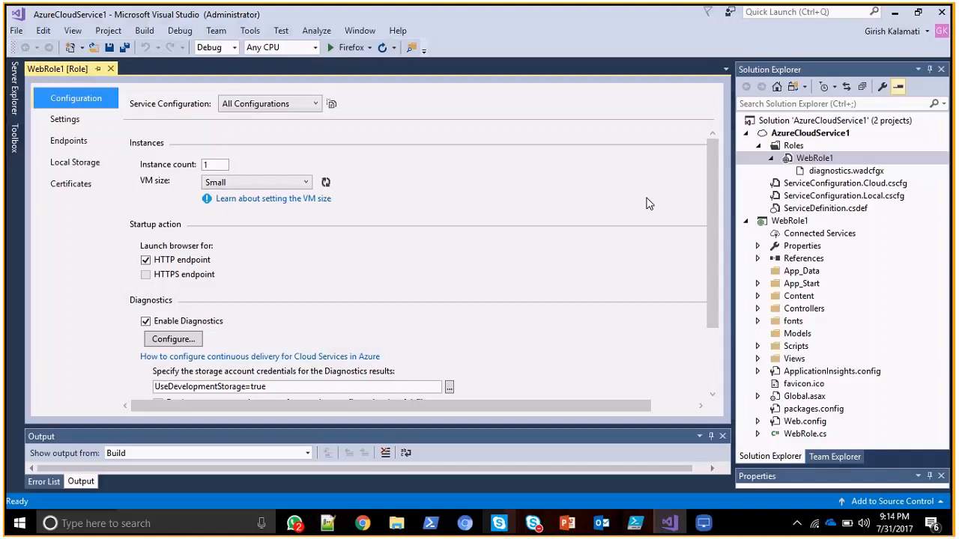
Switch to LonelyScreen to view the server rack diagram, and return to Visual Studio.
{"action": "left_click_drag", "start_coordinate": [715, 216], "coordinate": [712, 103]}
{"action": "key", "text": "alt+Tab"}
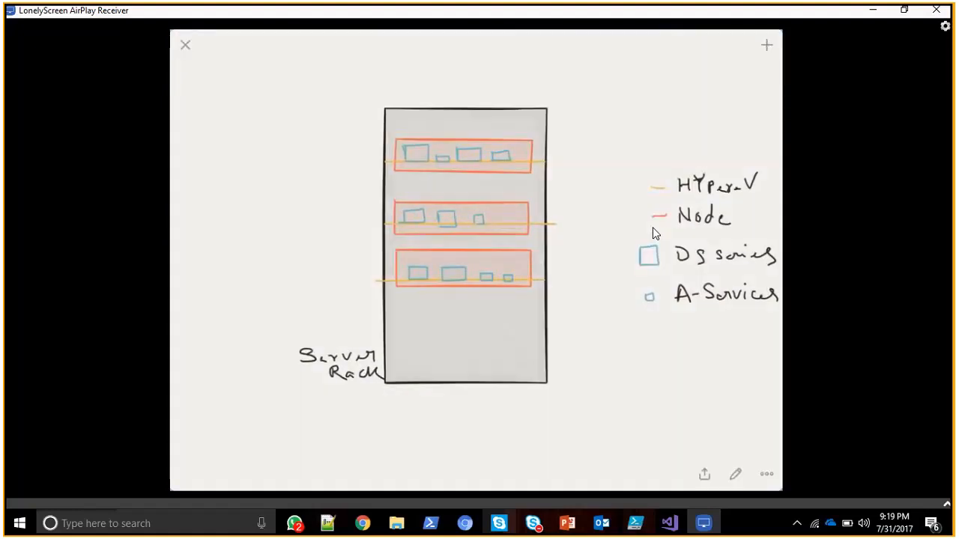
{"action": "key", "text": "alt+Tab"}
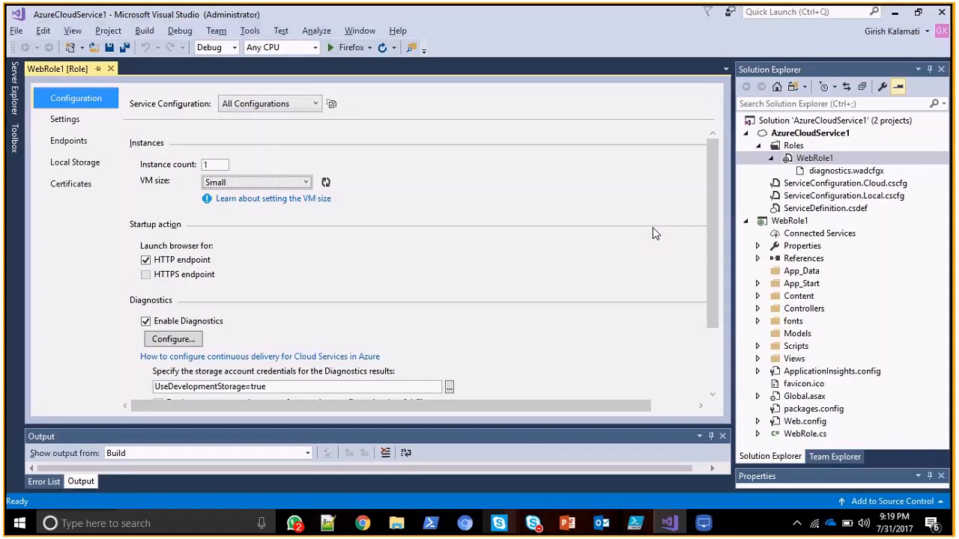
Review WebRole1's VM size, startup action, diagnostics and connection string settings.
{"action": "left_click", "coordinate": [303, 183]}
{"action": "left_click", "coordinate": [299, 188]}
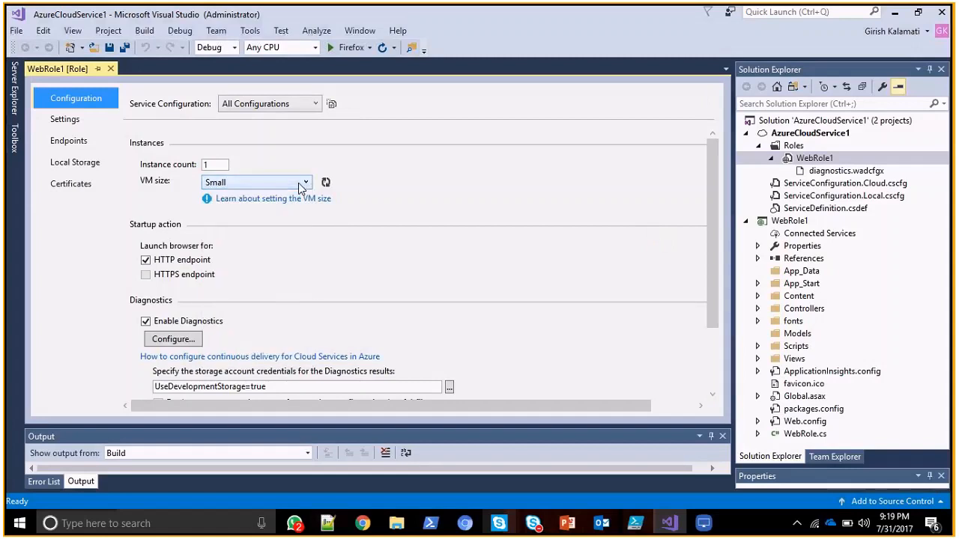
{"action": "left_click", "coordinate": [208, 185]}
{"action": "left_click", "coordinate": [207, 185]}
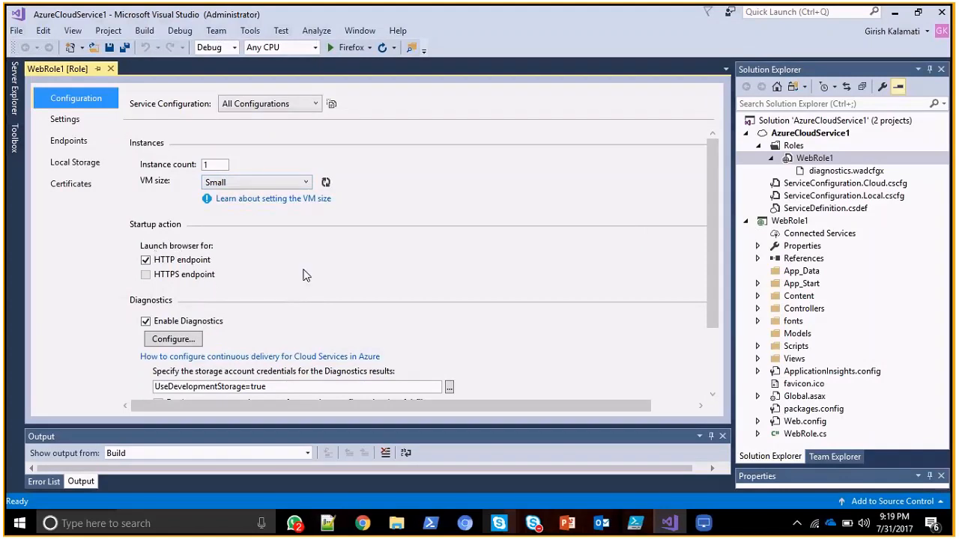
{"action": "scroll", "coordinate": [449, 233], "scroll_direction": "down", "scroll_amount": 2}
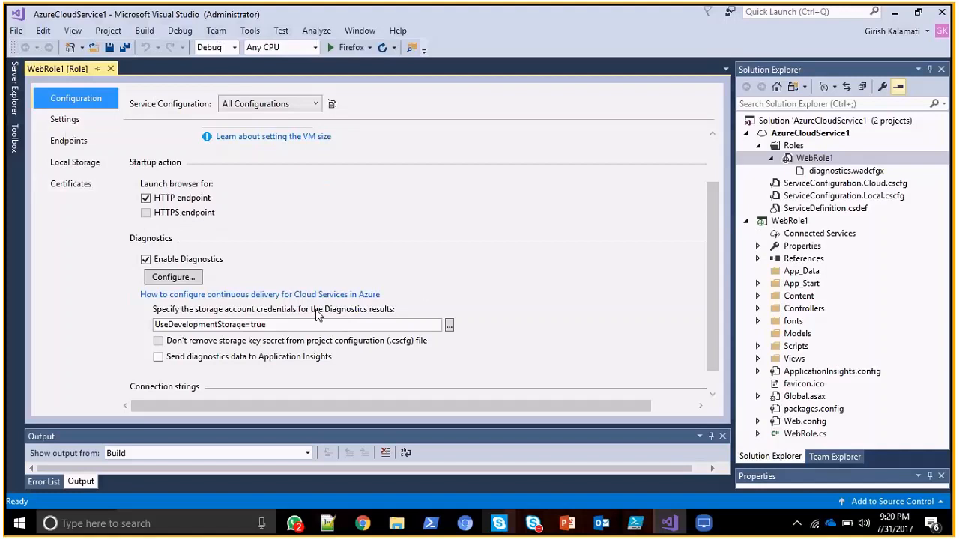
{"action": "scroll", "coordinate": [709, 268], "scroll_direction": "down", "scroll_amount": 1}
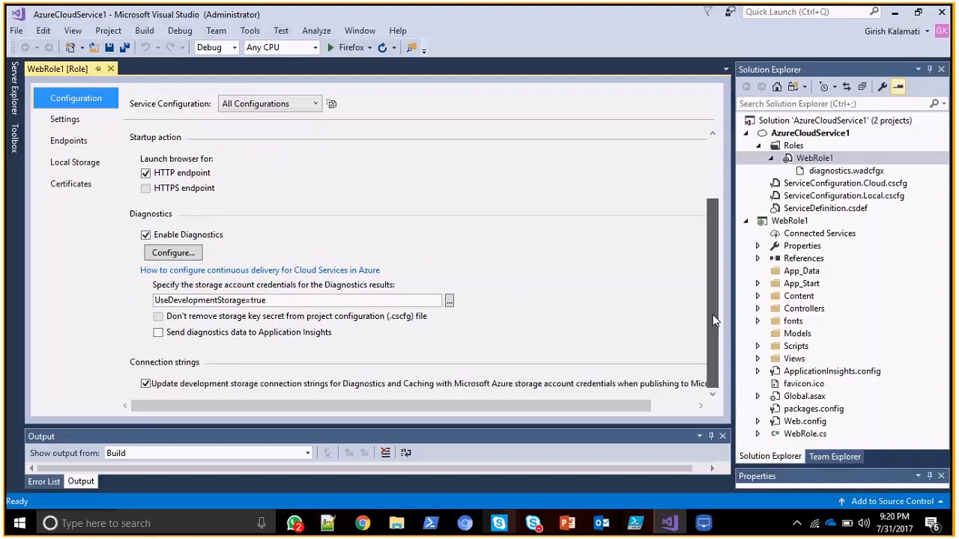
Show the Microsoft Azure Compute Emulator UI to check its service deployments.
{"action": "left_click", "coordinate": [798, 525]}
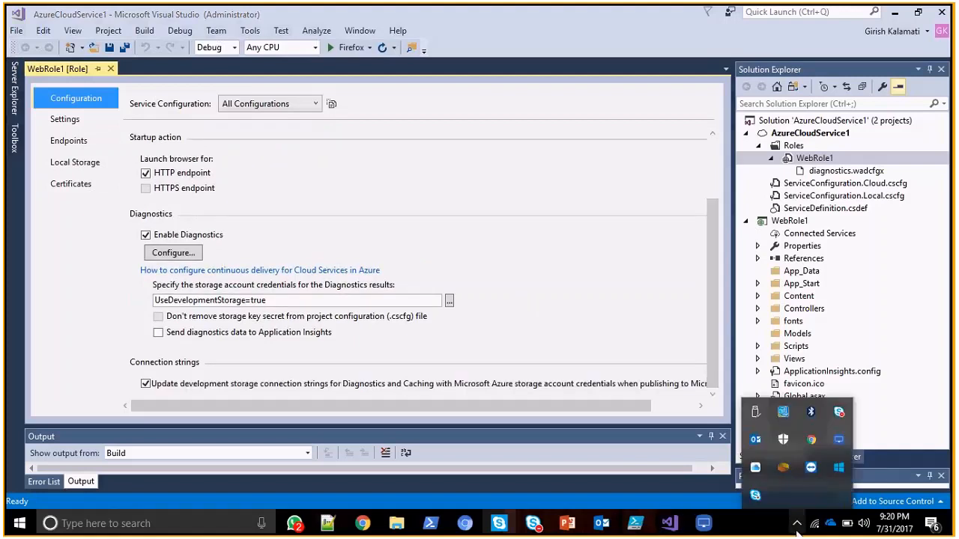
{"action": "right_click", "coordinate": [836, 473]}
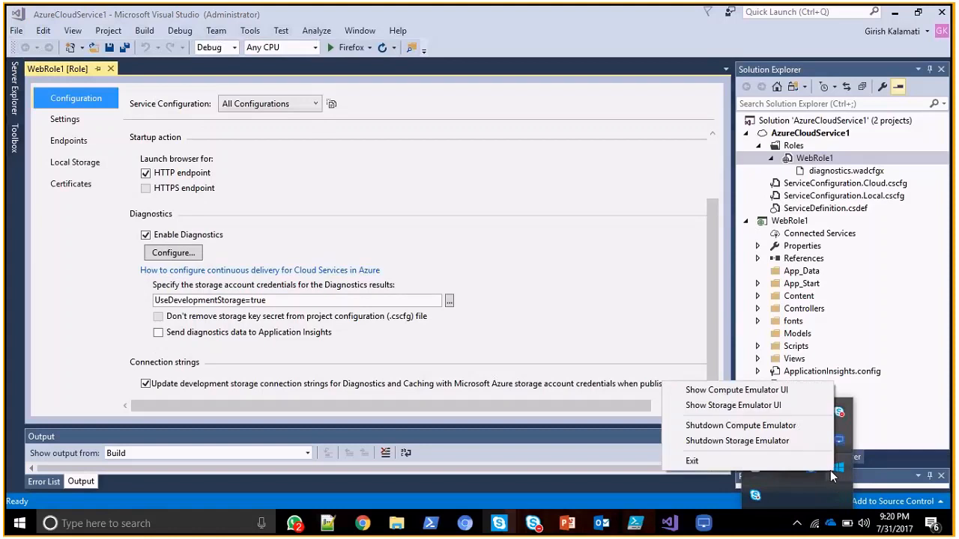
{"action": "left_click", "coordinate": [781, 392]}
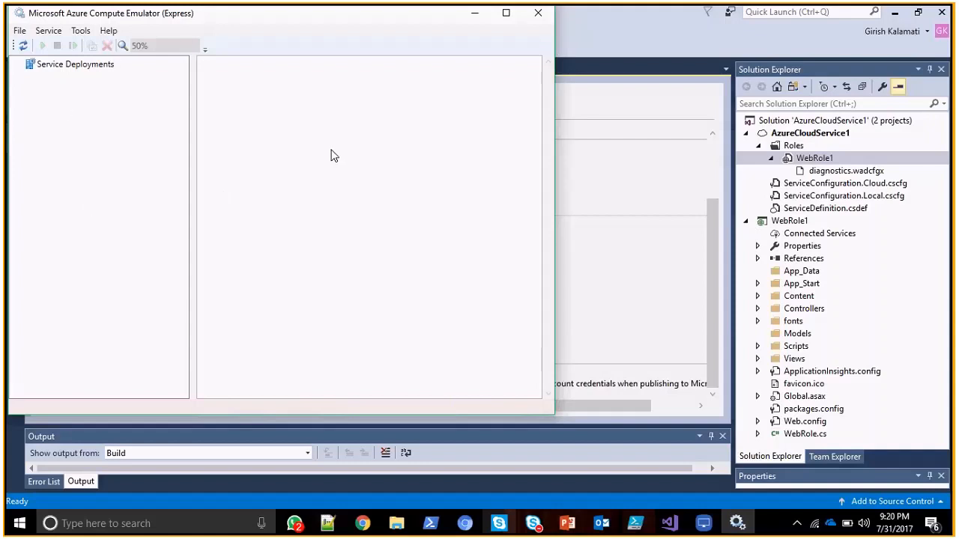
Return to Visual Studio and build the AzureCloudService1 solution.
{"action": "left_click", "coordinate": [655, 173]}
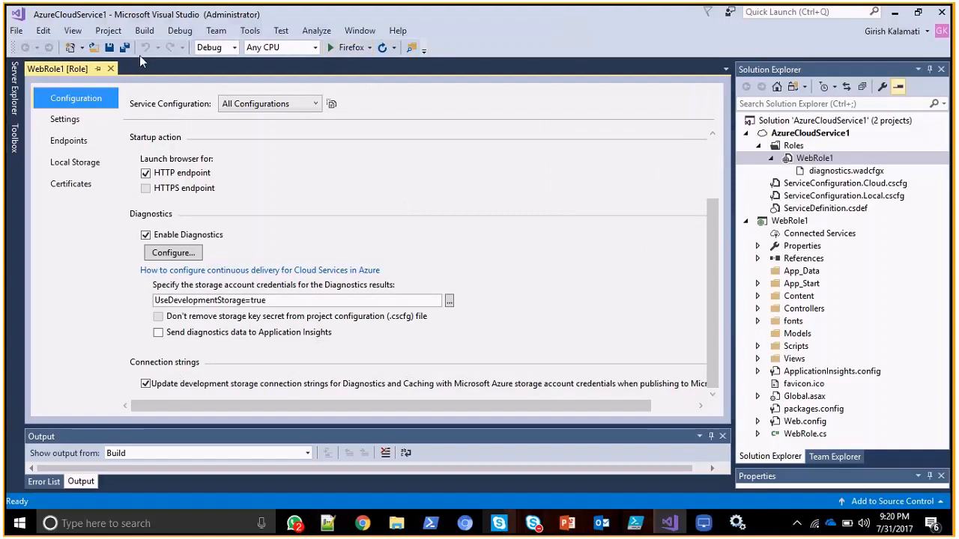
{"action": "key", "text": "F5"}
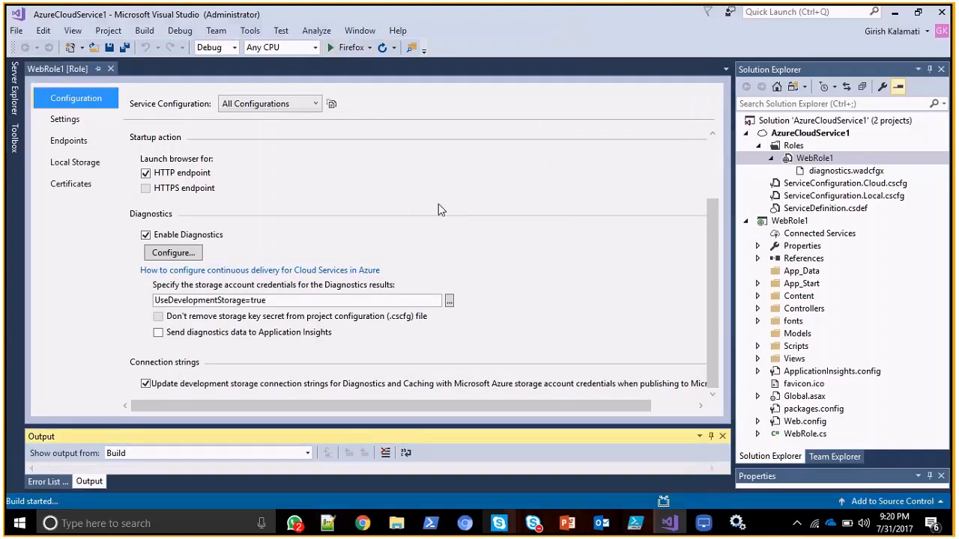
Review WebRole1's settings, endpoints and certificates, along with the service configuration choices.
{"action": "left_click", "coordinate": [64, 122]}
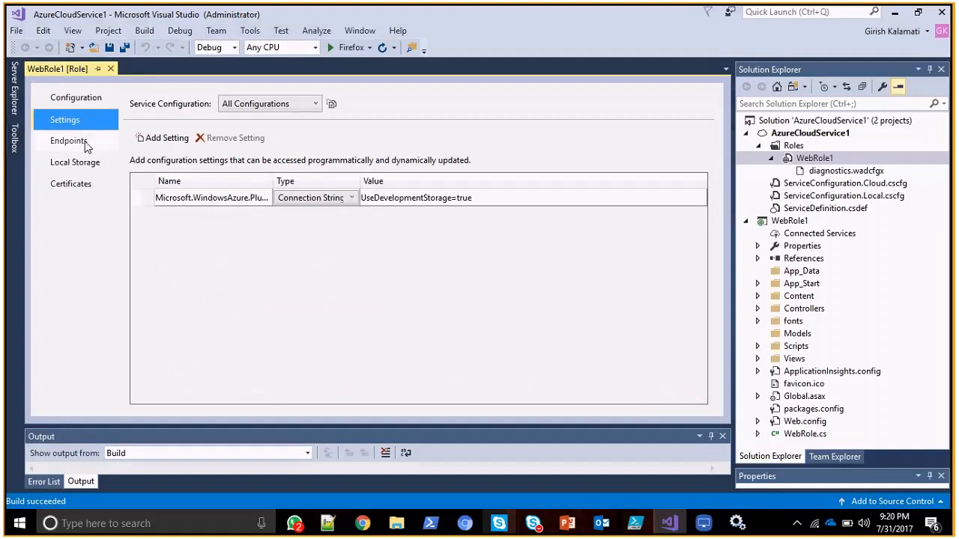
{"action": "left_click", "coordinate": [60, 141]}
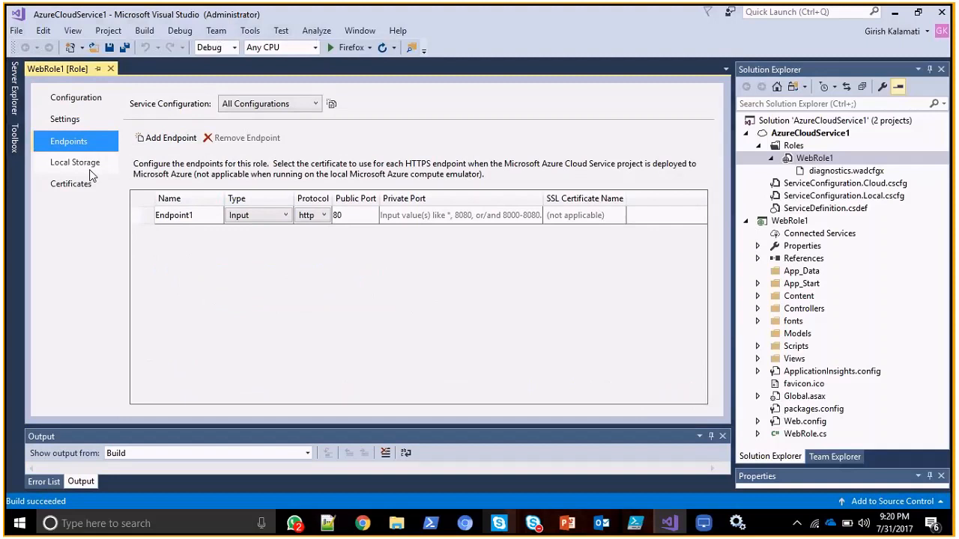
{"action": "left_click", "coordinate": [75, 183]}
{"action": "left_click", "coordinate": [300, 103]}
{"action": "left_click", "coordinate": [301, 103]}
{"action": "left_click", "coordinate": [190, 142]}
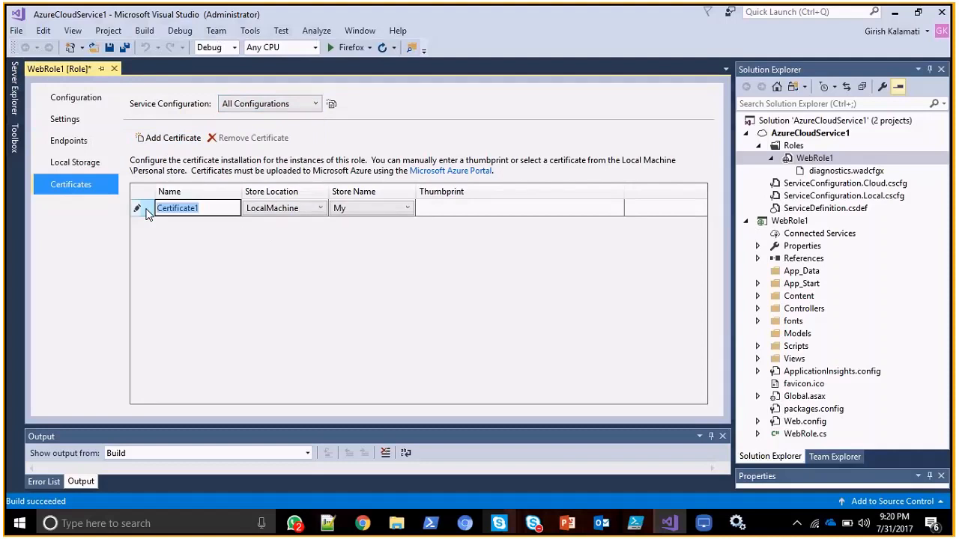
{"action": "key", "text": "Escape"}
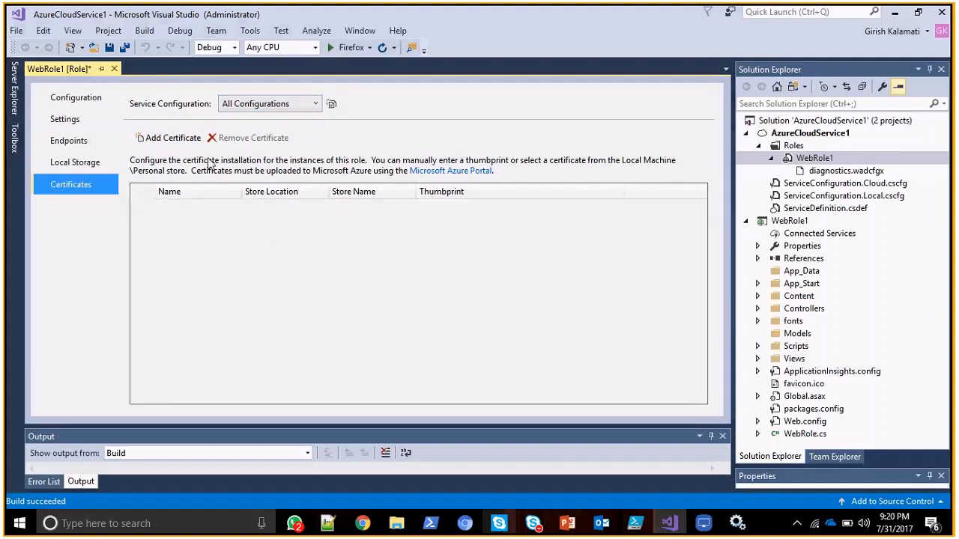
{"action": "left_click", "coordinate": [111, 99]}
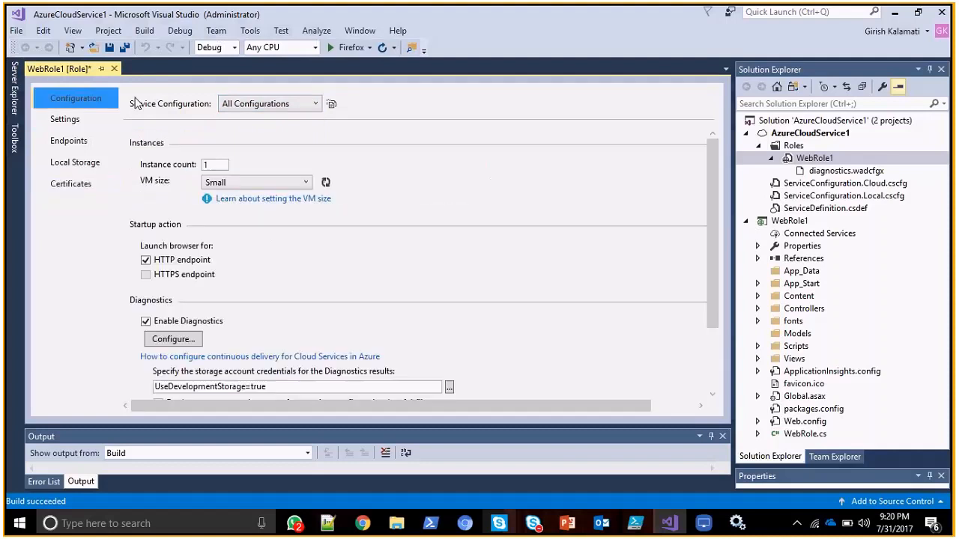
Start publishing the AzureCloudService1 cloud project to Azure.
{"action": "right_click", "coordinate": [841, 122]}
{"action": "left_click", "coordinate": [850, 134]}
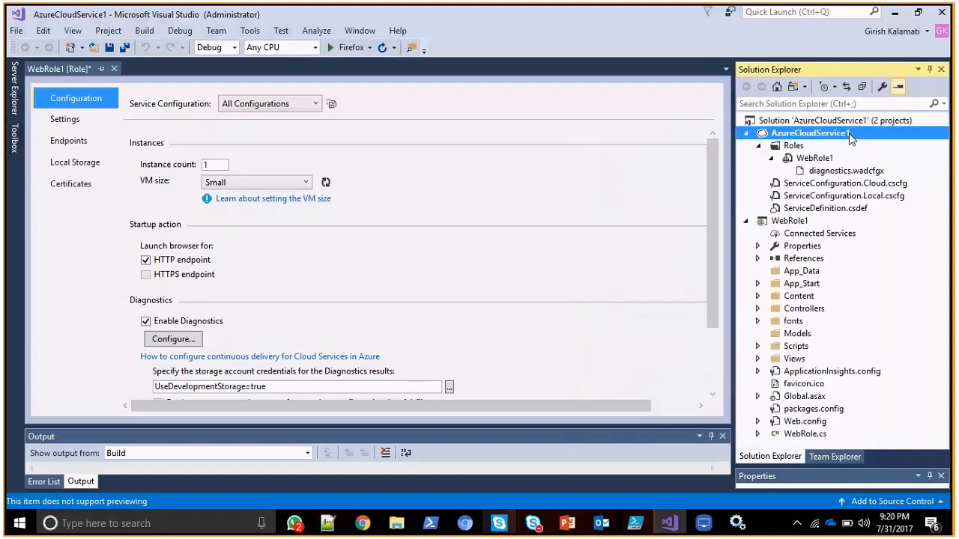
{"action": "right_click", "coordinate": [771, 135]}
{"action": "left_click", "coordinate": [652, 204]}
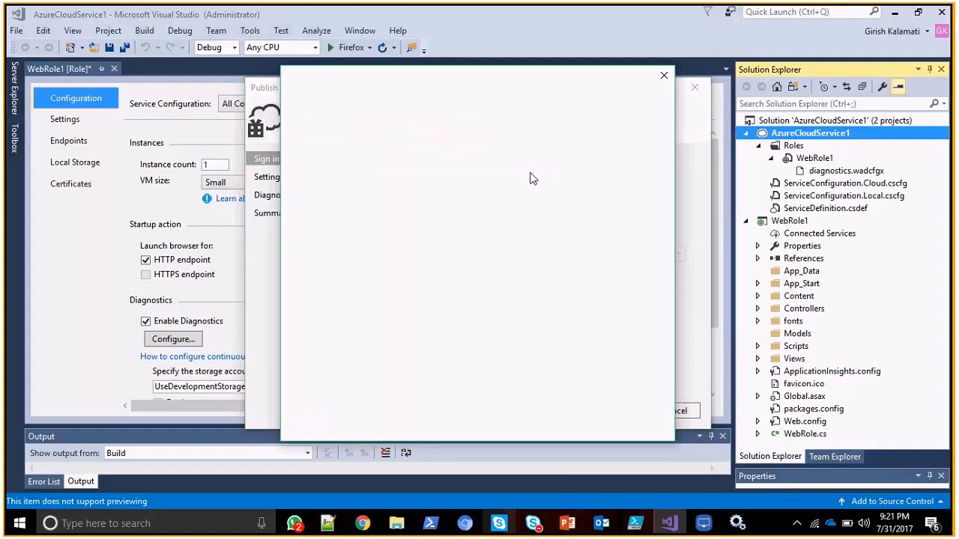
Sign in to the Microsoft account for publishing, entering the account password and retrying it until the sign-in window closes.
{"action": "left_click", "coordinate": [485, 281]}
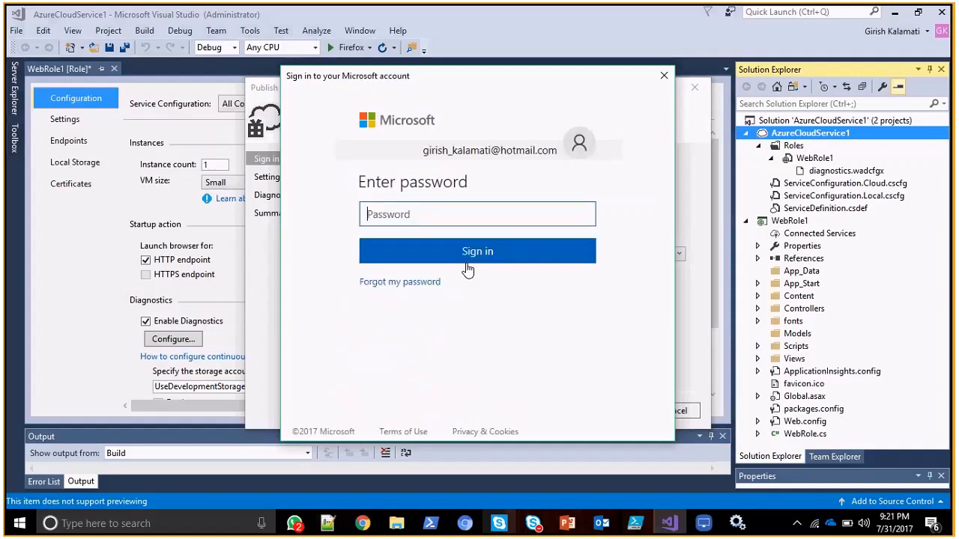
{"action": "type", "text": "•••••••••••"}
{"action": "left_click", "coordinate": [468, 259]}
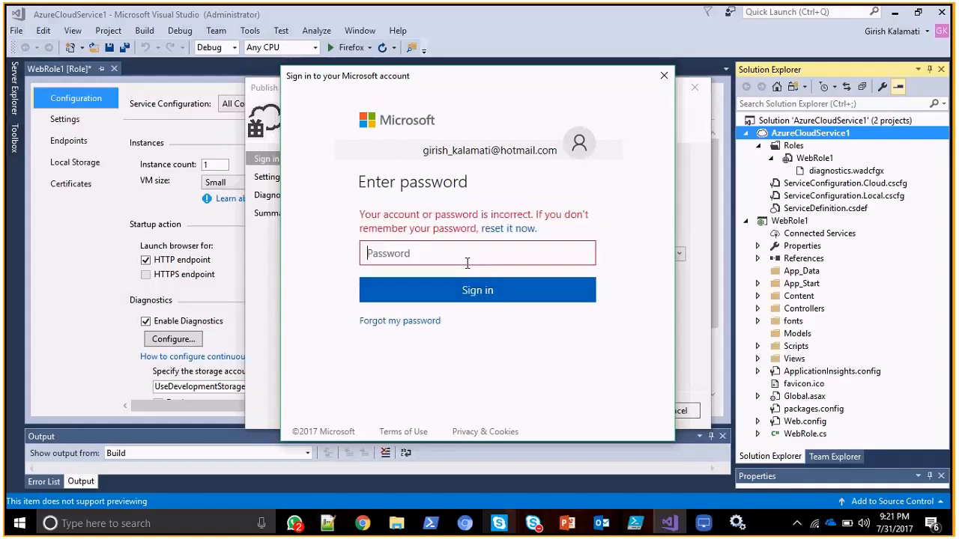
{"action": "type", "text": "•••••••••••"}
{"action": "key", "text": "Return"}
{"action": "type", "text": "•••••••••••••"}
{"action": "key", "text": "Return"}
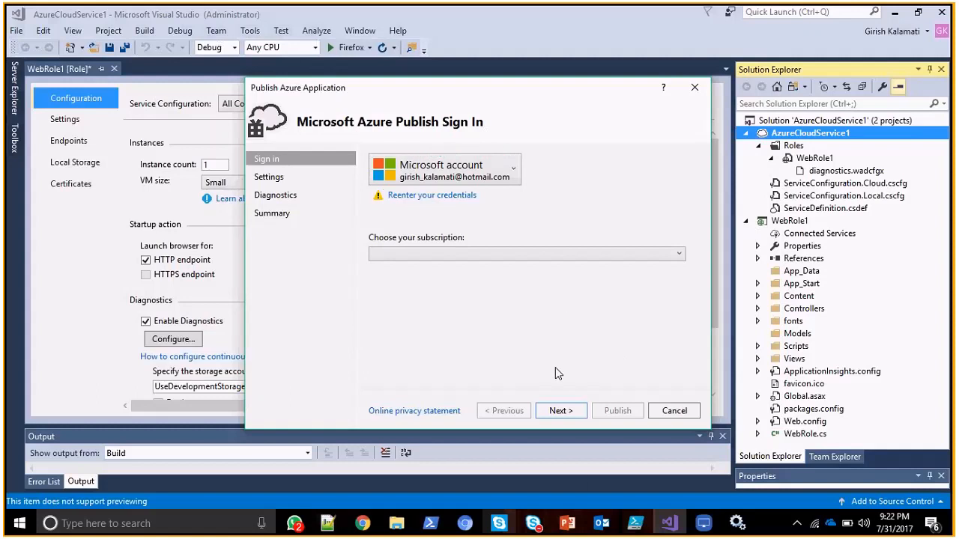
Switch to the Azure portal in the browser and review the package and certificates options on the Cloud service (classic) form.
{"action": "key", "text": "alt+Tab"}
{"action": "key", "text": "alt+Tab"}
{"action": "key", "text": "alt+Tab"}
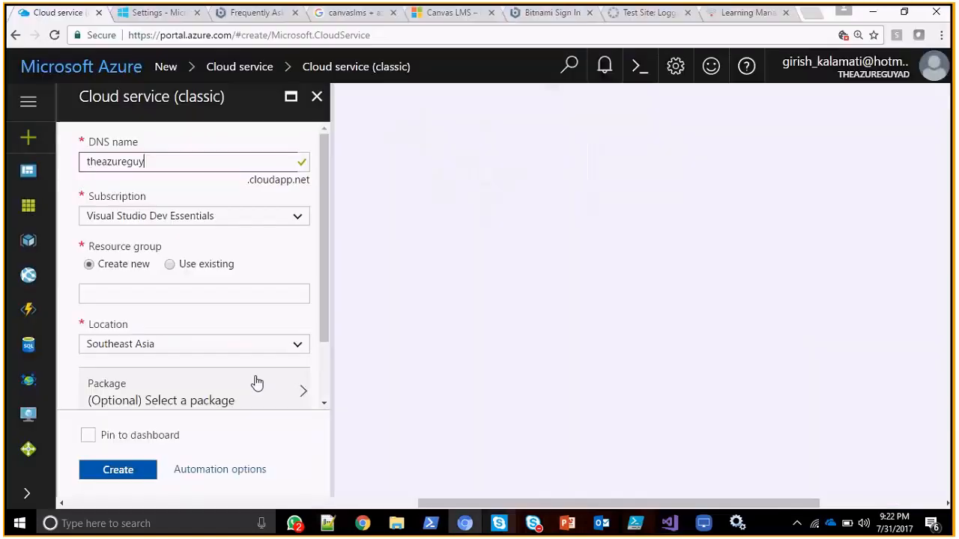
{"action": "left_click_drag", "start_coordinate": [323, 168], "coordinate": [322, 262]}
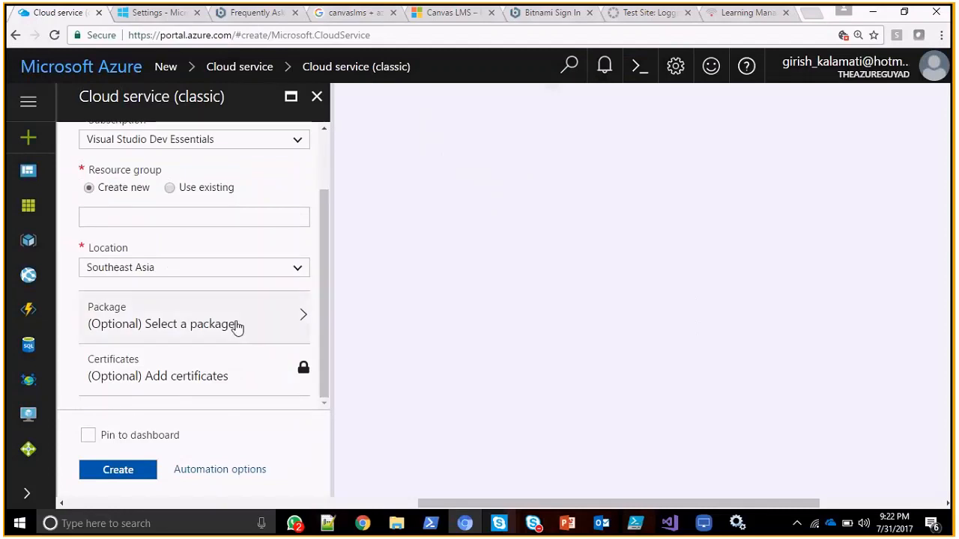
{"action": "left_click", "coordinate": [239, 351]}
{"action": "scroll", "coordinate": [319, 220], "scroll_direction": "up", "scroll_amount": 3}
Switch to Chrome and copy the web address of the article on generating a self-signed certificate for a Windows Azure cloud service.
{"action": "key", "text": "alt+Tab"}
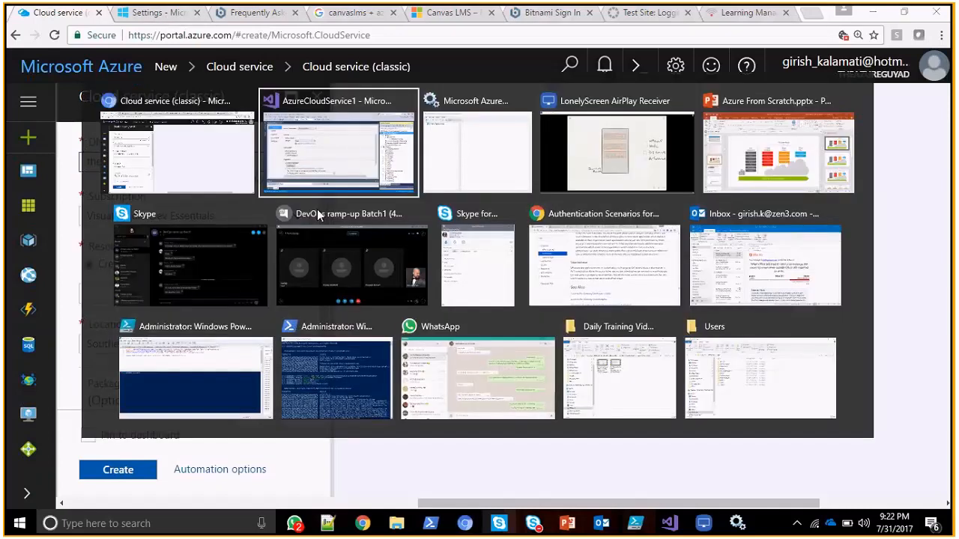
{"action": "key", "text": "alt+Tab"}
{"action": "key", "text": "alt+Tab"}
{"action": "key", "text": "alt+Tab"}
{"action": "key", "text": "alt+Tab"}
{"action": "key", "text": "alt+Tab"}
{"action": "key", "text": "alt+Tab"}
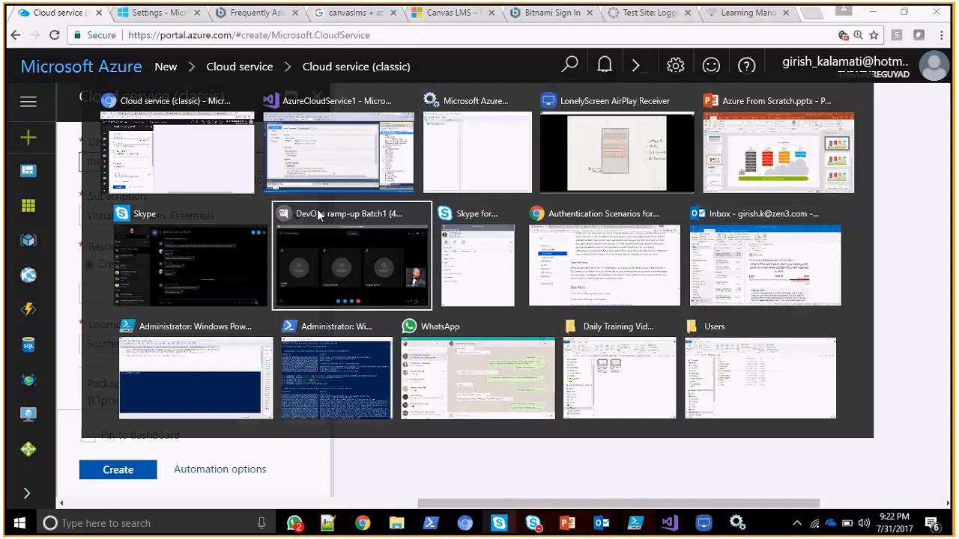
{"action": "key", "text": "alt+Tab"}
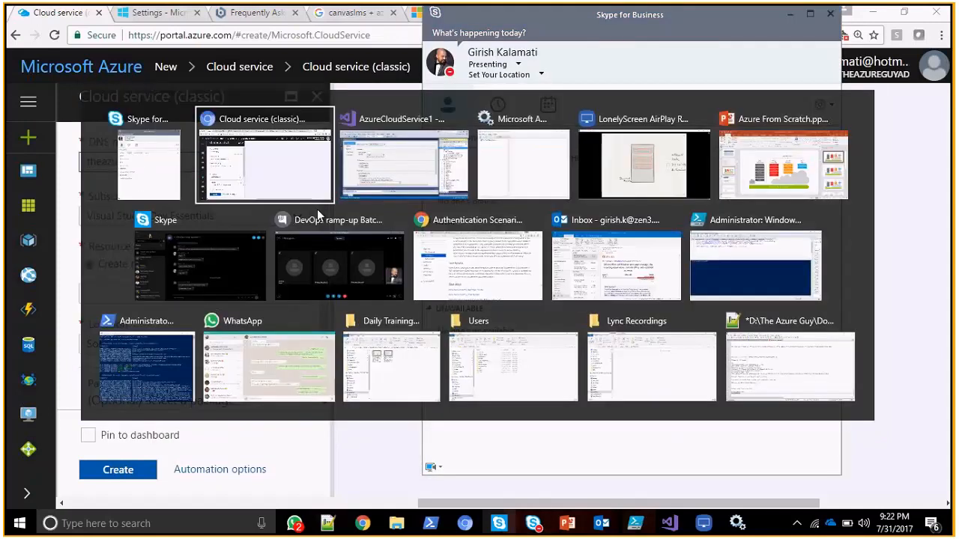
{"action": "key", "text": "alt+Tab"}
{"action": "key", "text": "alt+Tab"}
{"action": "key", "text": "alt+Tab"}
{"action": "key", "text": "alt+Tab"}
{"action": "key", "text": "alt+Tab"}
{"action": "key", "text": "alt+Tab"}
{"action": "key", "text": "alt+Tab"}
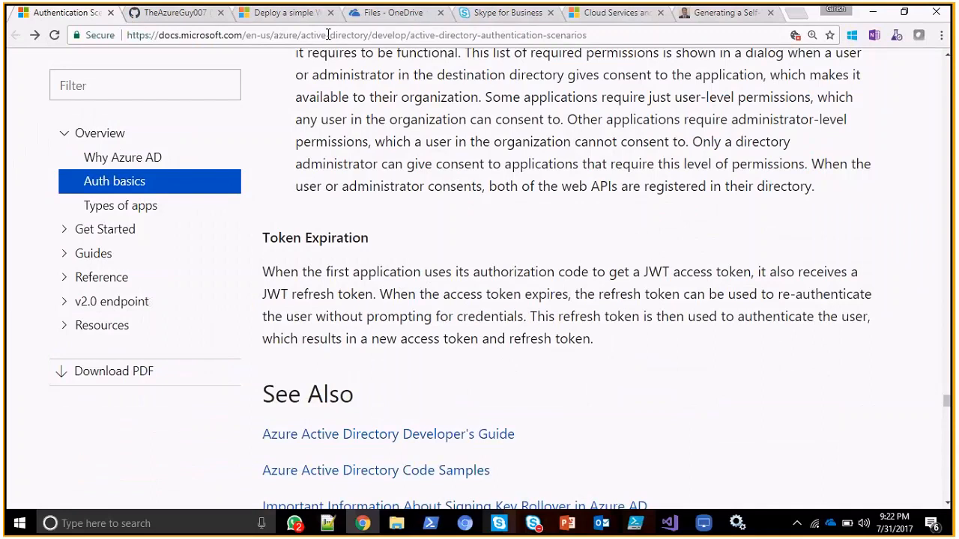
{"action": "left_click", "coordinate": [629, 13]}
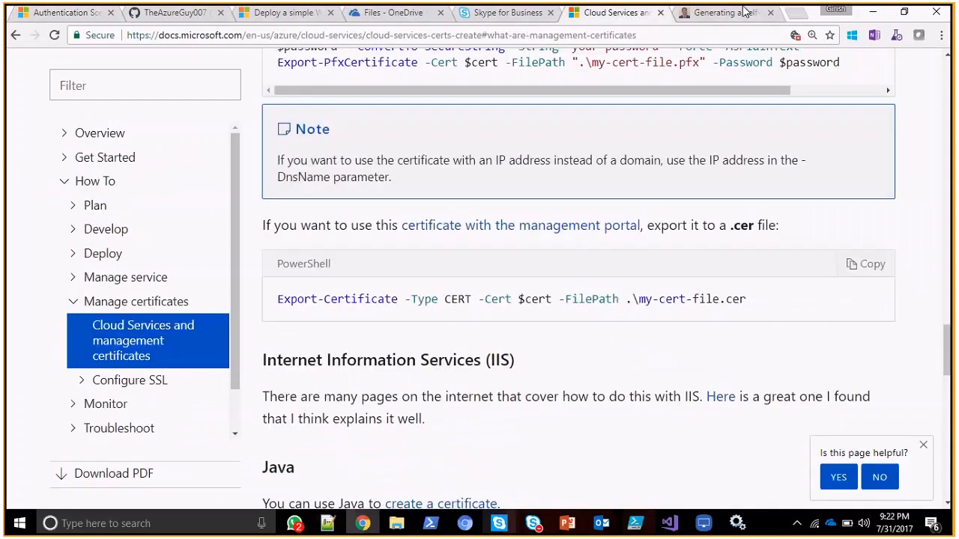
{"action": "left_click", "coordinate": [725, 13]}
{"action": "left_click", "coordinate": [401, 36]}
{"action": "key", "text": "ctrl+c"}
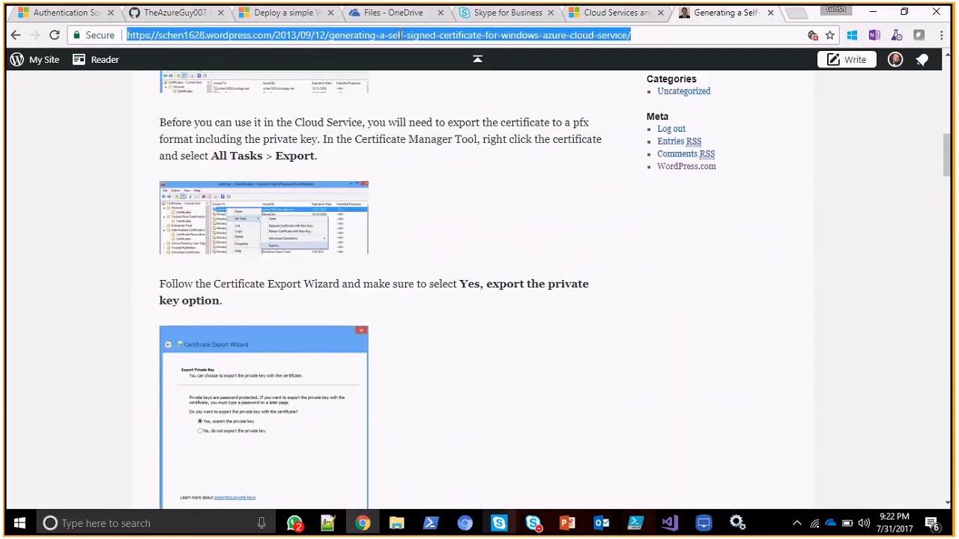
{"action": "left_click", "coordinate": [870, 21]}
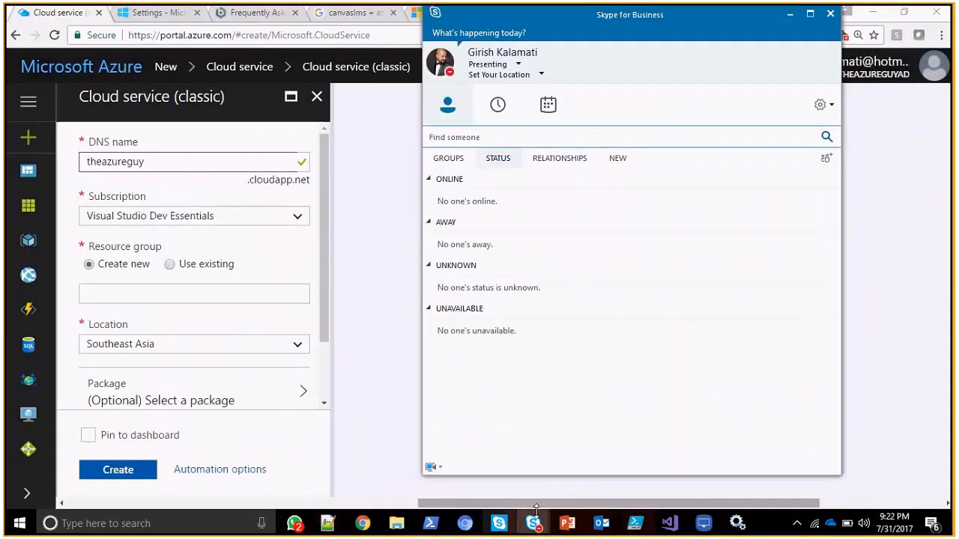
Switch to the DevOps ramp-up Batch1 meeting in Skype for Business and send the chat message "Create SSC :" followed by the copied link.
{"action": "left_click", "coordinate": [787, 184]}
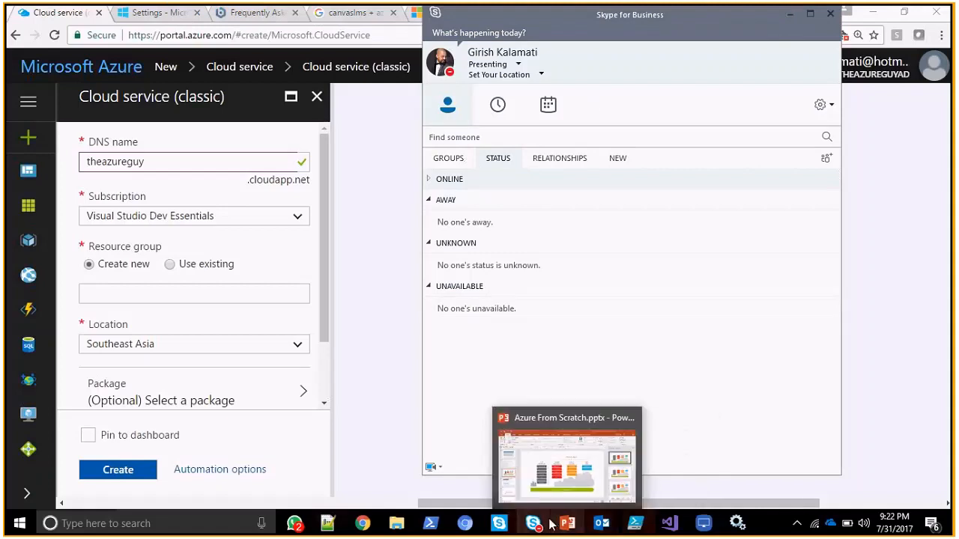
{"action": "mouse_move", "coordinate": [533, 523]}
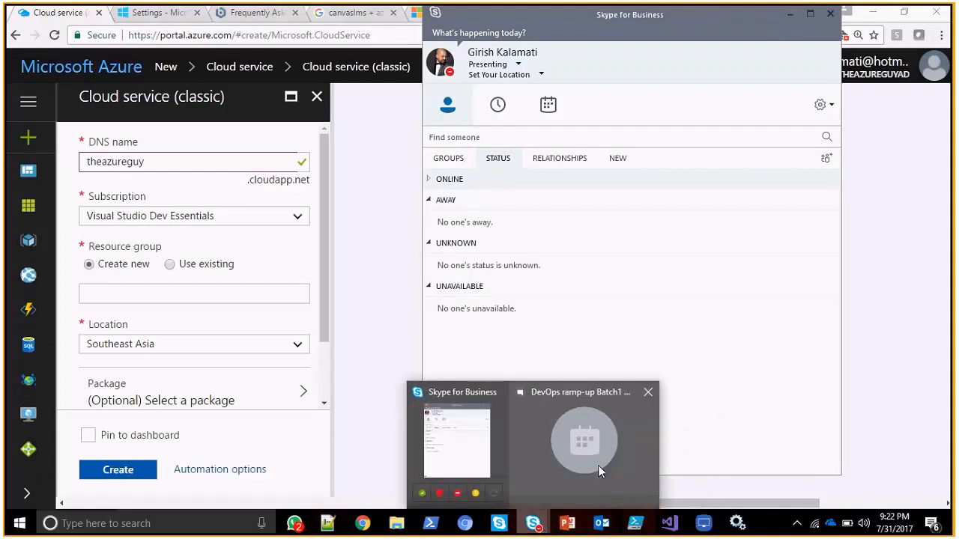
{"action": "left_click", "coordinate": [598, 466]}
{"action": "left_click", "coordinate": [30, 474]}
{"action": "type", "text": "Create SSL"}
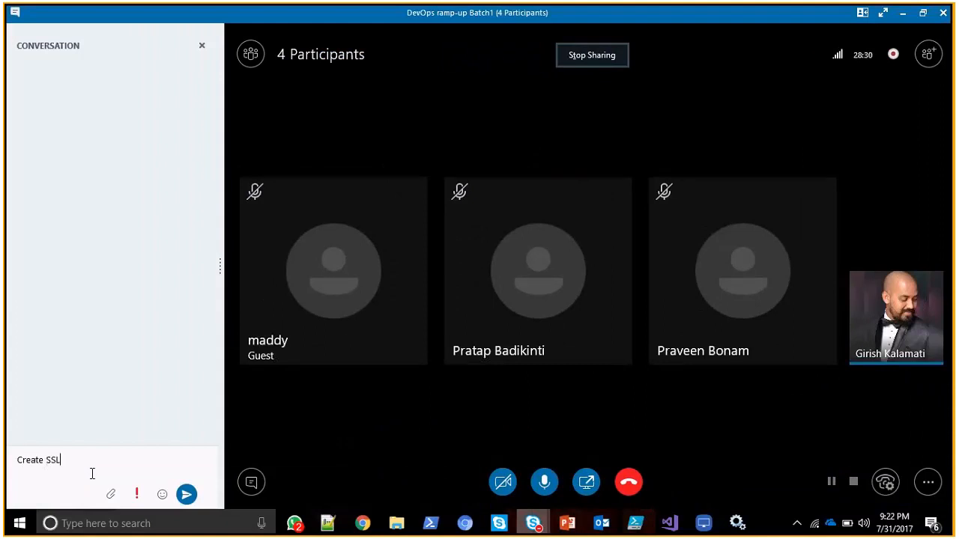
{"action": "key", "text": "BackSpace"}
{"action": "type", "text": "C :"}
{"action": "key", "text": "ctrl+v"}
{"action": "key", "text": "Return"}
Send ".cer format" in the meeting chat and minimise the Skype for Business windows.
{"action": "type", "text": ".cer "}
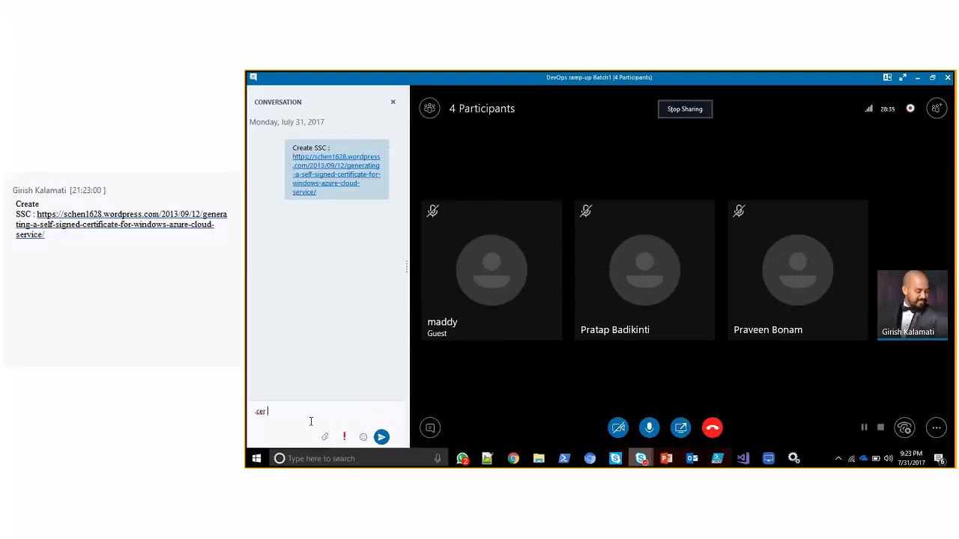
{"action": "type", "text": "format"}
{"action": "key", "text": "Return"}
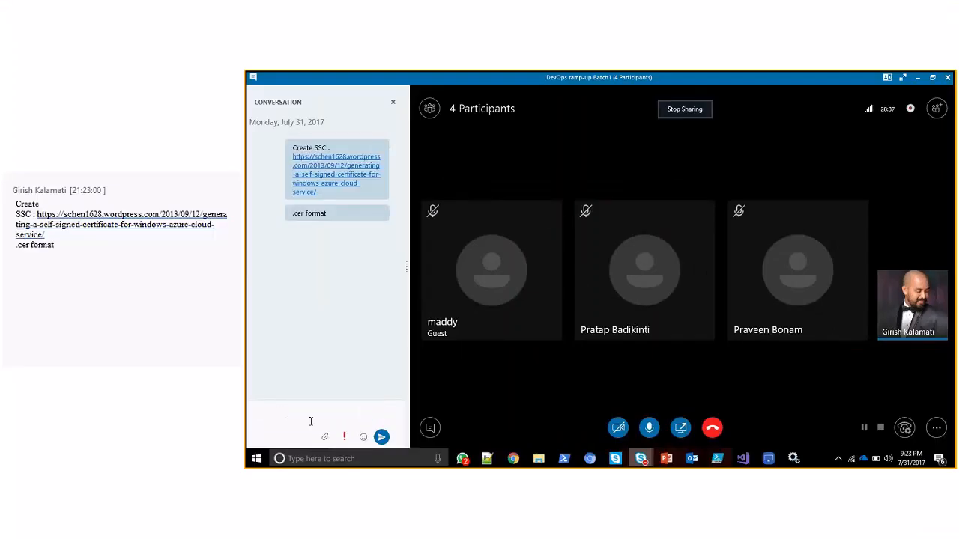
{"action": "key", "text": "alt+Tab"}
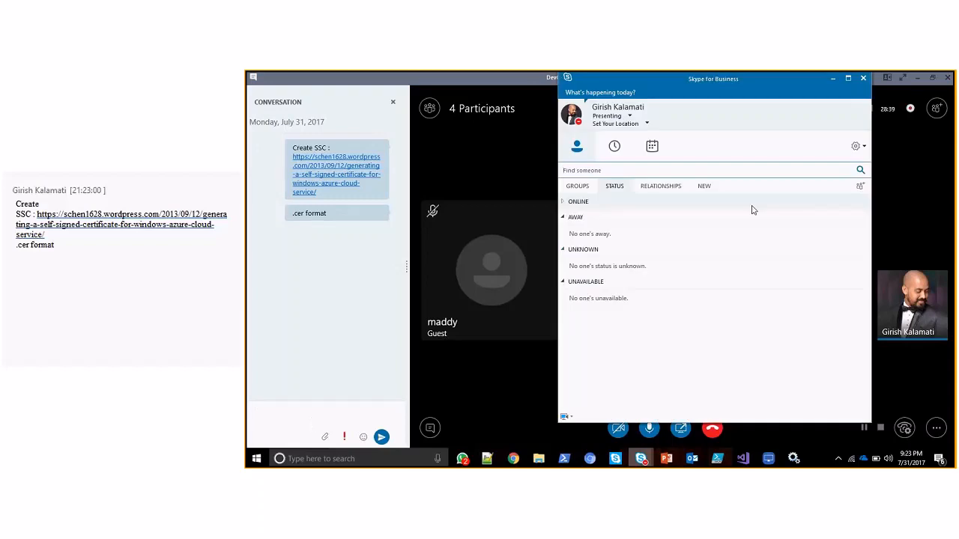
{"action": "left_click", "coordinate": [833, 80]}
{"action": "left_click", "coordinate": [921, 78]}
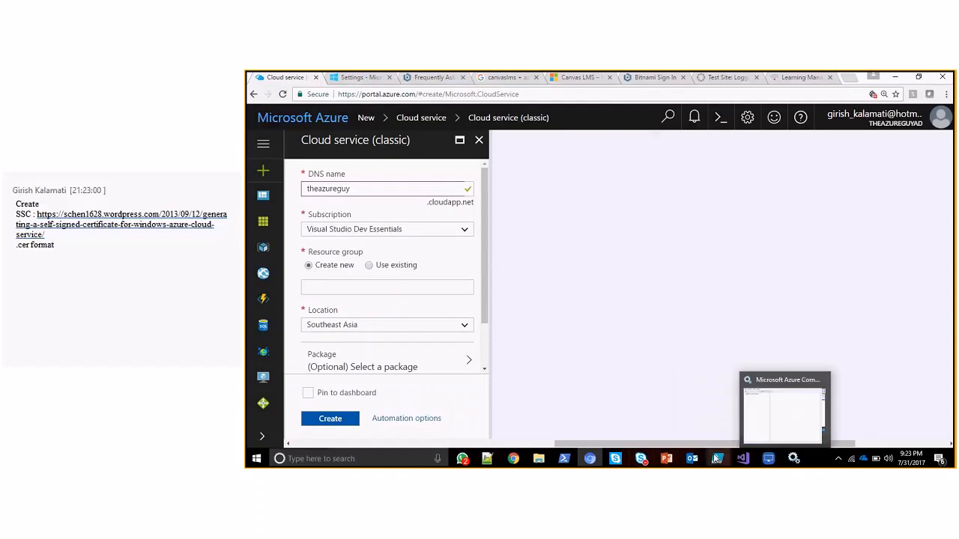
Return to Visual Studio, choose the Visual Studio Dev Essentials subscription for publishing, and continue to the publish settings.
{"action": "left_click", "coordinate": [743, 459]}
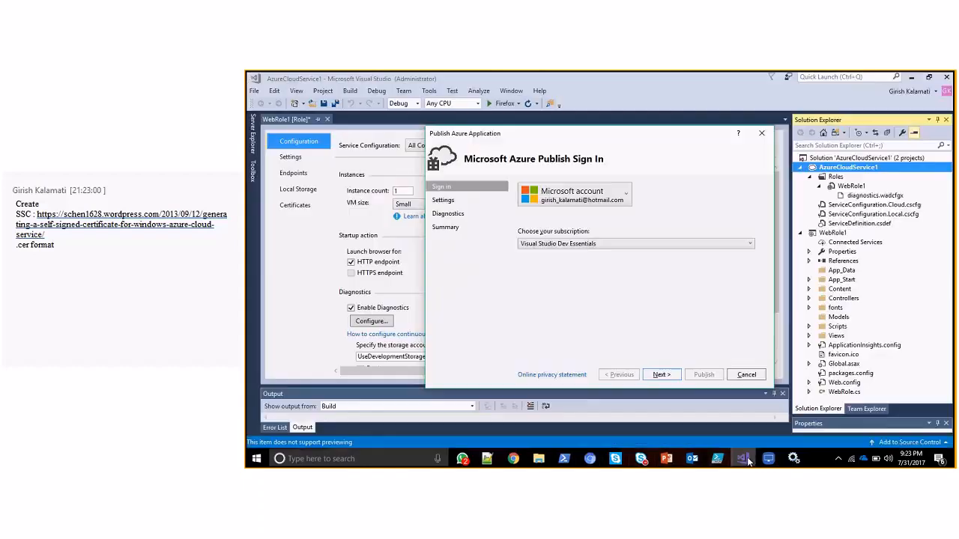
{"action": "left_click", "coordinate": [600, 245]}
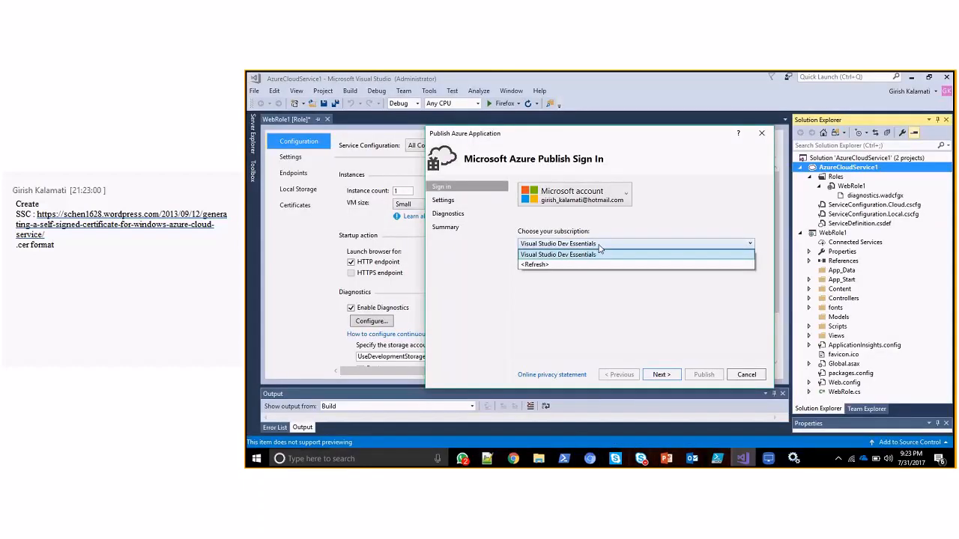
{"action": "left_click", "coordinate": [599, 255]}
{"action": "left_click", "coordinate": [661, 374]}
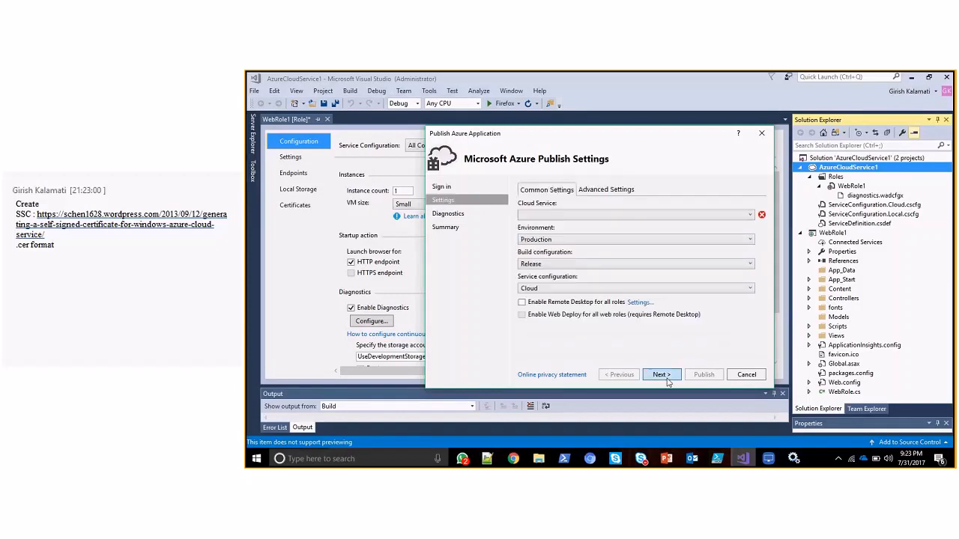
Name the new cloud service and storage account theazureguy and set its region to Southeast Asia.
{"action": "left_click", "coordinate": [590, 269]}
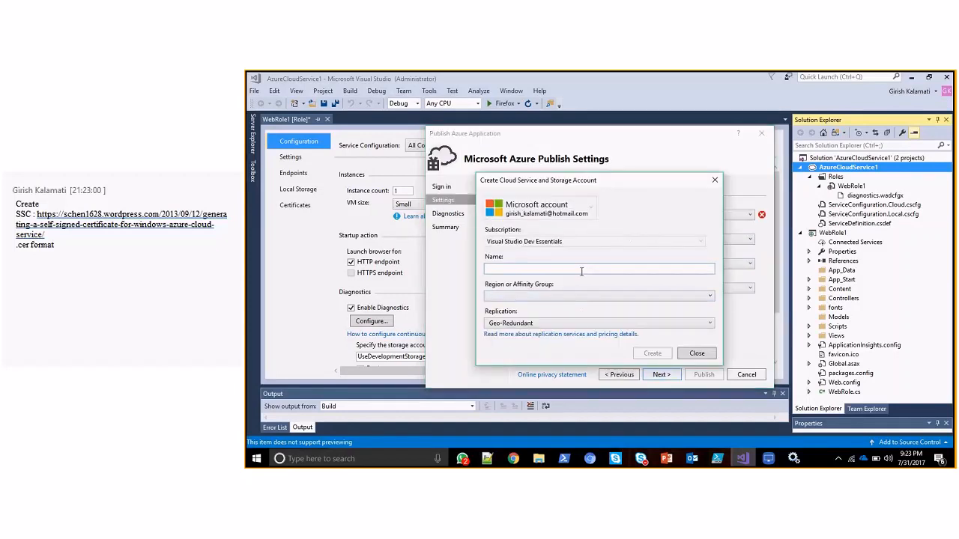
{"action": "type", "text": "theazureguy"}
{"action": "left_click", "coordinate": [610, 298]}
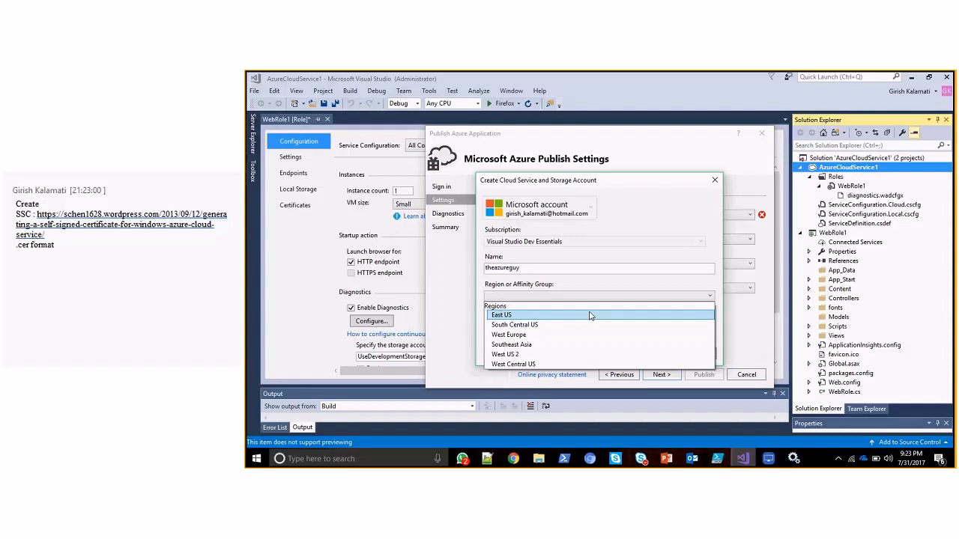
{"action": "left_click", "coordinate": [547, 344]}
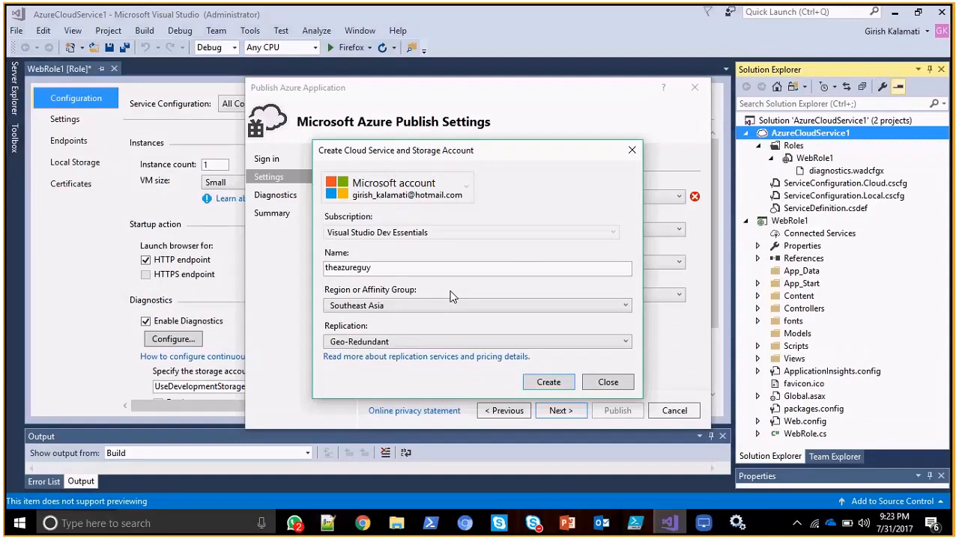
Review the replication choices, set replication to Locally Redundant, and create the cloud service and storage account.
{"action": "left_click", "coordinate": [487, 346]}
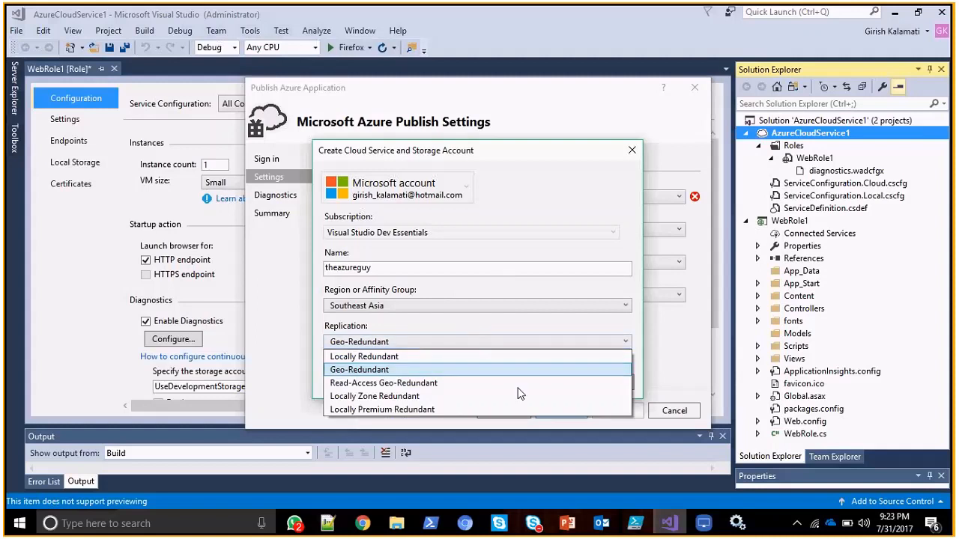
{"action": "left_click", "coordinate": [464, 328]}
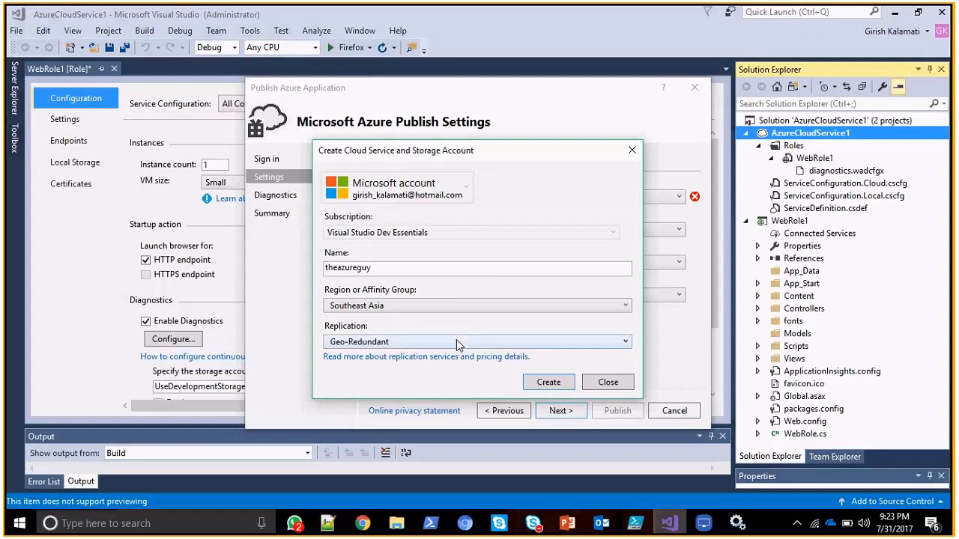
{"action": "left_click", "coordinate": [459, 343]}
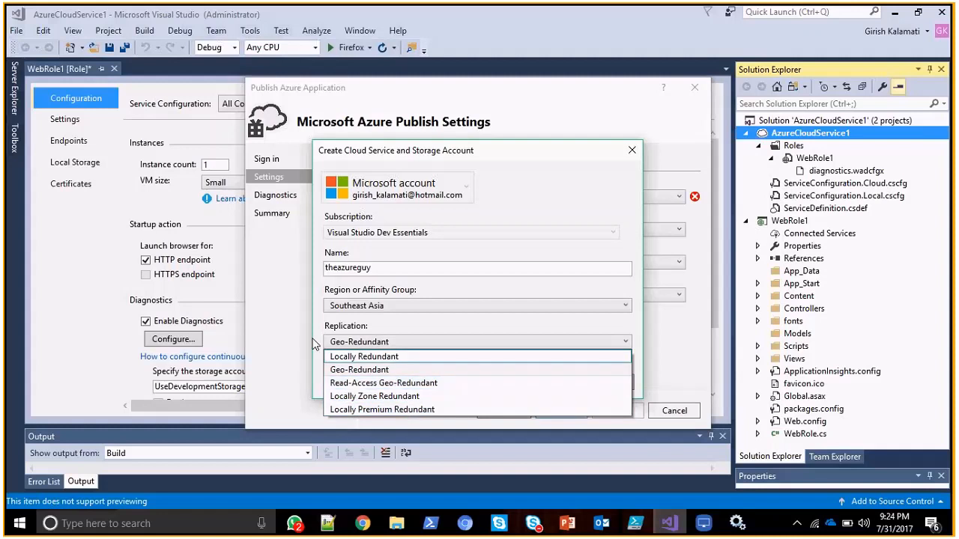
{"action": "left_click", "coordinate": [446, 342]}
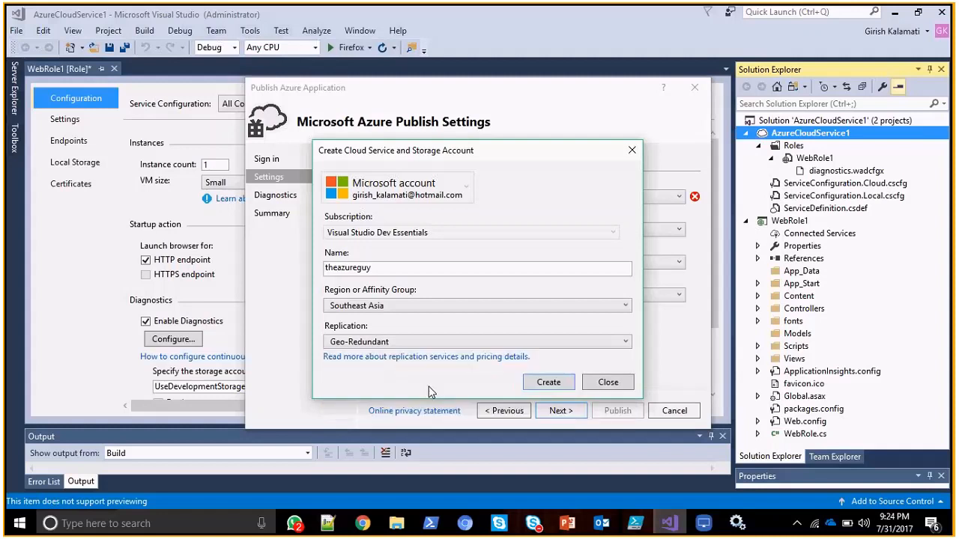
{"action": "left_click", "coordinate": [446, 338]}
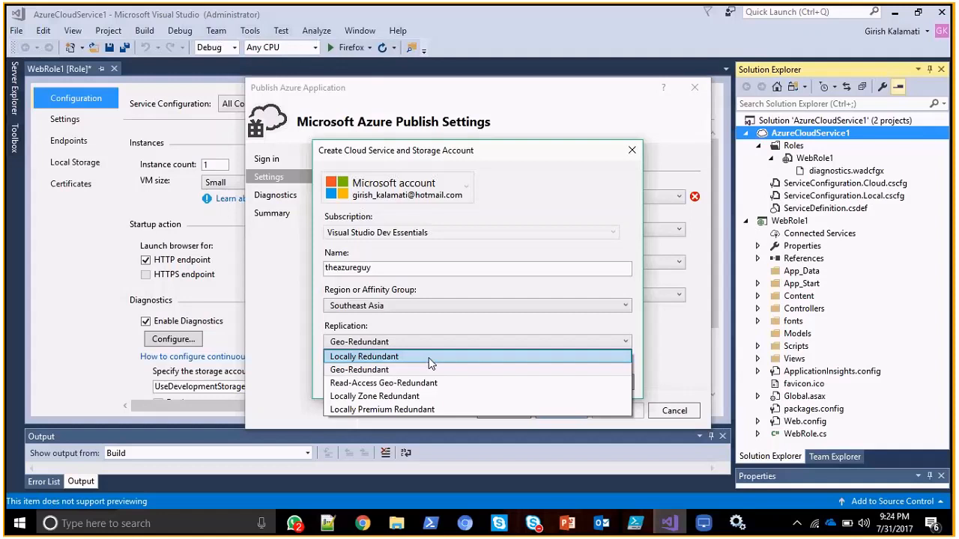
{"action": "left_click", "coordinate": [430, 358]}
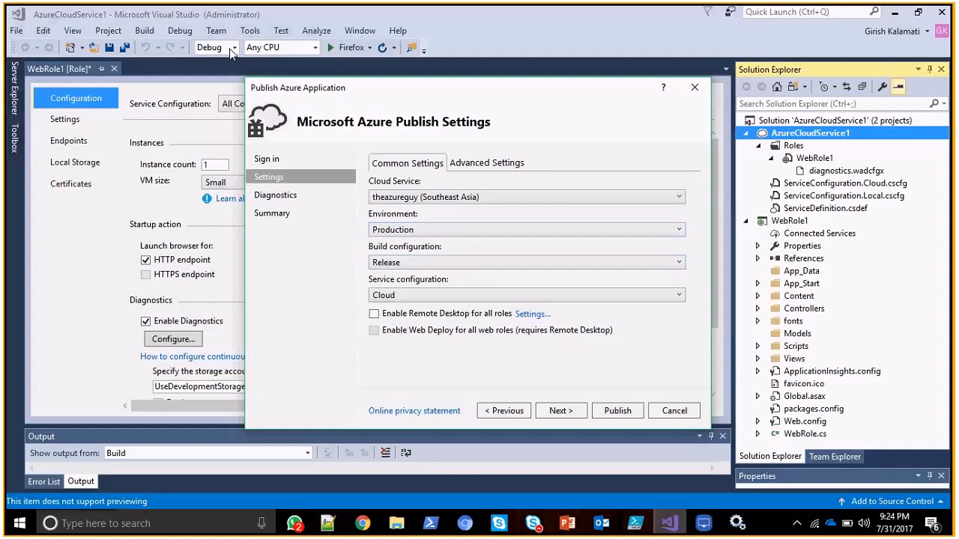
Review the environment choices in the common publish settings and set the environment to Staging.
{"action": "left_click", "coordinate": [478, 231]}
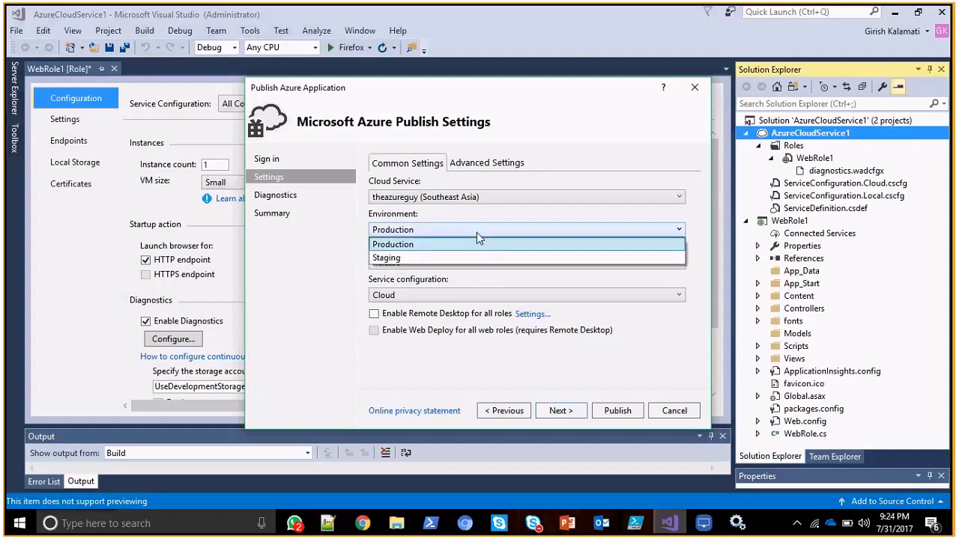
{"action": "left_click", "coordinate": [463, 232]}
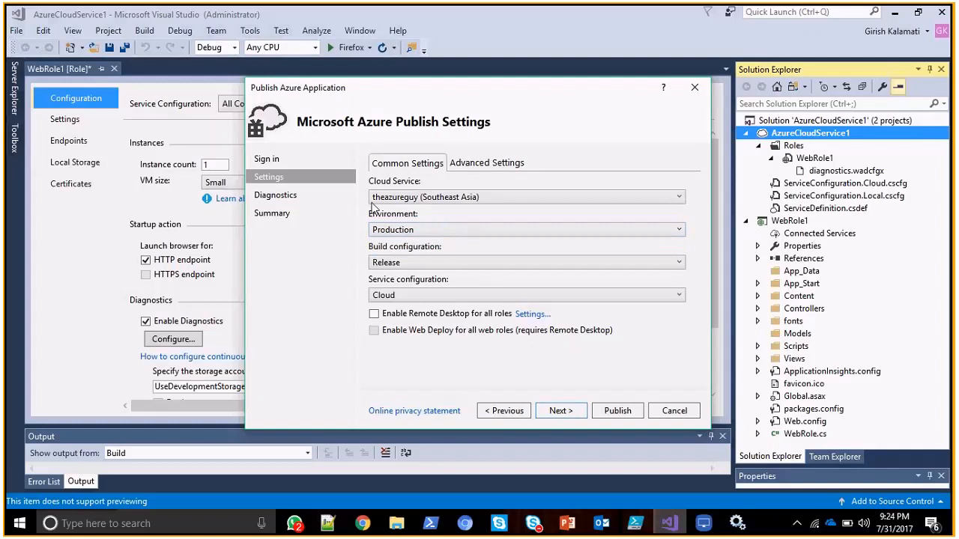
{"action": "left_click", "coordinate": [397, 230]}
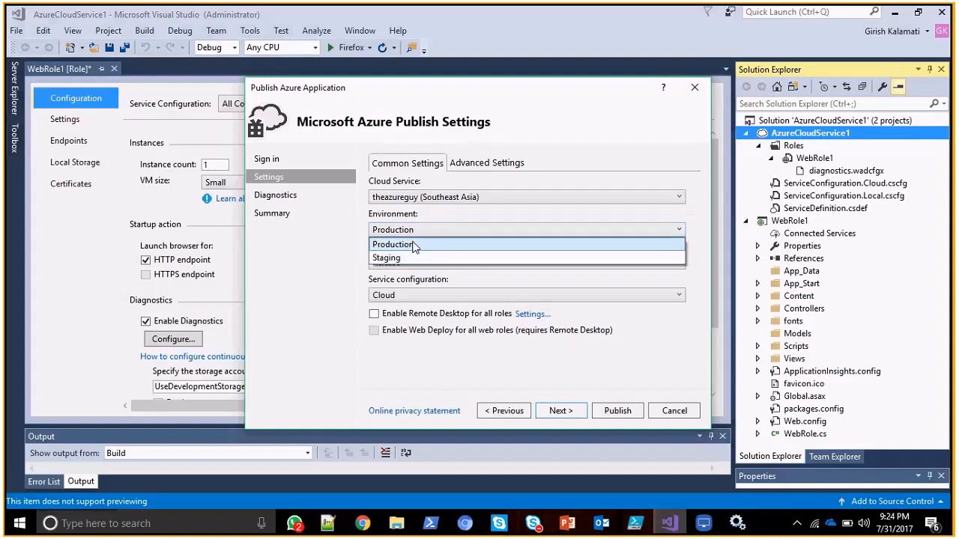
{"action": "left_click", "coordinate": [408, 260]}
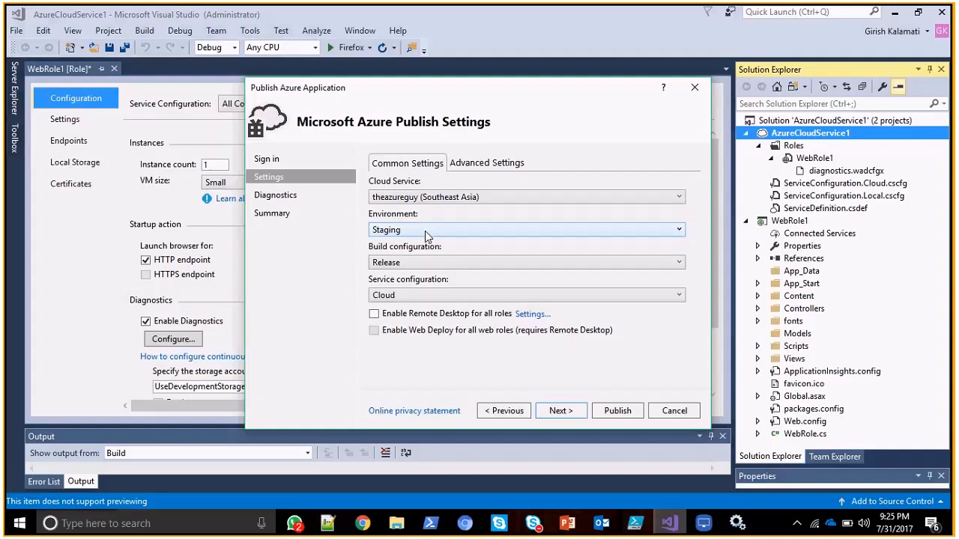
Keep the environment on Staging, set the build configuration to Debug, and keep the service configuration on Cloud.
{"action": "left_click", "coordinate": [425, 230]}
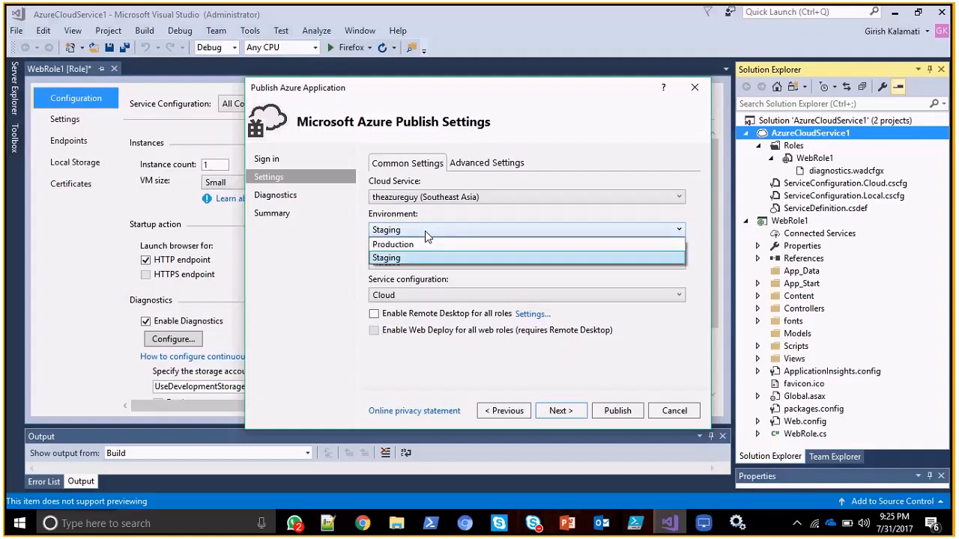
{"action": "left_click", "coordinate": [388, 259]}
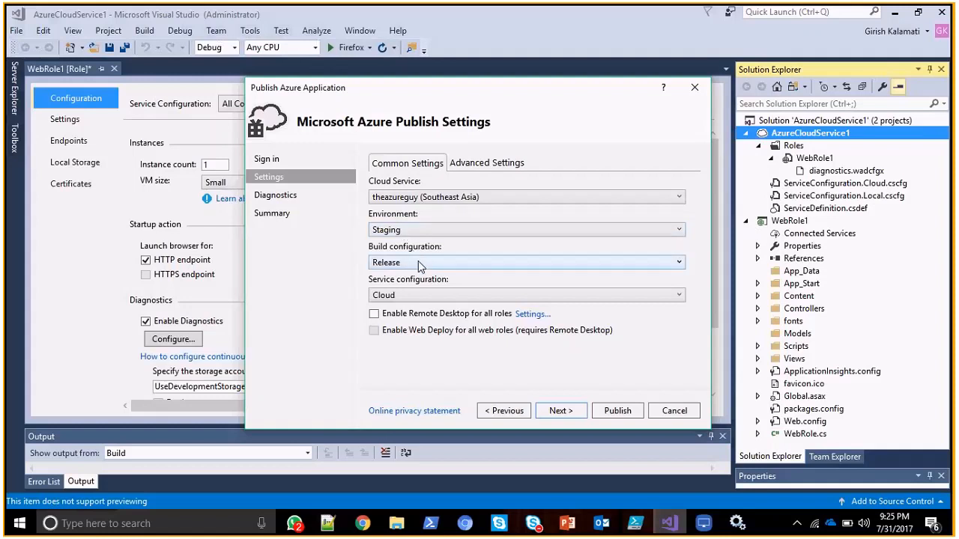
{"action": "left_click", "coordinate": [418, 261]}
{"action": "left_click", "coordinate": [409, 278]}
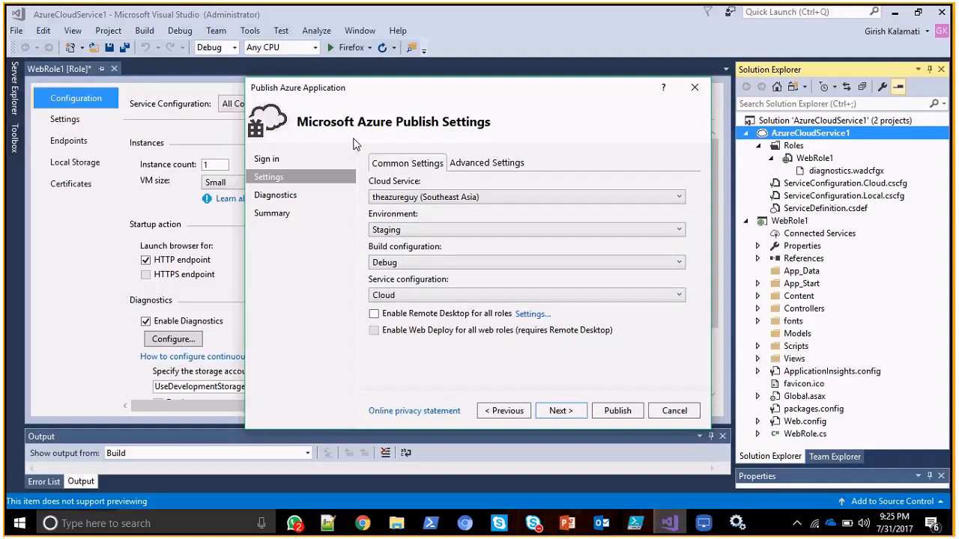
{"action": "left_click", "coordinate": [481, 295]}
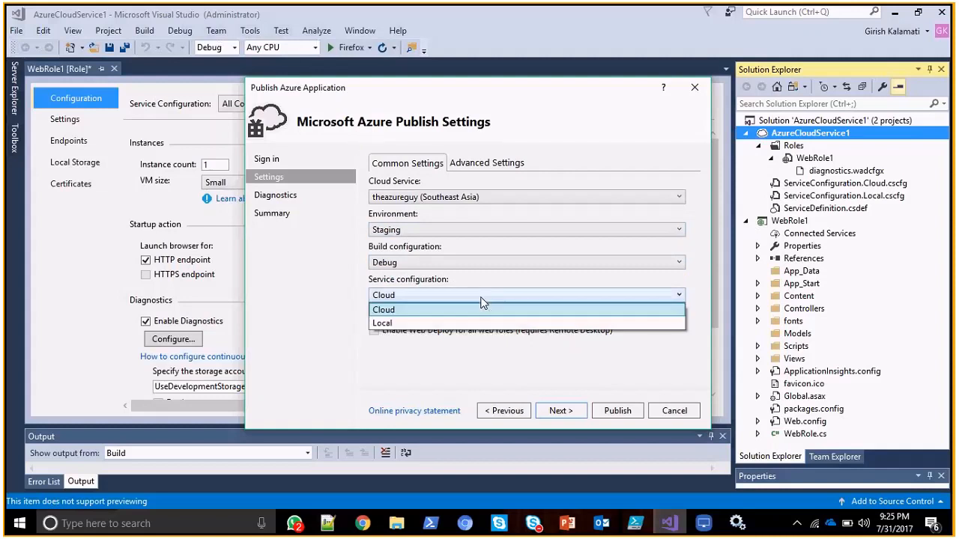
{"action": "left_click", "coordinate": [478, 300]}
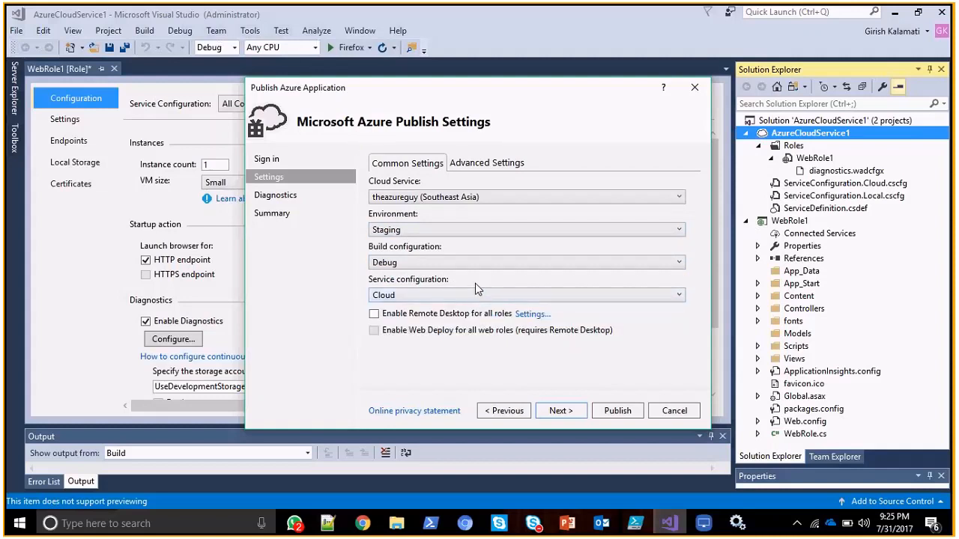
{"action": "left_click", "coordinate": [441, 297]}
{"action": "left_click", "coordinate": [441, 307]}
Enable Remote Desktop for all roles with the user name Welcome123, entering and confirming the account password.
{"action": "left_click", "coordinate": [374, 315]}
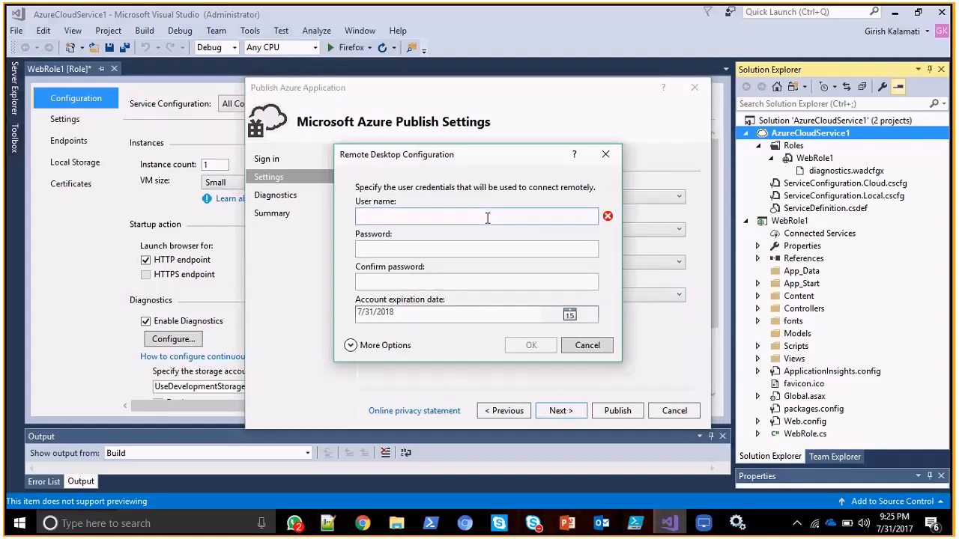
{"action": "type", "text": "Welcome123"}
{"action": "key", "text": "Tab"}
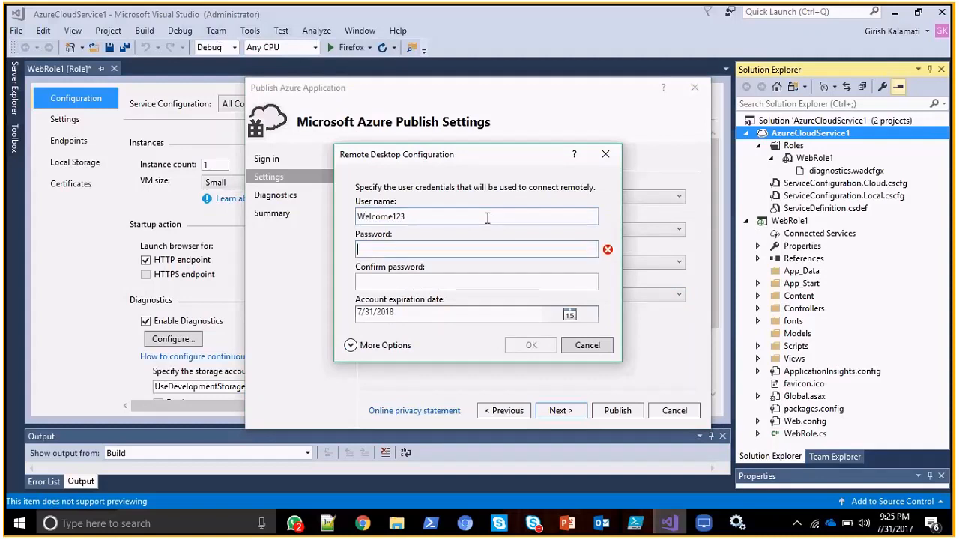
{"action": "type", "text": "P@ssw0rd1234"}
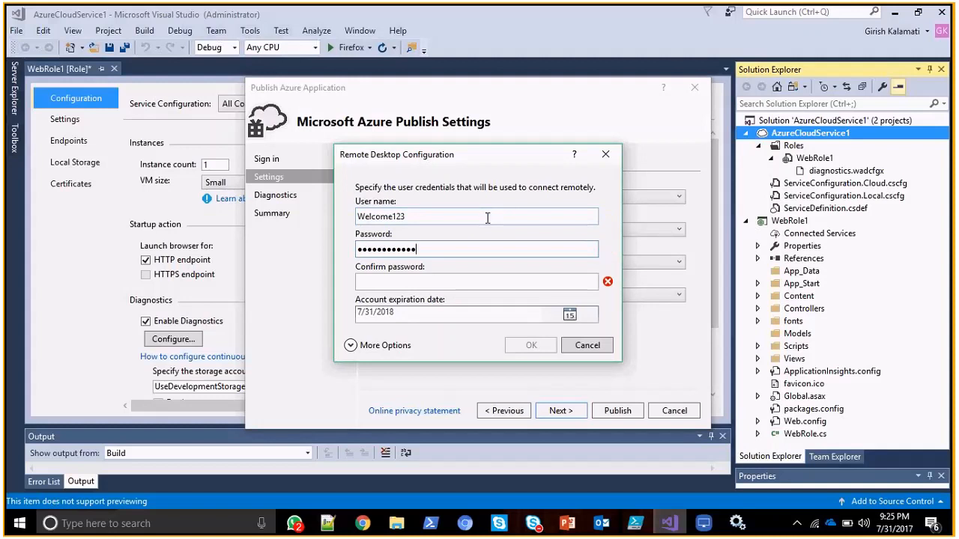
{"action": "left_click", "coordinate": [474, 281]}
{"action": "type", "text": "P@ssw"}
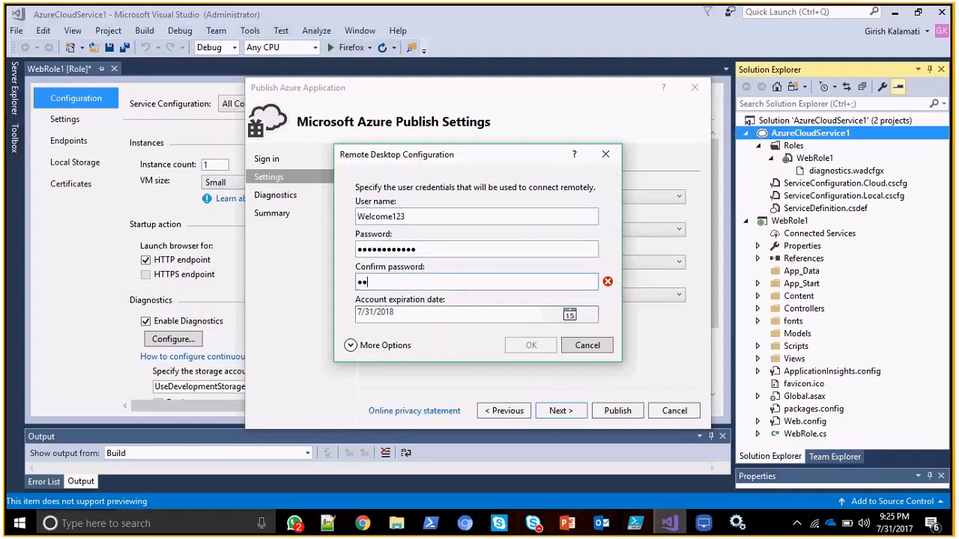
{"action": "type", "text": "0rd1234"}
{"action": "left_click", "coordinate": [526, 348]}
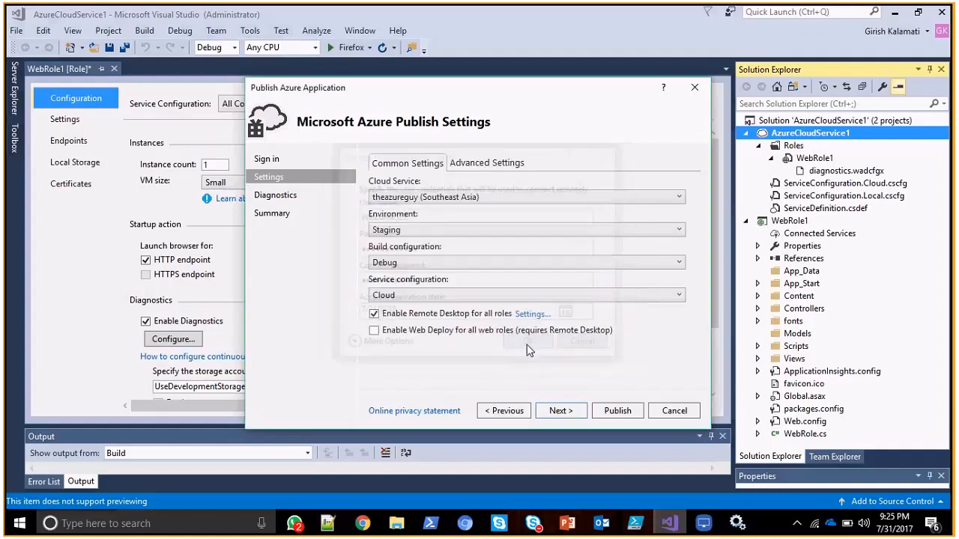
Enable Web Deploy for all web roles and try to publish, cancelling the creation of the Application Insights resource.
{"action": "left_click", "coordinate": [448, 334]}
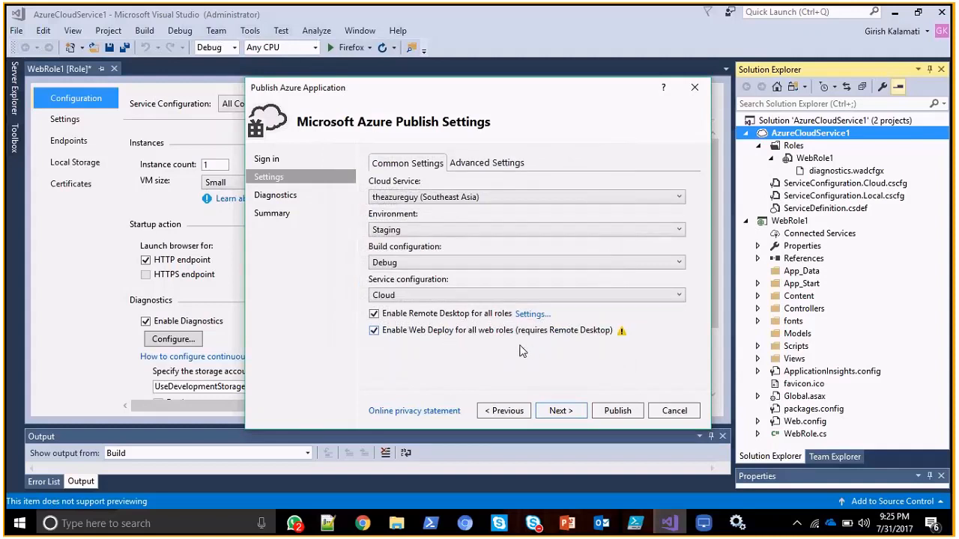
{"action": "left_click", "coordinate": [609, 412]}
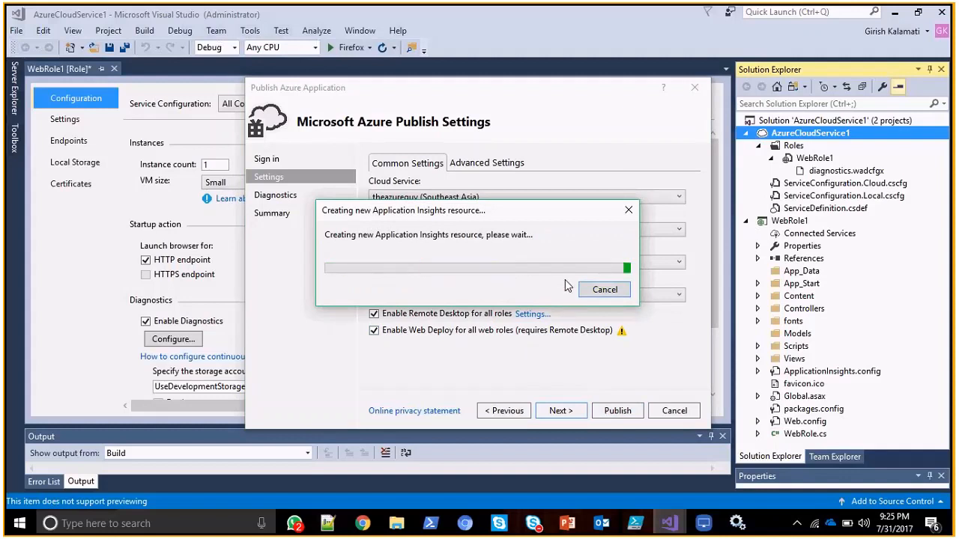
{"action": "left_click", "coordinate": [604, 290]}
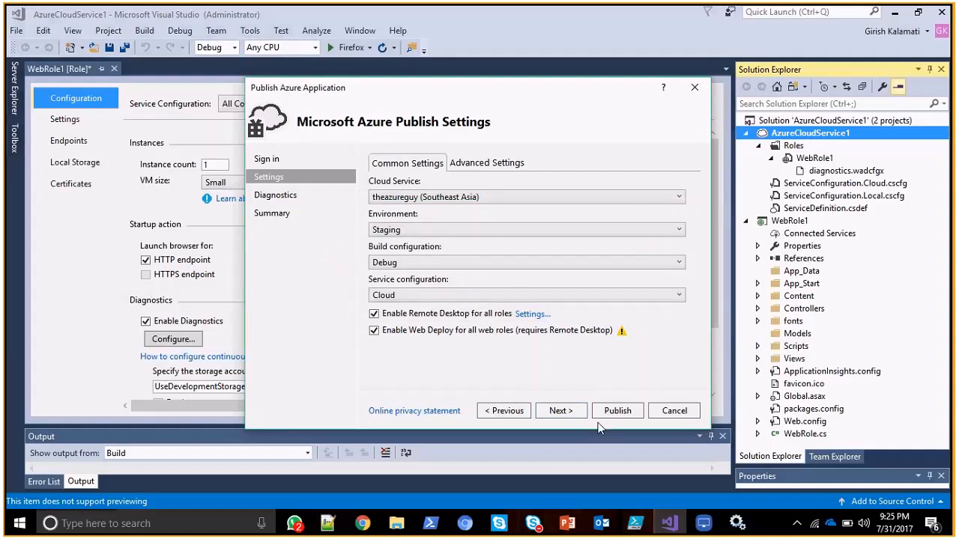
Continue to the diagnostics settings and turn off sending diagnostics data to Application Insights.
{"action": "left_click", "coordinate": [581, 414]}
{"action": "left_click", "coordinate": [522, 310]}
{"action": "left_click", "coordinate": [522, 310]}
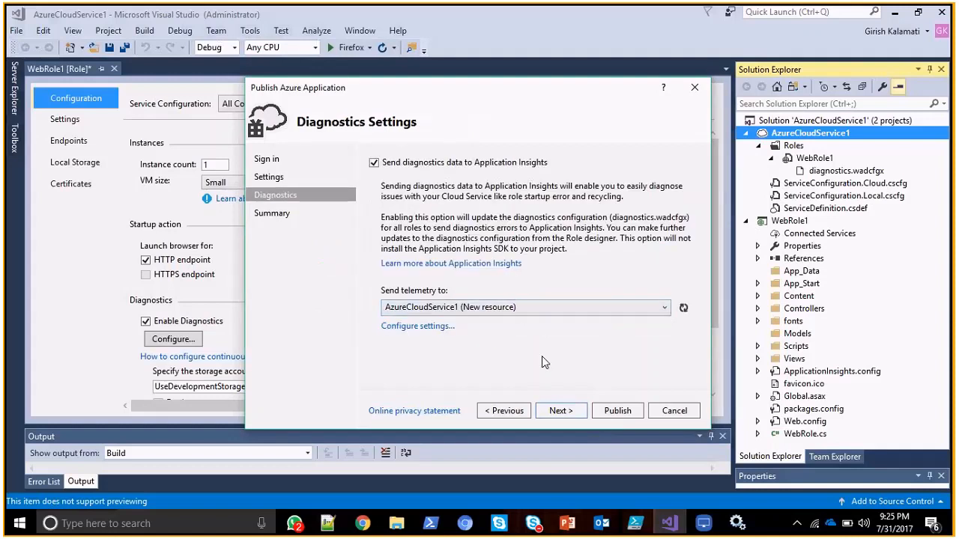
{"action": "left_click", "coordinate": [374, 162]}
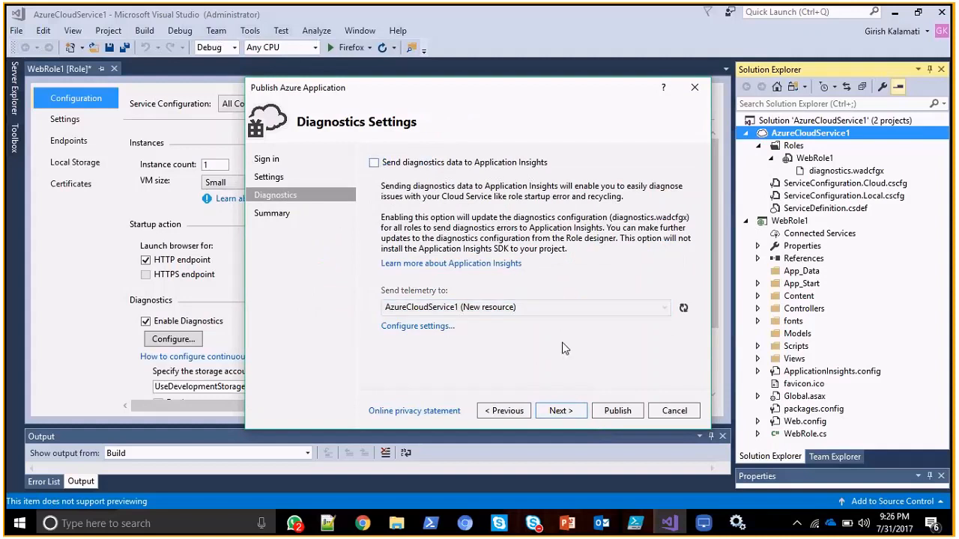
Review the full publish summary and publish AzureCloudService1 to the theazureguy staging environment.
{"action": "left_click", "coordinate": [556, 406]}
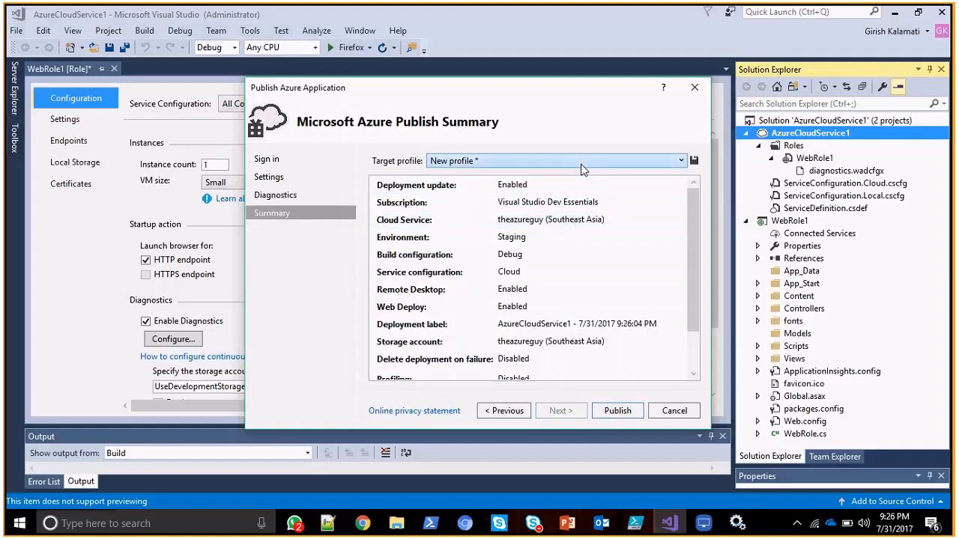
{"action": "scroll", "coordinate": [653, 282], "scroll_direction": "down", "scroll_amount": 3}
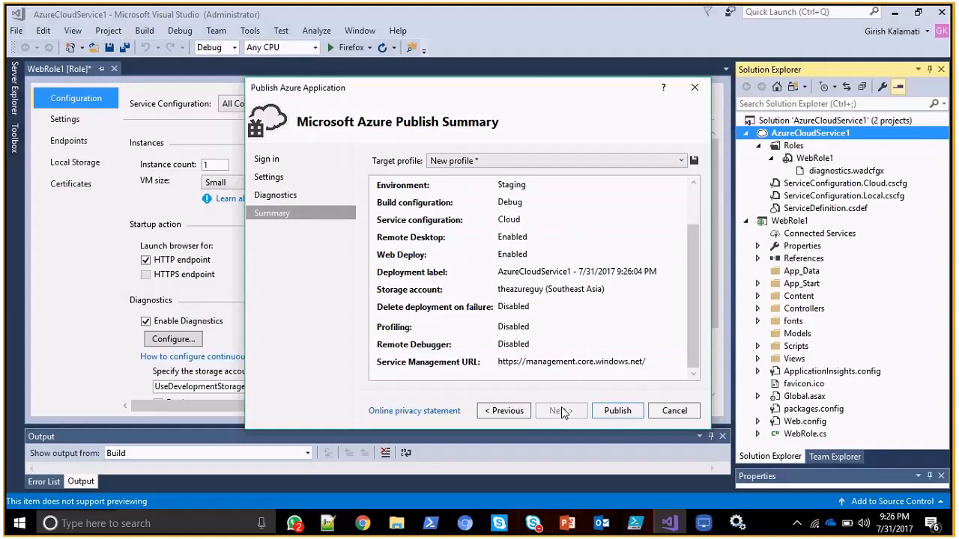
{"action": "scroll", "coordinate": [689, 283], "scroll_direction": "up", "scroll_amount": 3}
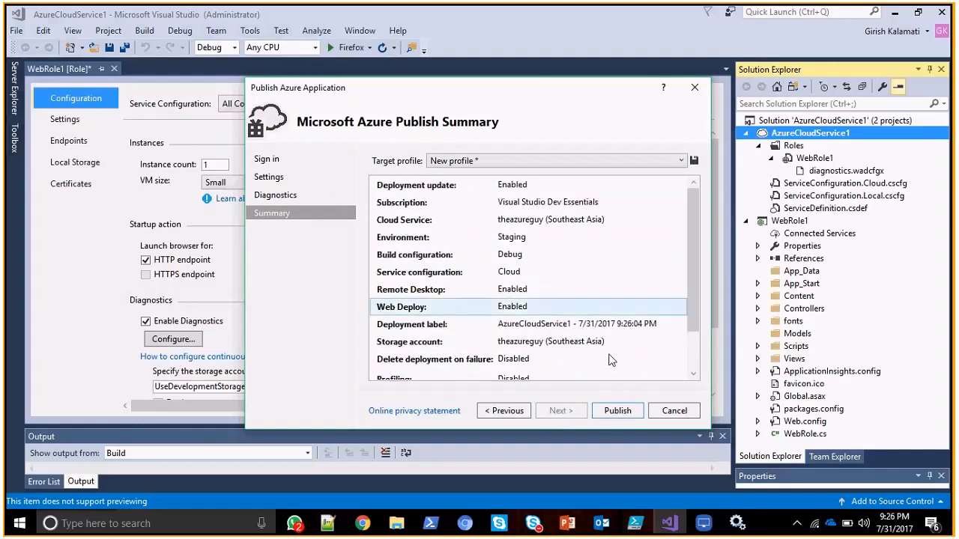
{"action": "left_click", "coordinate": [618, 412]}
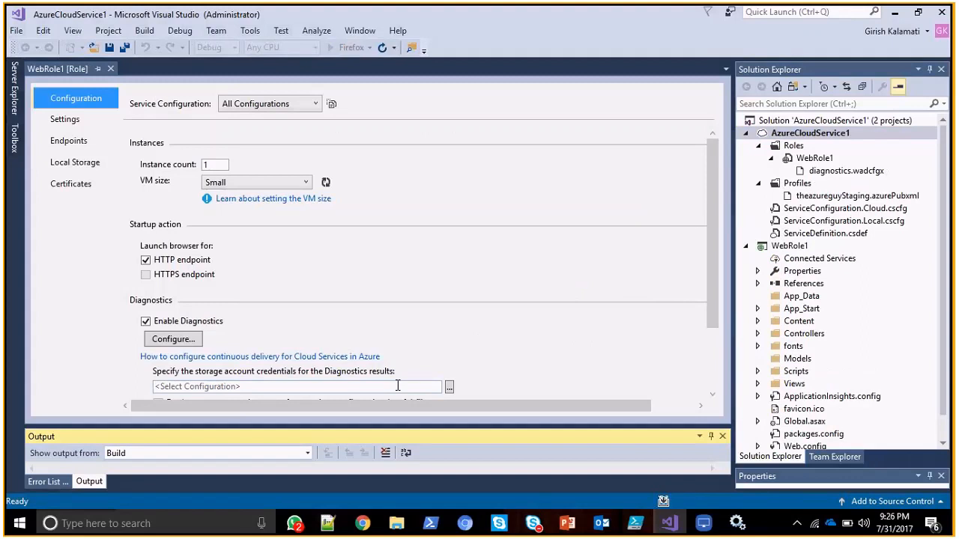
Switch to the Azure portal, discard the unsaved cloud service form, and return to the dashboard.
{"action": "key", "text": "alt+Tab"}
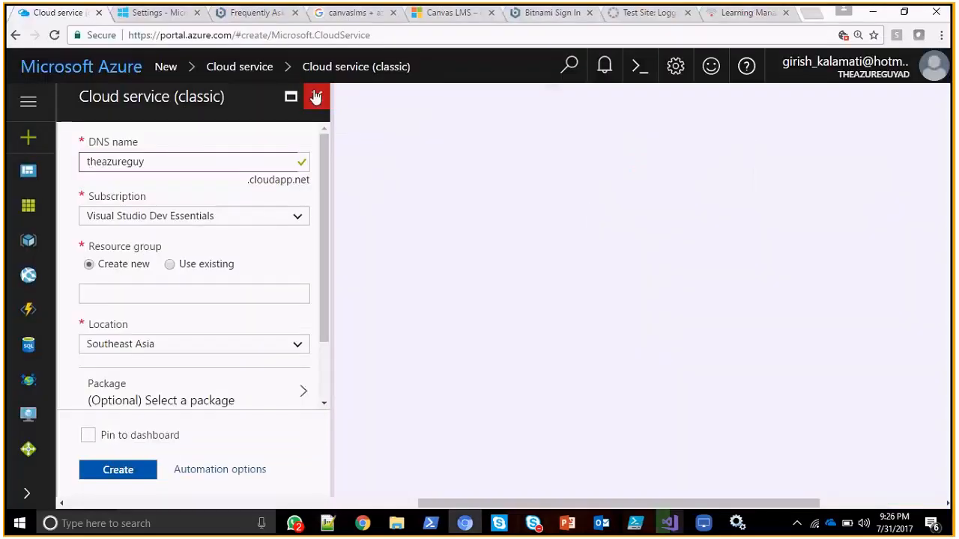
{"action": "left_click_drag", "start_coordinate": [323, 184], "coordinate": [322, 86]}
{"action": "left_click", "coordinate": [316, 98]}
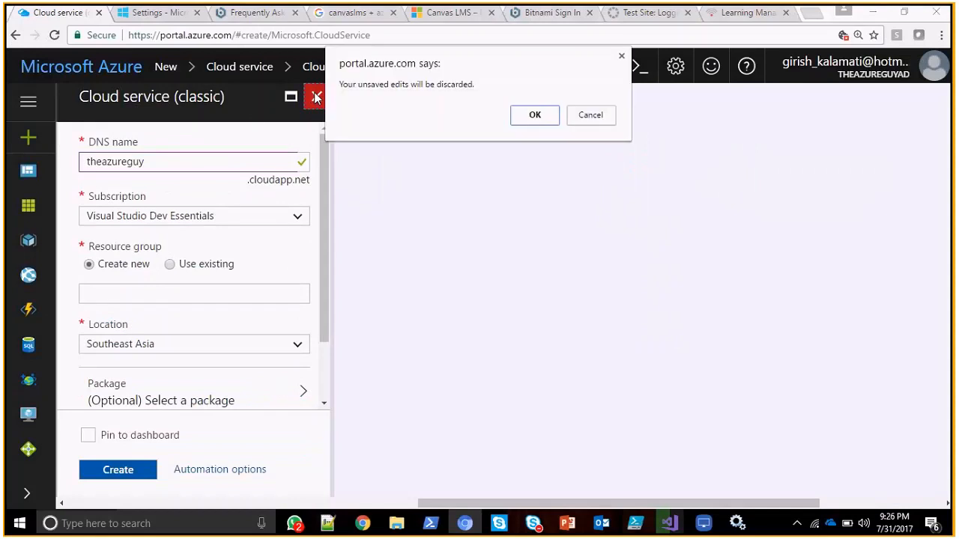
{"action": "left_click", "coordinate": [535, 116]}
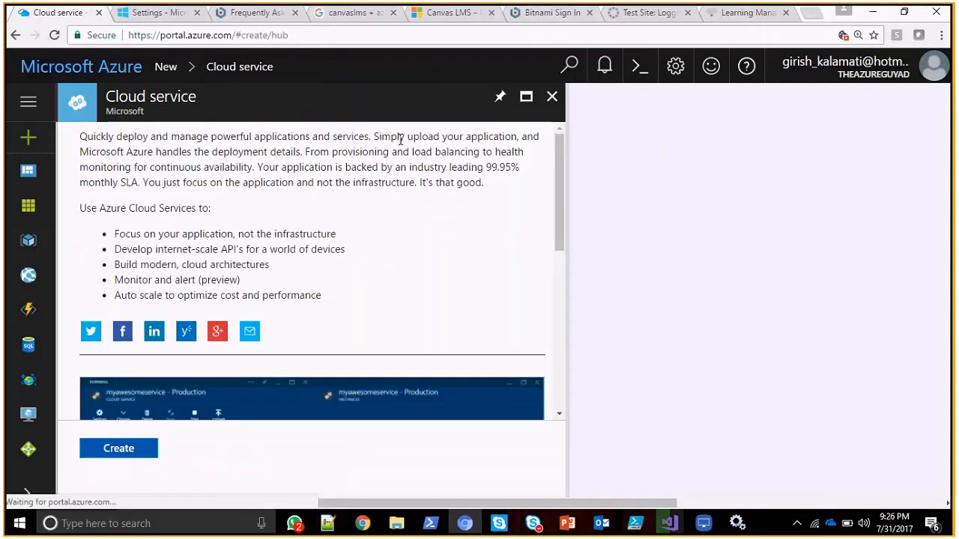
{"action": "left_click", "coordinate": [553, 96]}
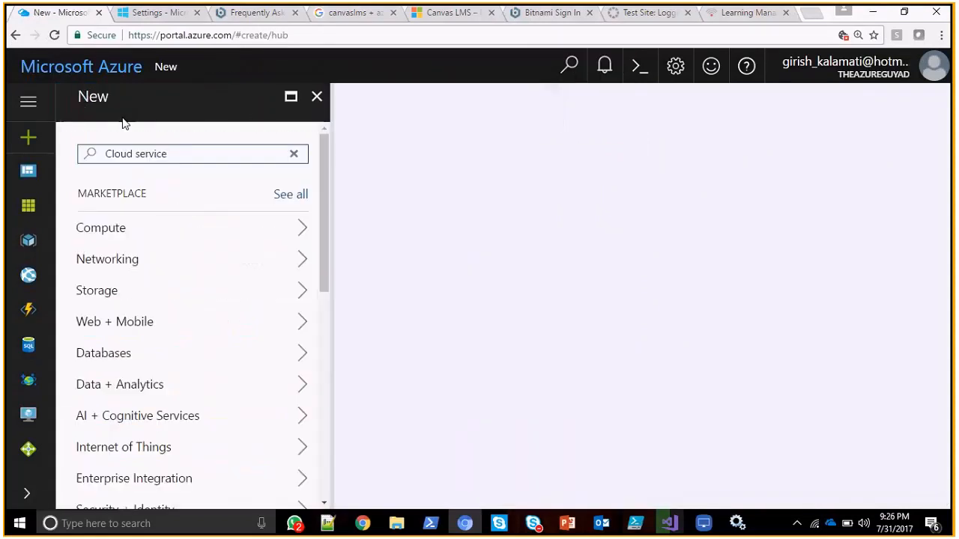
{"action": "left_click", "coordinate": [27, 202]}
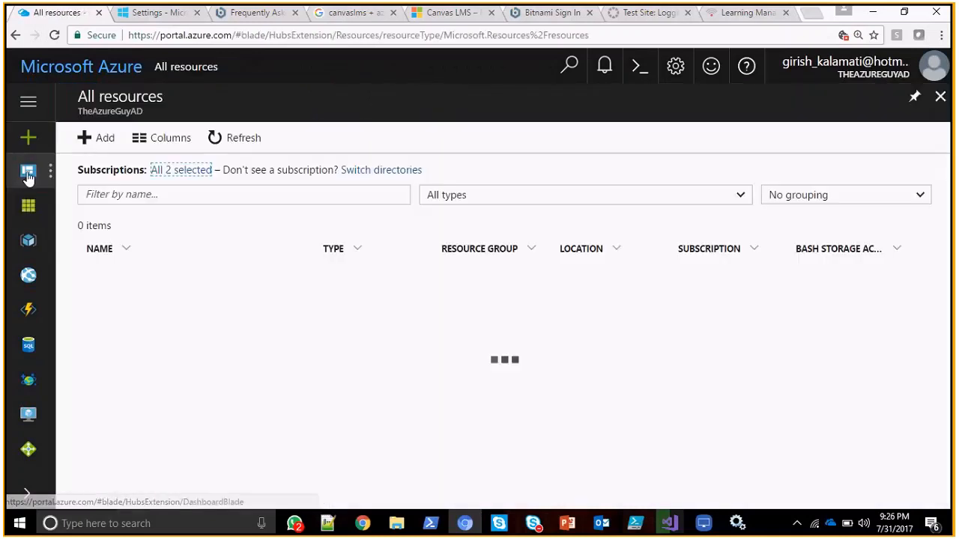
{"action": "left_click", "coordinate": [27, 174]}
Check the Azure portal notifications for completed activity and close them.
{"action": "left_click", "coordinate": [604, 69]}
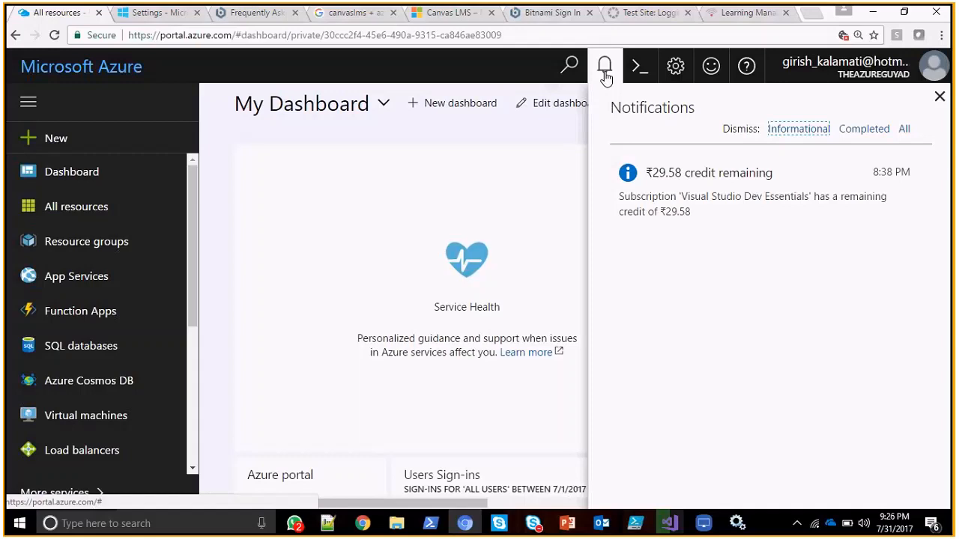
{"action": "left_click", "coordinate": [864, 131]}
{"action": "left_click", "coordinate": [604, 69]}
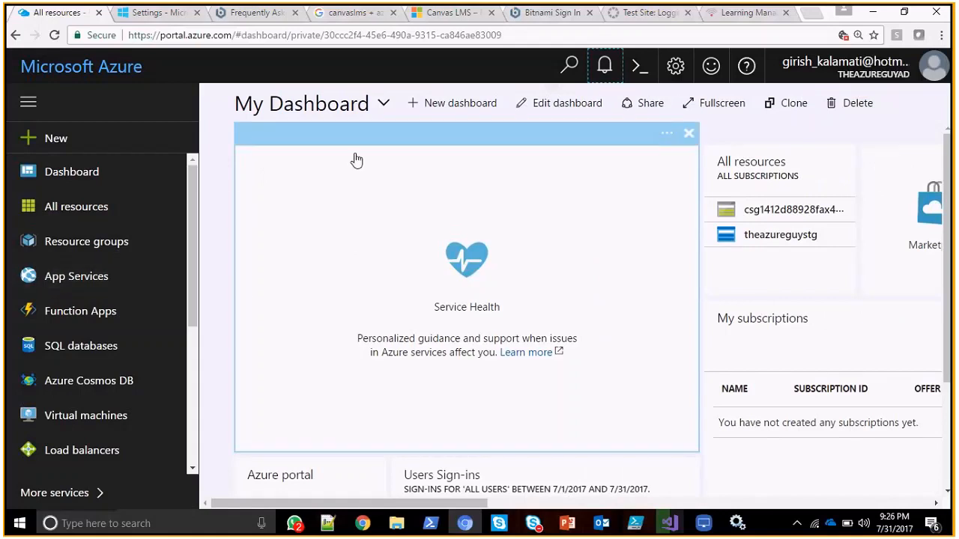
{"action": "key", "text": "alt+Tab"}
{"action": "key", "text": "alt+Tab"}
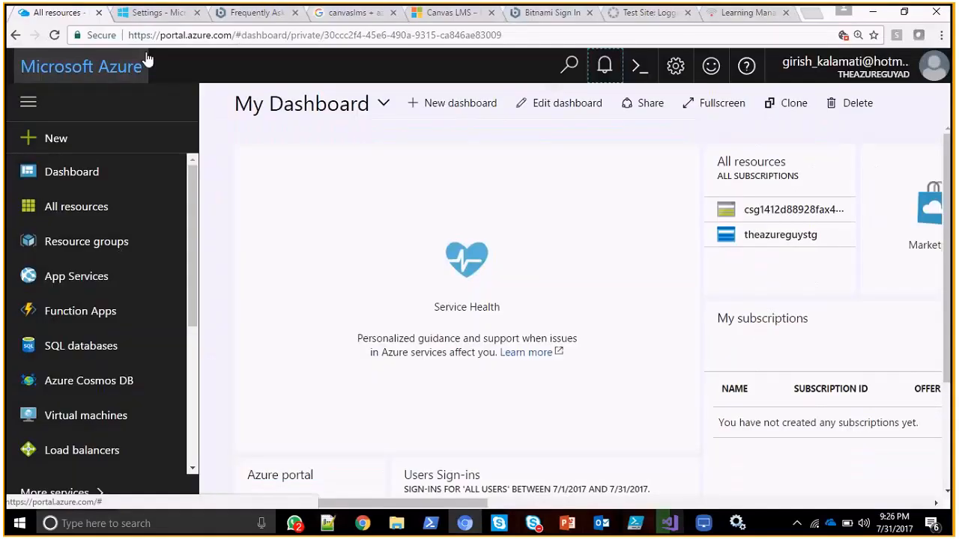
Examine the management certificates in the classic Azure portal, dismissing the new portal notice, and compare with the new portal's dashboard.
{"action": "key", "text": "ctrl+Tab"}
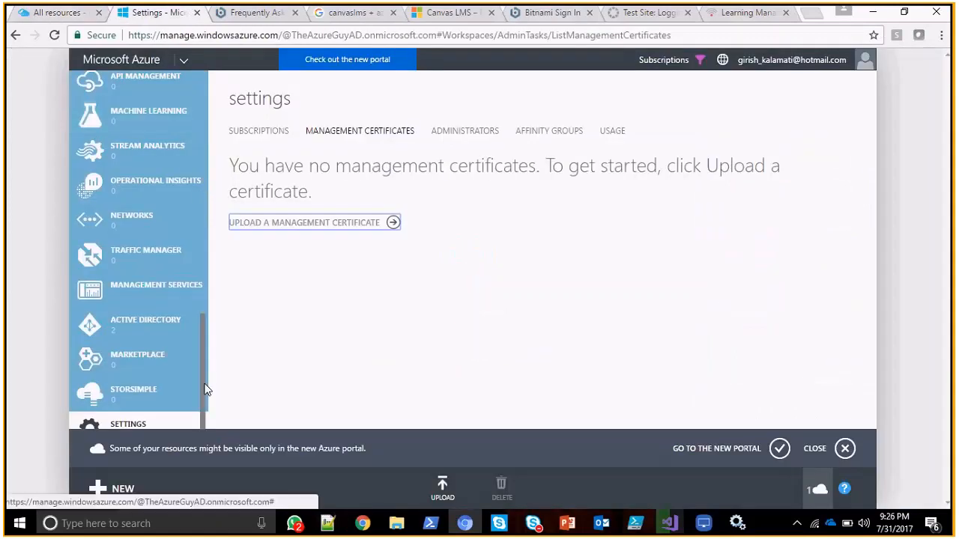
{"action": "left_click", "coordinate": [845, 449]}
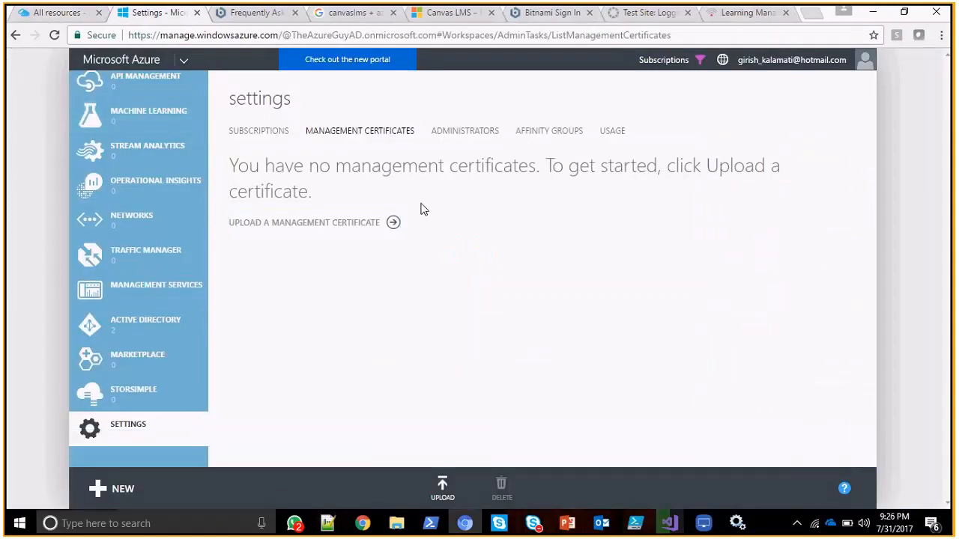
{"action": "left_click", "coordinate": [368, 134]}
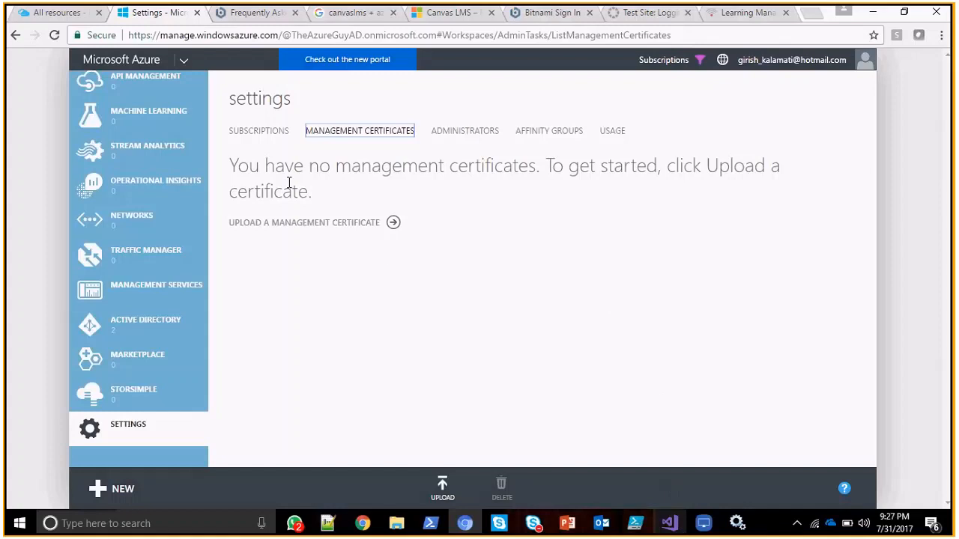
{"action": "left_click", "coordinate": [68, 15]}
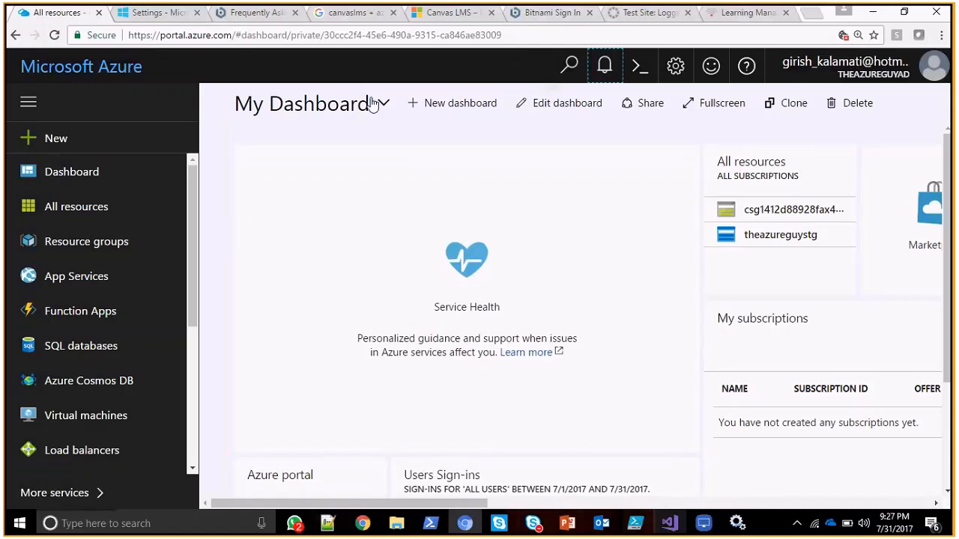
{"action": "left_click", "coordinate": [159, 12]}
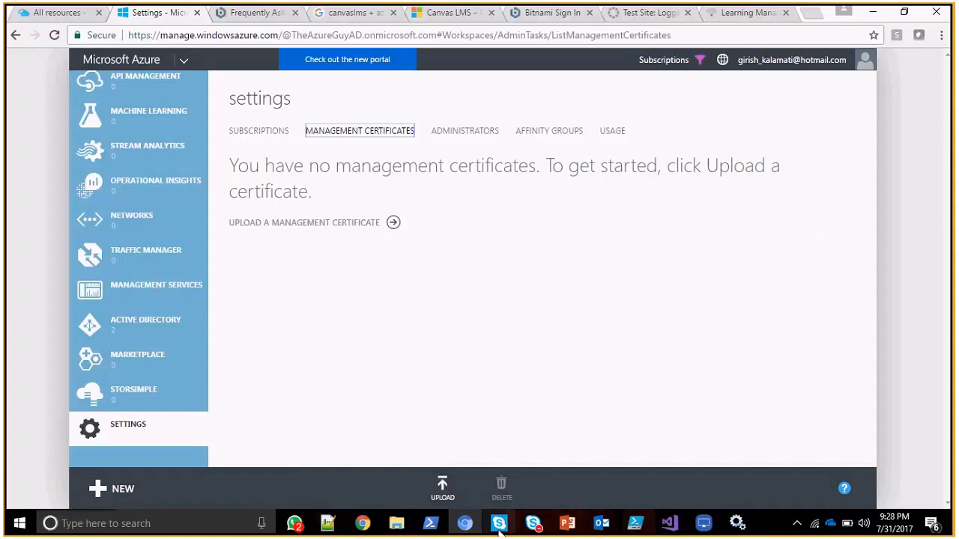
Switch to the DevOps ramp-up Batch1 Skype meeting, point out the self-signed certificate link and .cer format message, and minimize the meeting.
{"action": "left_click", "coordinate": [536, 524]}
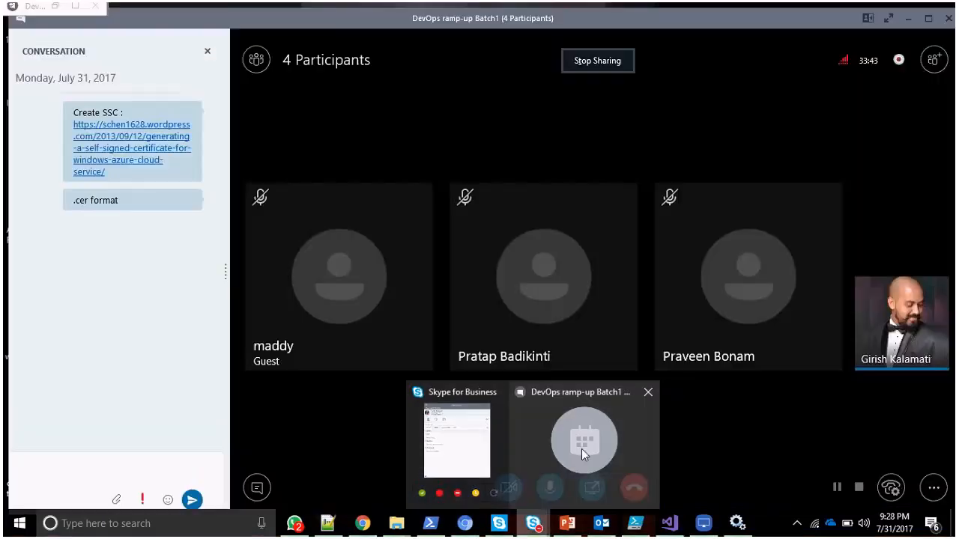
{"action": "left_click", "coordinate": [581, 448]}
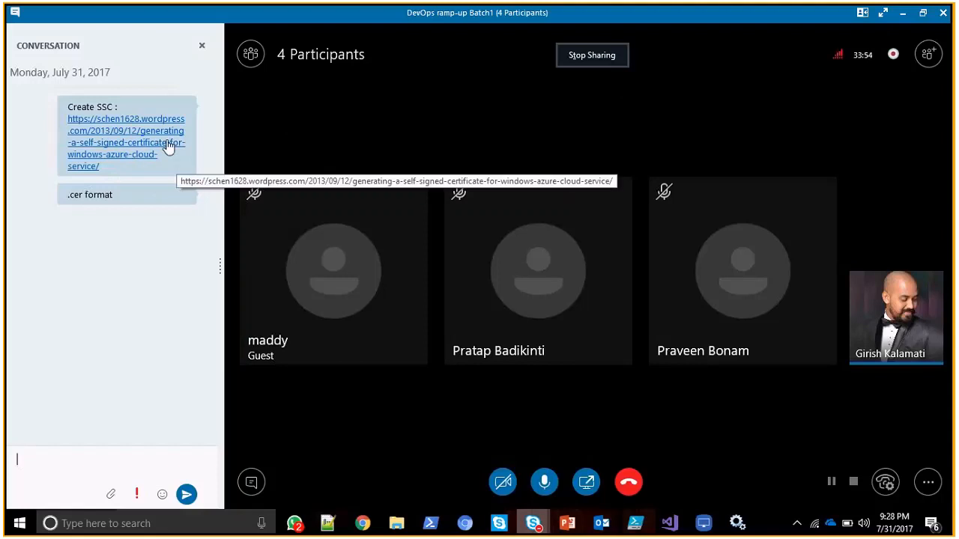
{"action": "left_click_drag", "start_coordinate": [120, 193], "coordinate": [71, 195]}
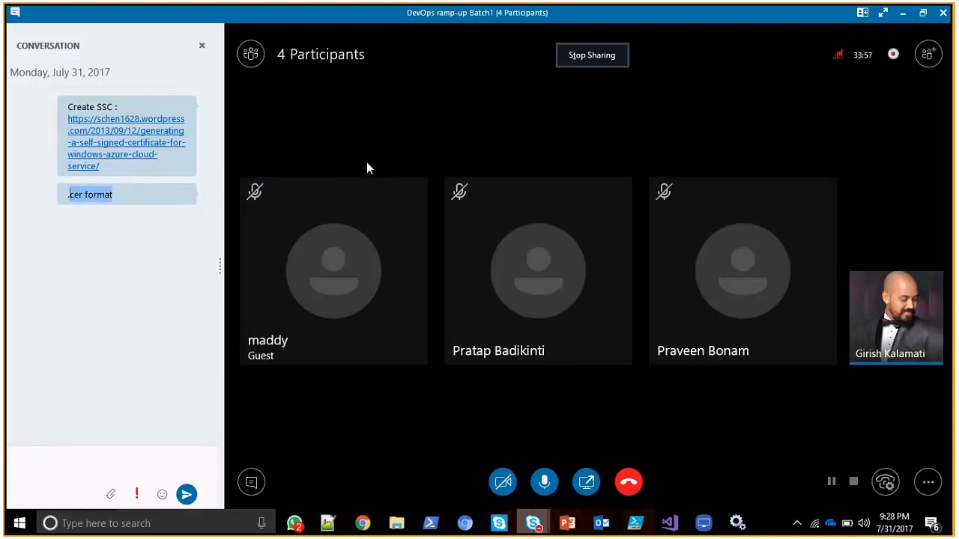
{"action": "left_click", "coordinate": [903, 15]}
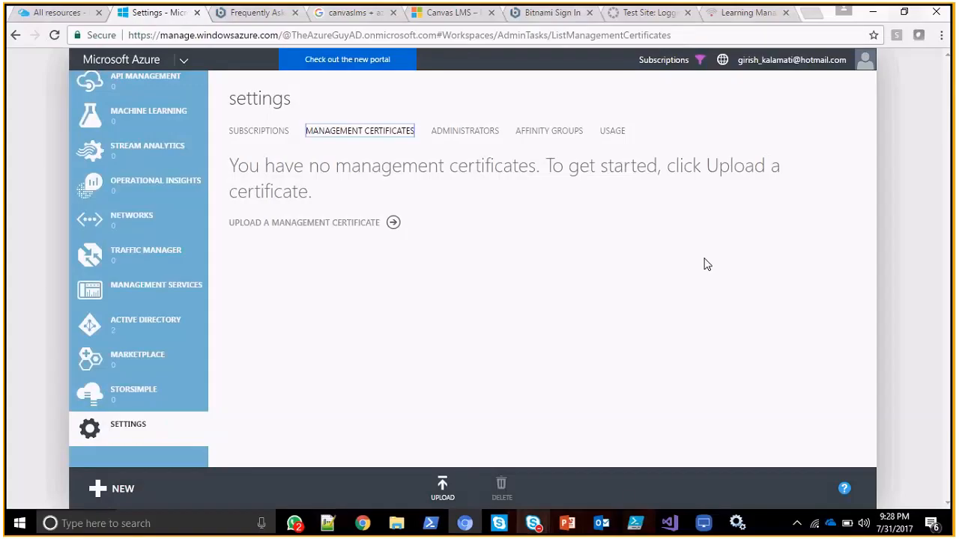
Switch to Windows PowerShell ISE, highlight the Export-Certificate command for my-cert-file.cer, and minimize the window.
{"action": "left_click", "coordinate": [637, 525]}
{"action": "left_click_drag", "start_coordinate": [433, 121], "coordinate": [49, 126]}
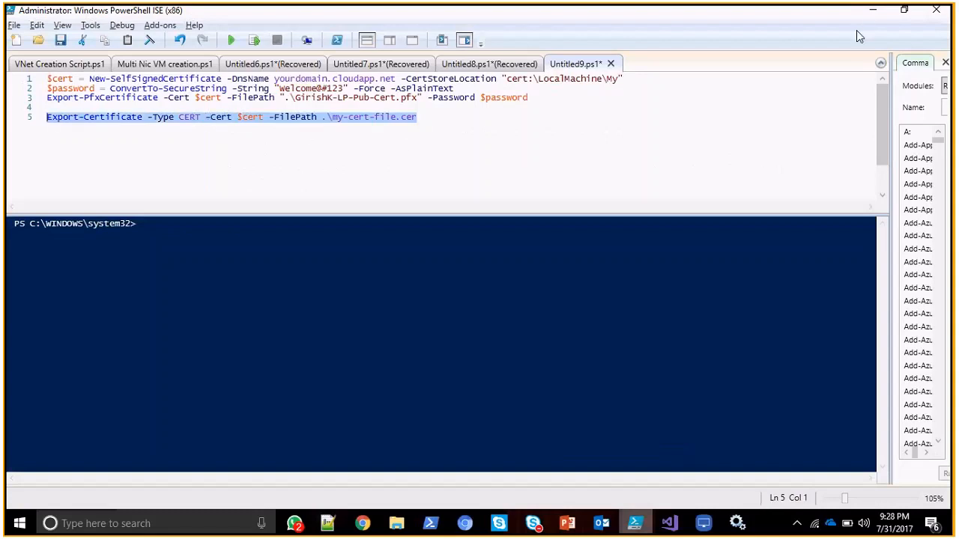
{"action": "left_click", "coordinate": [871, 14]}
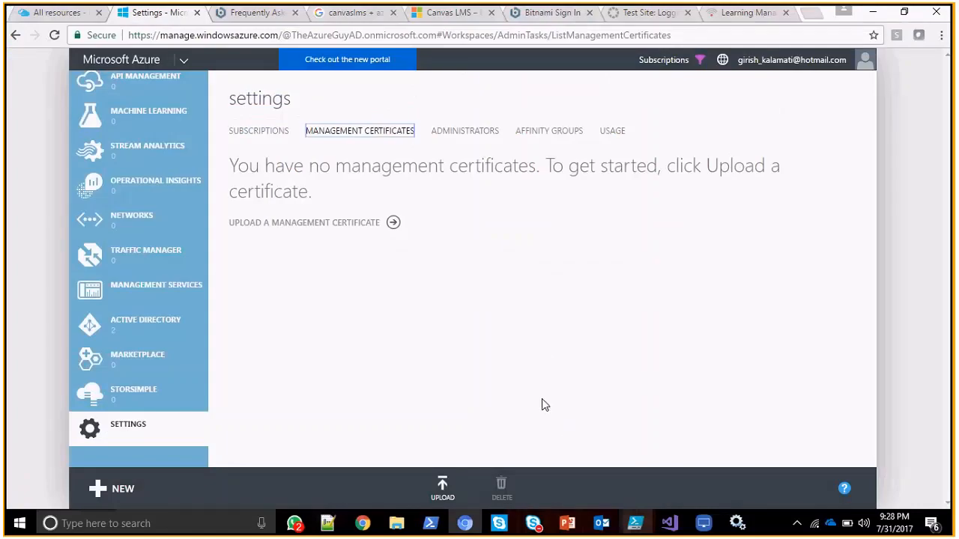
Reopen the settings in the classic Azure portal and display the management certificates again.
{"action": "key", "text": "alt+Tab"}
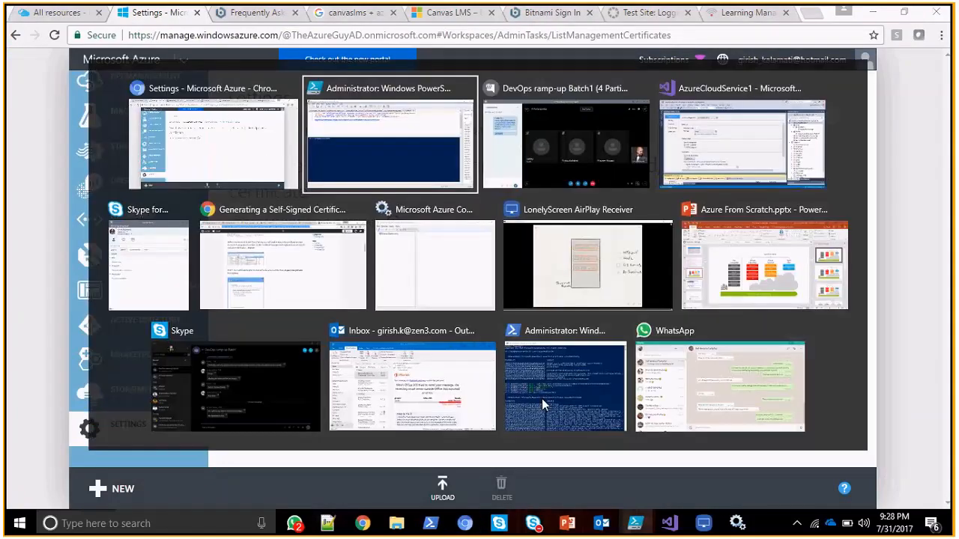
{"action": "key", "text": "alt+Tab"}
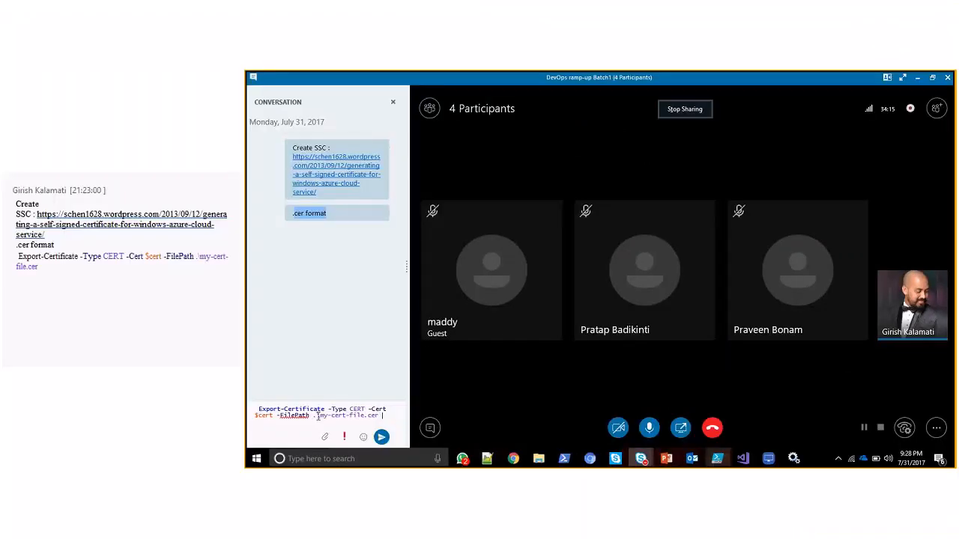
{"action": "key", "text": "alt+Tab"}
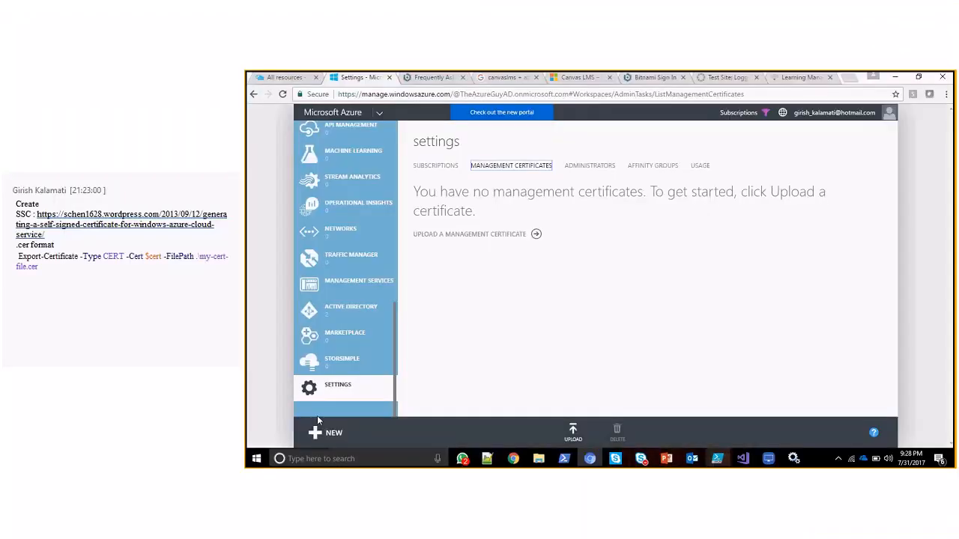
{"action": "left_click", "coordinate": [367, 397]}
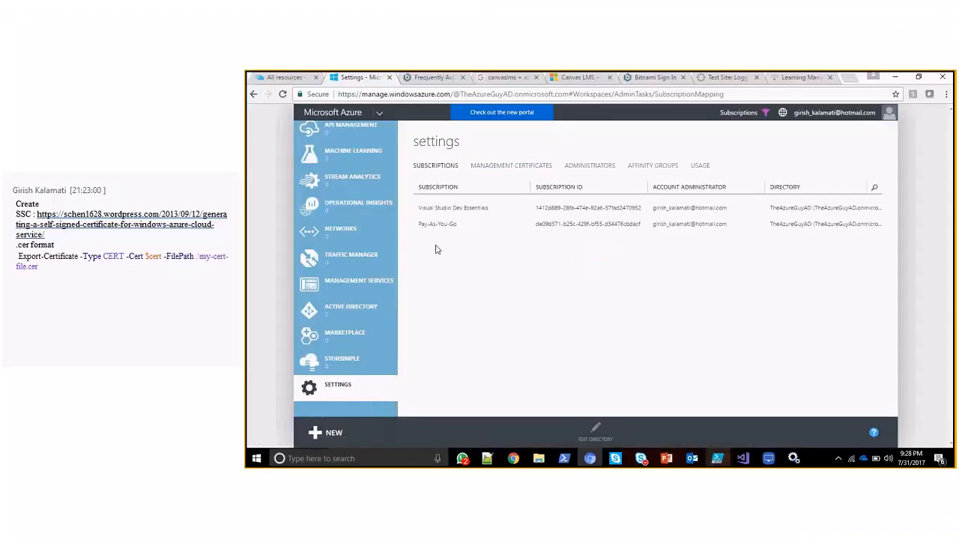
{"action": "left_click", "coordinate": [511, 165]}
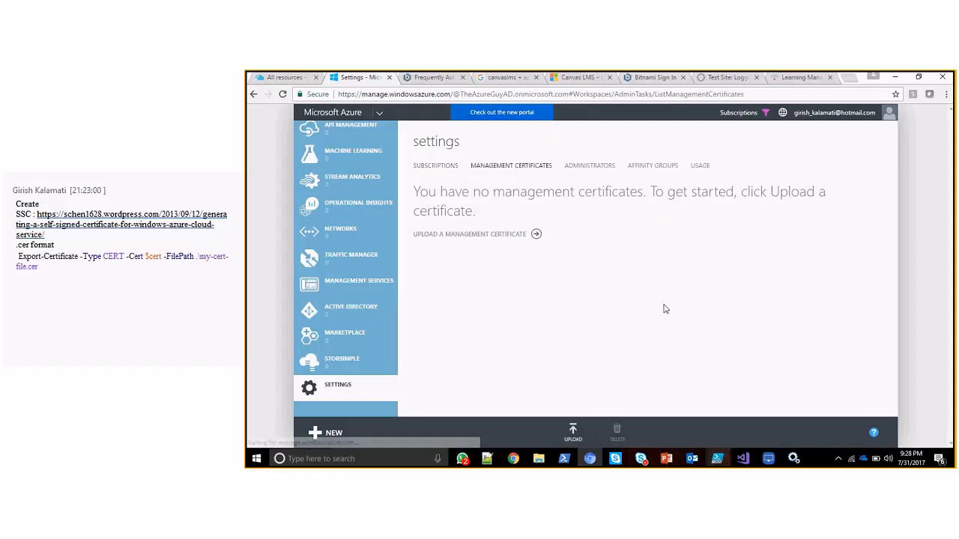
Switch to Visual Studio and examine the certificate thumbprint configured for WebRole1.
{"action": "left_click", "coordinate": [744, 459]}
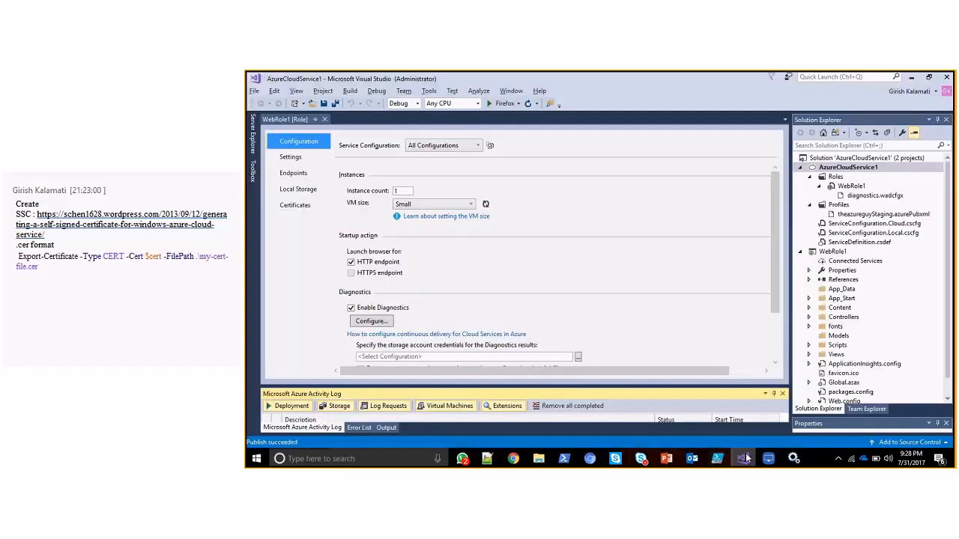
{"action": "left_click", "coordinate": [309, 208]}
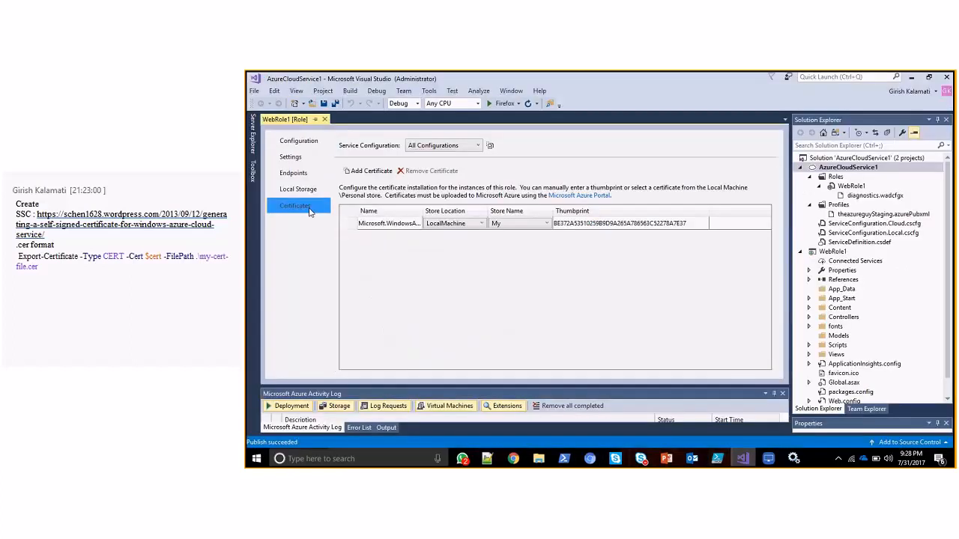
{"action": "double_click", "coordinate": [688, 229]}
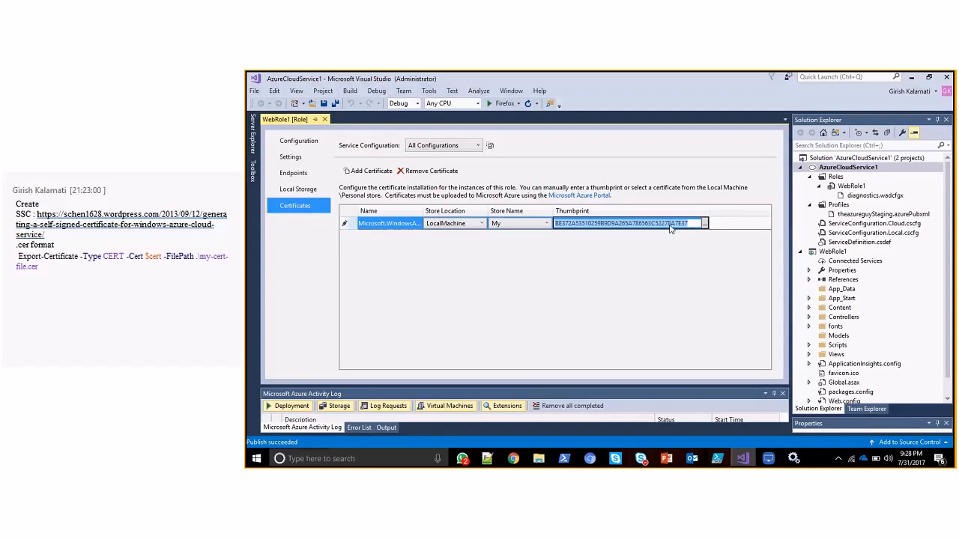
{"action": "left_click", "coordinate": [643, 275]}
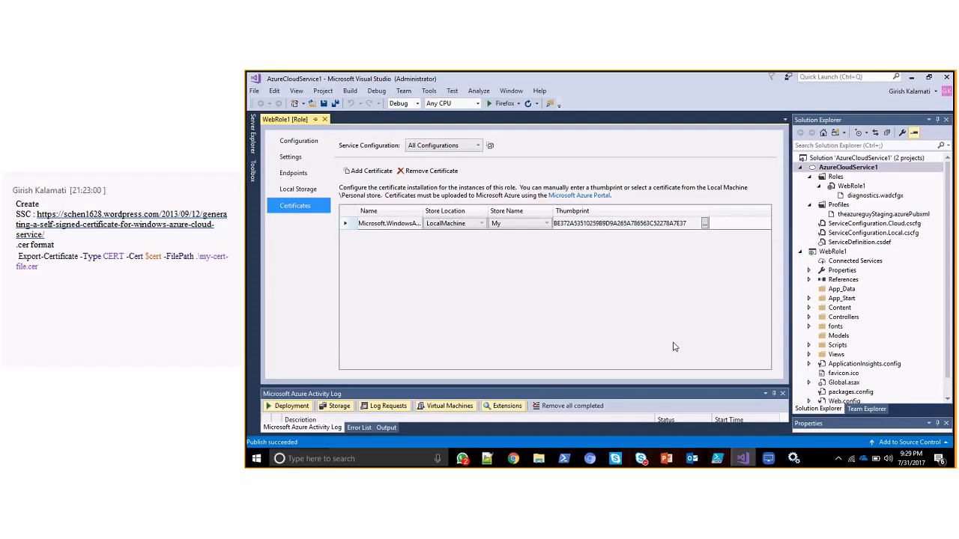
Compare WebRole1's certificate in Visual Studio with the management certificates in the classic Azure portal.
{"action": "key", "text": "alt"}
{"action": "key", "text": "alt+Tab"}
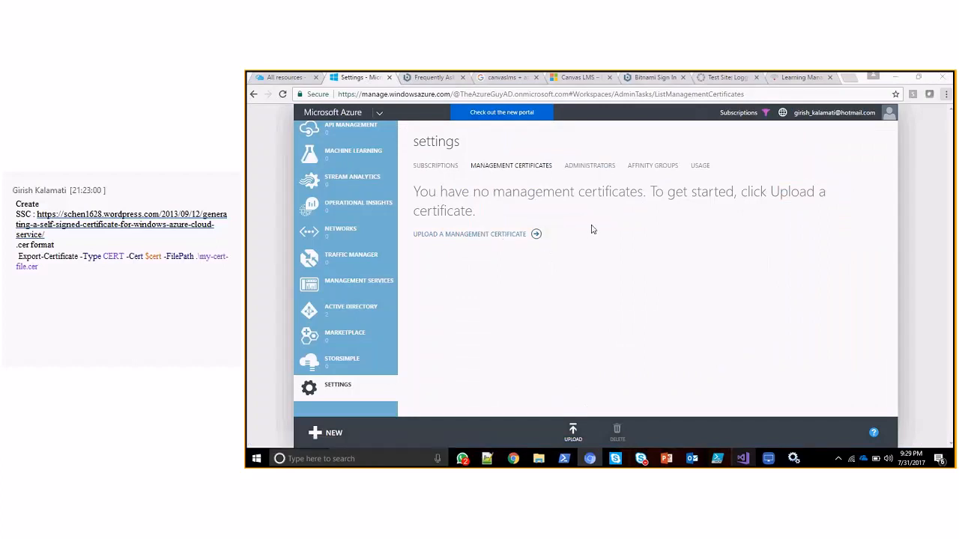
{"action": "key", "text": "alt+Tab"}
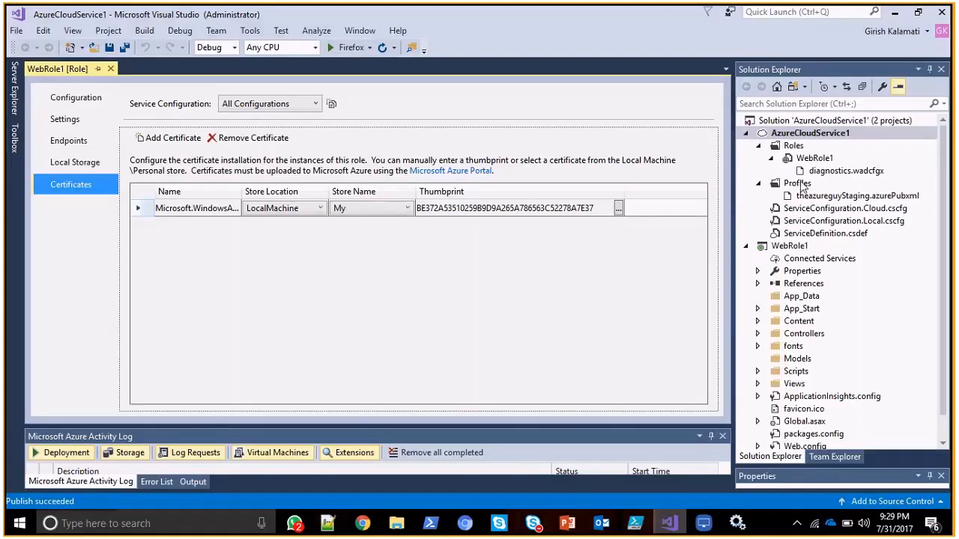
{"action": "key", "text": "alt+Tab"}
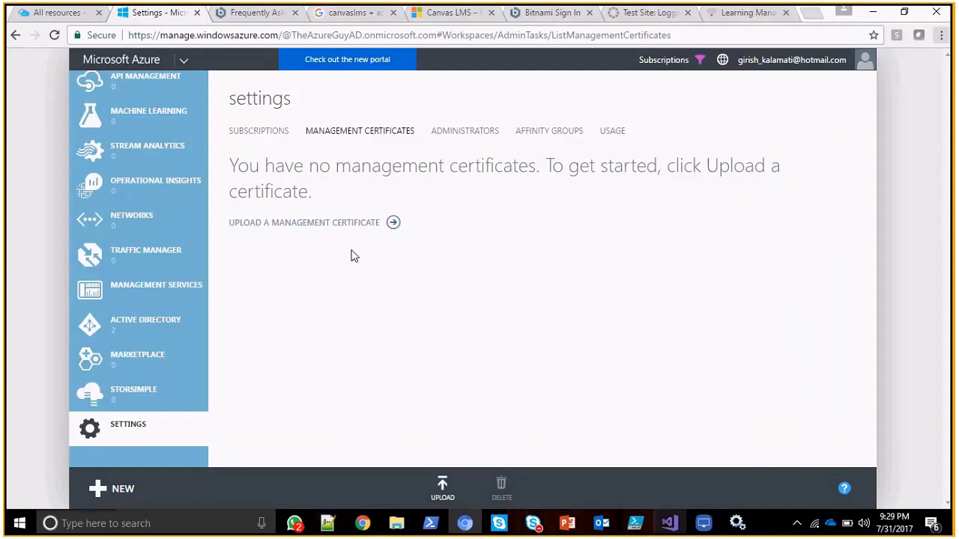
{"action": "key", "text": "alt+Tab"}
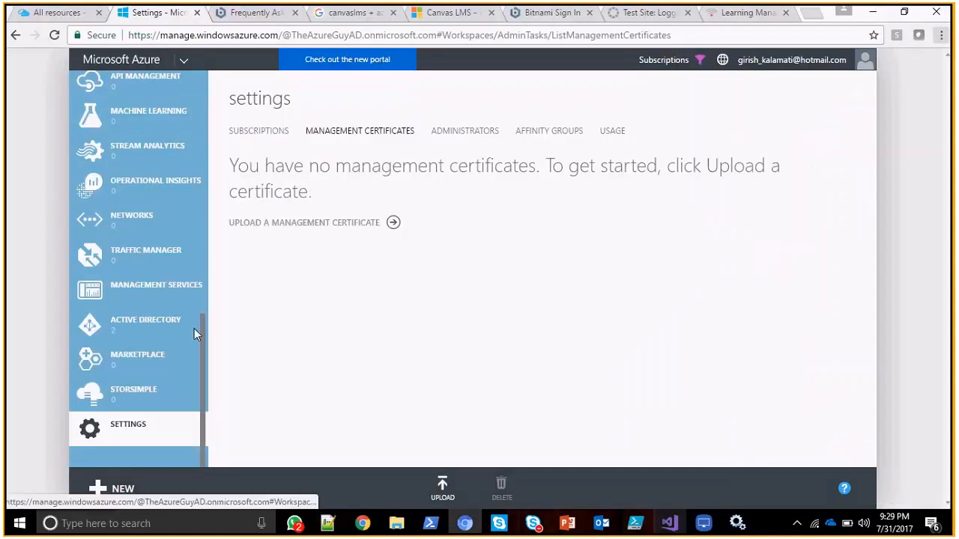
Switch to the new Azure portal and examine the theazureguy cloud service's overview from all resources.
{"action": "left_click_drag", "start_coordinate": [203, 332], "coordinate": [205, 93]}
{"action": "left_click", "coordinate": [71, 12]}
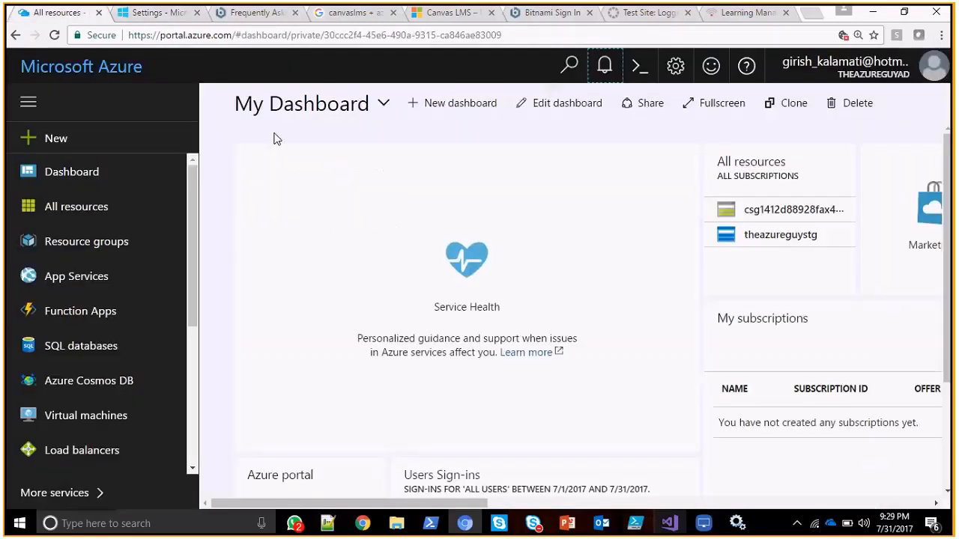
{"action": "left_click", "coordinate": [86, 208]}
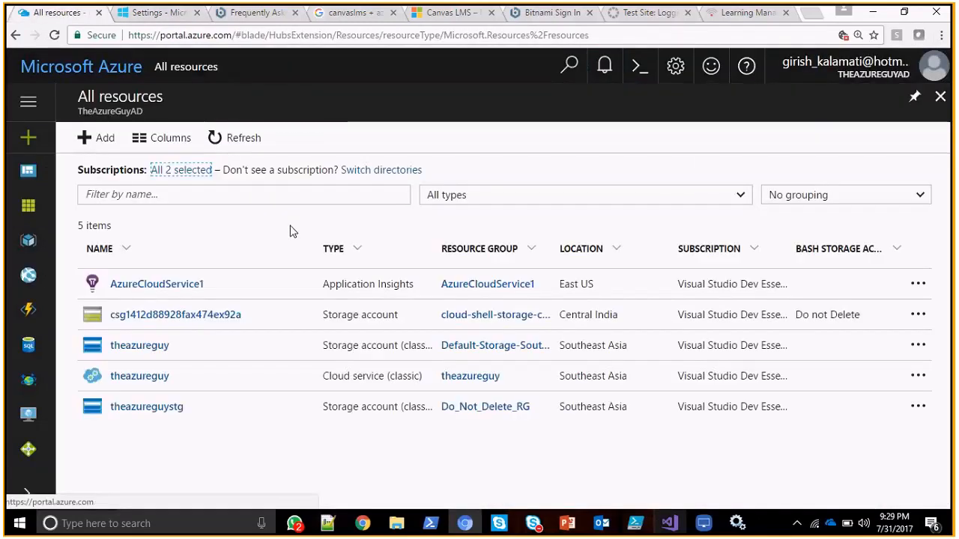
{"action": "left_click", "coordinate": [150, 388]}
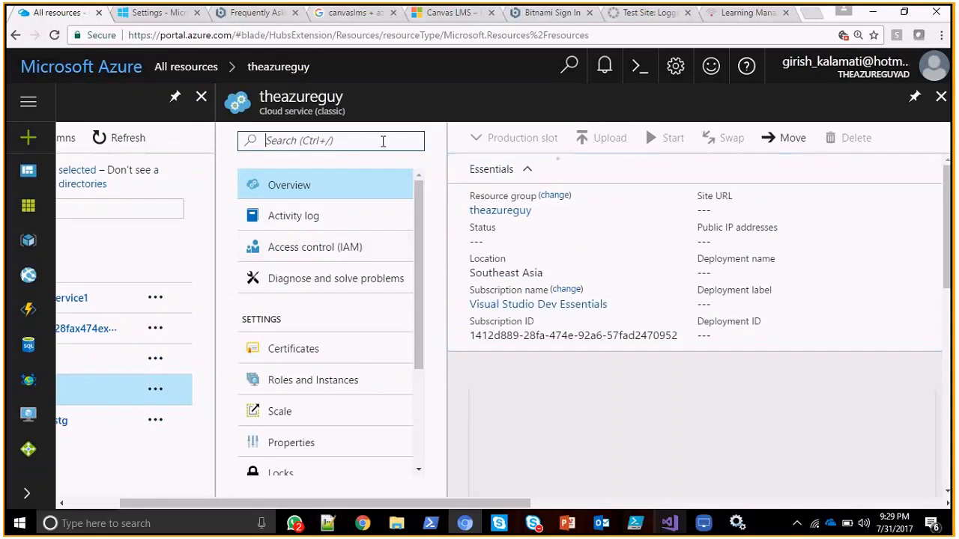
{"action": "left_click", "coordinate": [384, 192]}
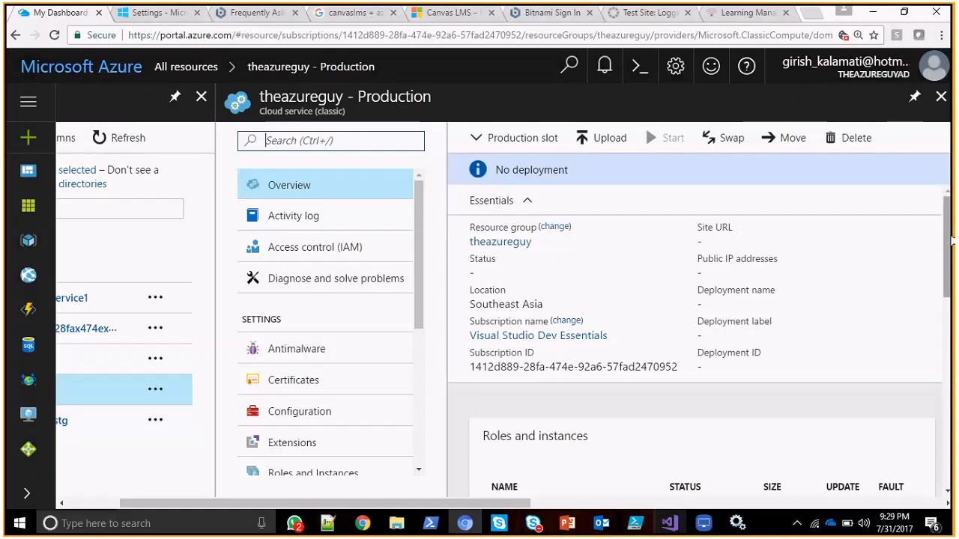
{"action": "scroll", "coordinate": [949, 266], "scroll_direction": "down", "scroll_amount": 1}
{"action": "scroll", "coordinate": [946, 248], "scroll_direction": "up", "scroll_amount": 1}
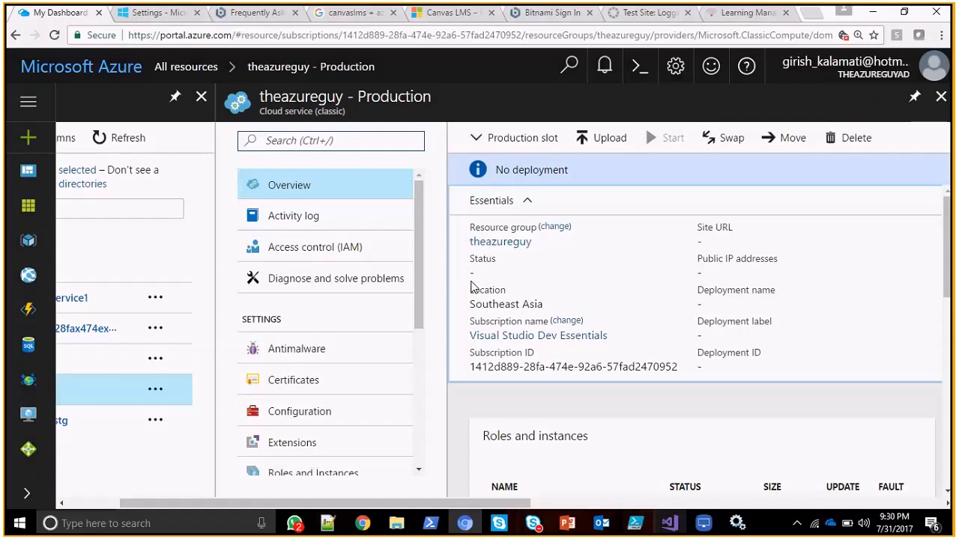
Switch to the LonelyScreen whiteboard to review the DNS and RDP diagrams, and return to the theazureguy cloud service in the Azure portal.
{"action": "key", "text": "alt+Tab"}
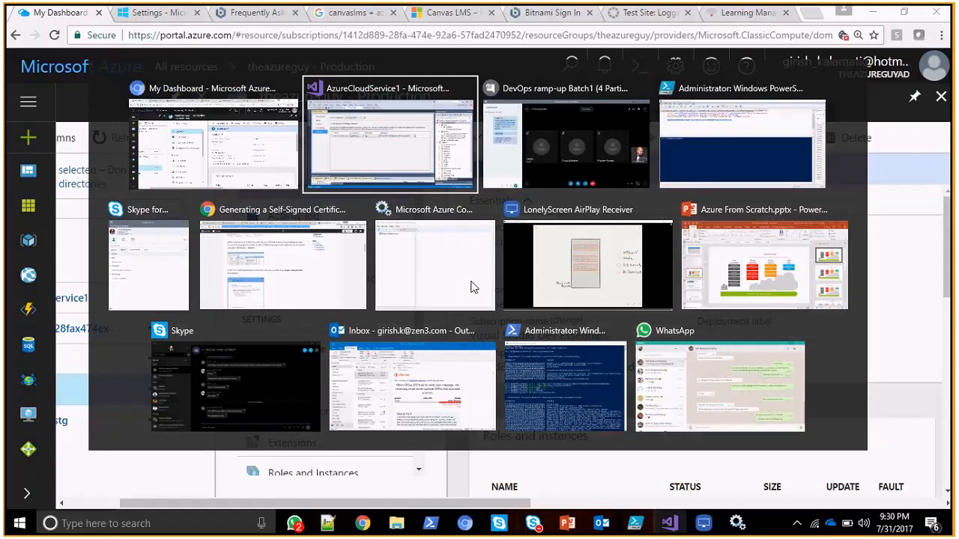
{"action": "key", "text": "alt+Tab"}
{"action": "key", "text": "alt+Tab"}
{"action": "key", "text": "alt+Tab"}
{"action": "key", "text": "alt+Tab"}
{"action": "key", "text": "alt+Tab"}
{"action": "key", "text": "alt+Tab"}
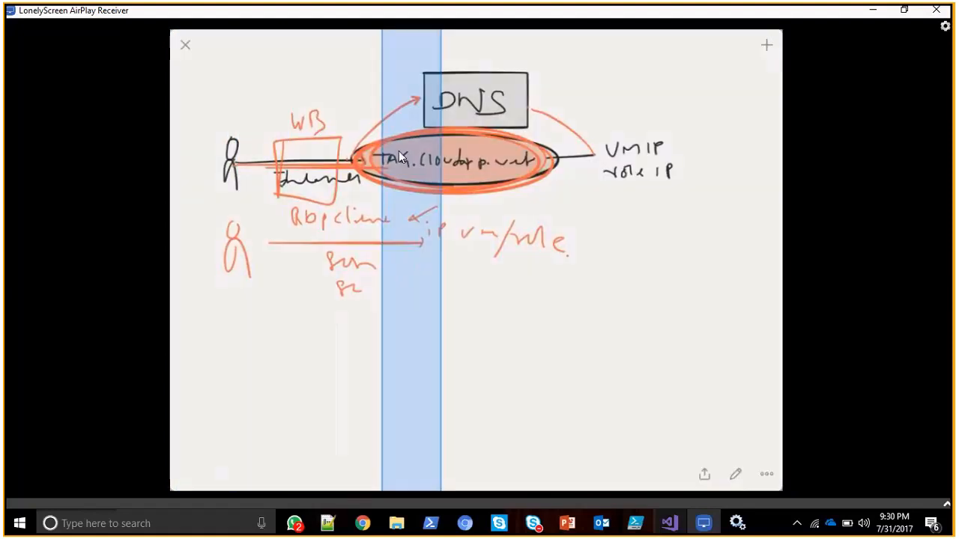
{"action": "key", "text": "alt+Tab"}
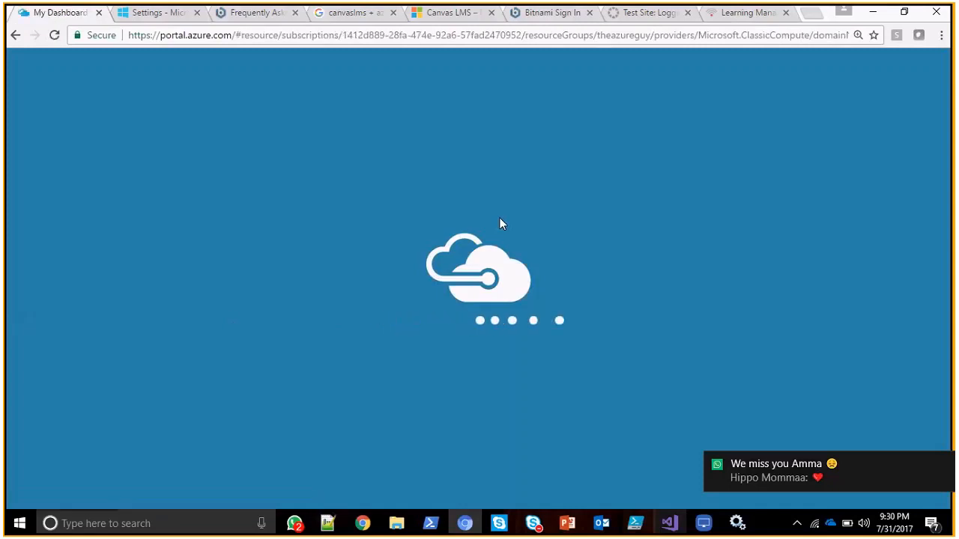
{"action": "key", "text": "alt+Tab"}
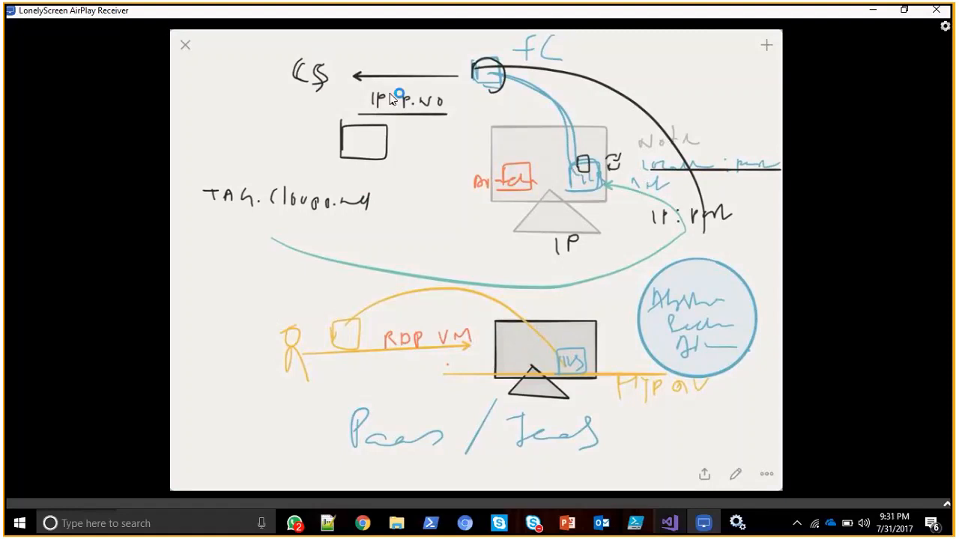
{"action": "key", "text": "alt+Tab"}
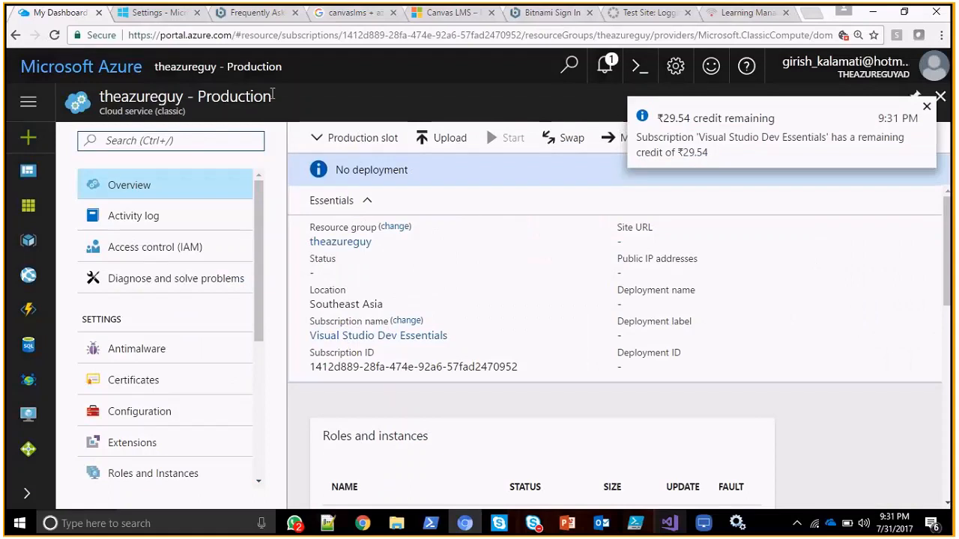
Reload the theazureguy cloud service page, review the package deployment diagram in LonelyScreen, and return to the Azure portal.
{"action": "left_click", "coordinate": [55, 35]}
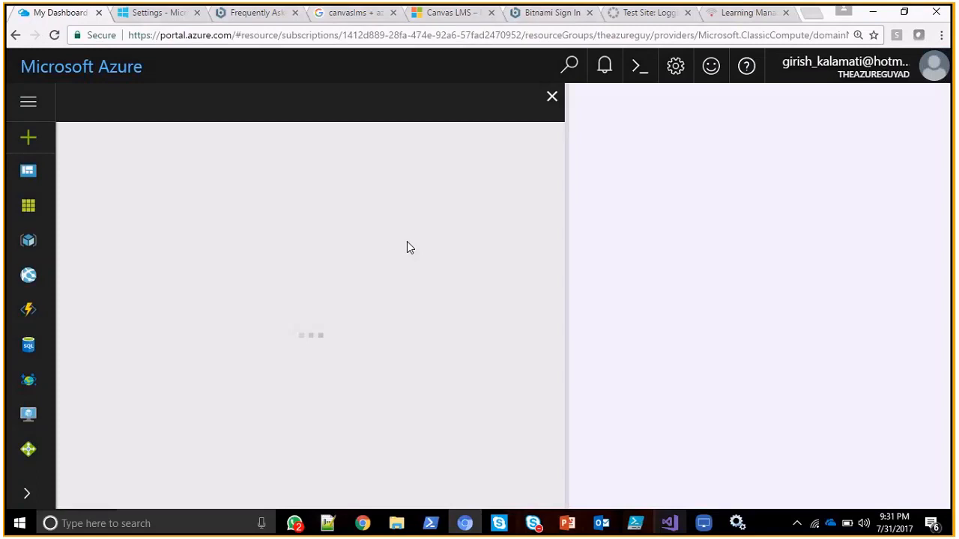
{"action": "key", "text": "alt+Tab"}
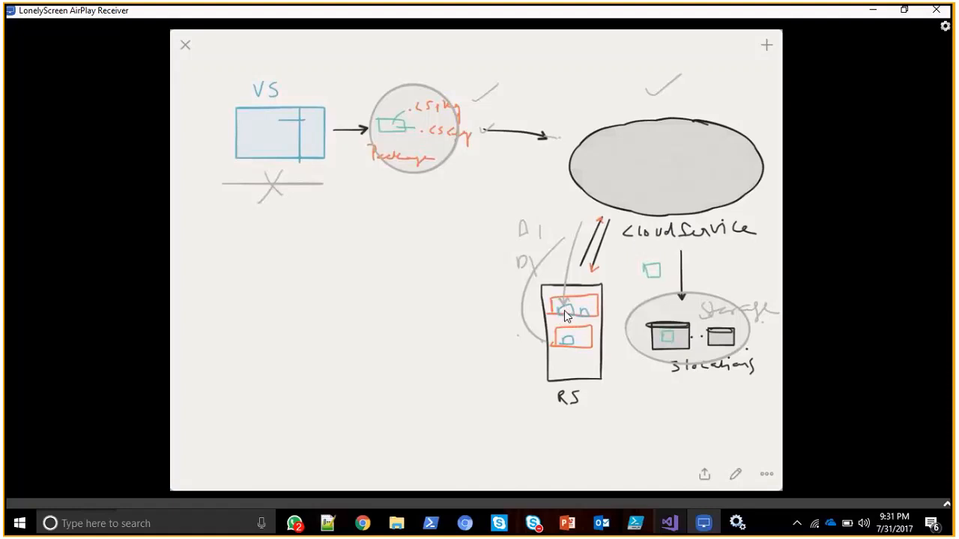
{"action": "key", "text": "alt+Tab"}
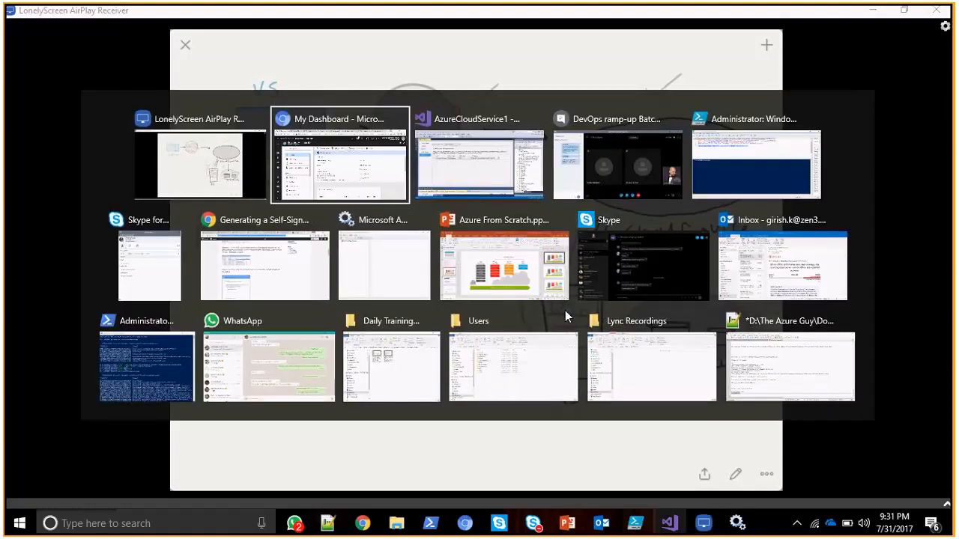
{"action": "key", "text": "Escape"}
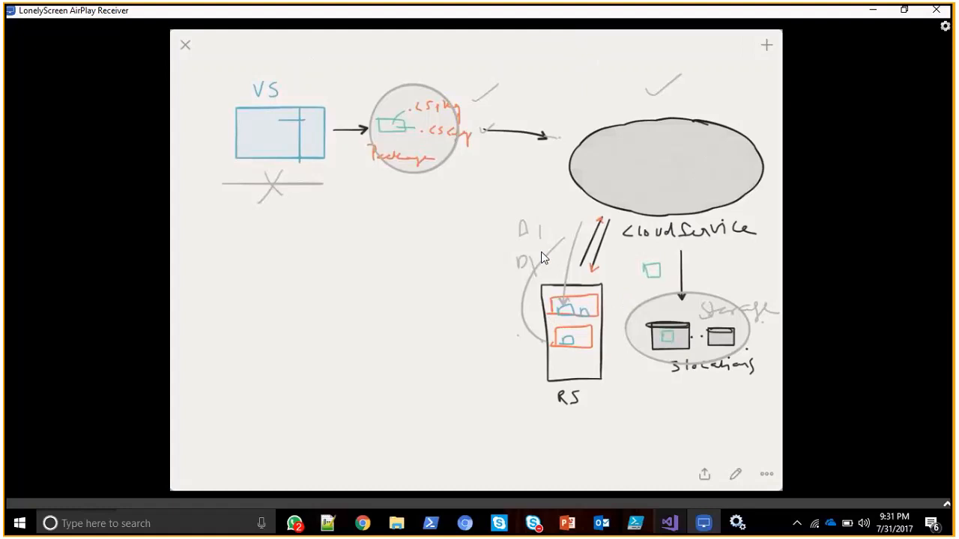
{"action": "key", "text": "alt+Tab"}
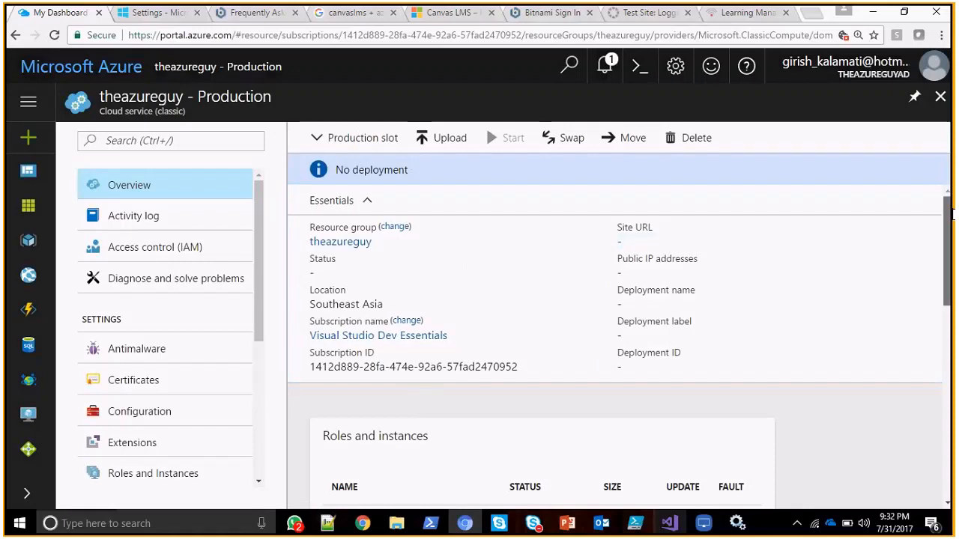
From all resources, view and close the theazureguy storage account, and open Roles and Instances for the theazureguy cloud service.
{"action": "scroll", "coordinate": [742, 225], "scroll_direction": "down", "scroll_amount": 1}
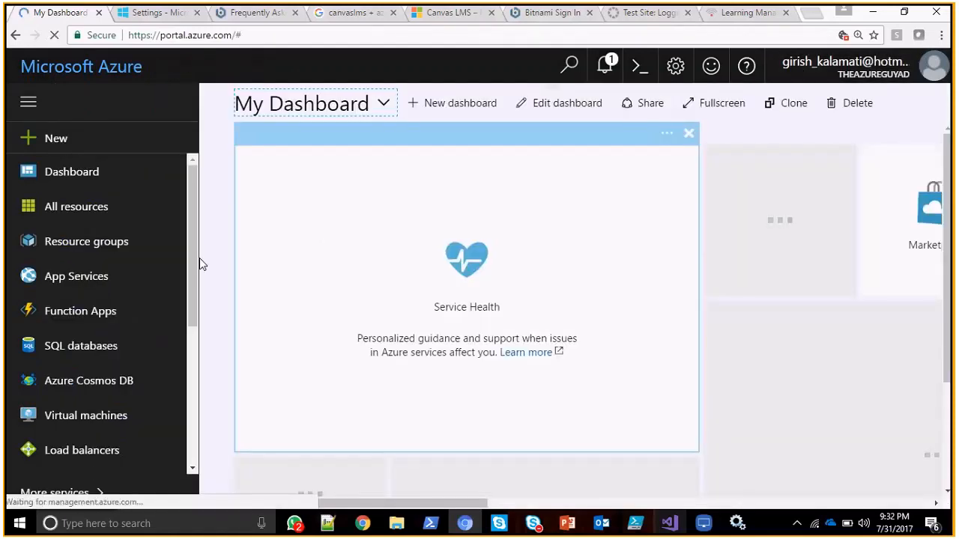
{"action": "left_click", "coordinate": [97, 219]}
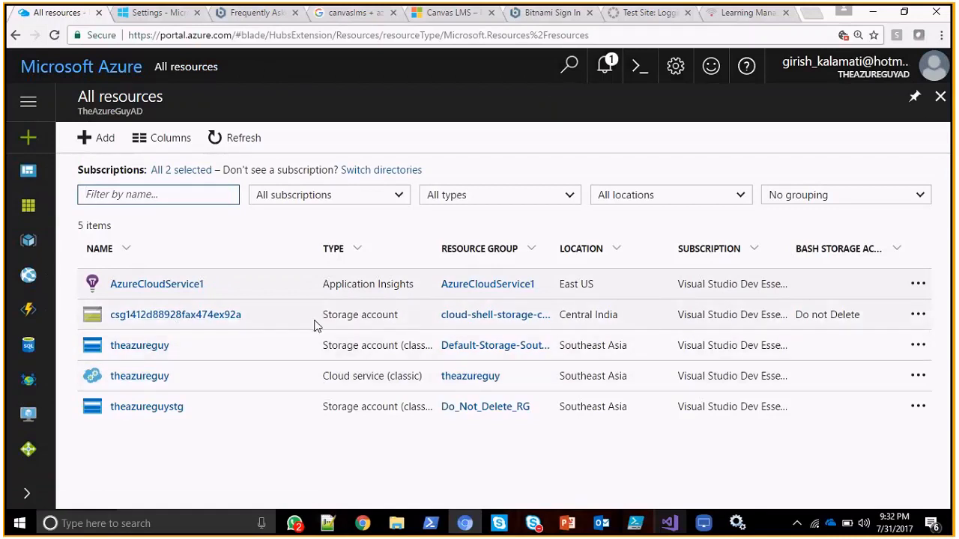
{"action": "left_click", "coordinate": [160, 351]}
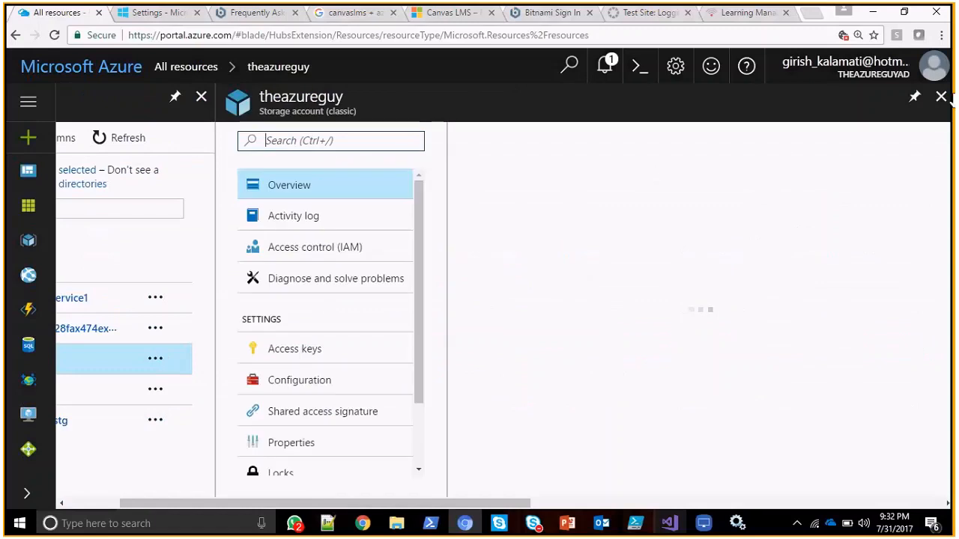
{"action": "left_click", "coordinate": [939, 100]}
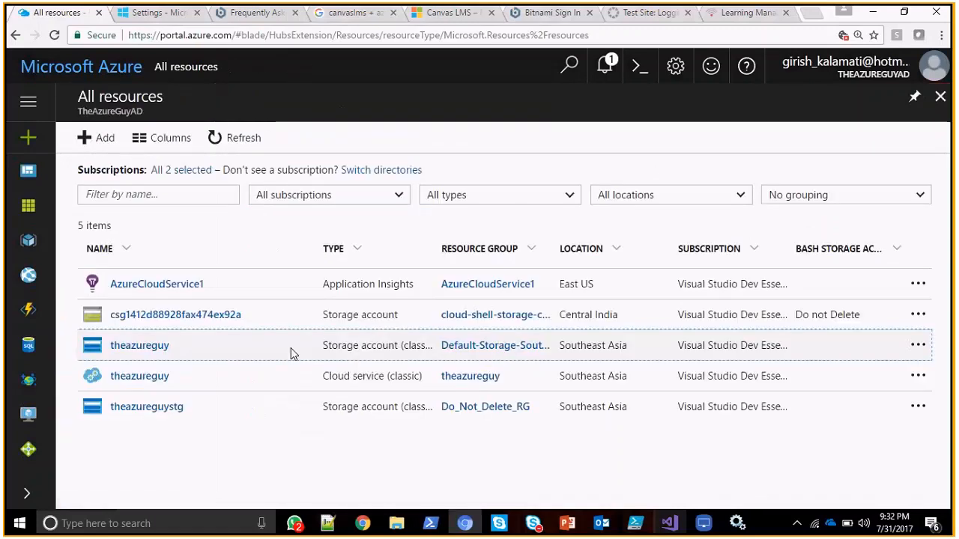
{"action": "left_click", "coordinate": [292, 375]}
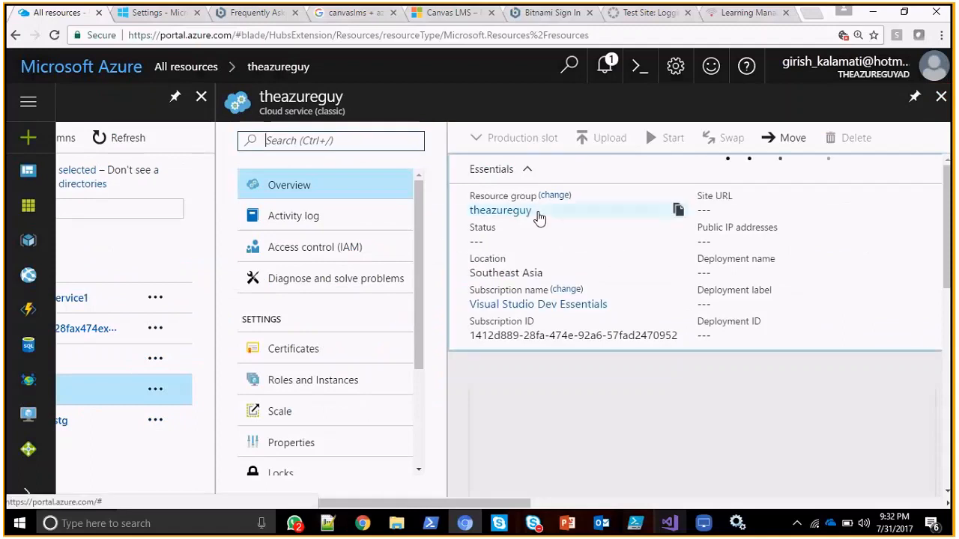
{"action": "left_click", "coordinate": [322, 382]}
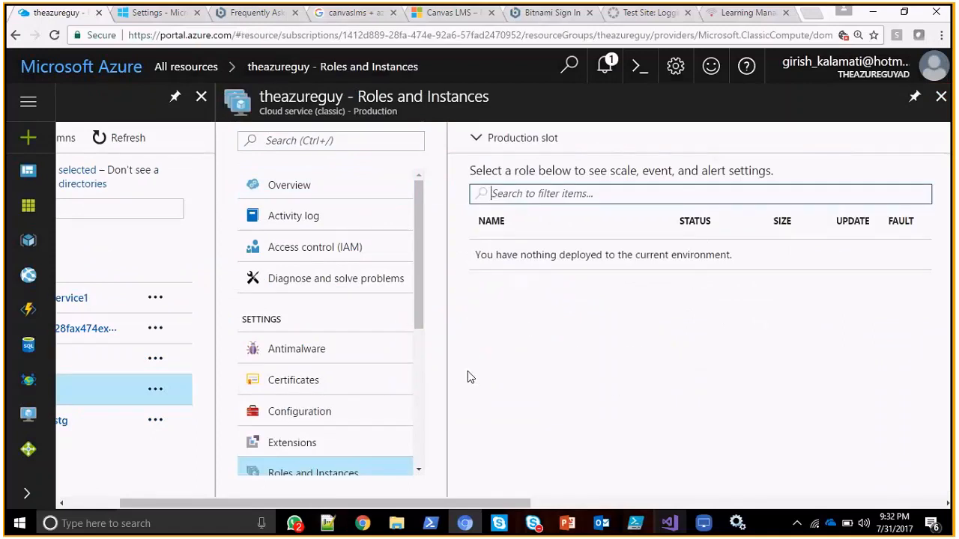
Switch to Visual Studio and review WebRole1's settings, endpoints, local storage and configuration pages.
{"action": "left_click_drag", "start_coordinate": [419, 272], "coordinate": [416, 372]}
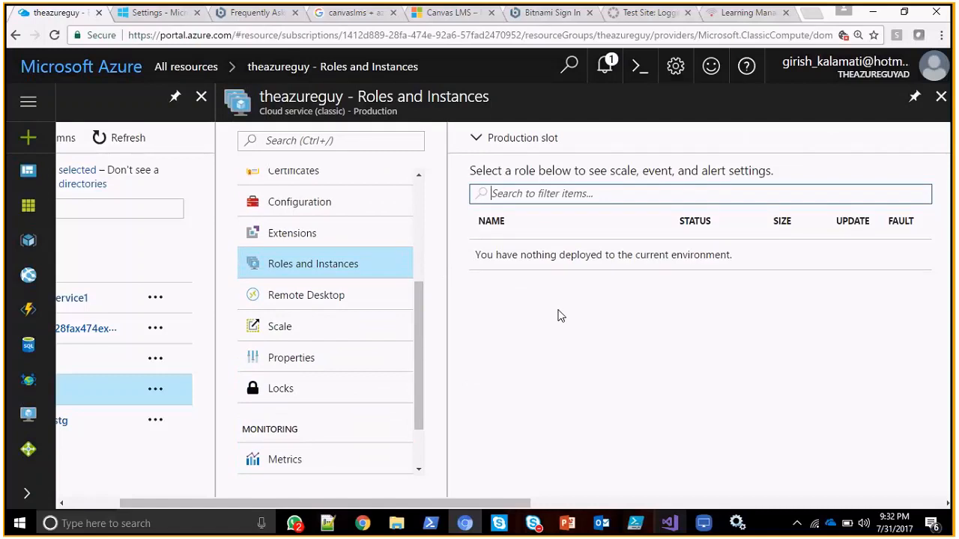
{"action": "key", "text": "alt+Tab"}
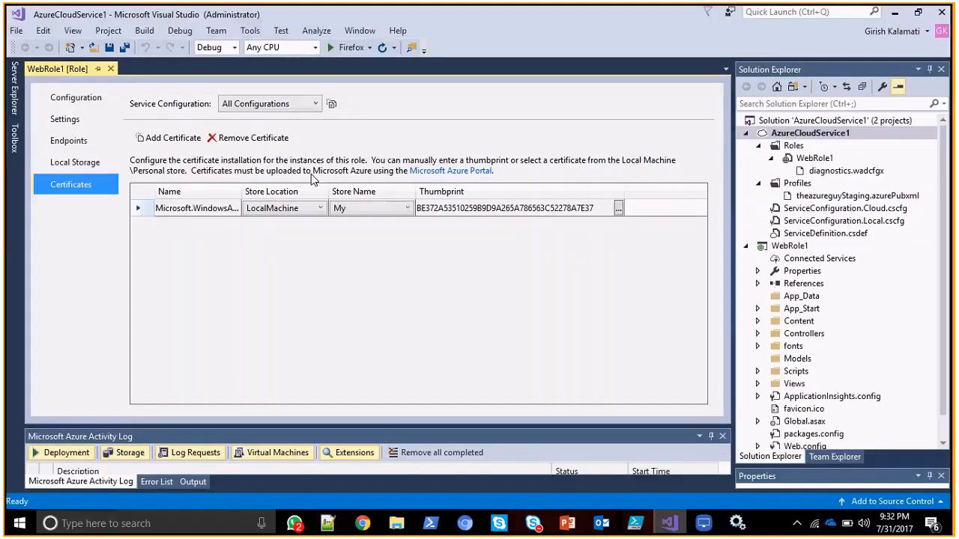
{"action": "left_click", "coordinate": [75, 120]}
{"action": "left_click", "coordinate": [97, 140]}
{"action": "left_click", "coordinate": [97, 163]}
{"action": "left_click", "coordinate": [96, 141]}
{"action": "left_click", "coordinate": [95, 122]}
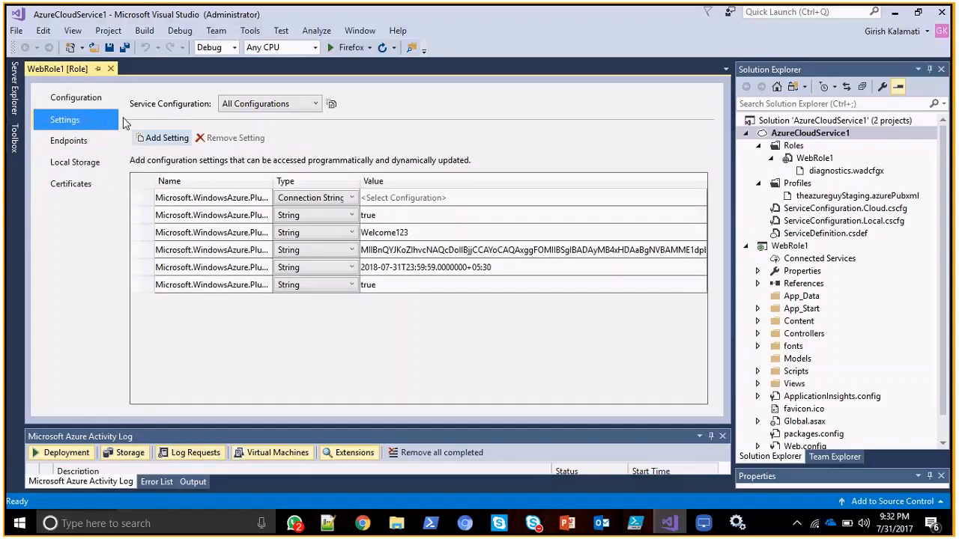
{"action": "left_click", "coordinate": [76, 98]}
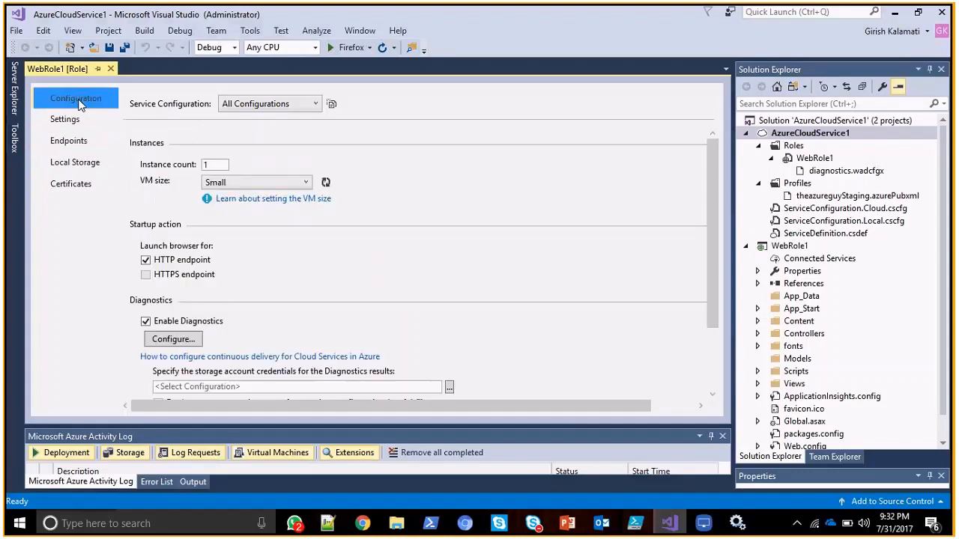
Examine WebRole1's instance count and VM size options, and review the cloud service diagram in LonelyScreen.
{"action": "double_click", "coordinate": [210, 165]}
{"action": "left_click", "coordinate": [288, 161]}
{"action": "left_click", "coordinate": [288, 181]}
{"action": "left_click", "coordinate": [289, 182]}
{"action": "key", "text": "alt+Tab"}
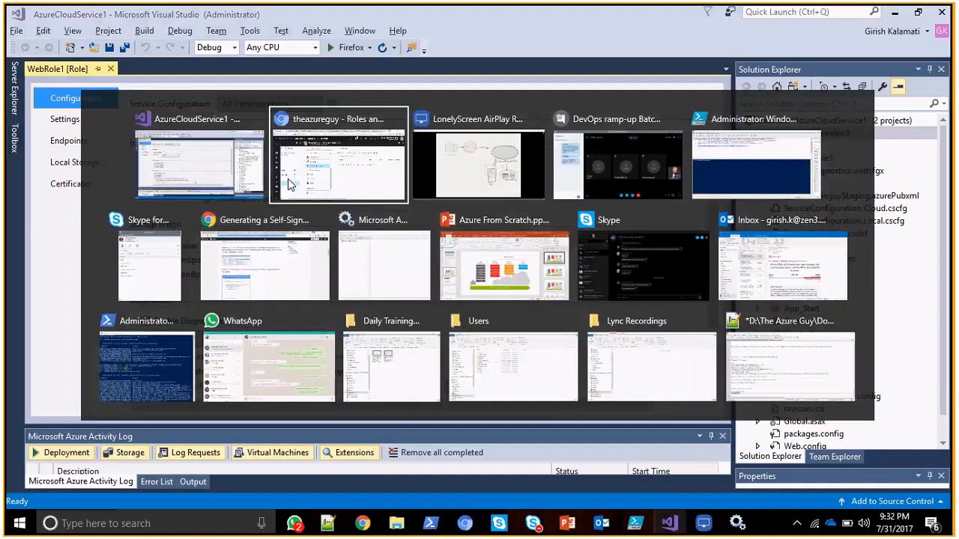
{"action": "key", "text": "alt+Tab"}
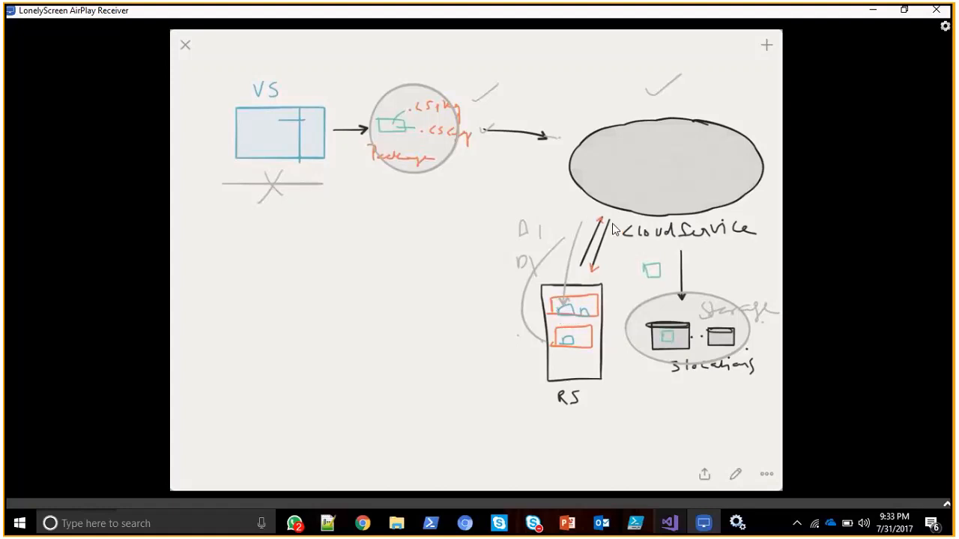
{"action": "key", "text": "alt+Tab"}
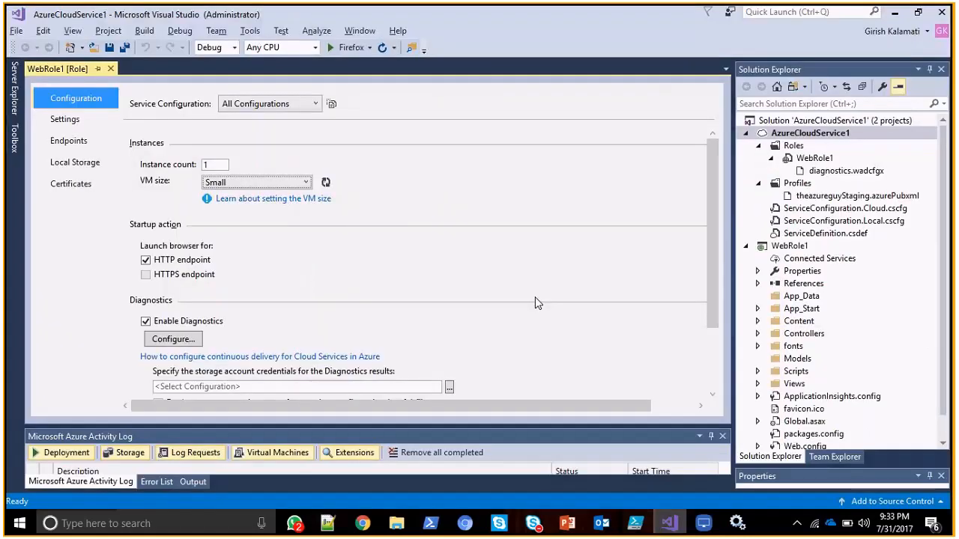
{"action": "left_click", "coordinate": [277, 185]}
{"action": "left_click", "coordinate": [400, 204]}
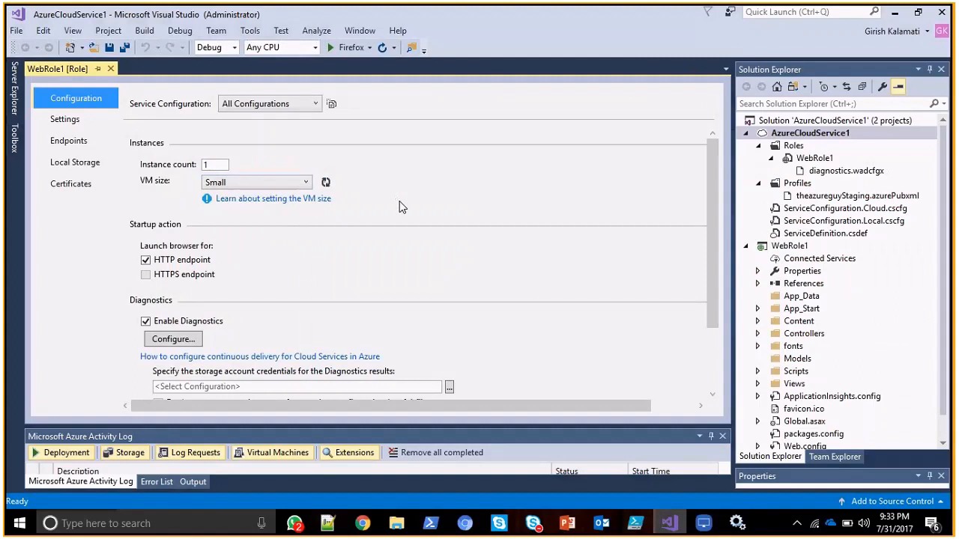
Switch to the Azure portal, open the autoscale setting of theazureguy's staging WebRole1, and discard its pending changes.
{"action": "key", "text": "alt+Tab"}
{"action": "key", "text": "alt+Tab"}
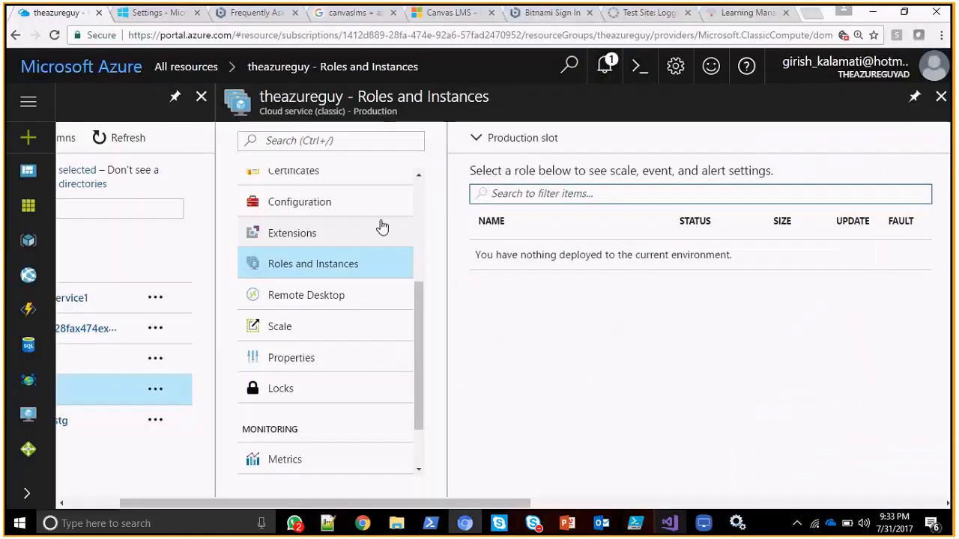
{"action": "left_click", "coordinate": [309, 324]}
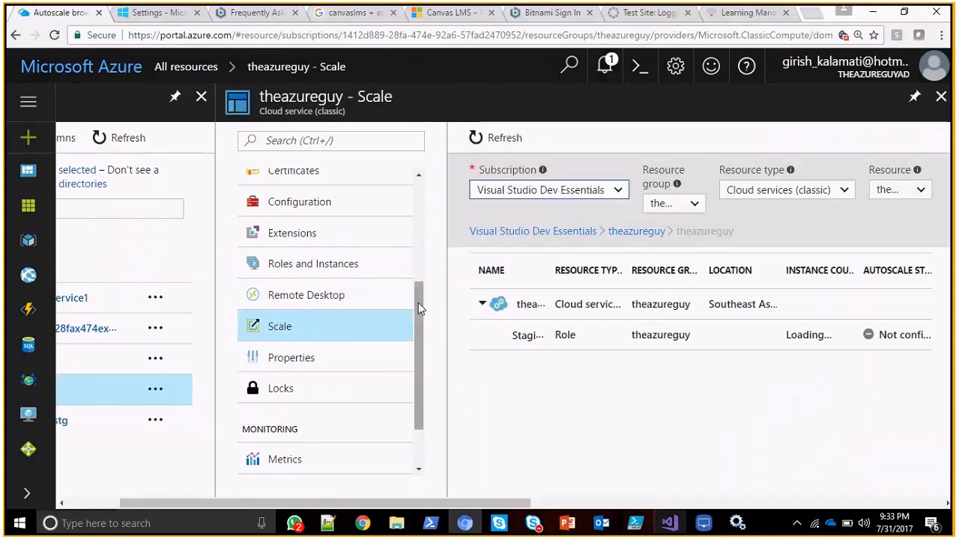
{"action": "left_click", "coordinate": [562, 336]}
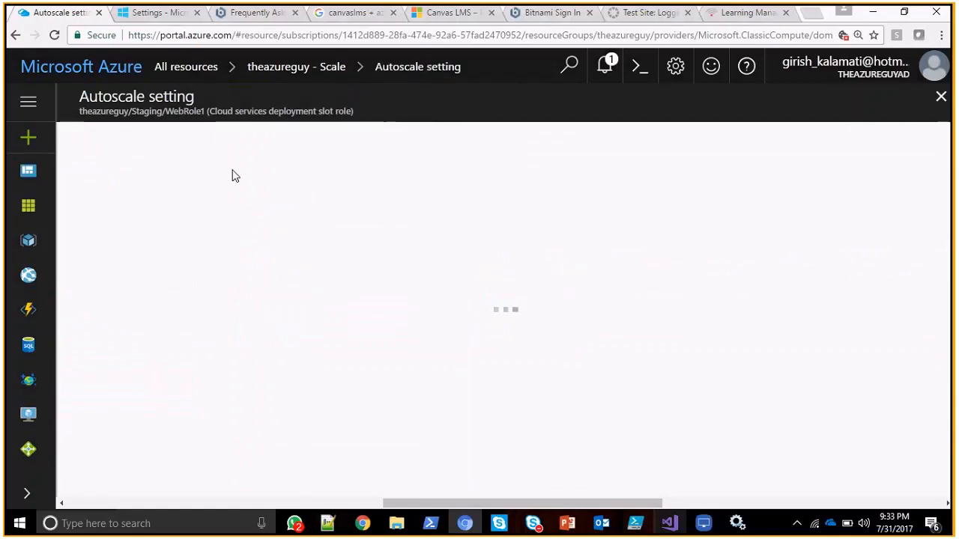
{"action": "double_click", "coordinate": [147, 111]}
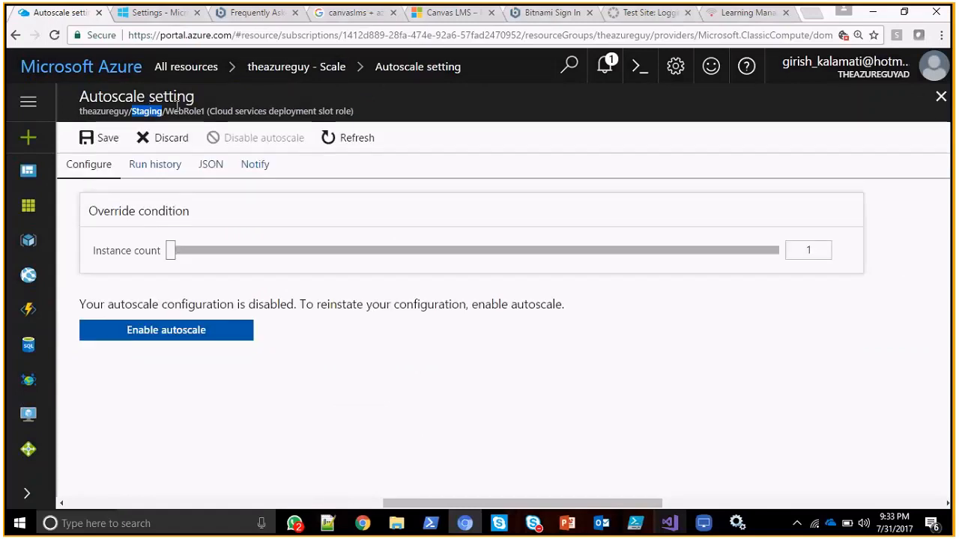
{"action": "double_click", "coordinate": [198, 109]}
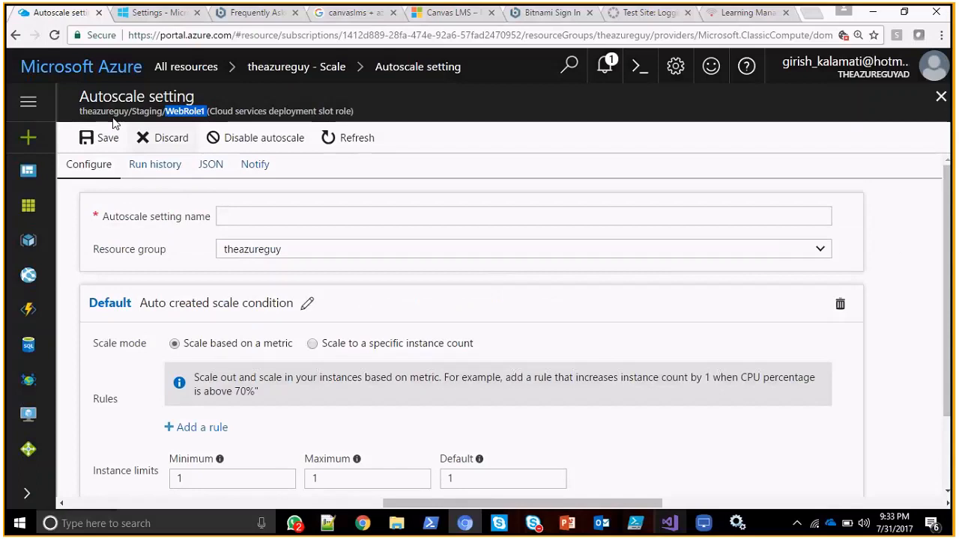
{"action": "left_click", "coordinate": [170, 141]}
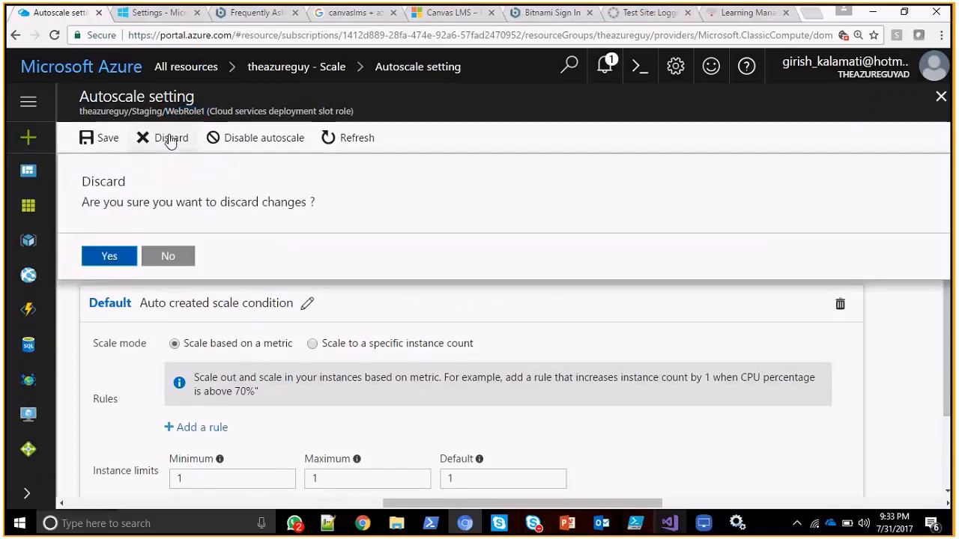
{"action": "key", "text": "Return"}
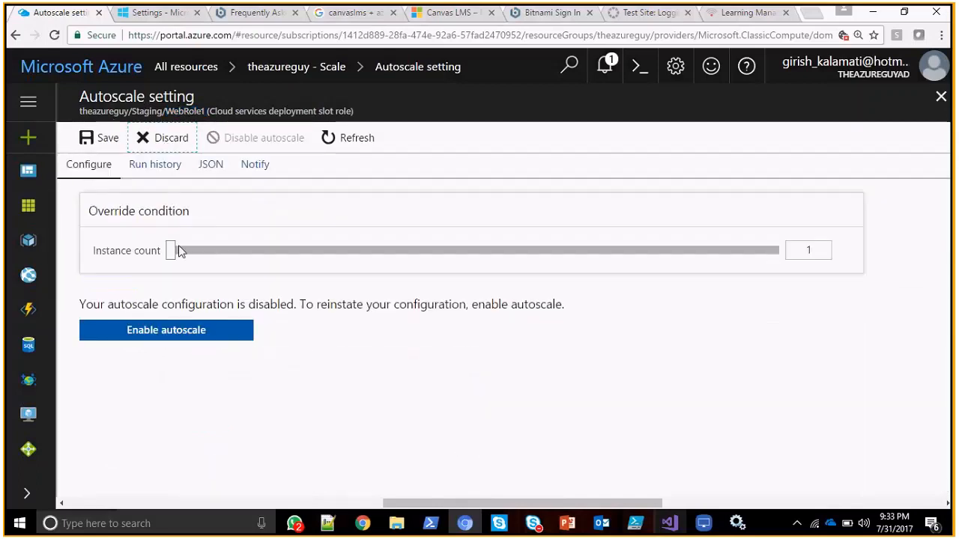
Raise the override instance count to 1943 and compare it with WebRole1's configuration in Visual Studio.
{"action": "left_click_drag", "start_coordinate": [171, 250], "coordinate": [292, 253]}
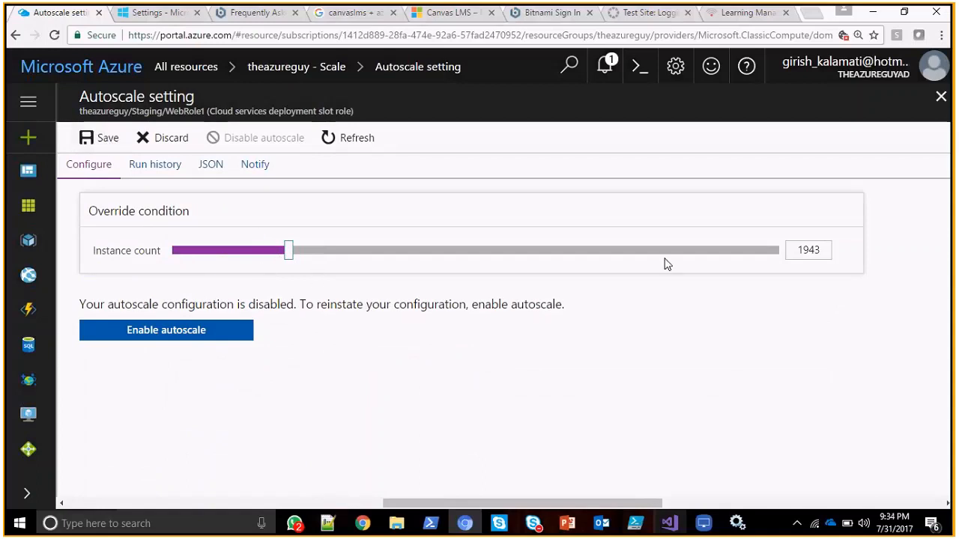
{"action": "left_click", "coordinate": [803, 248]}
{"action": "double_click", "coordinate": [807, 249]}
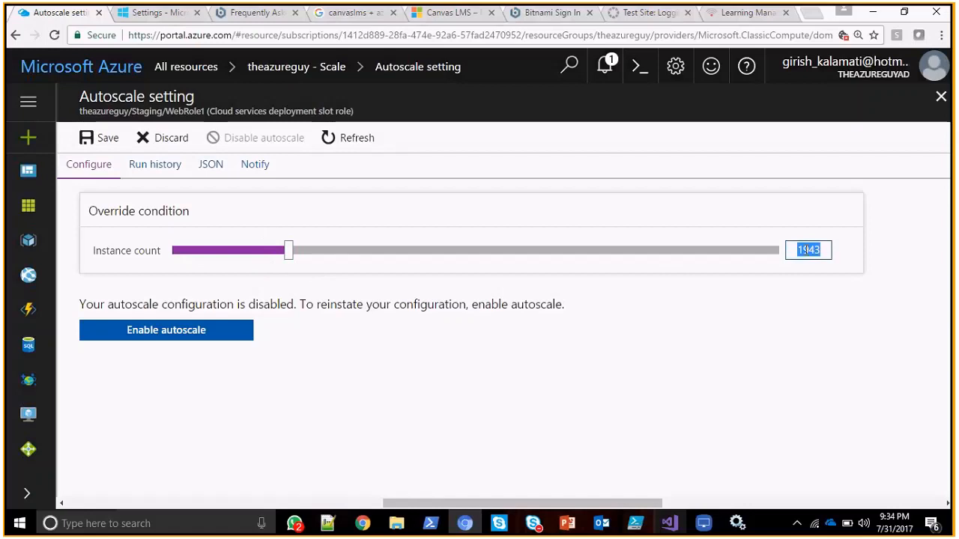
{"action": "key", "text": "alt+Tab"}
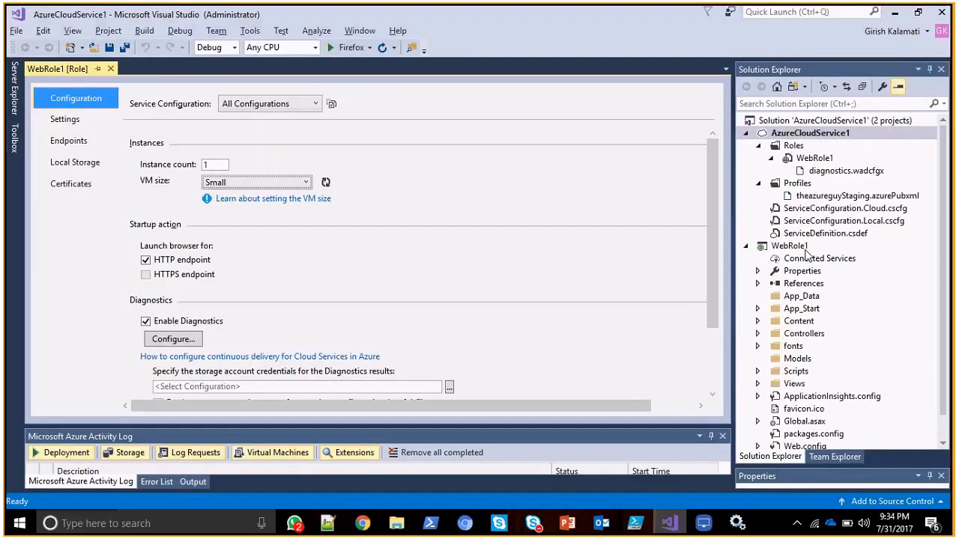
{"action": "key", "text": "alt+Tab"}
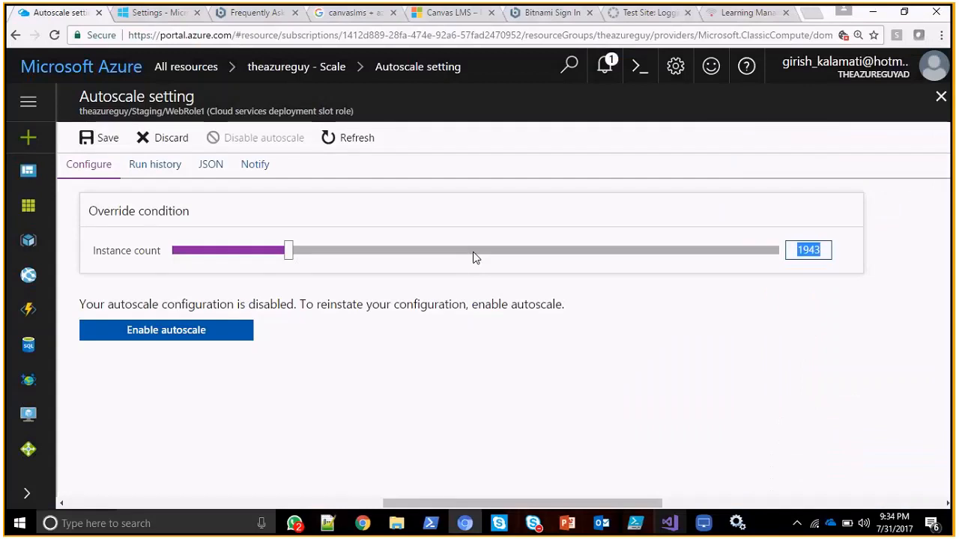
Set the override instance count back to 1 and enable autoscale for the staging WebRole1.
{"action": "left_click_drag", "start_coordinate": [291, 249], "coordinate": [195, 251]}
{"action": "left_click_drag", "start_coordinate": [341, 255], "coordinate": [167, 257]}
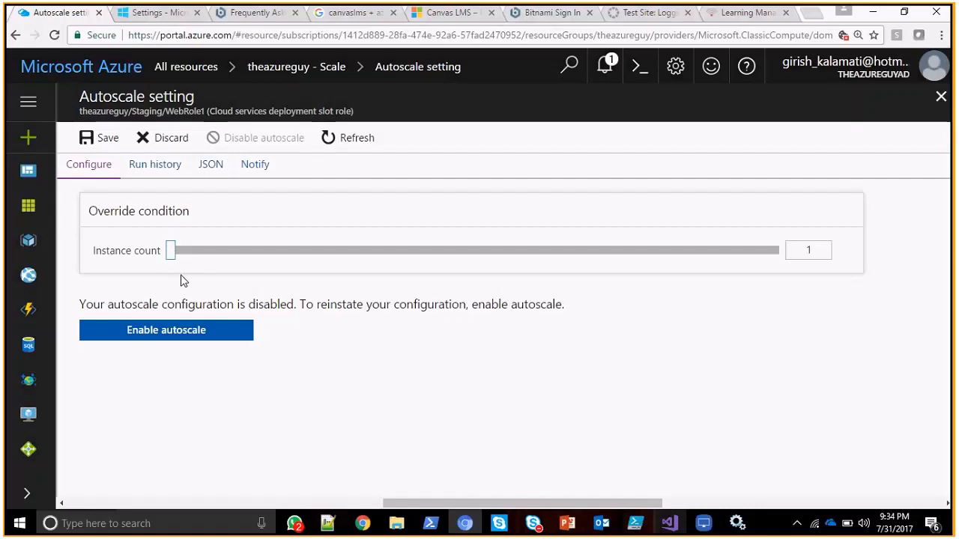
{"action": "left_click", "coordinate": [816, 252]}
{"action": "mouse_move", "coordinate": [171, 250]}
{"action": "left_mouse_down"}
{"action": "mouse_move", "coordinate": [228, 259]}
{"action": "mouse_move", "coordinate": [161, 260]}
{"action": "left_mouse_up"}
{"action": "left_click", "coordinate": [173, 330]}
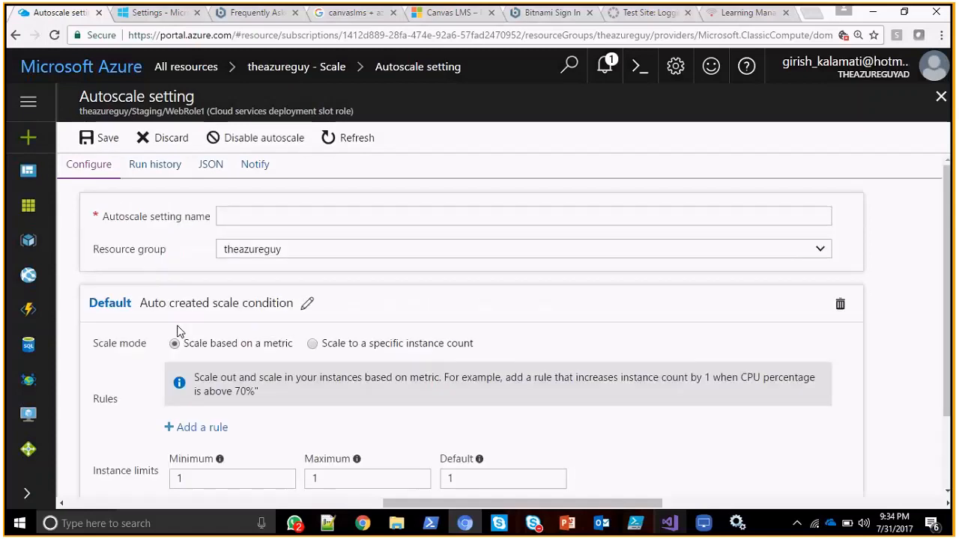
Name the autoscale setting autoscale1setting.
{"action": "left_click", "coordinate": [265, 216]}
{"action": "type", "text": "autoscale1se"}
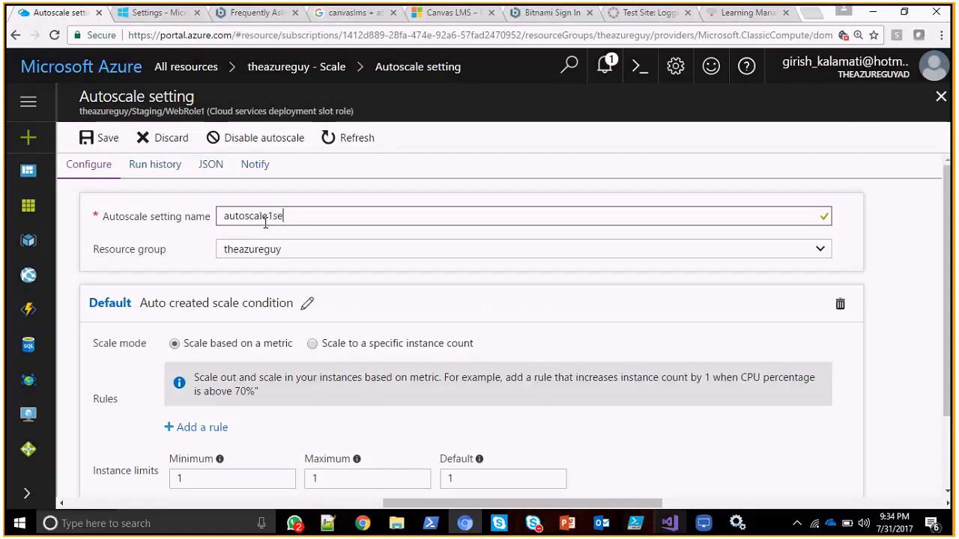
{"action": "type", "text": "tting"}
Try scaling the default condition to a specific instance count, and return its scale mode to scaling based on a metric.
{"action": "scroll", "coordinate": [950, 329], "scroll_direction": "down", "scroll_amount": 2}
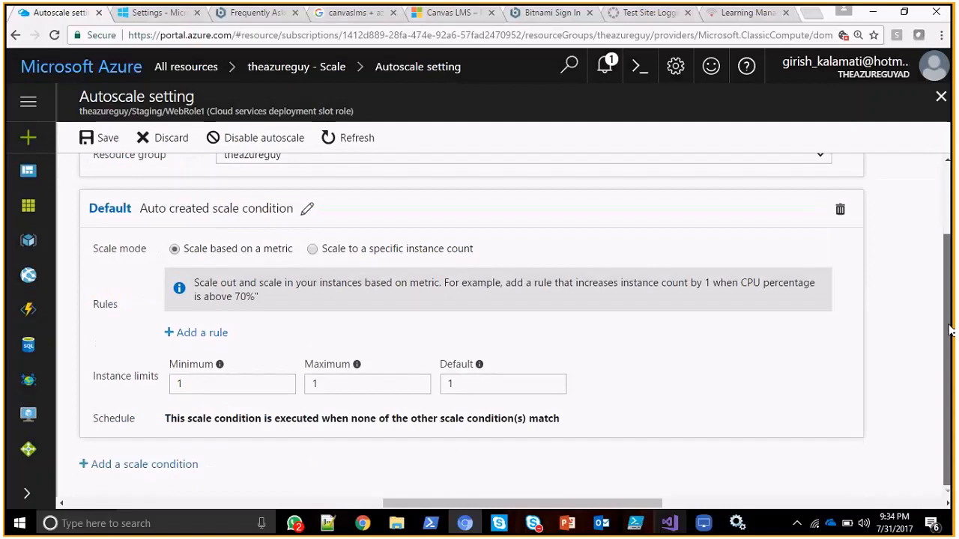
{"action": "left_click", "coordinate": [314, 250]}
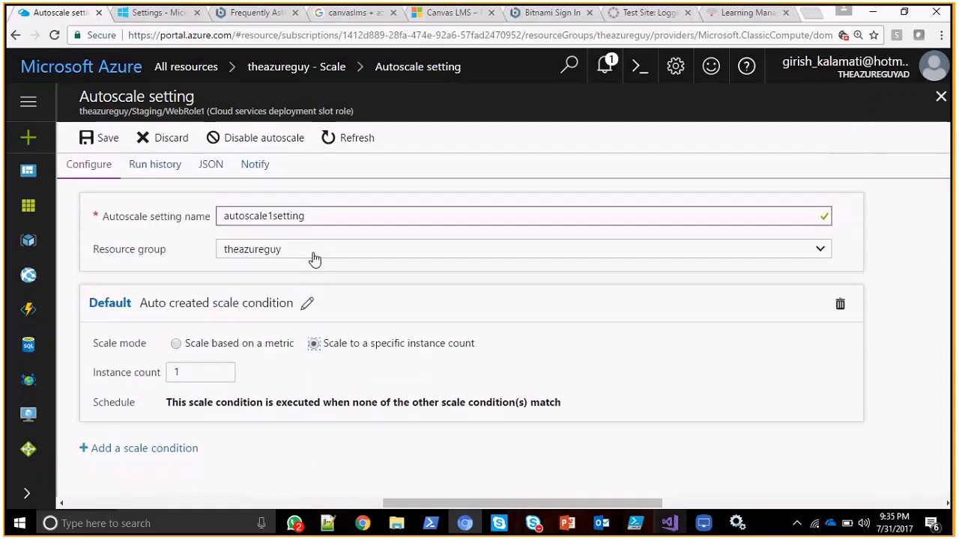
{"action": "double_click", "coordinate": [189, 378]}
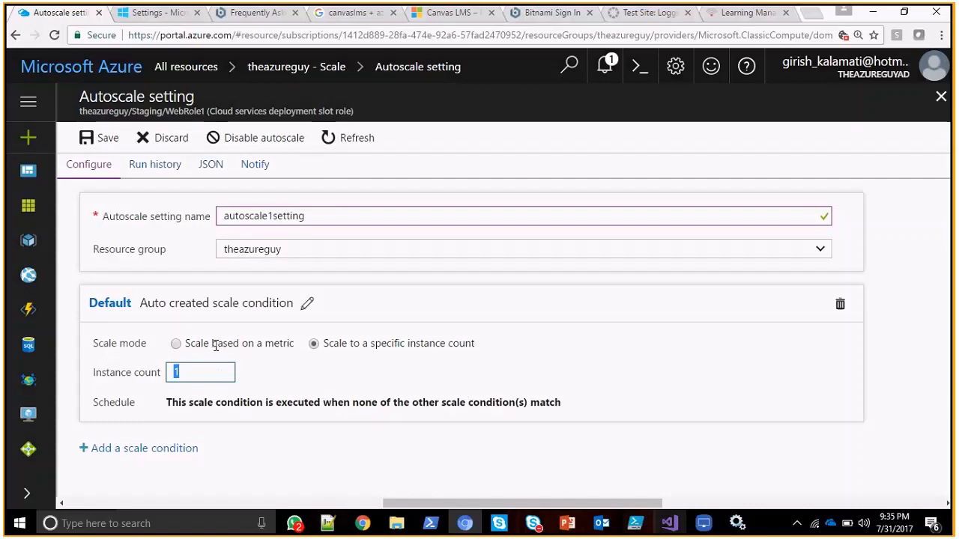
{"action": "left_click", "coordinate": [177, 345]}
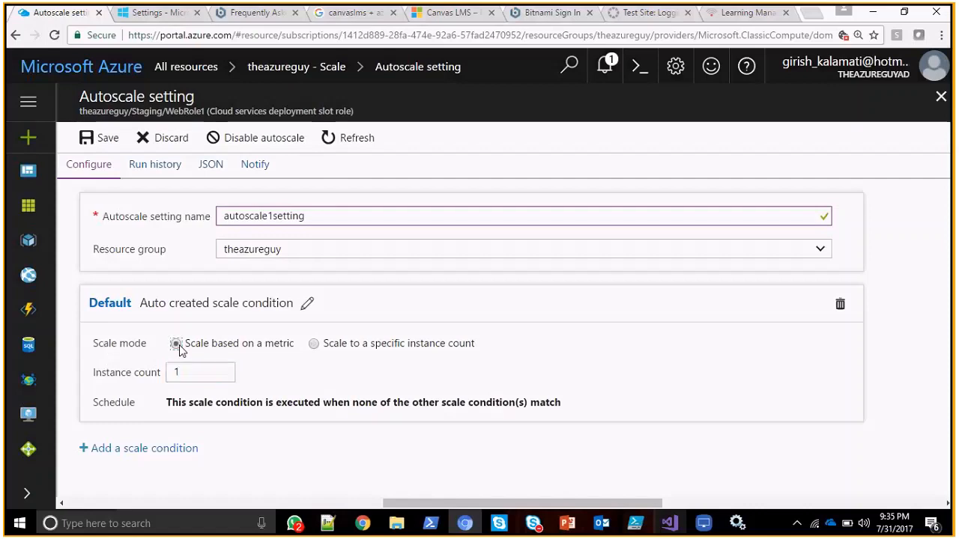
Examine the default condition's explanation of scaling instances by a CPU percentage rule.
{"action": "scroll", "coordinate": [950, 299], "scroll_direction": "down", "scroll_amount": 2}
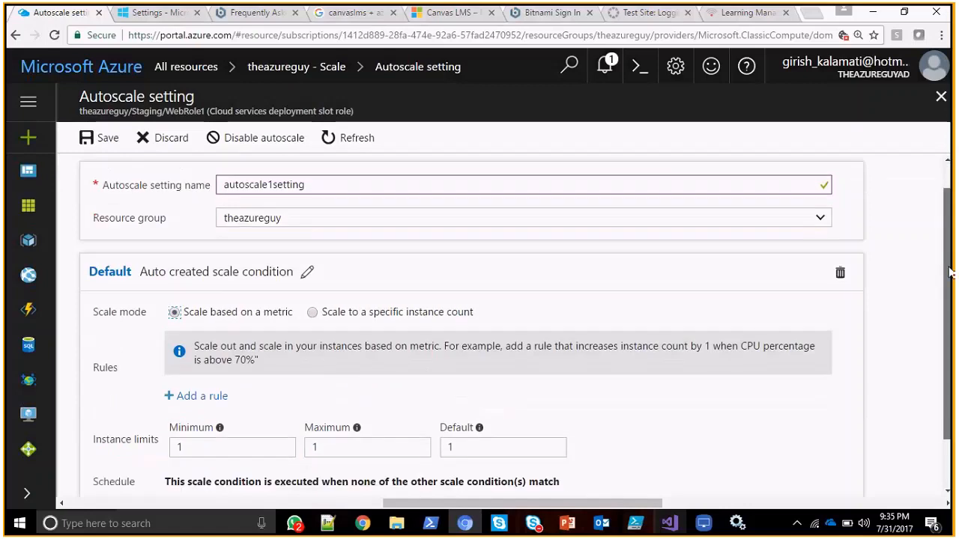
{"action": "scroll", "coordinate": [950, 300], "scroll_direction": "down", "scroll_amount": 1}
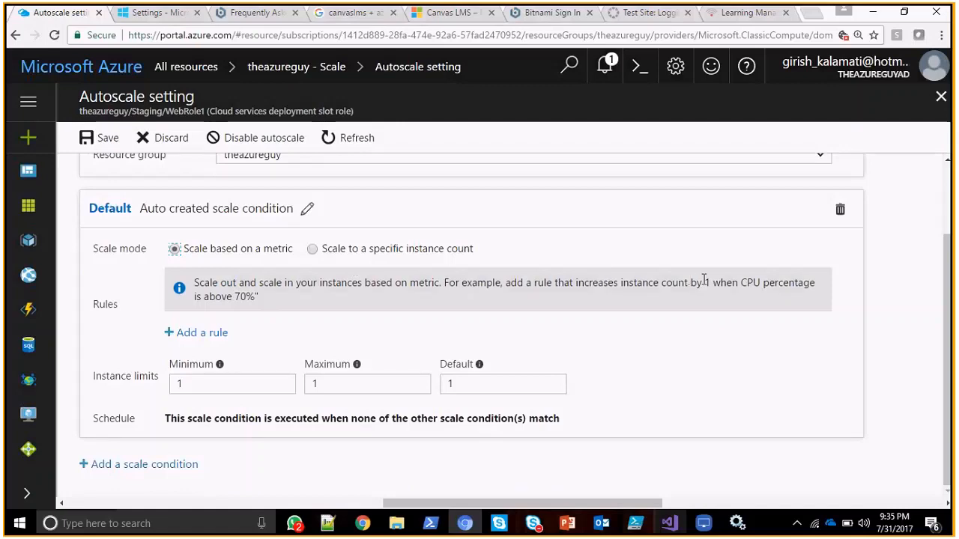
{"action": "left_click_drag", "start_coordinate": [659, 283], "coordinate": [400, 323]}
{"action": "left_click", "coordinate": [337, 292]}
{"action": "left_click_drag", "start_coordinate": [256, 294], "coordinate": [220, 297]}
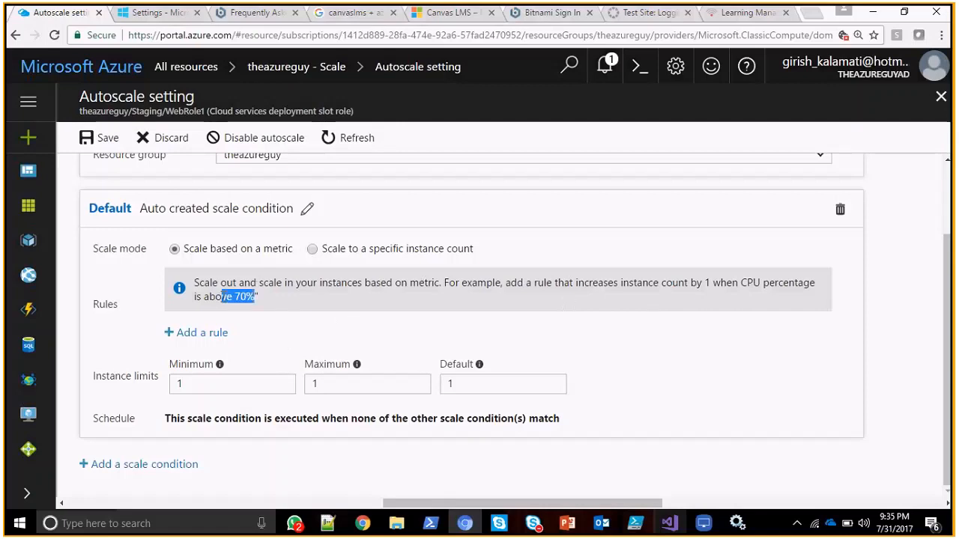
{"action": "triple_click", "coordinate": [742, 279]}
{"action": "left_click", "coordinate": [677, 286]}
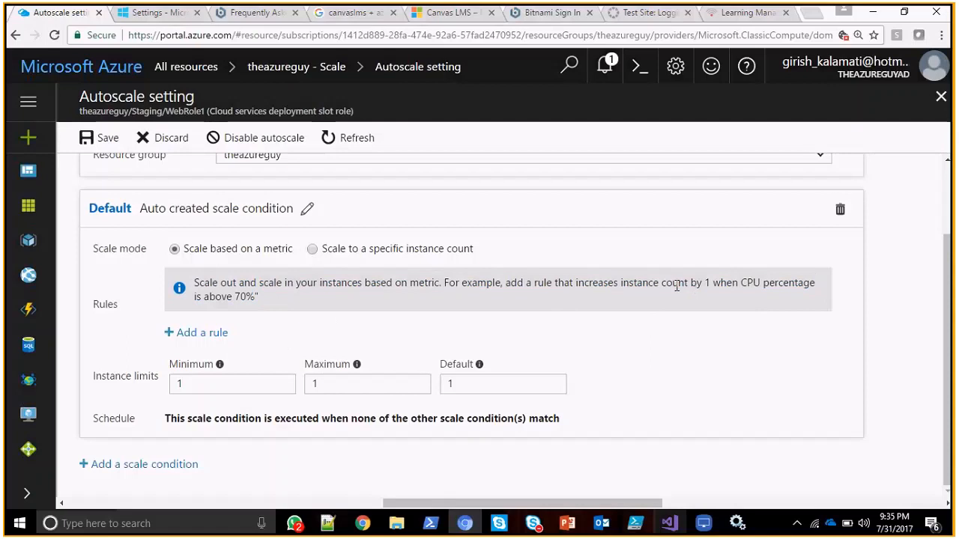
{"action": "left_click", "coordinate": [659, 283]}
Open a new scale rule for the default condition, review its metric source and criteria, and close it without adding.
{"action": "left_click", "coordinate": [215, 337]}
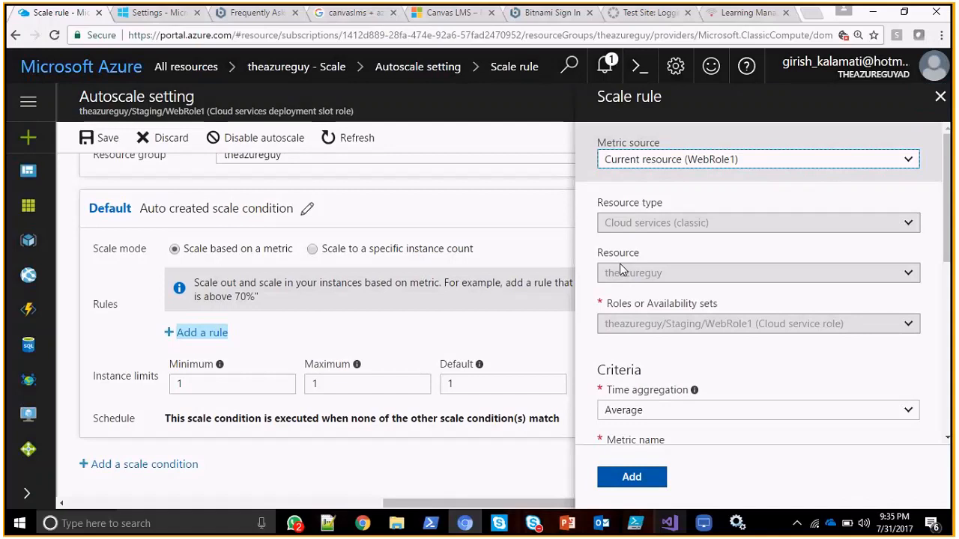
{"action": "left_click_drag", "start_coordinate": [946, 201], "coordinate": [947, 150]}
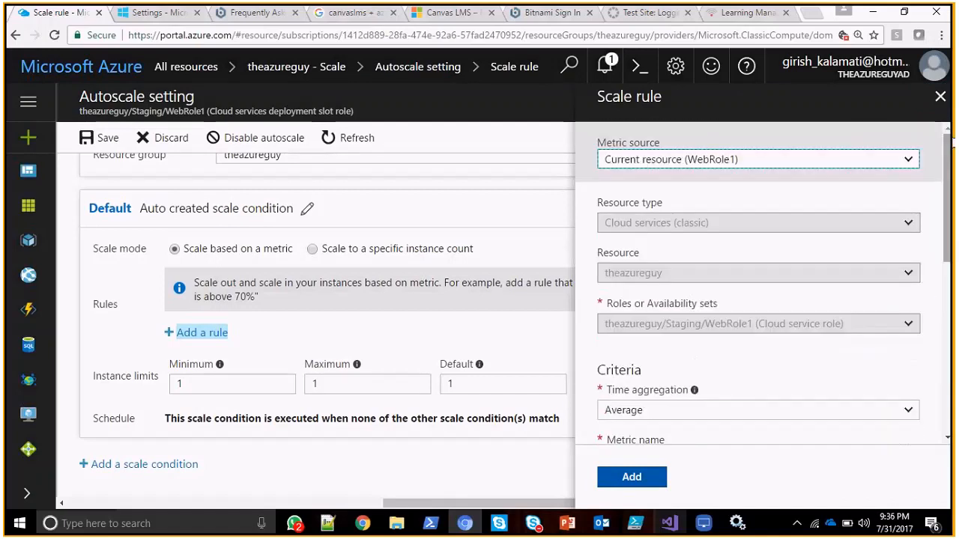
{"action": "left_click", "coordinate": [941, 98]}
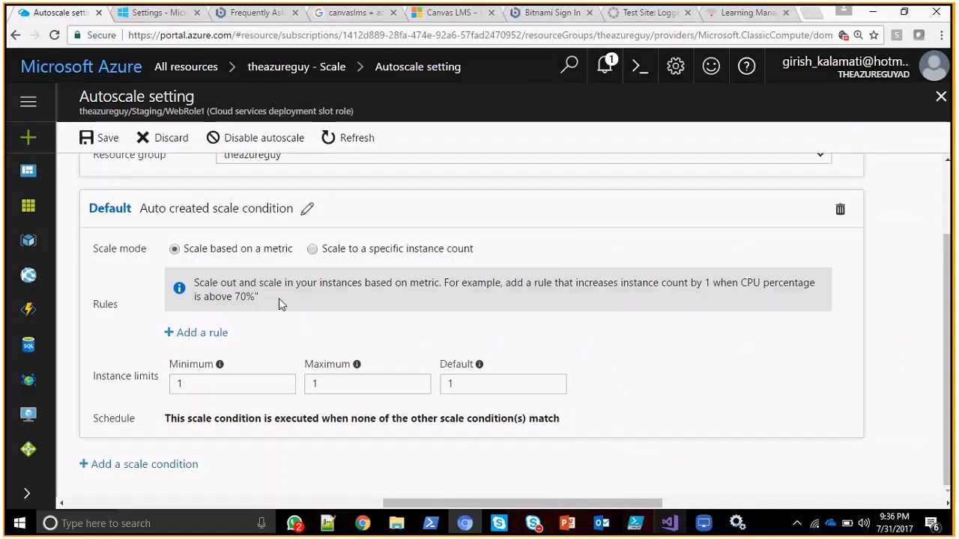
Set the default scale condition's maximum instance limit to 50.
{"action": "left_click", "coordinate": [186, 383]}
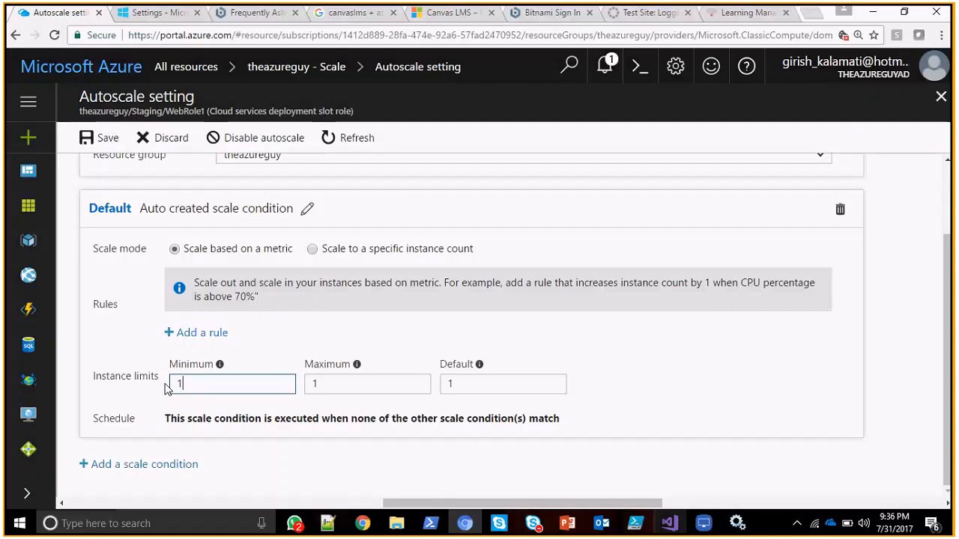
{"action": "left_click", "coordinate": [370, 383]}
{"action": "key", "text": "BackSpace"}
{"action": "type", "text": "50"}
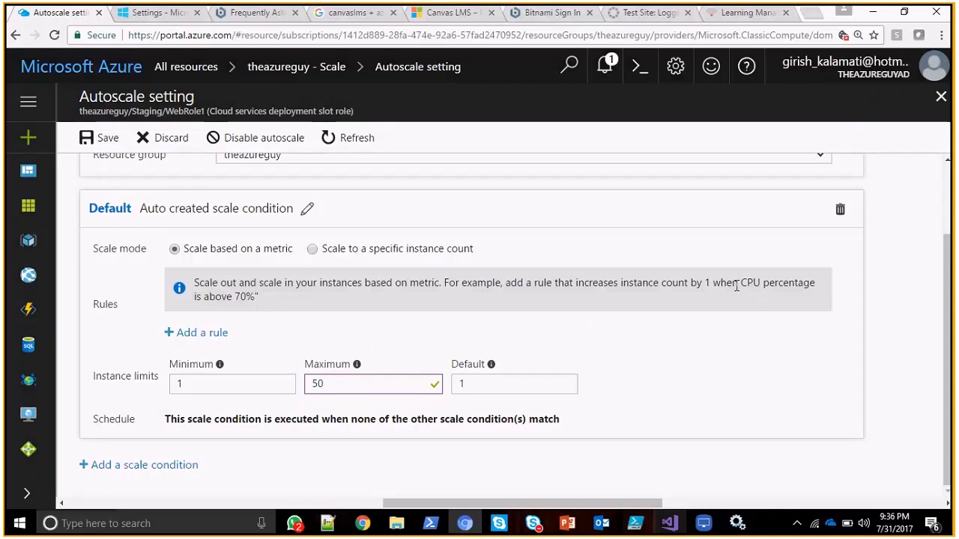
Examine the default condition's CPU percentage rule example together with its minimum and maximum instance limits.
{"action": "left_click_drag", "start_coordinate": [234, 296], "coordinate": [259, 297]}
{"action": "double_click", "coordinate": [222, 382]}
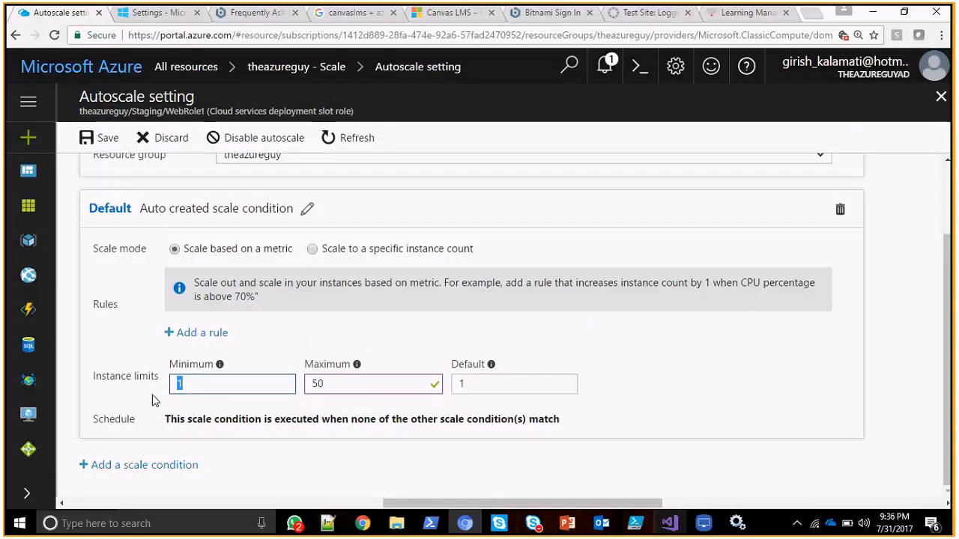
{"action": "left_click", "coordinate": [277, 307]}
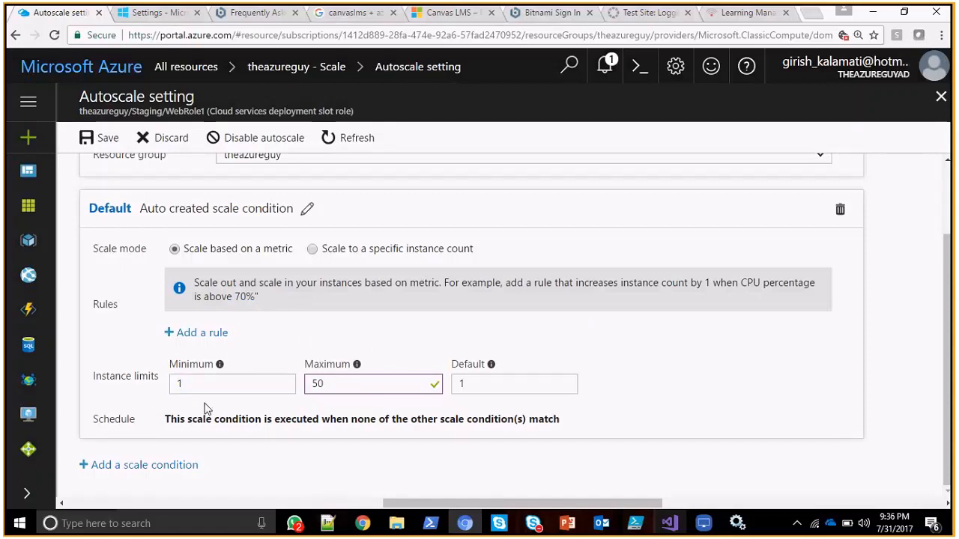
{"action": "left_click_drag", "start_coordinate": [261, 285], "coordinate": [258, 296]}
{"action": "left_click", "coordinate": [349, 295]}
{"action": "left_click_drag", "start_coordinate": [217, 386], "coordinate": [124, 396]}
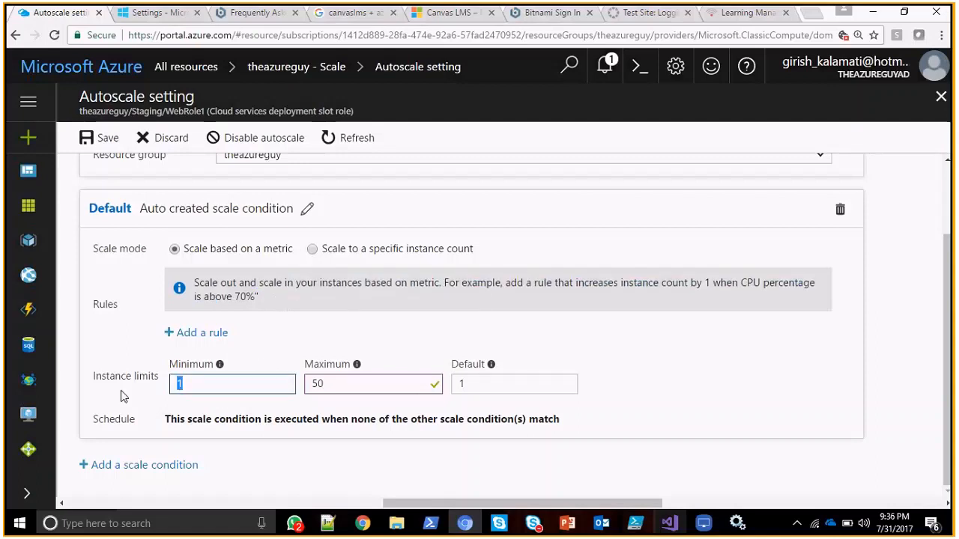
{"action": "left_click", "coordinate": [282, 337]}
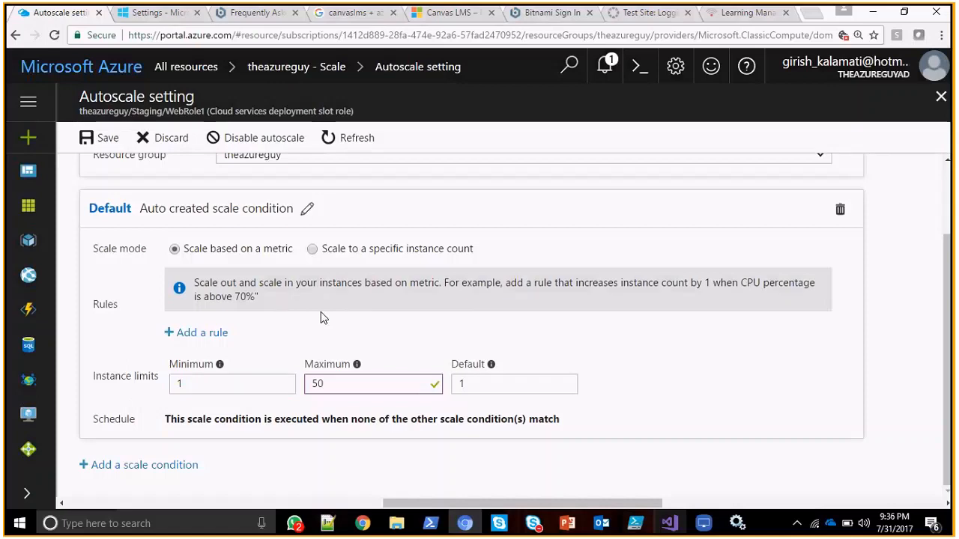
{"action": "left_click_drag", "start_coordinate": [257, 297], "coordinate": [234, 297]}
{"action": "left_click", "coordinate": [325, 340]}
{"action": "left_click_drag", "start_coordinate": [347, 382], "coordinate": [259, 391]}
{"action": "left_click", "coordinate": [318, 318]}
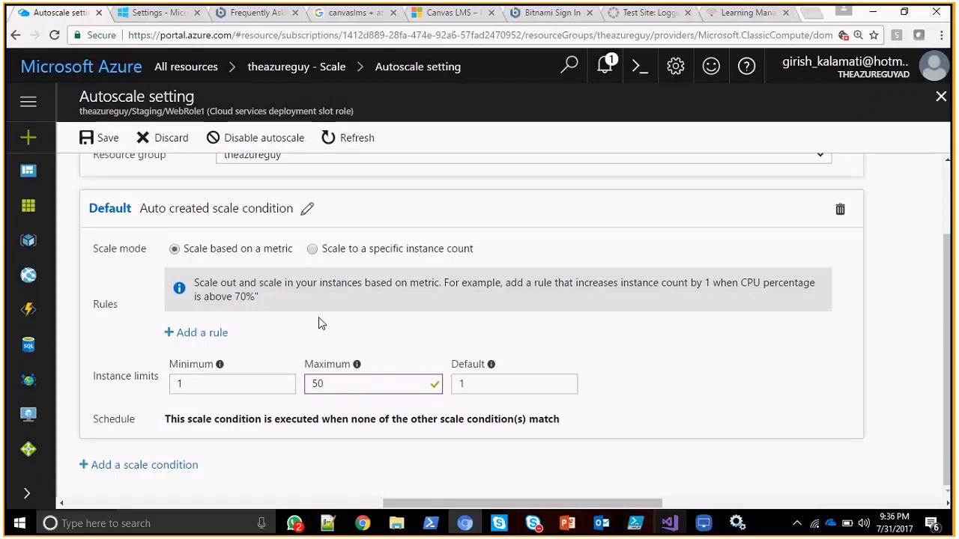
{"action": "left_click", "coordinate": [337, 383]}
View the JSON definition of the autoscale setting, comparing it with the setting's configuration.
{"action": "scroll", "coordinate": [950, 245], "scroll_direction": "up", "scroll_amount": 3}
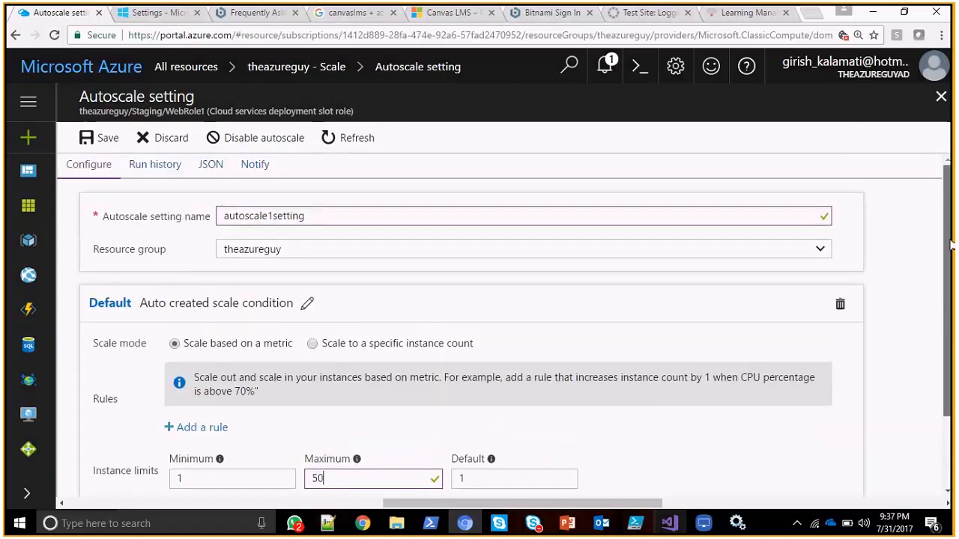
{"action": "left_click", "coordinate": [205, 170]}
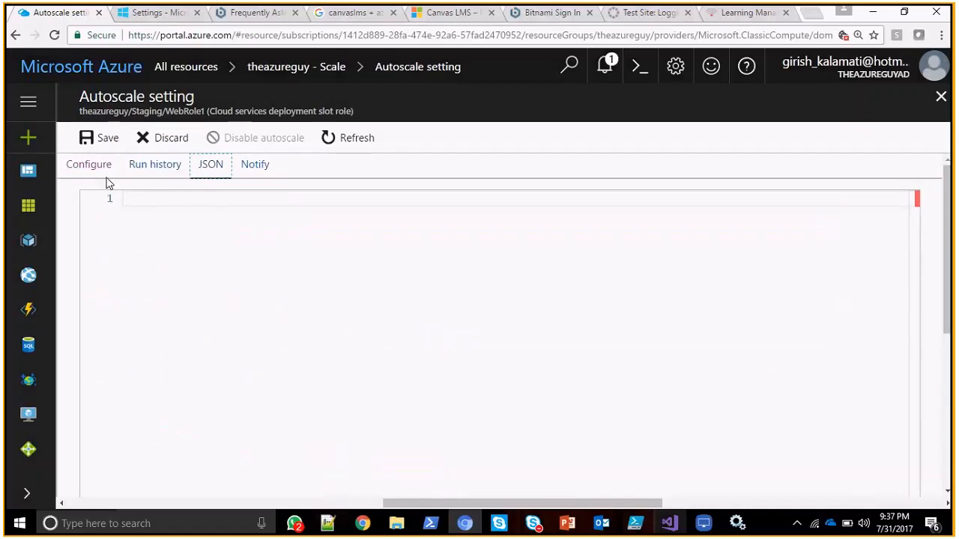
{"action": "left_click", "coordinate": [94, 165]}
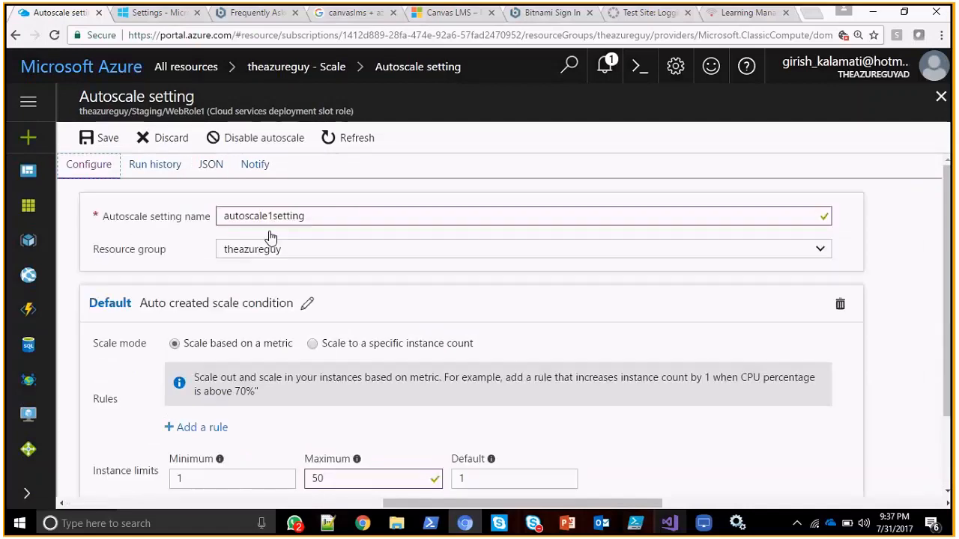
{"action": "left_click", "coordinate": [210, 165]}
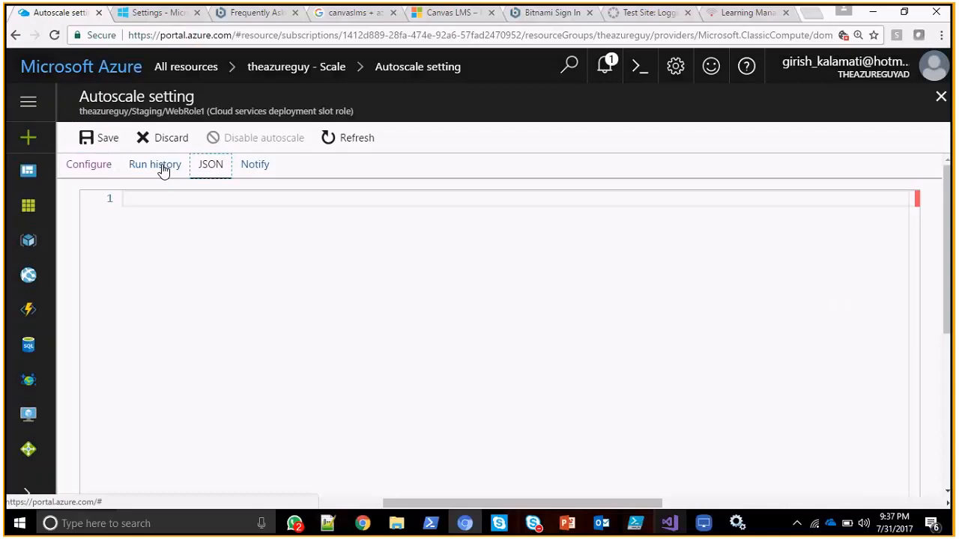
Check the autoscale setting's notification options against its configuration, ending on the notification options.
{"action": "left_click", "coordinate": [251, 165]}
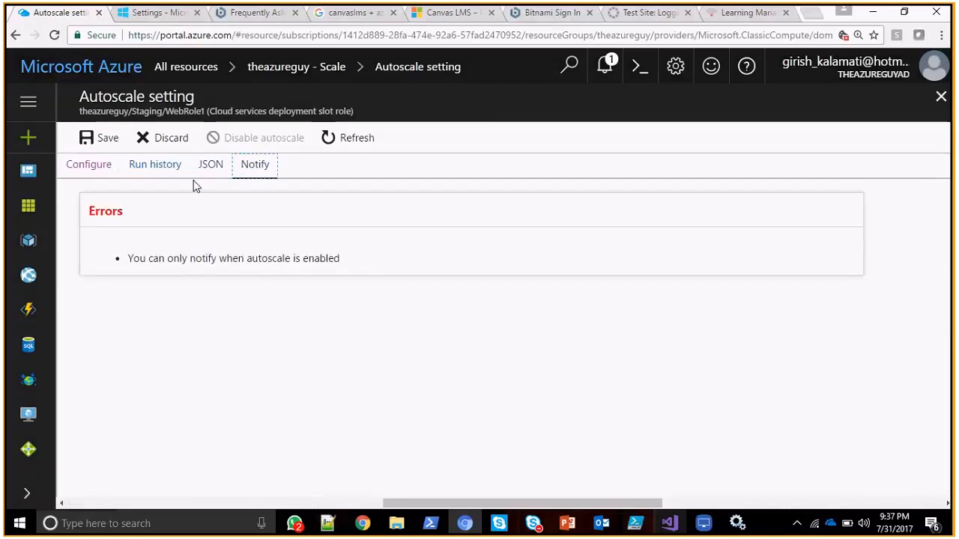
{"action": "left_click", "coordinate": [73, 171]}
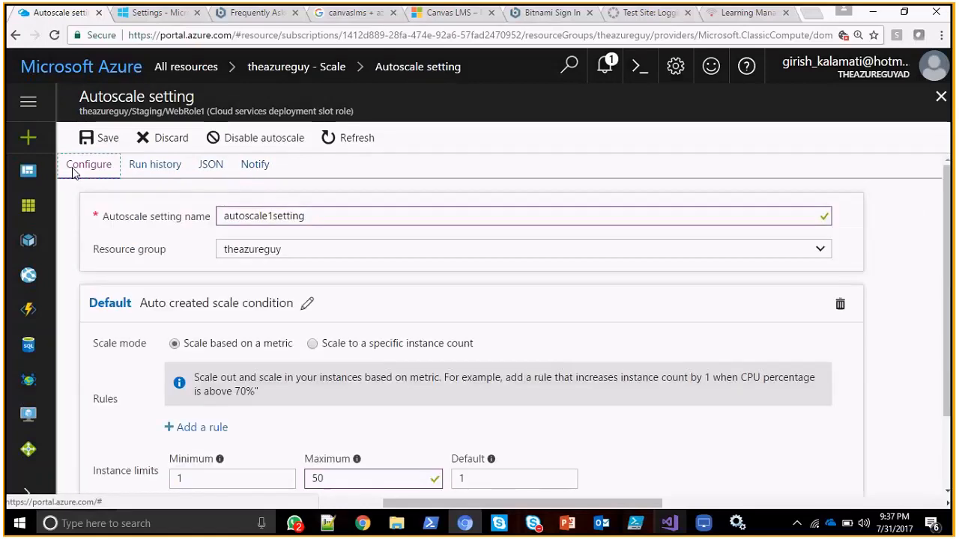
{"action": "left_click", "coordinate": [255, 167]}
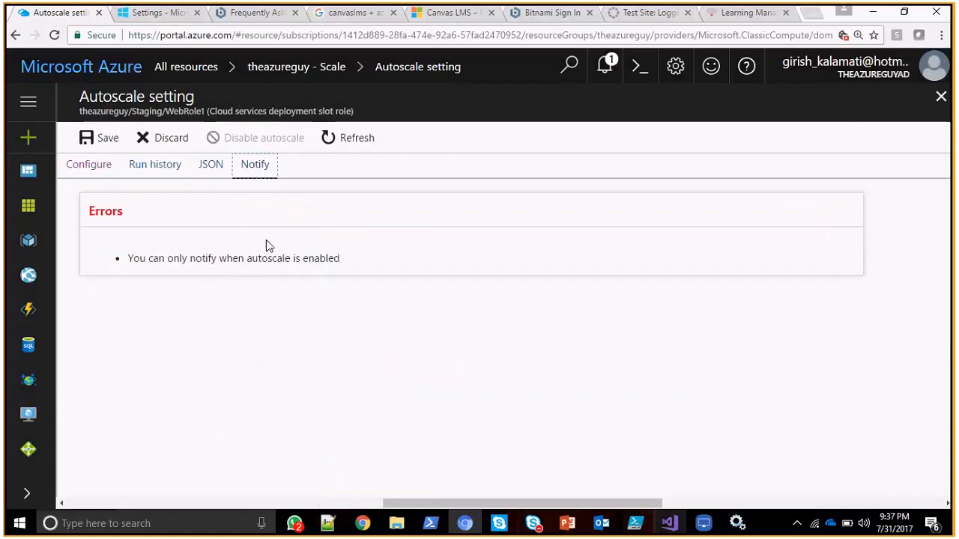
{"action": "left_click", "coordinate": [88, 167]}
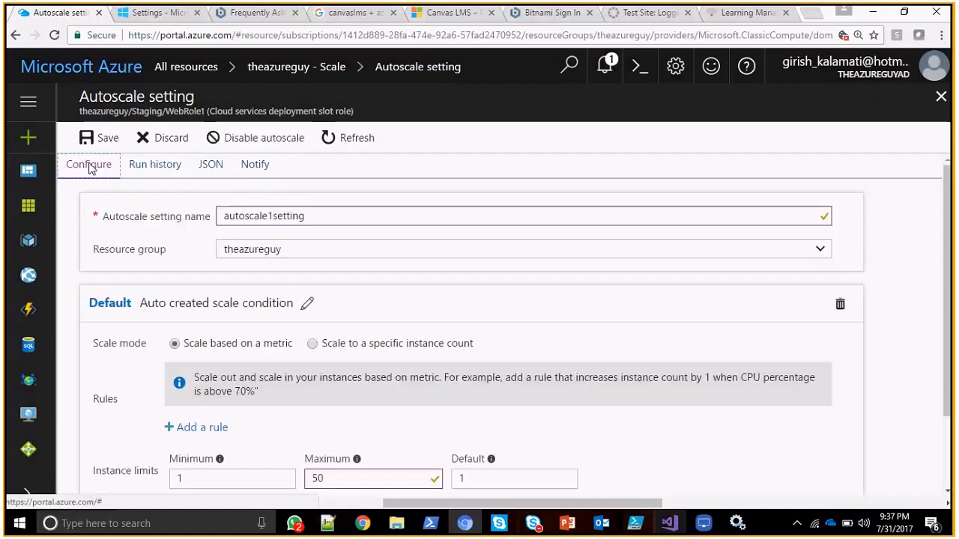
{"action": "left_click", "coordinate": [262, 167]}
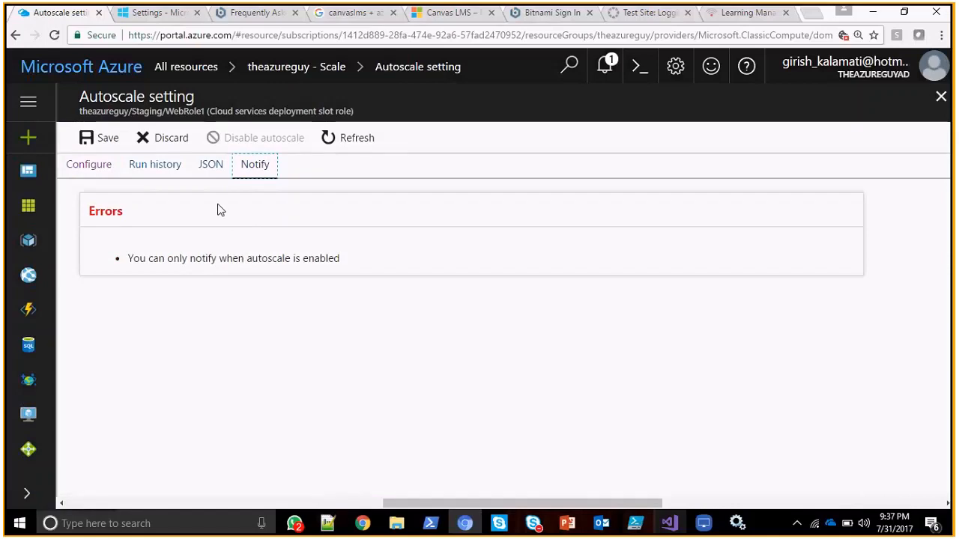
{"action": "left_click", "coordinate": [94, 171]}
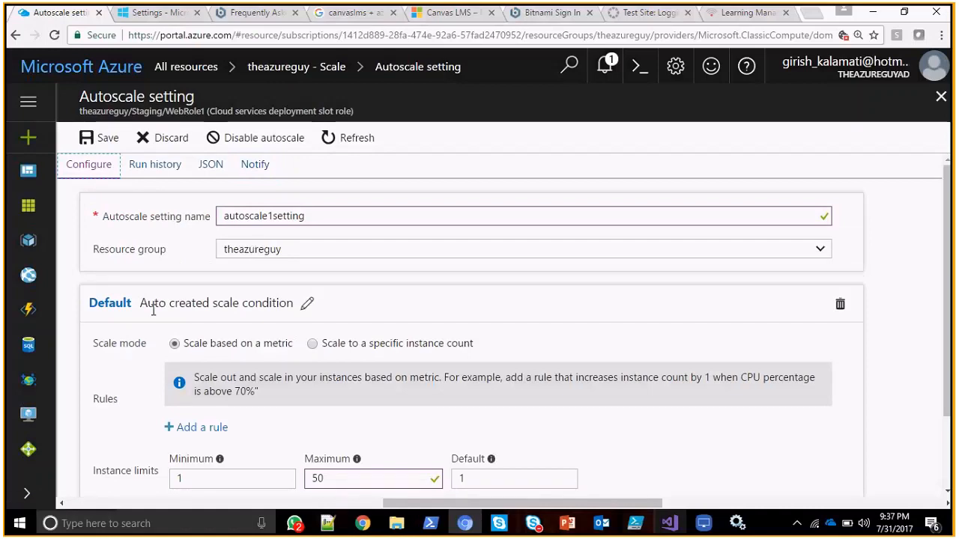
{"action": "left_click", "coordinate": [253, 172]}
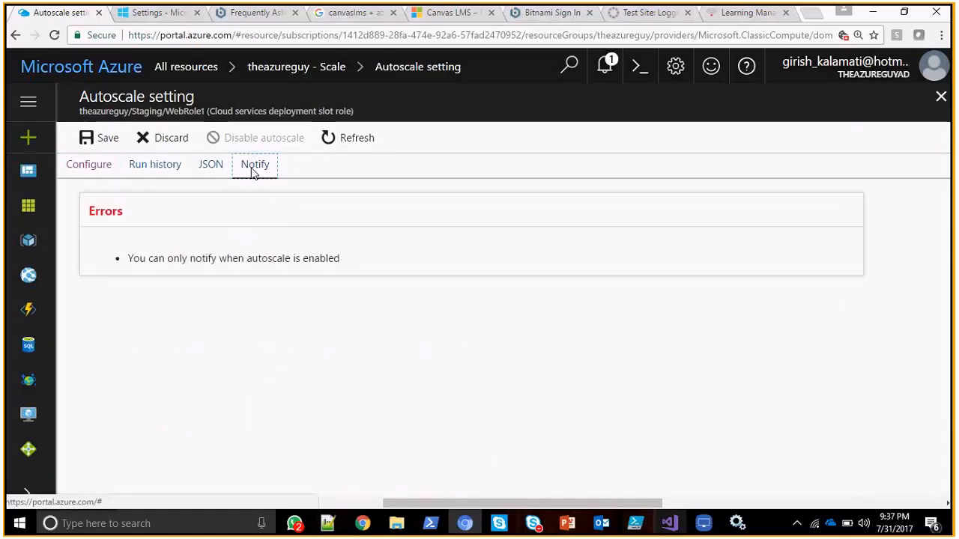
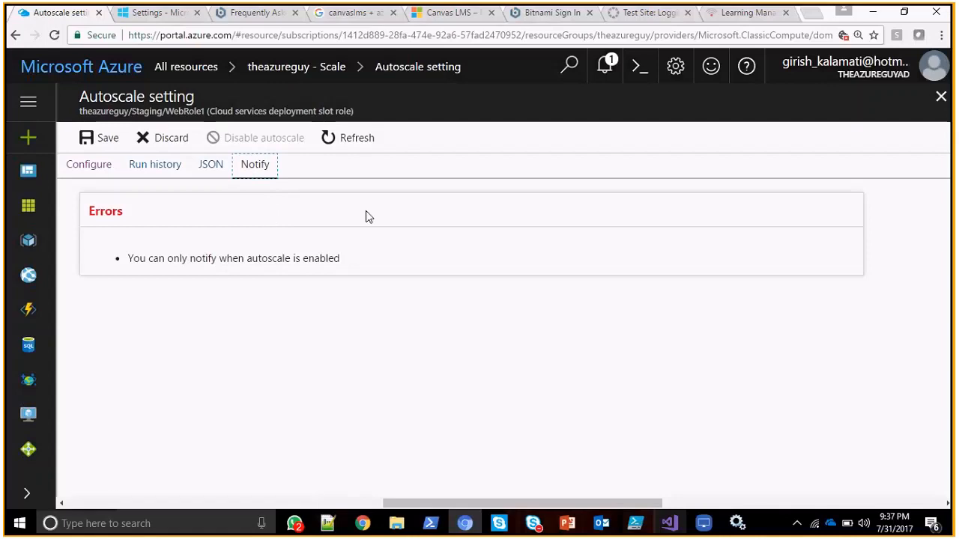
Discard the unsaved changes to WebRole1's autoscale setting.
{"action": "left_click", "coordinate": [184, 143]}
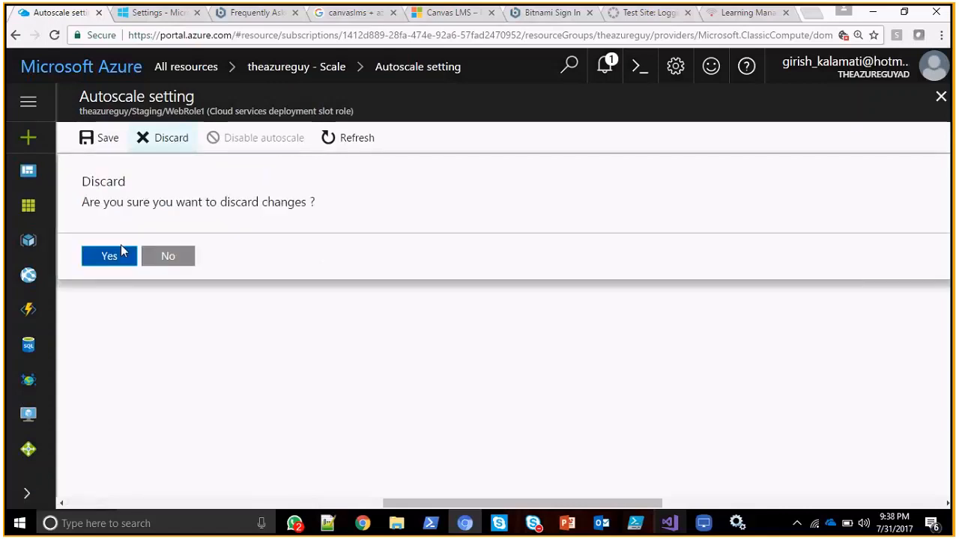
{"action": "left_click", "coordinate": [110, 256]}
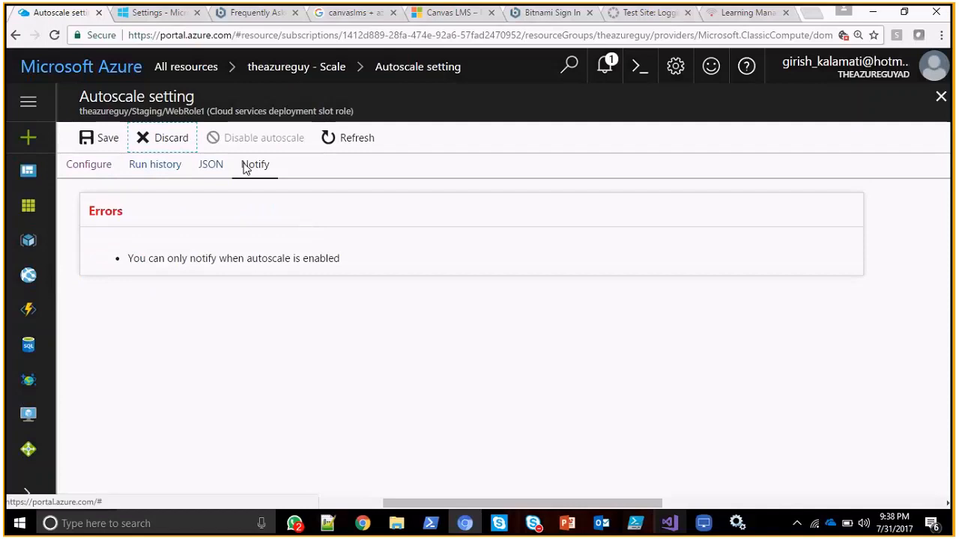
{"action": "left_click", "coordinate": [176, 144]}
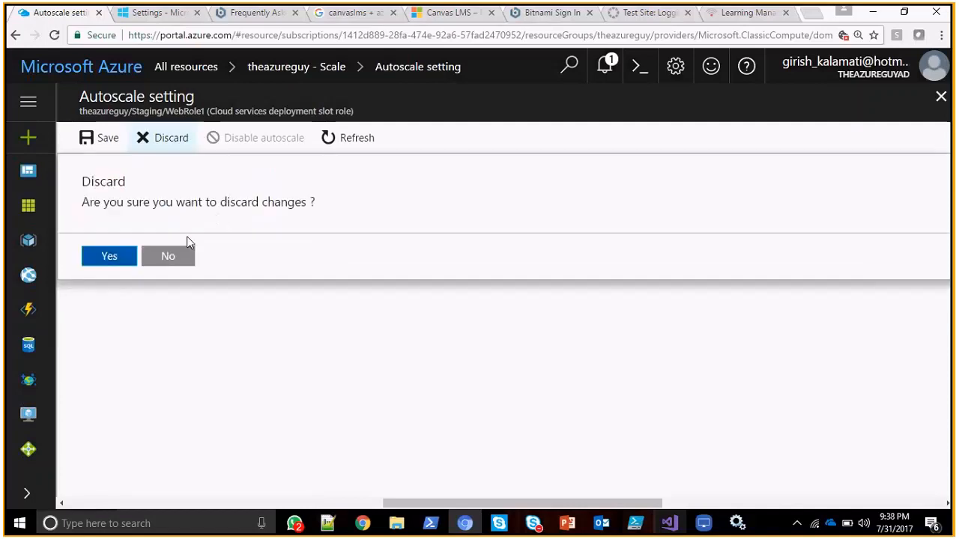
{"action": "left_click", "coordinate": [116, 259]}
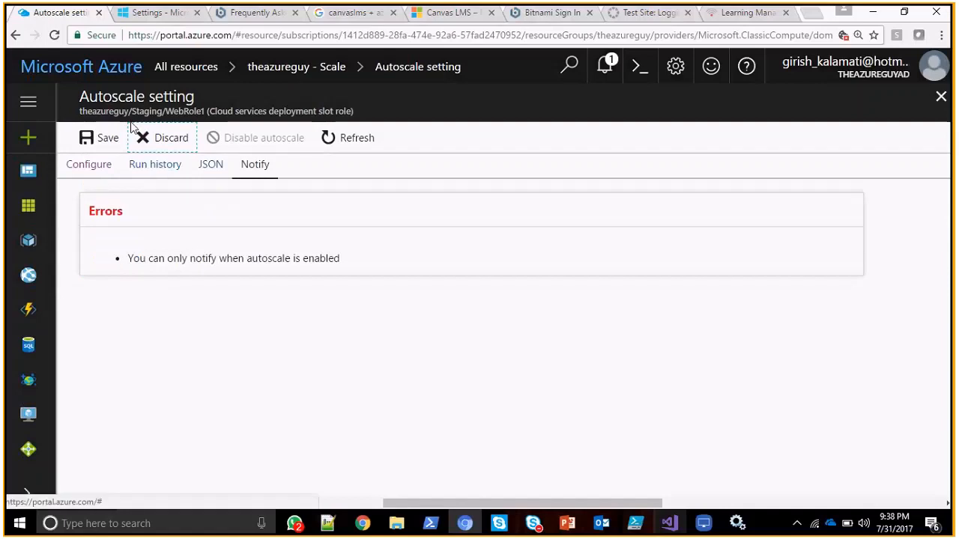
Open the overview of the theazureguy cloud service from the list of all resources.
{"action": "left_click", "coordinate": [28, 205]}
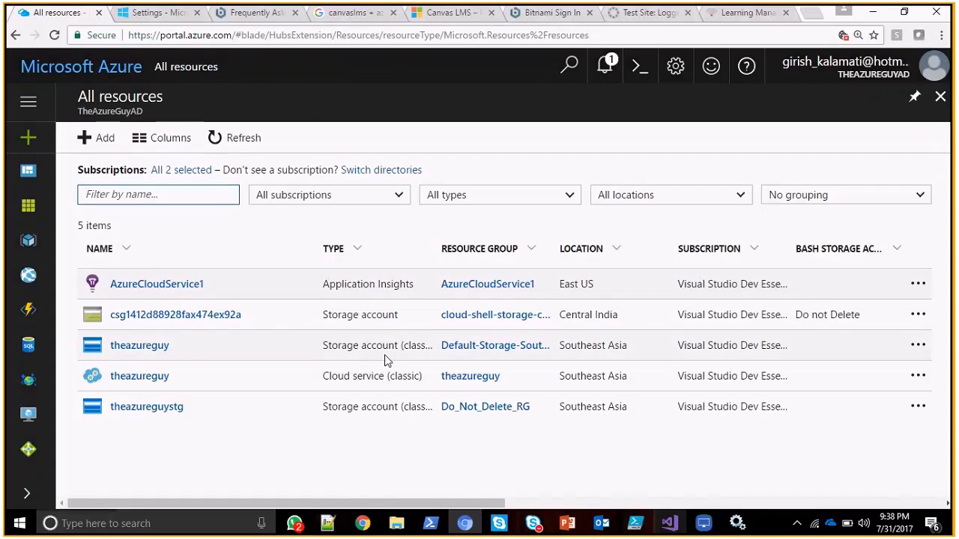
{"action": "key", "text": "alt+Tab"}
{"action": "key", "text": "alt+Tab"}
{"action": "key", "text": "alt+Tab"}
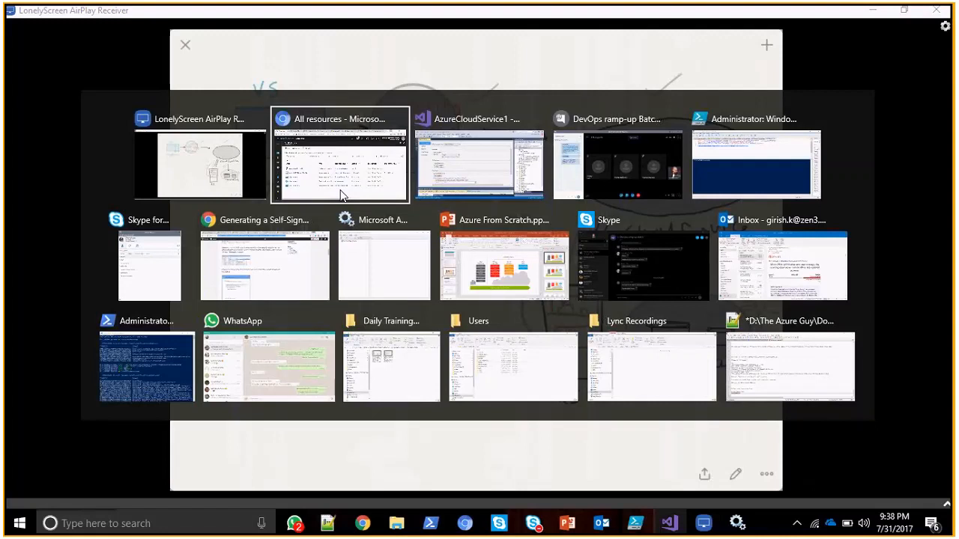
{"action": "left_click", "coordinate": [341, 195]}
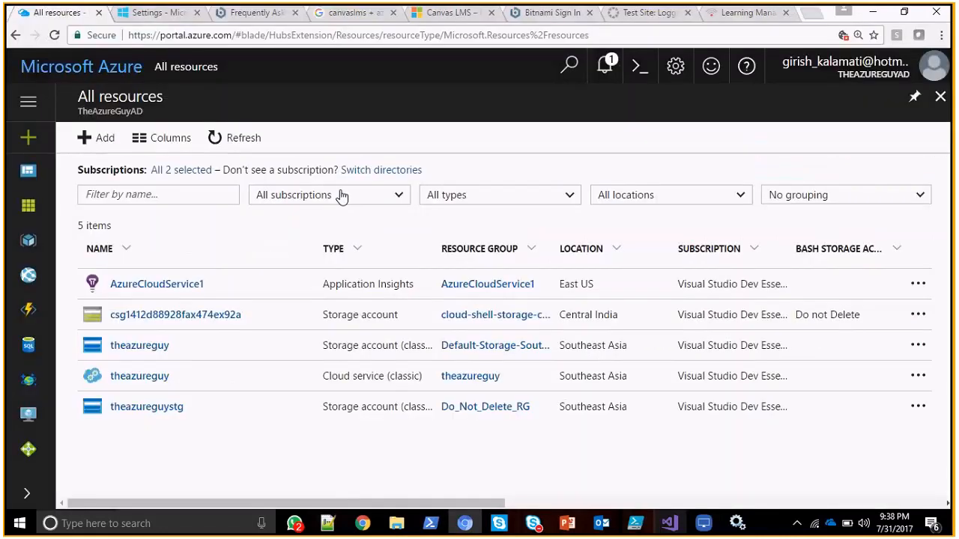
{"action": "left_click", "coordinate": [150, 375]}
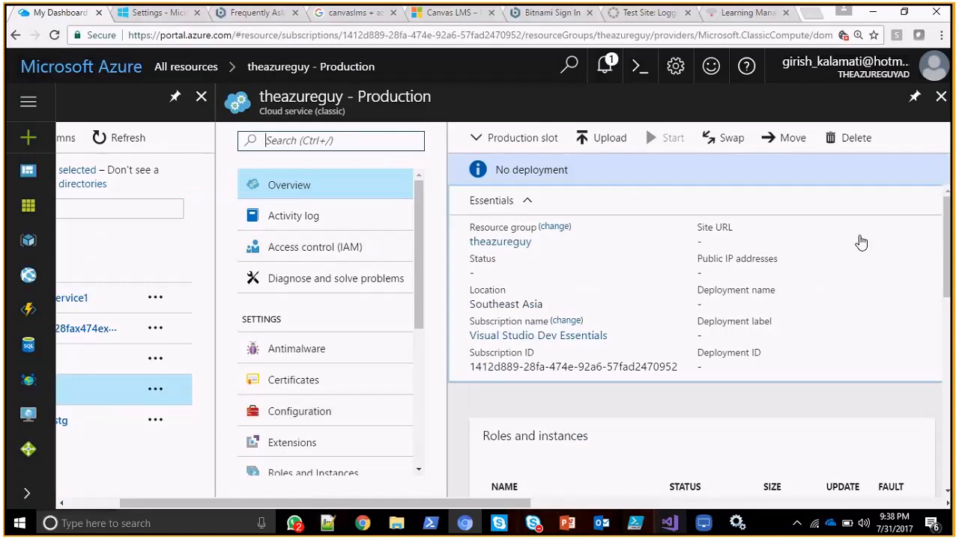
{"action": "left_click_drag", "start_coordinate": [947, 263], "coordinate": [949, 207]}
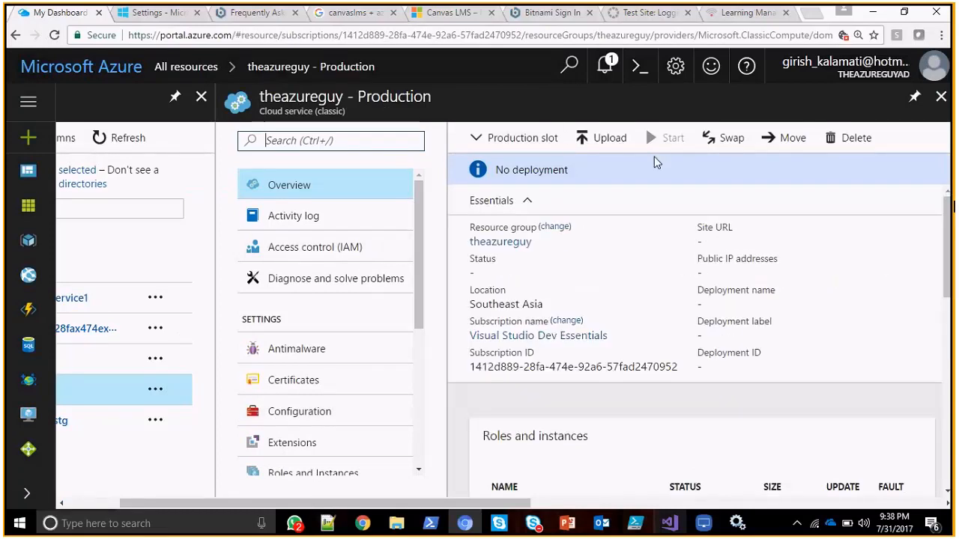
Reload the cloud service page and view the form for uploading a package to the production slot, closing it unsubmitted.
{"action": "left_click", "coordinate": [54, 36]}
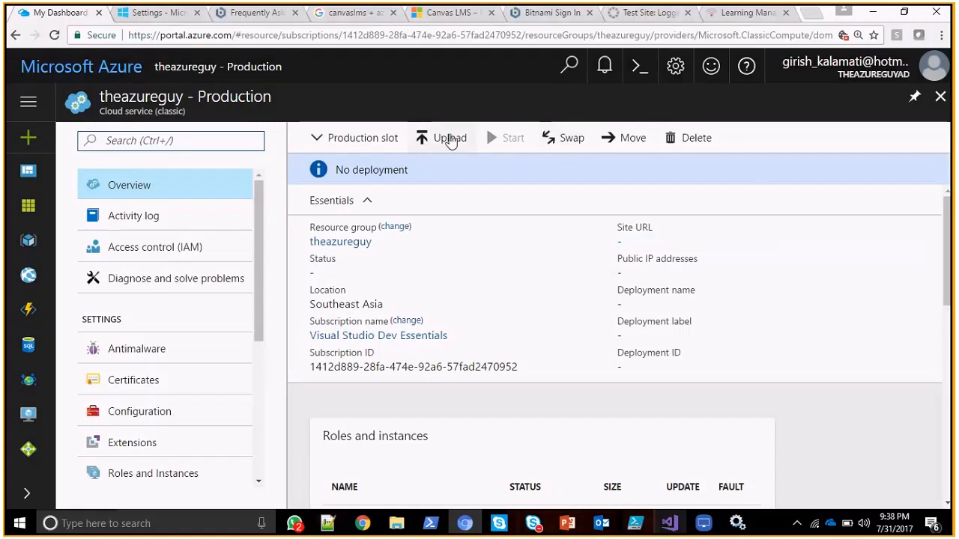
{"action": "left_click", "coordinate": [450, 139]}
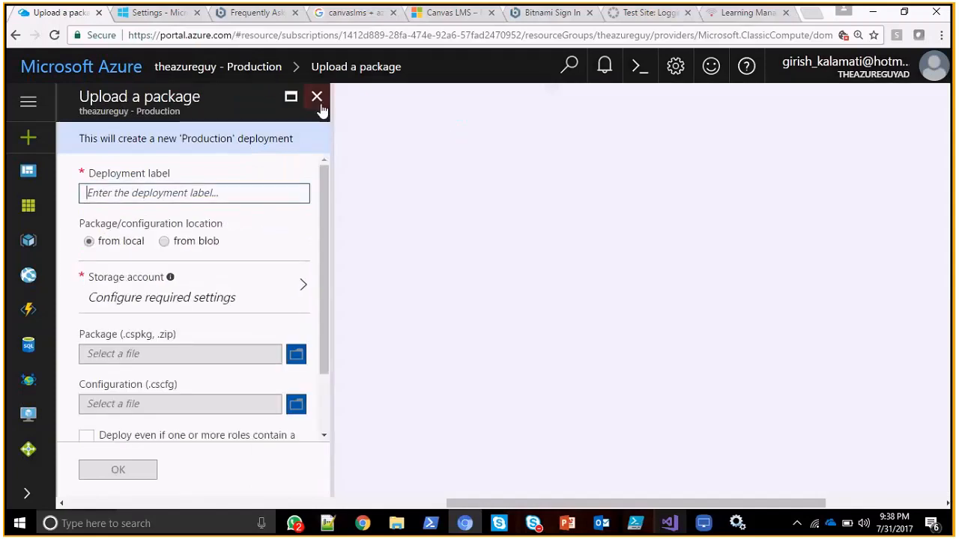
{"action": "left_click", "coordinate": [318, 99]}
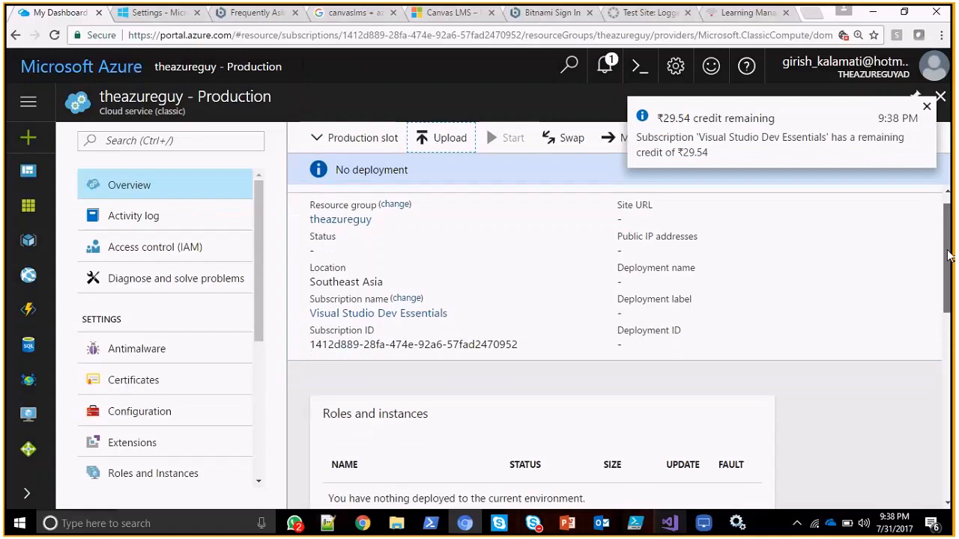
{"action": "scroll", "coordinate": [950, 218], "scroll_direction": "down", "scroll_amount": 2}
Switch to Visual Studio to view WebRole1's configured certificates, and return to the Azure portal.
{"action": "left_click", "coordinate": [662, 522]}
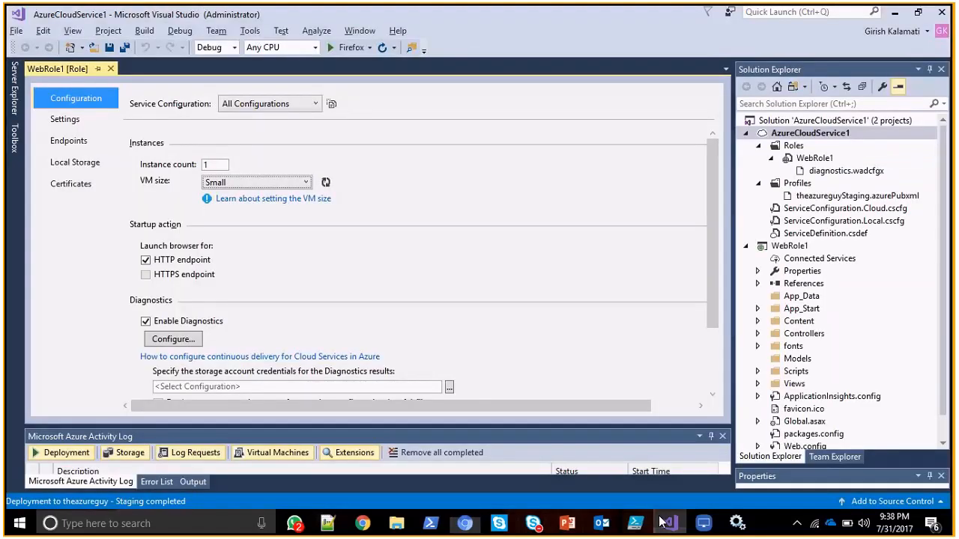
{"action": "left_click", "coordinate": [71, 184]}
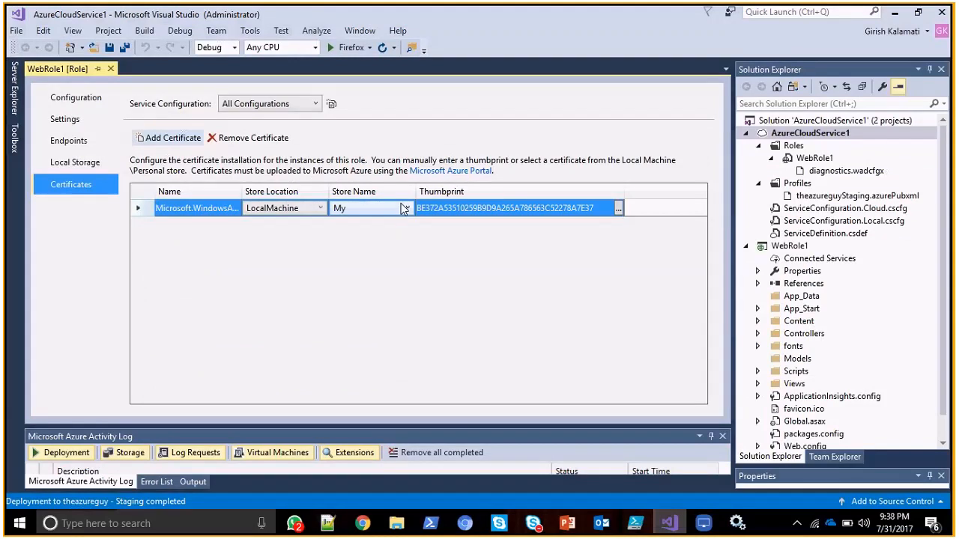
{"action": "left_click", "coordinate": [895, 12]}
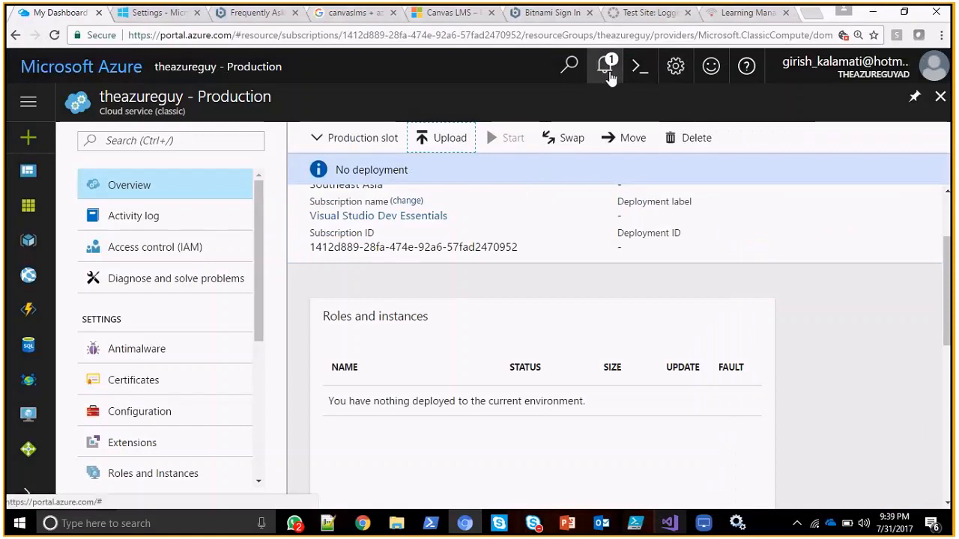
Check the portal's notifications and close them.
{"action": "left_click", "coordinate": [607, 71]}
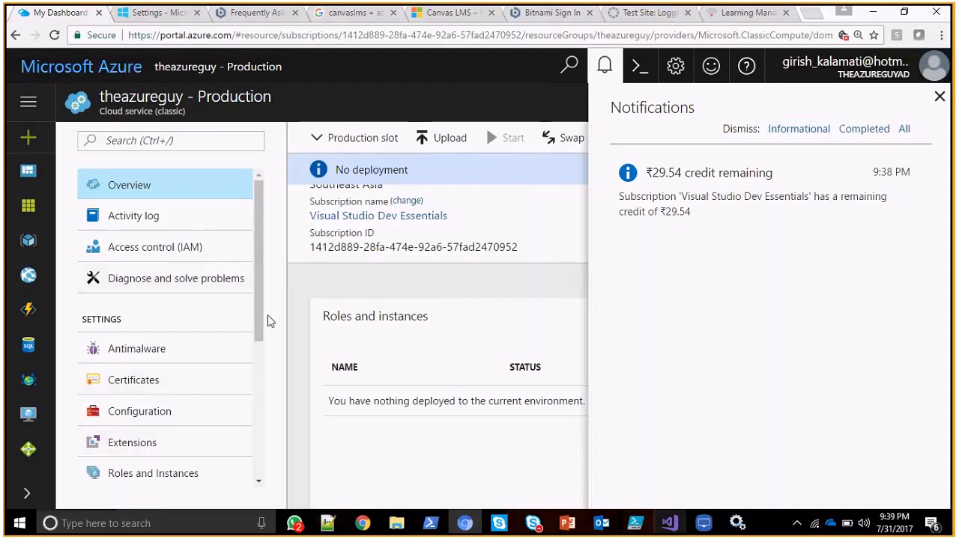
{"action": "left_click_drag", "start_coordinate": [259, 317], "coordinate": [259, 391]}
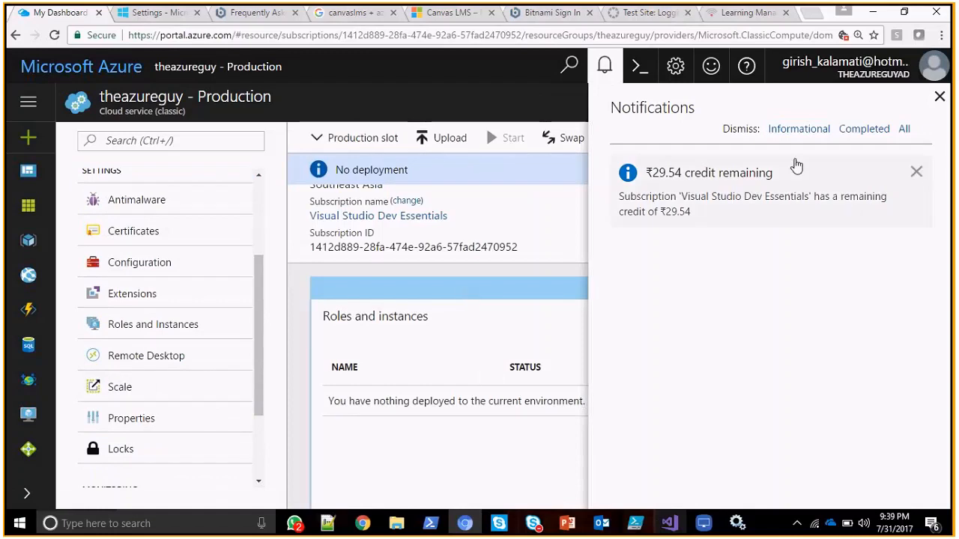
{"action": "left_click", "coordinate": [940, 97]}
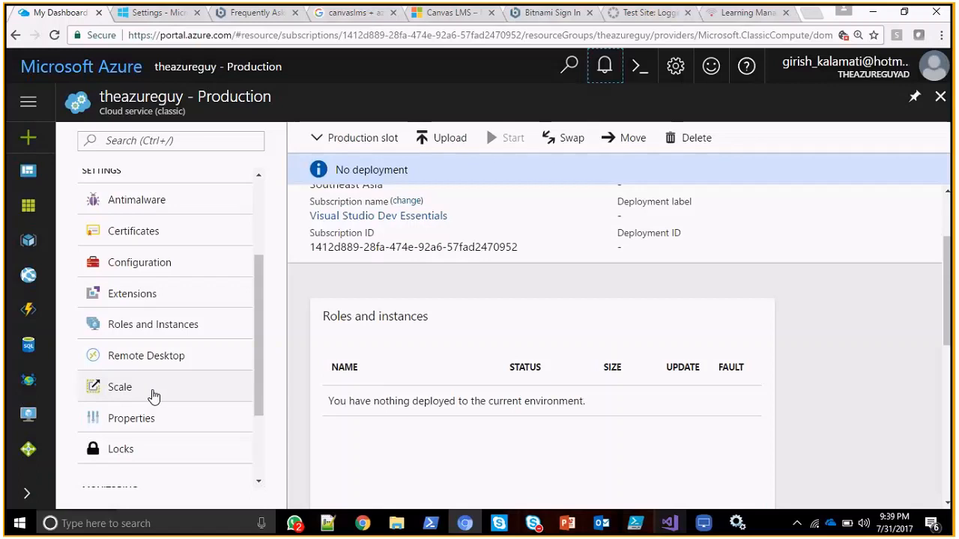
Look through the cloud service's remote desktop, roles and instances, extensions and certificates pages.
{"action": "left_click", "coordinate": [149, 365]}
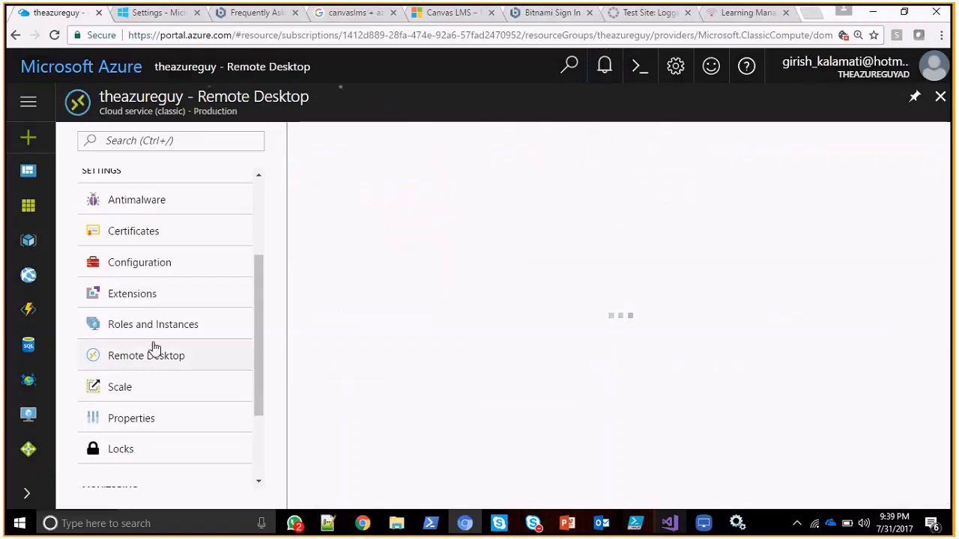
{"action": "left_click", "coordinate": [154, 327]}
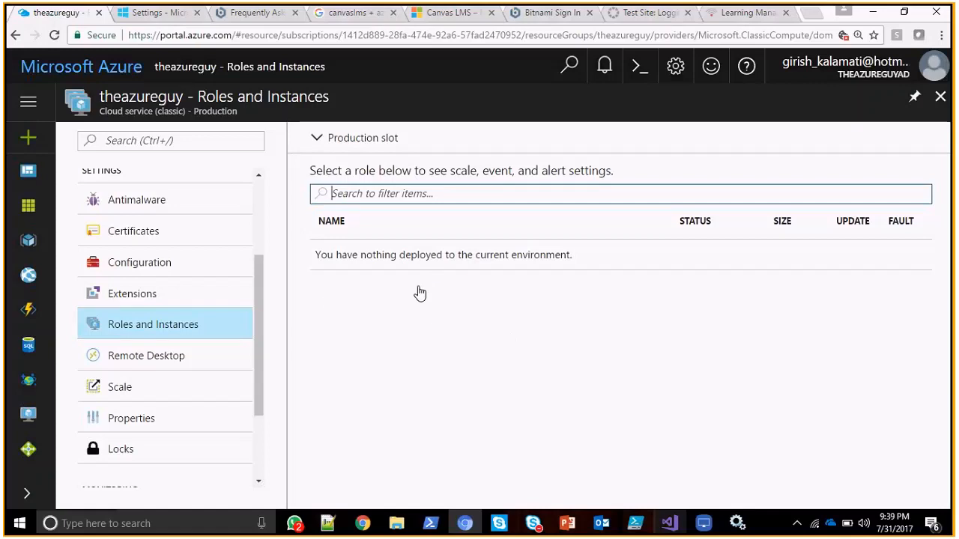
{"action": "left_click", "coordinate": [142, 293]}
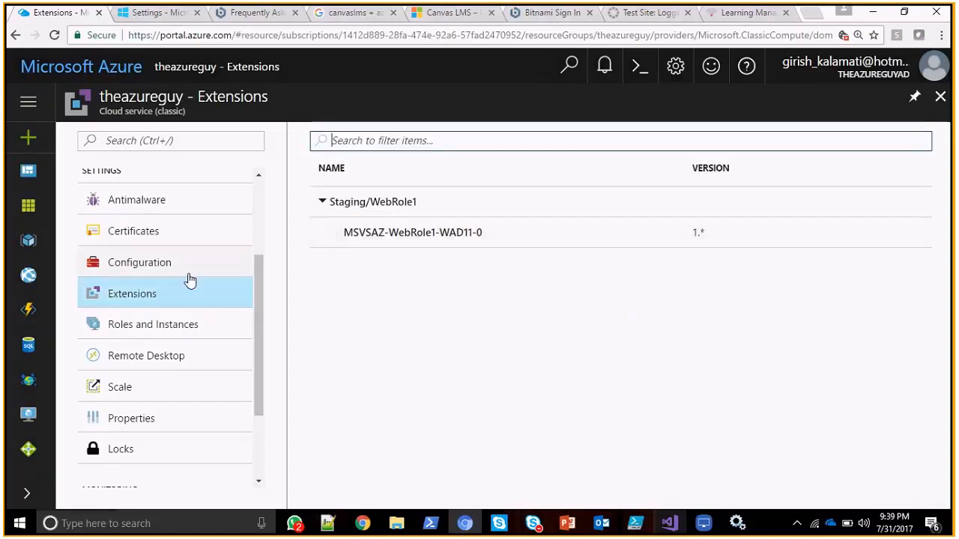
{"action": "left_click", "coordinate": [176, 233]}
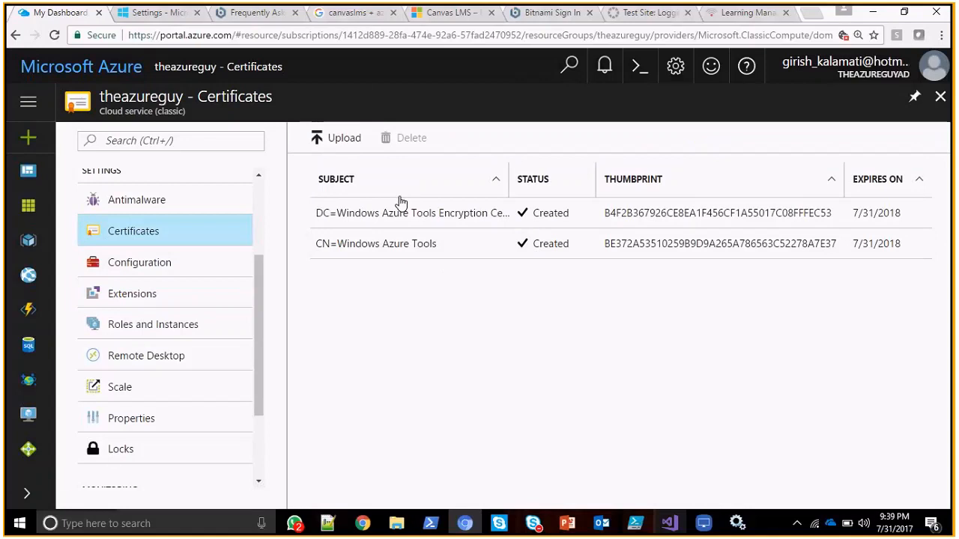
View the autoscale setting of the staging WebRole1 from the cloud service's scaling page and close it.
{"action": "left_click", "coordinate": [154, 388]}
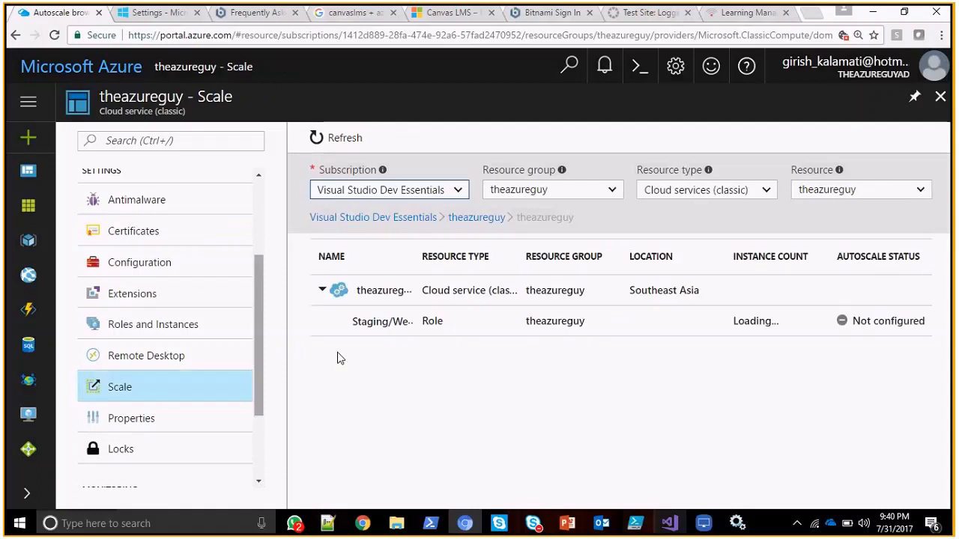
{"action": "left_click", "coordinate": [400, 322]}
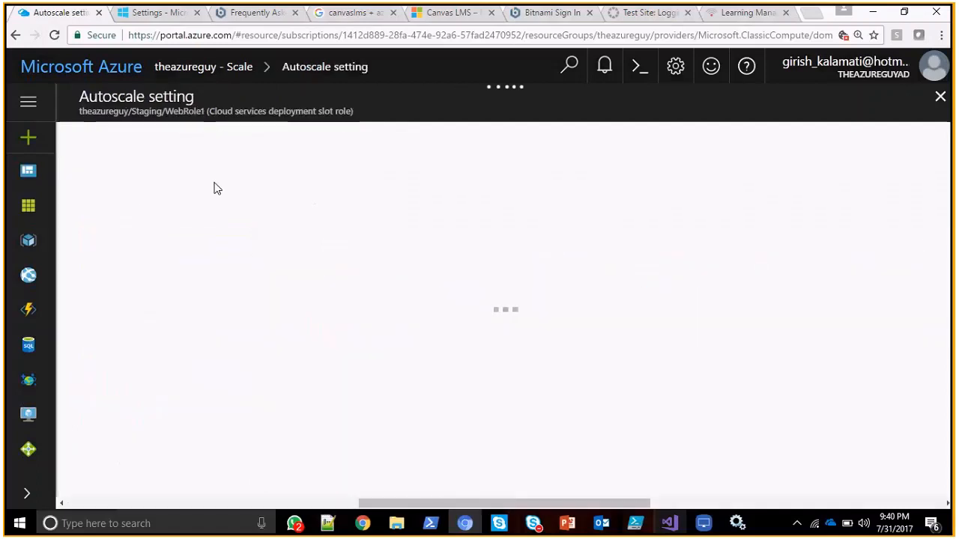
{"action": "left_click", "coordinate": [941, 98]}
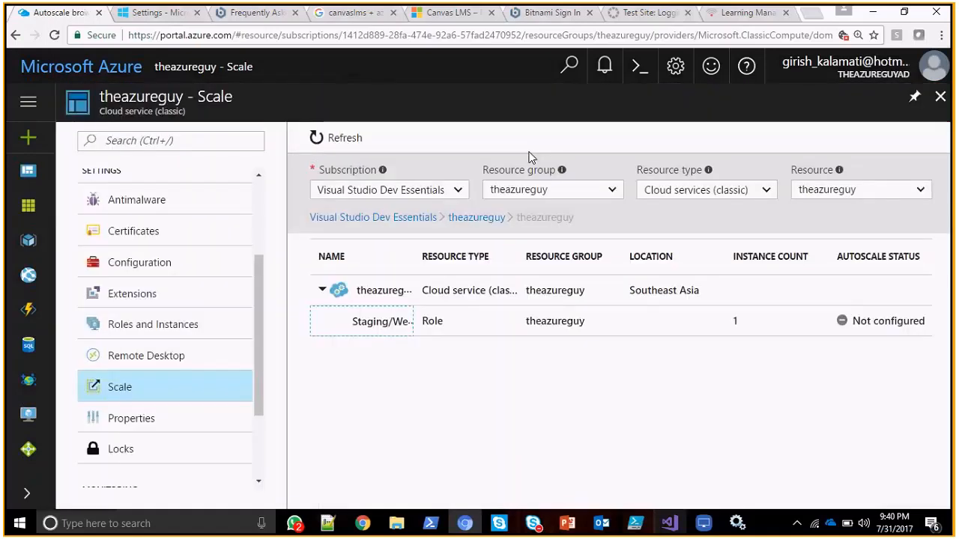
Return to the cloud service's overview and look through its settings, including the scaling and properties pages.
{"action": "left_click_drag", "start_coordinate": [257, 325], "coordinate": [278, 253]}
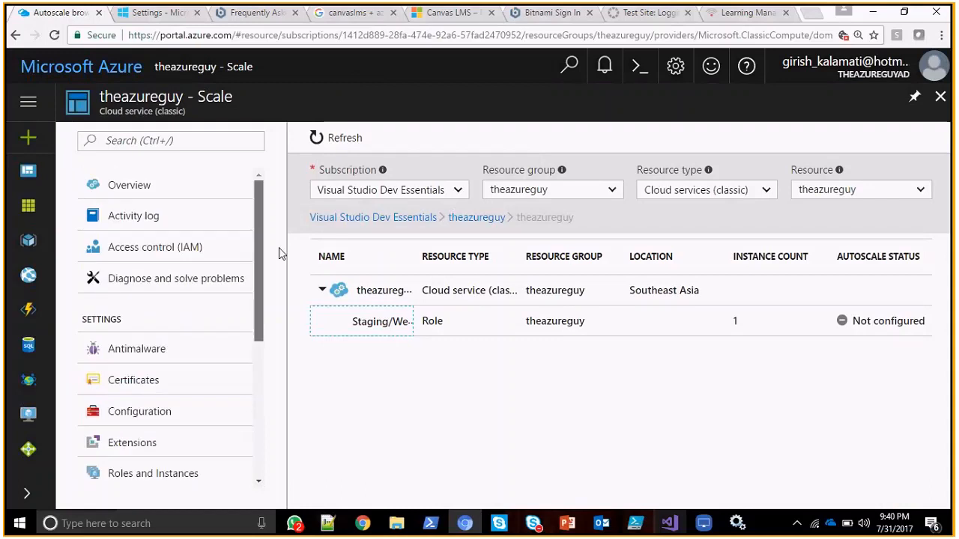
{"action": "left_click", "coordinate": [204, 193]}
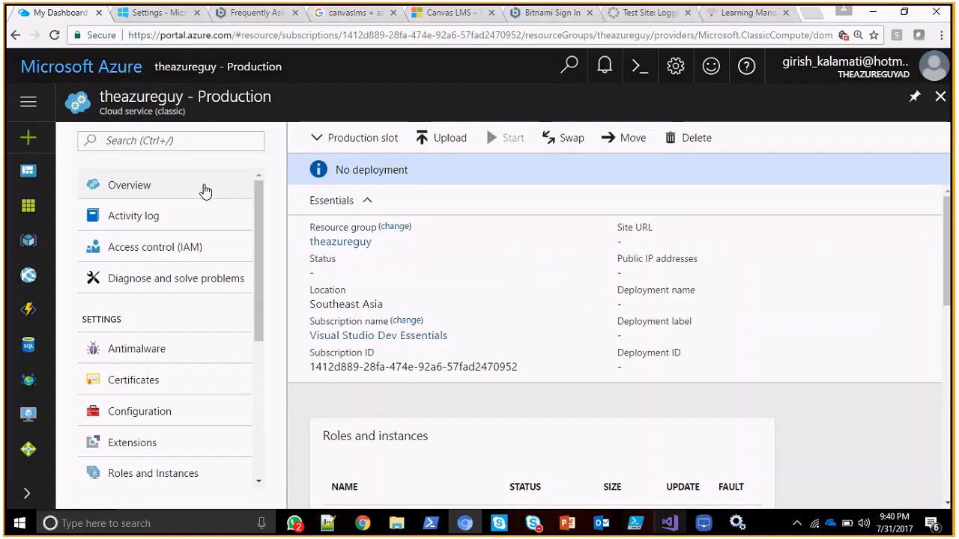
{"action": "left_click_drag", "start_coordinate": [260, 238], "coordinate": [249, 409]}
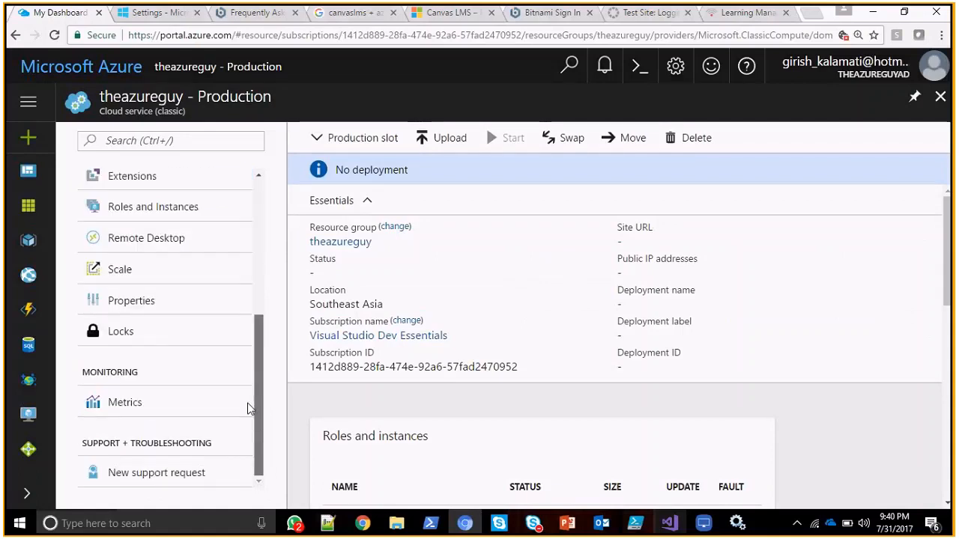
{"action": "scroll", "coordinate": [266, 346], "scroll_direction": "up", "scroll_amount": 1}
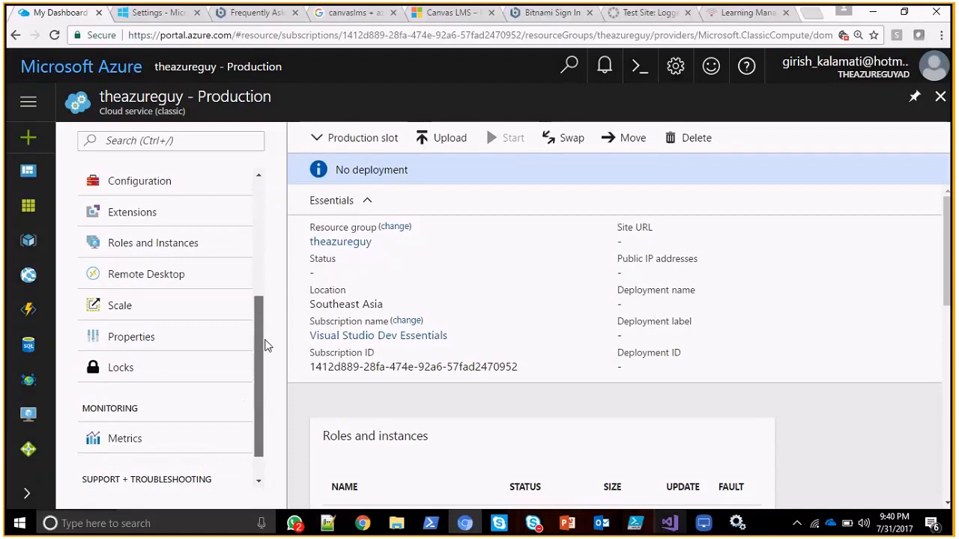
{"action": "scroll", "coordinate": [255, 346], "scroll_direction": "up", "scroll_amount": 1}
{"action": "left_click", "coordinate": [195, 332]}
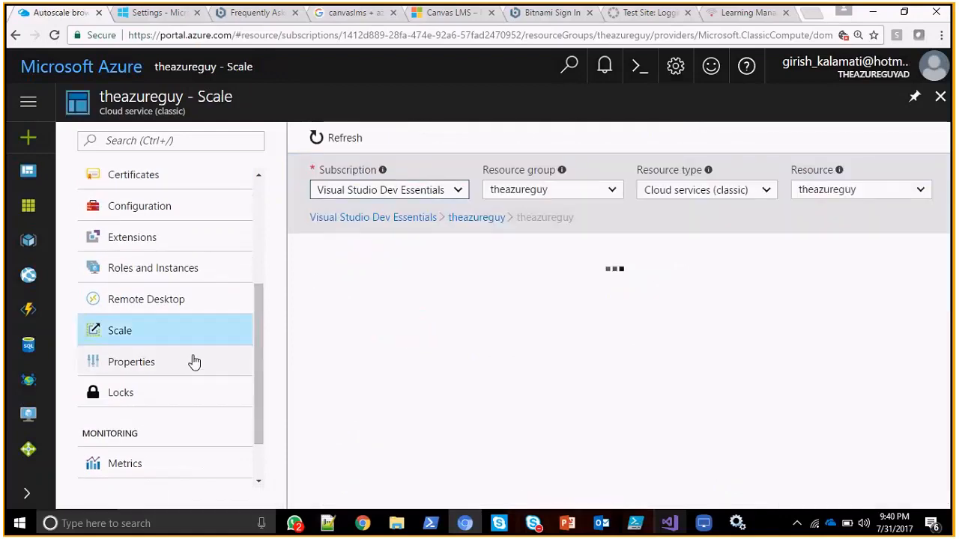
{"action": "left_click", "coordinate": [193, 362]}
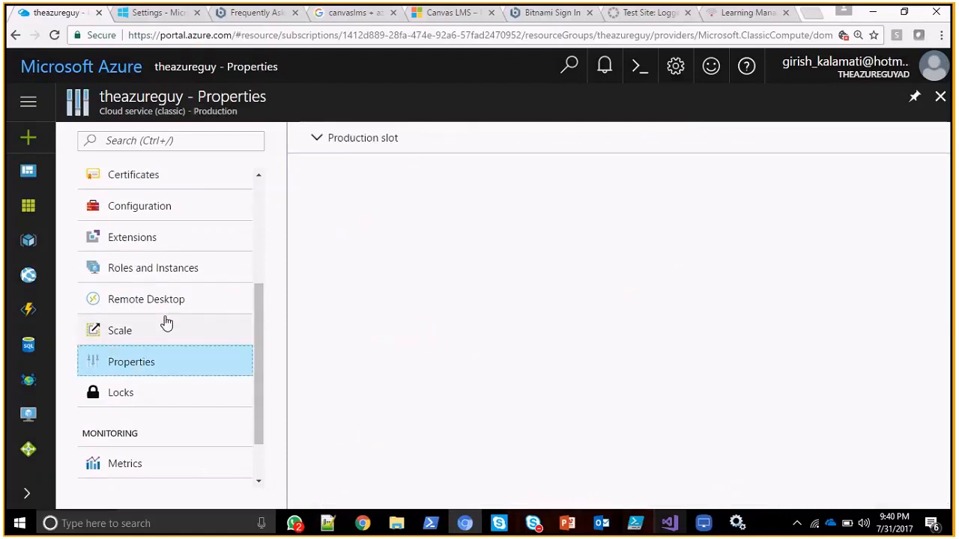
Reload the classic portal's management certificates page and return to the cloud service's properties in the new portal.
{"action": "key", "text": "ctrl+Tab"}
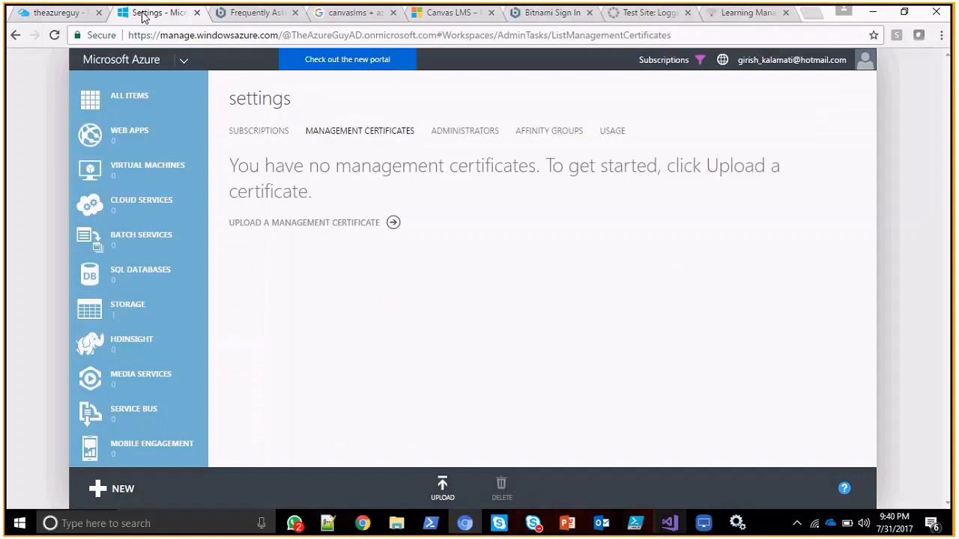
{"action": "left_click", "coordinate": [55, 35]}
{"action": "left_click", "coordinate": [45, 13]}
{"action": "left_click", "coordinate": [126, 15]}
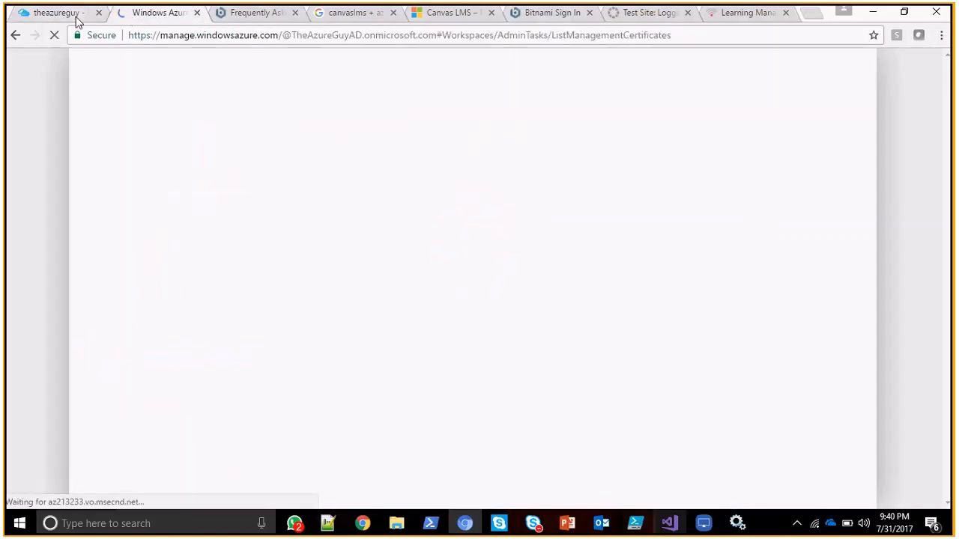
{"action": "left_click", "coordinate": [75, 15]}
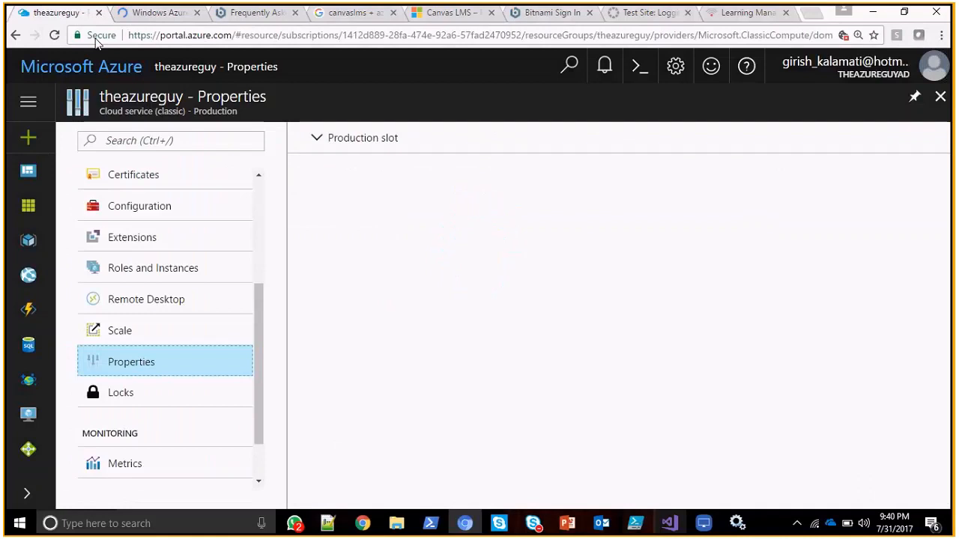
{"action": "left_click", "coordinate": [188, 358]}
Open the theazureguy cloud service in the classic portal and view its staging and production dashboards.
{"action": "left_click", "coordinate": [160, 14]}
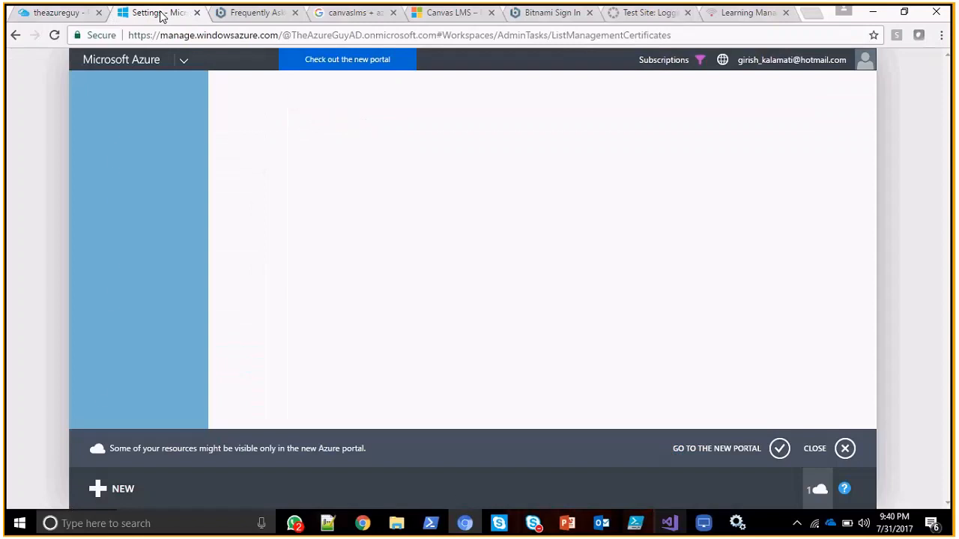
{"action": "left_click", "coordinate": [156, 217]}
{"action": "left_click", "coordinate": [320, 167]}
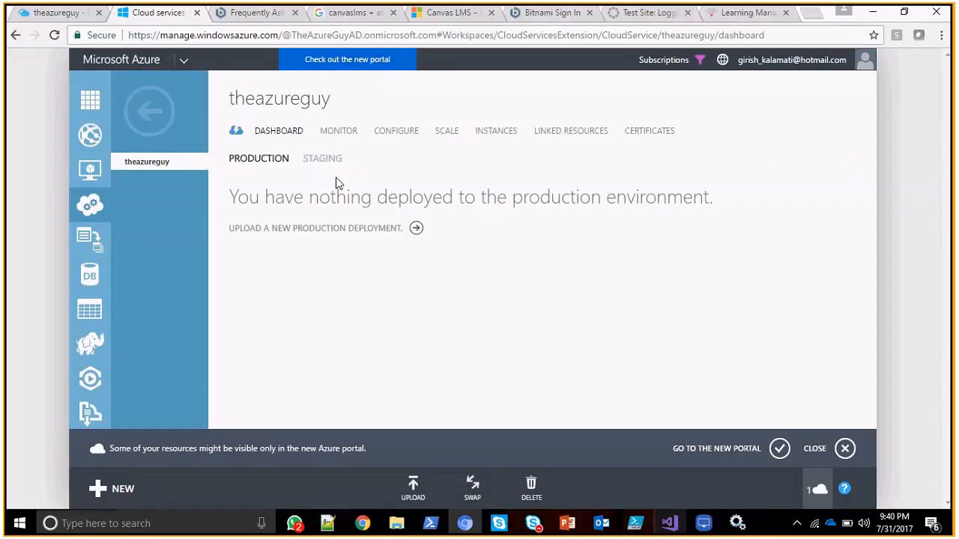
{"action": "left_click", "coordinate": [322, 159]}
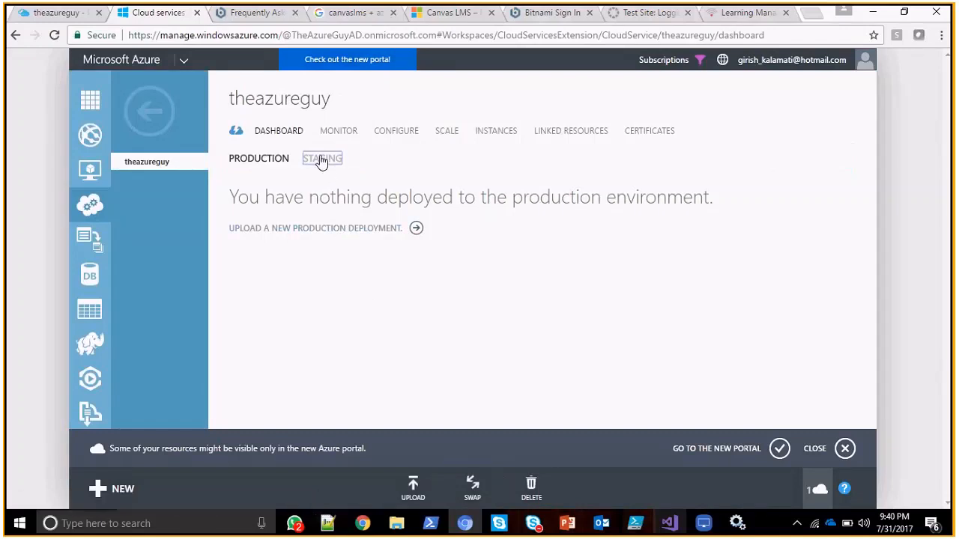
{"action": "left_click", "coordinate": [262, 160]}
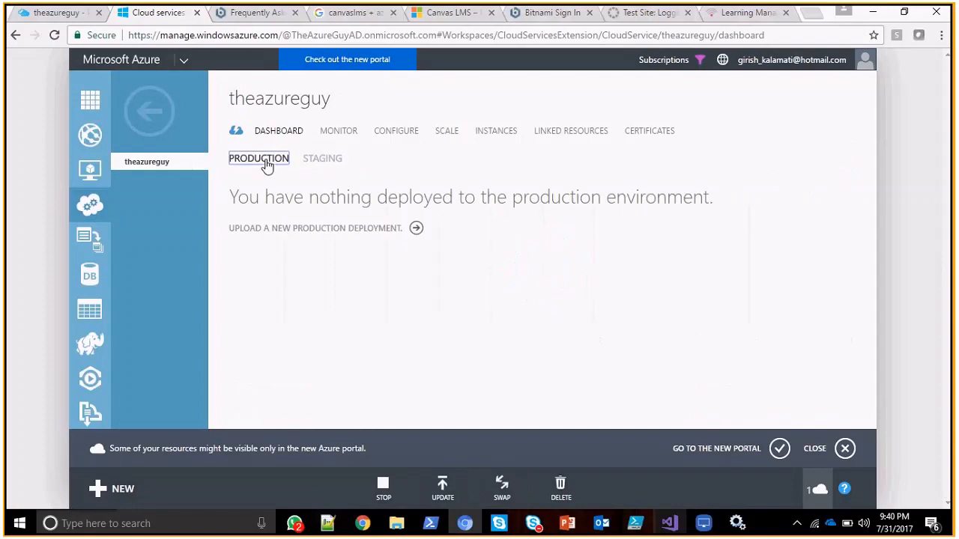
View the cloud service's scale page, follow its link to the new portal, and close the extra browser tab.
{"action": "left_click", "coordinate": [417, 142]}
{"action": "left_click", "coordinate": [443, 133]}
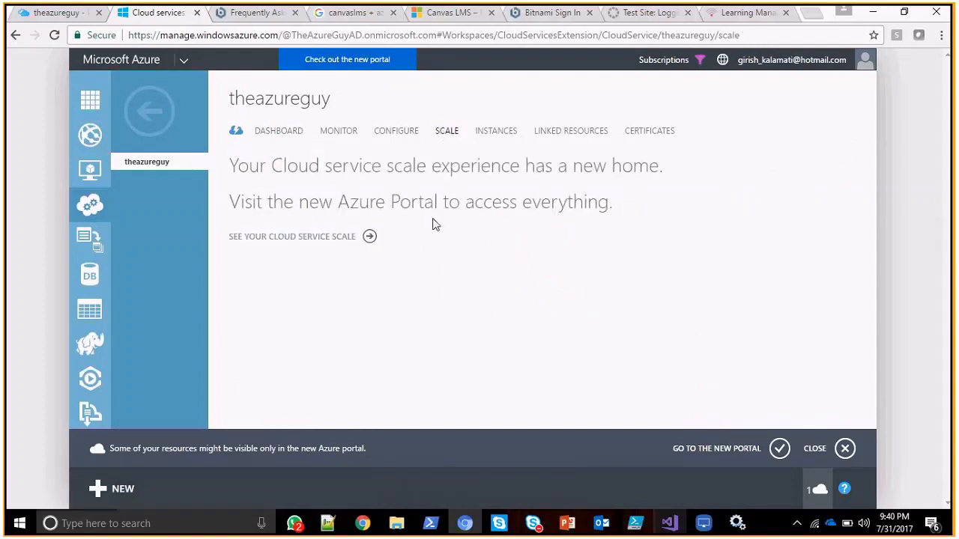
{"action": "left_click", "coordinate": [357, 238]}
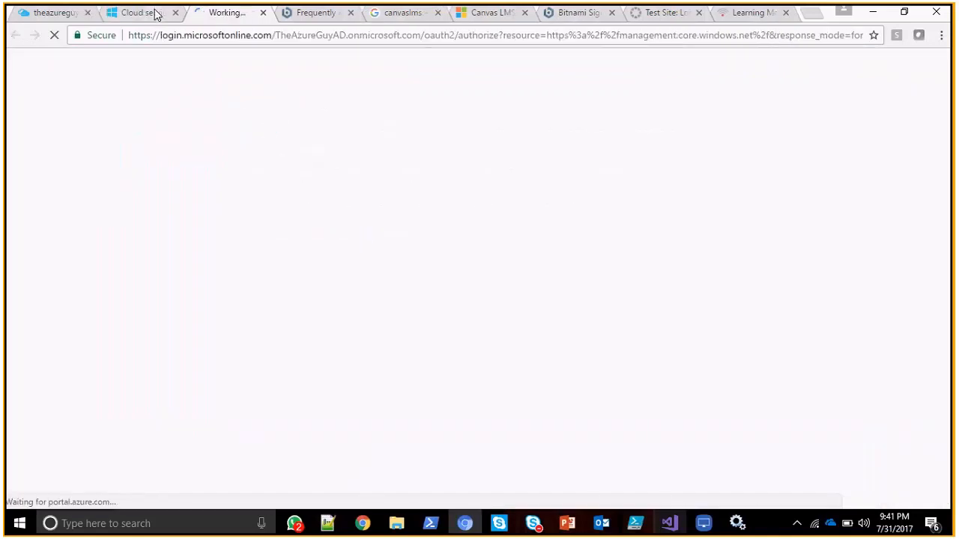
{"action": "left_click", "coordinate": [154, 12]}
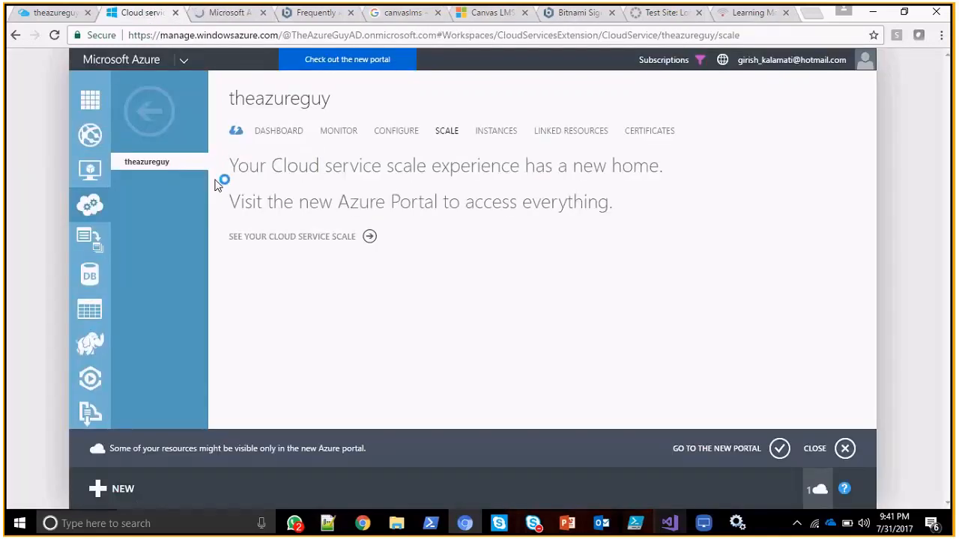
{"action": "left_click", "coordinate": [247, 13]}
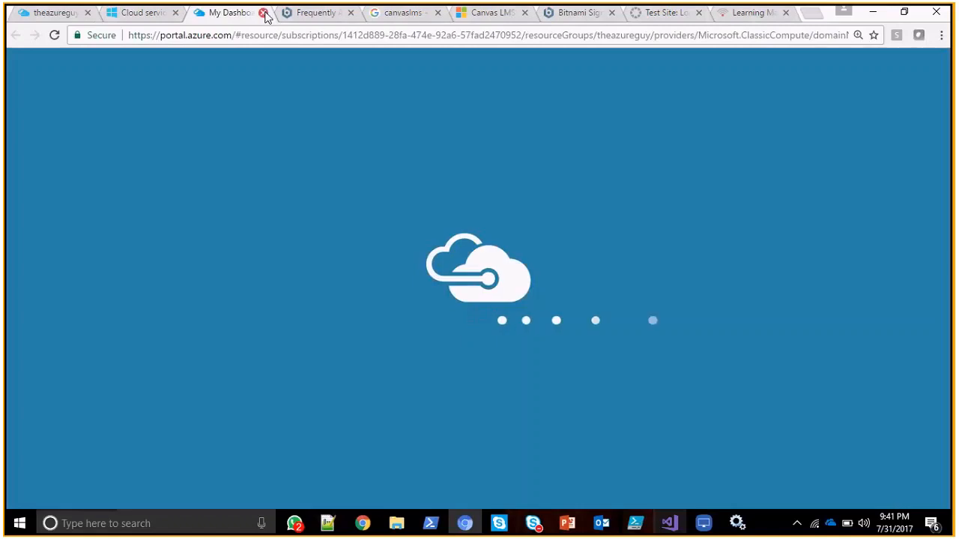
{"action": "left_click", "coordinate": [263, 13]}
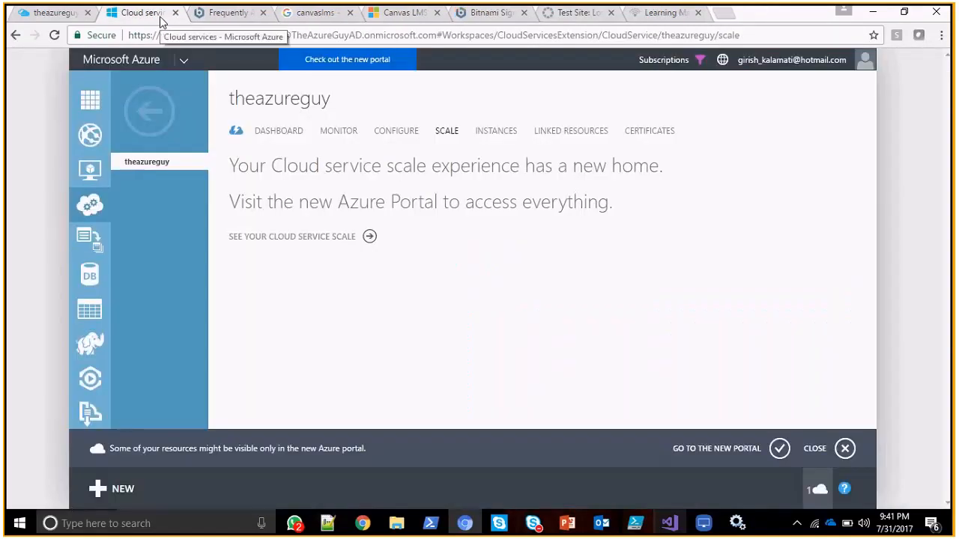
Switch to Visual Studio and look through WebRole1's settings, local storage and configuration pages, including the VM sizes on offer.
{"action": "key", "text": "alt+Tab"}
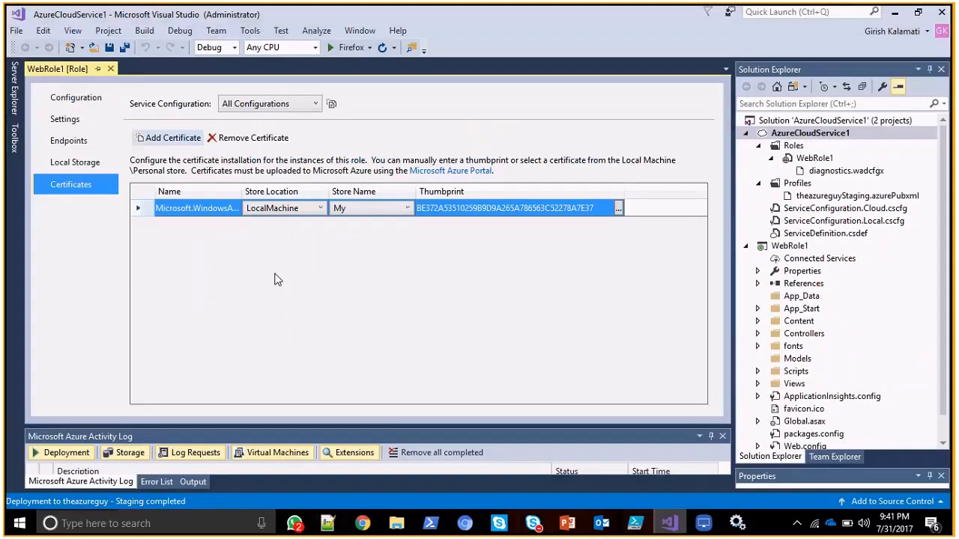
{"action": "left_click", "coordinate": [66, 120]}
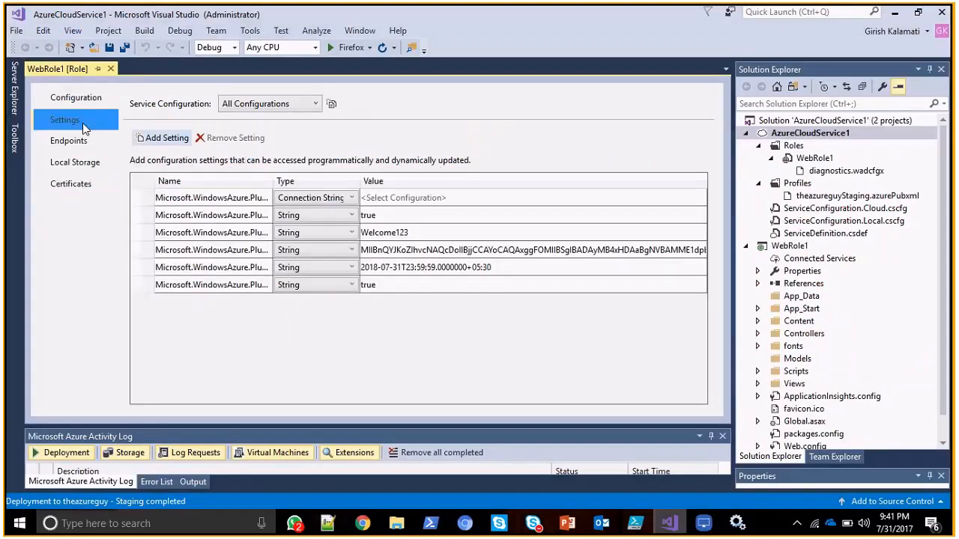
{"action": "left_click", "coordinate": [75, 161]}
{"action": "left_click", "coordinate": [76, 98]}
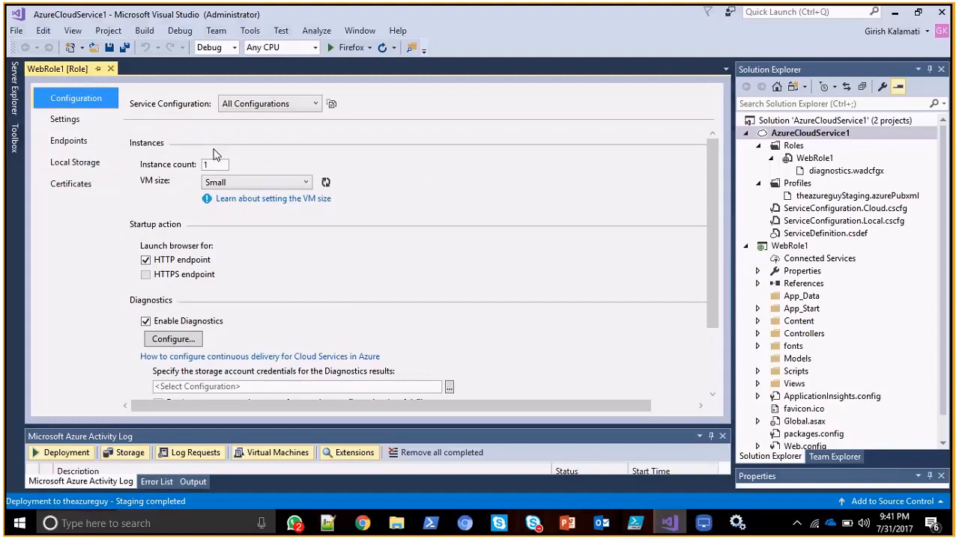
{"action": "left_click", "coordinate": [248, 180]}
{"action": "left_click_drag", "start_coordinate": [302, 237], "coordinate": [306, 293]}
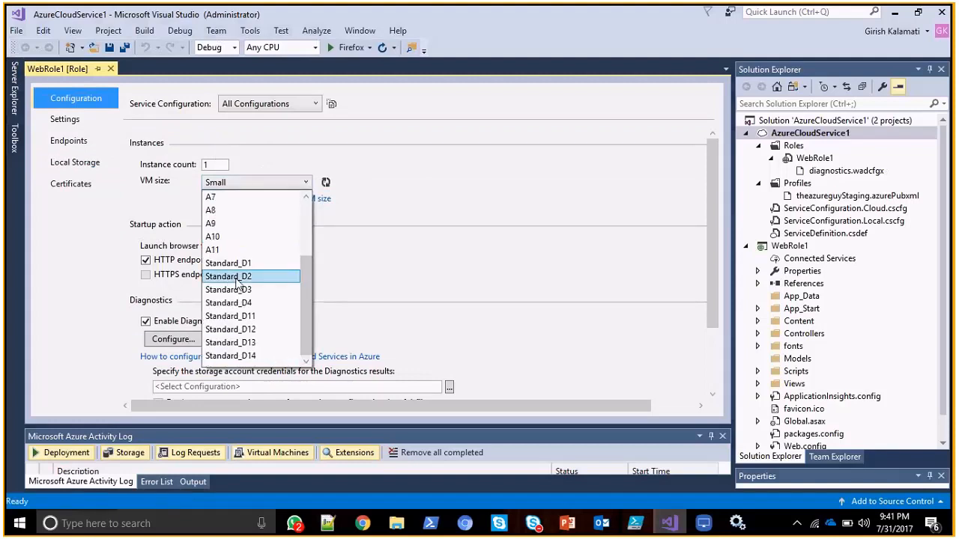
{"action": "left_click", "coordinate": [382, 160]}
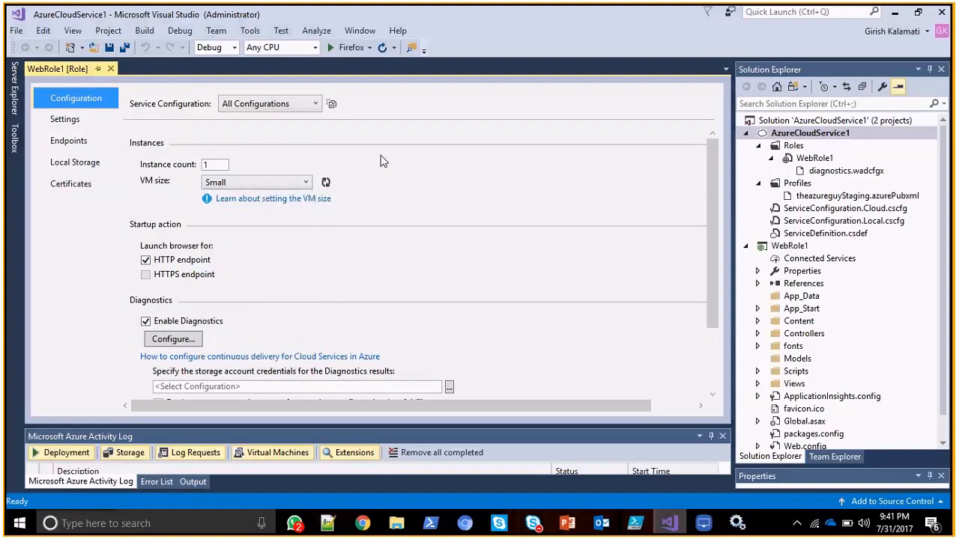
Alternate between the cloud service sketch in LonelyScreen and WebRole1's VM size options in Visual Studio.
{"action": "key", "text": "alt+Tab"}
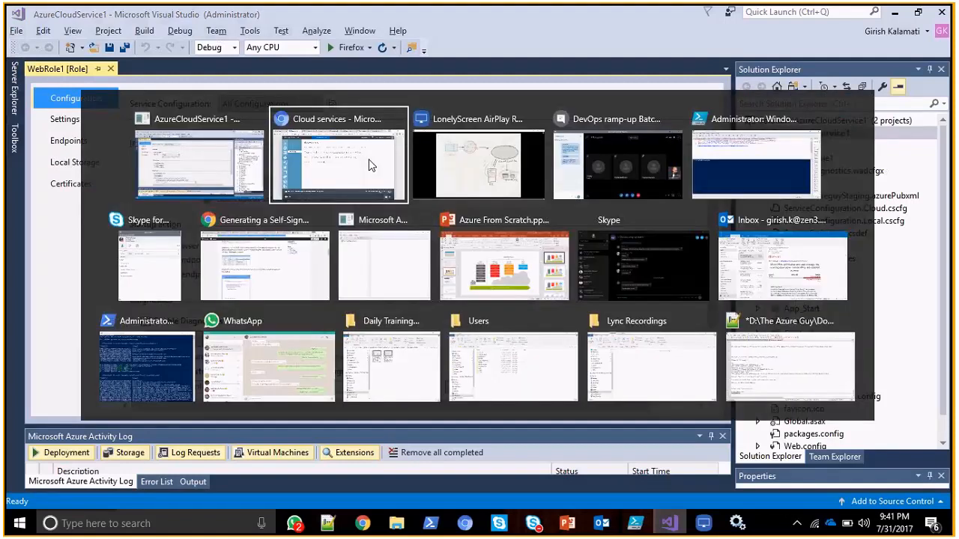
{"action": "key", "text": "alt+Tab"}
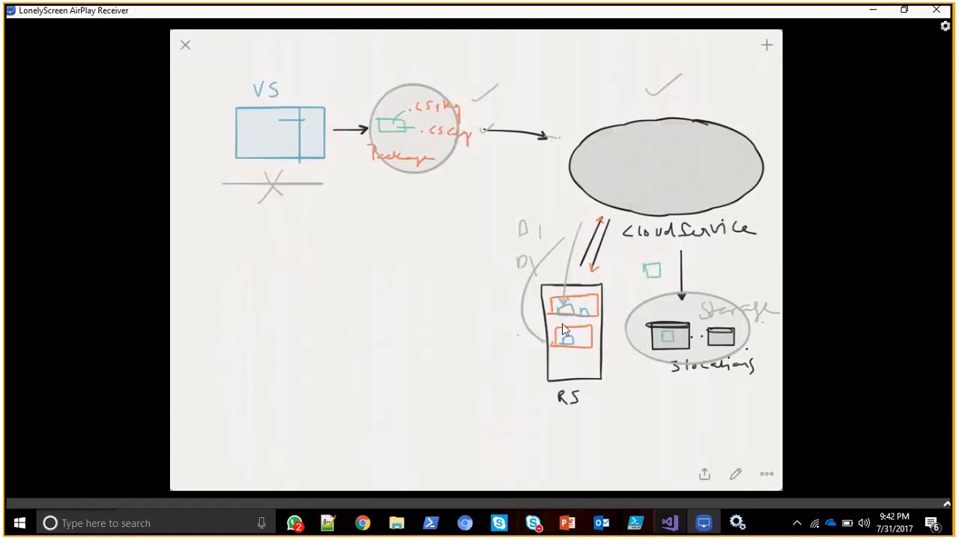
{"action": "key", "text": "alt+Tab"}
{"action": "left_click", "coordinate": [241, 182]}
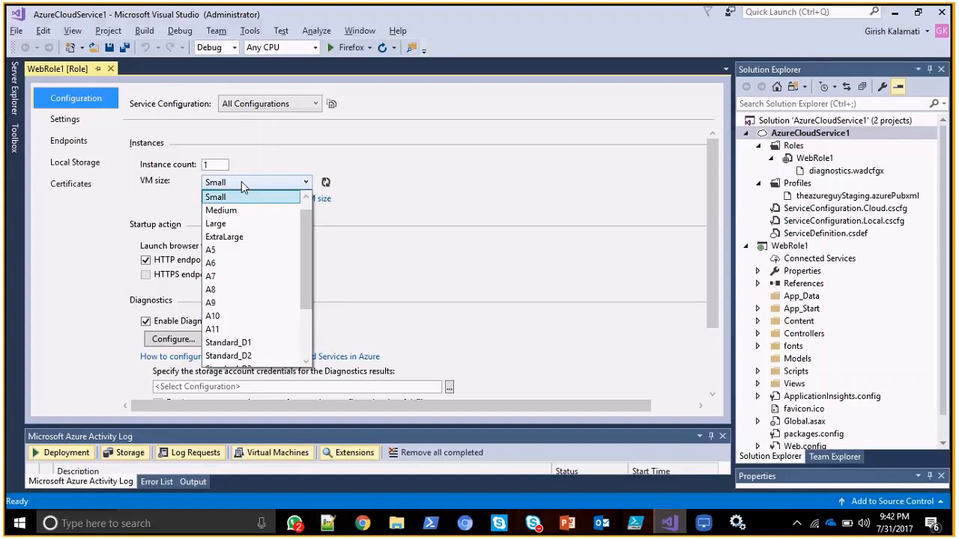
{"action": "left_click", "coordinate": [445, 211]}
{"action": "key", "text": "alt+Tab"}
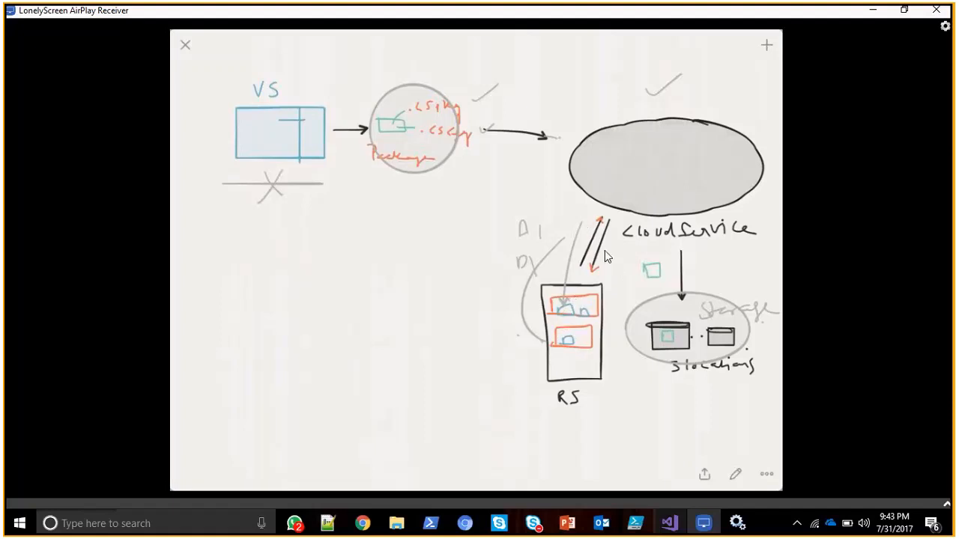
{"action": "key", "text": "alt+Tab"}
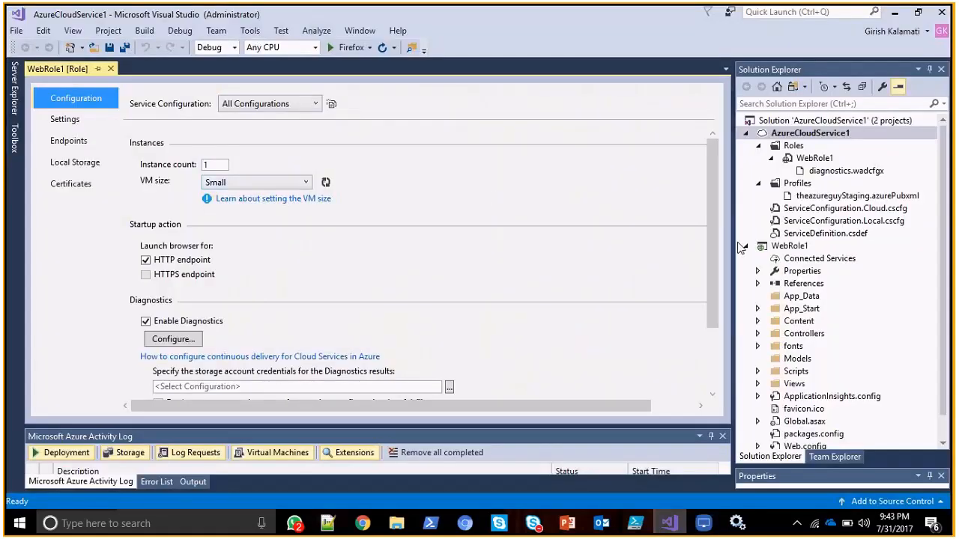
{"action": "left_click", "coordinate": [746, 134]}
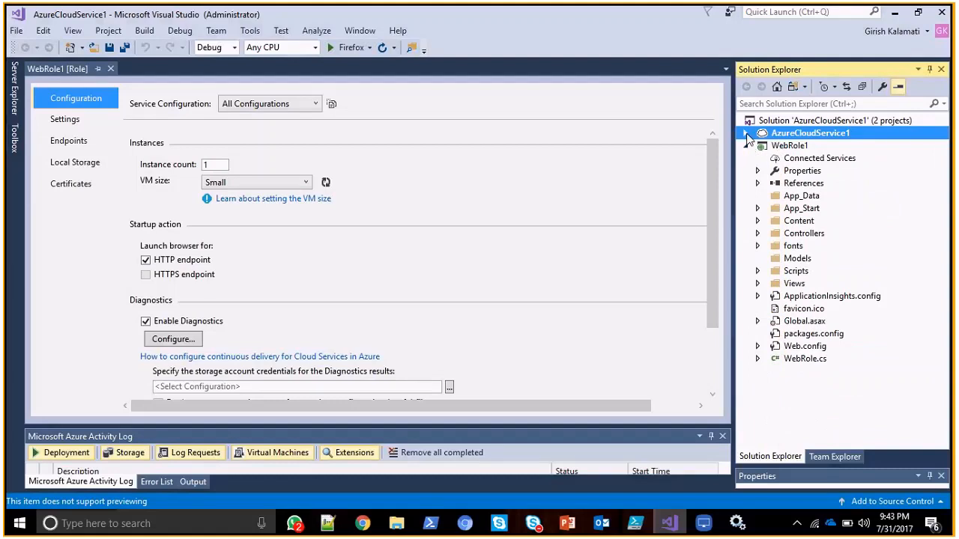
{"action": "left_click", "coordinate": [747, 133]}
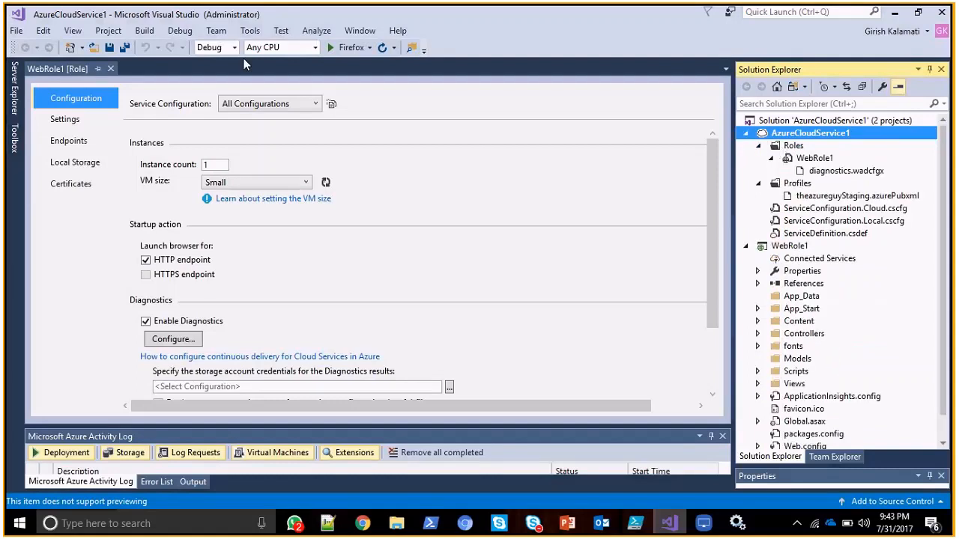
{"action": "left_click", "coordinate": [28, 29]}
{"action": "left_click", "coordinate": [28, 33]}
{"action": "left_click", "coordinate": [27, 34]}
{"action": "mouse_move", "coordinate": [212, 55]}
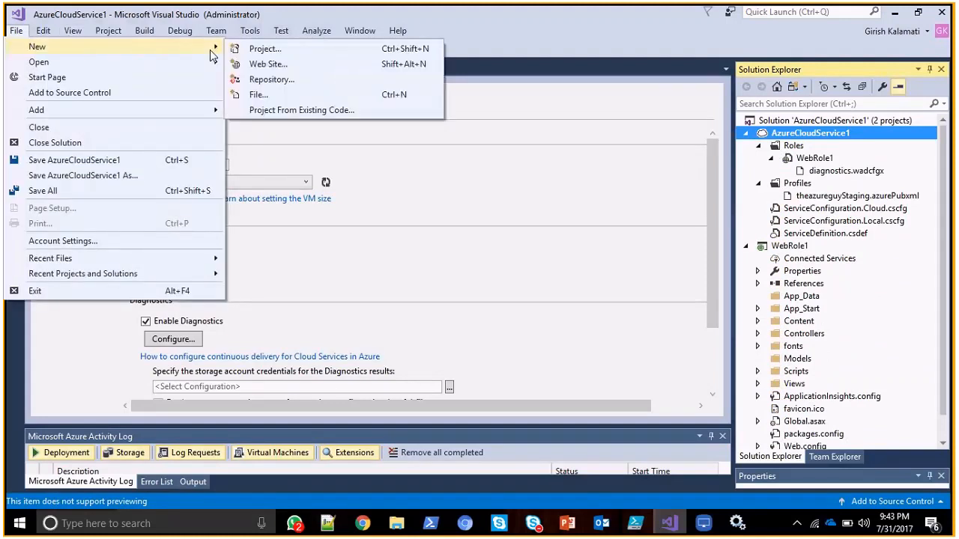
{"action": "left_click", "coordinate": [262, 50]}
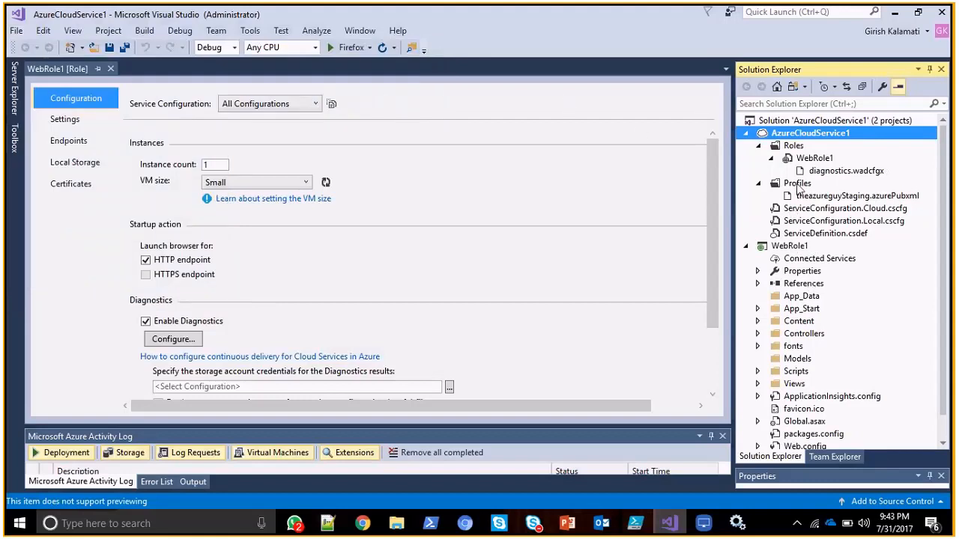
Open WebRole1's role properties and view the store names available for its certificate, keeping the current one.
{"action": "double_click", "coordinate": [811, 160]}
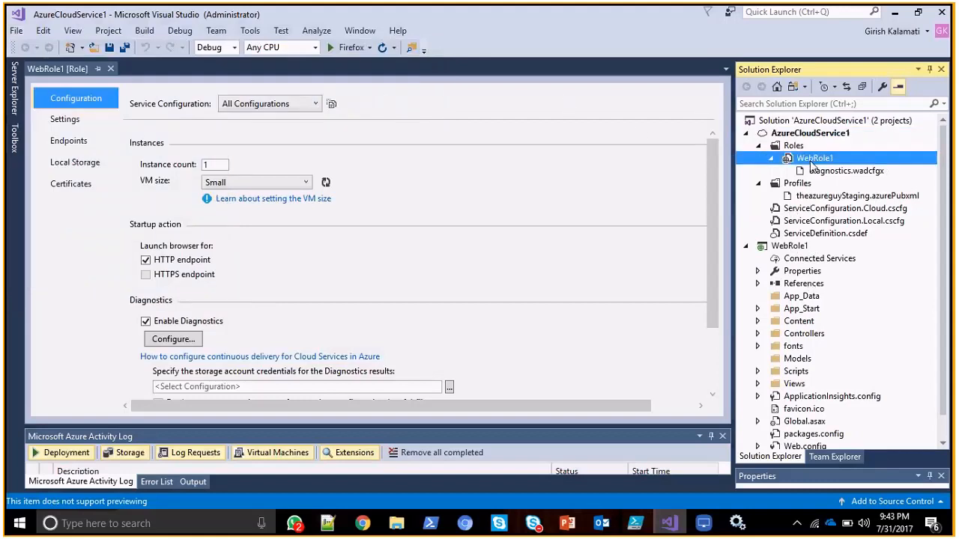
{"action": "left_click", "coordinate": [82, 187]}
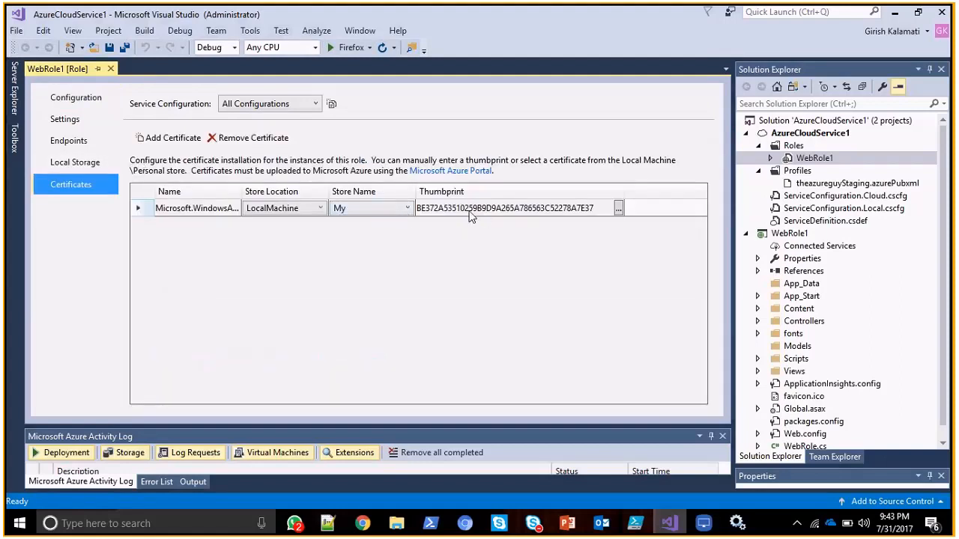
{"action": "left_click", "coordinate": [409, 208]}
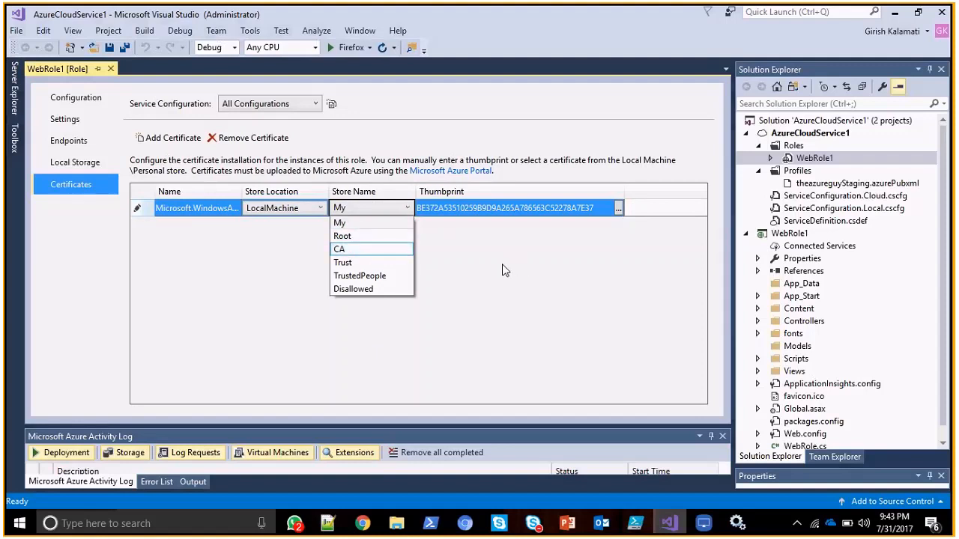
{"action": "left_click", "coordinate": [465, 270]}
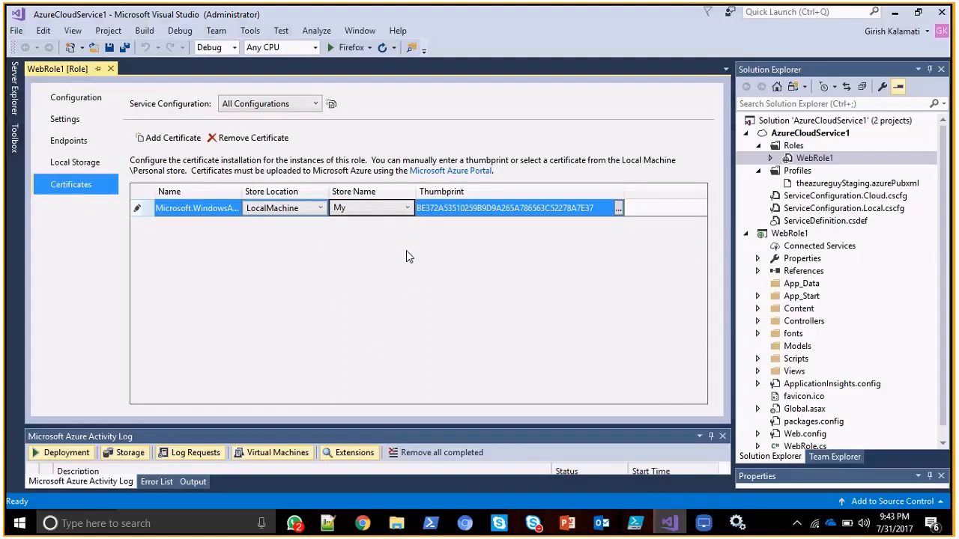
{"action": "left_click", "coordinate": [408, 208]}
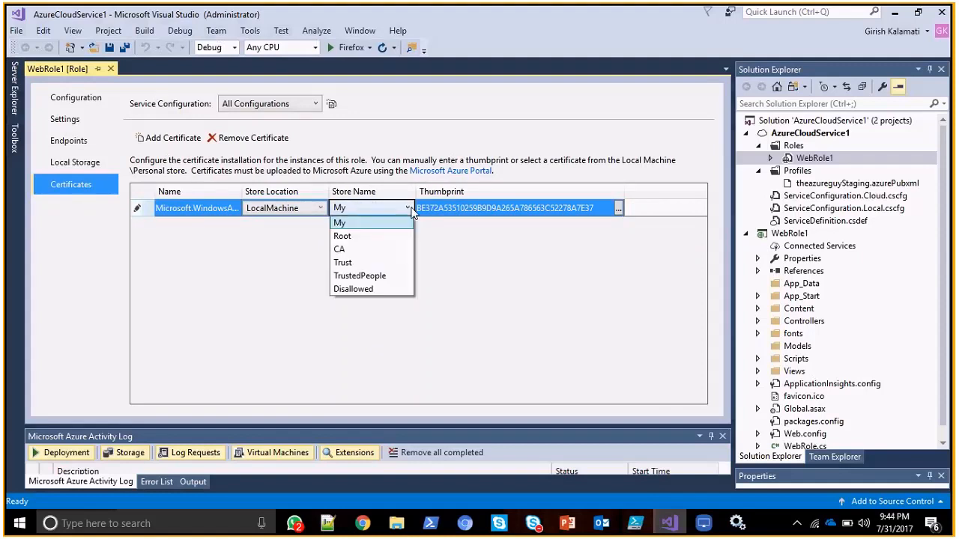
{"action": "left_click", "coordinate": [460, 279]}
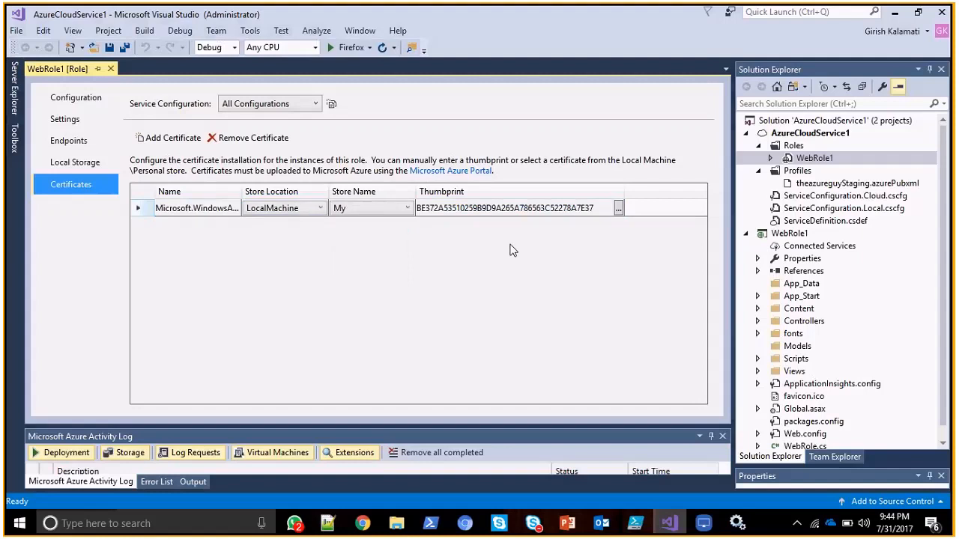
Minimize Visual Studio, switch to the Azure From Scratch.pptx presentation in PowerPoint, and view its comparison and Virtual Machine Sizing slides.
{"action": "left_click", "coordinate": [895, 12]}
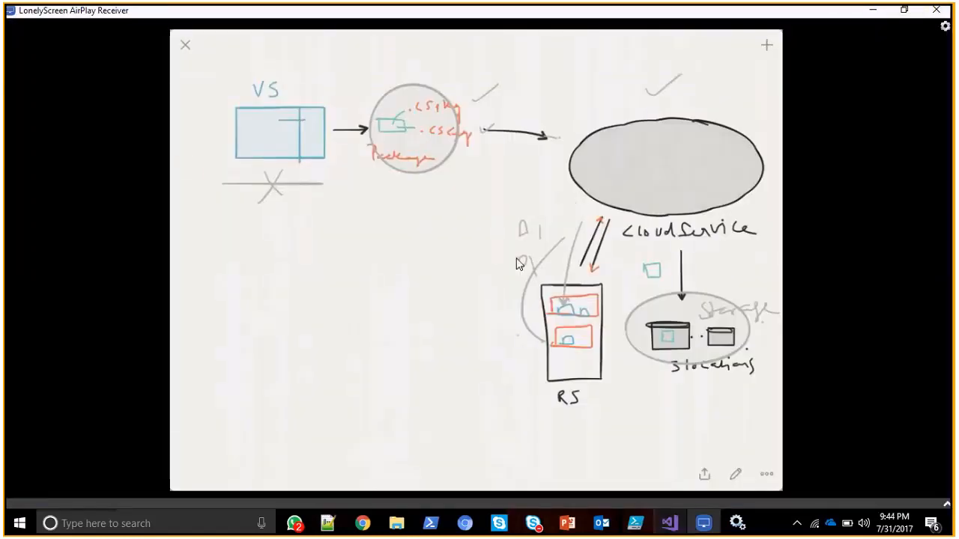
{"action": "key", "text": "alt+Tab"}
{"action": "key", "text": "Tab"}
{"action": "key", "text": "Tab"}
{"action": "key", "text": "Tab"}
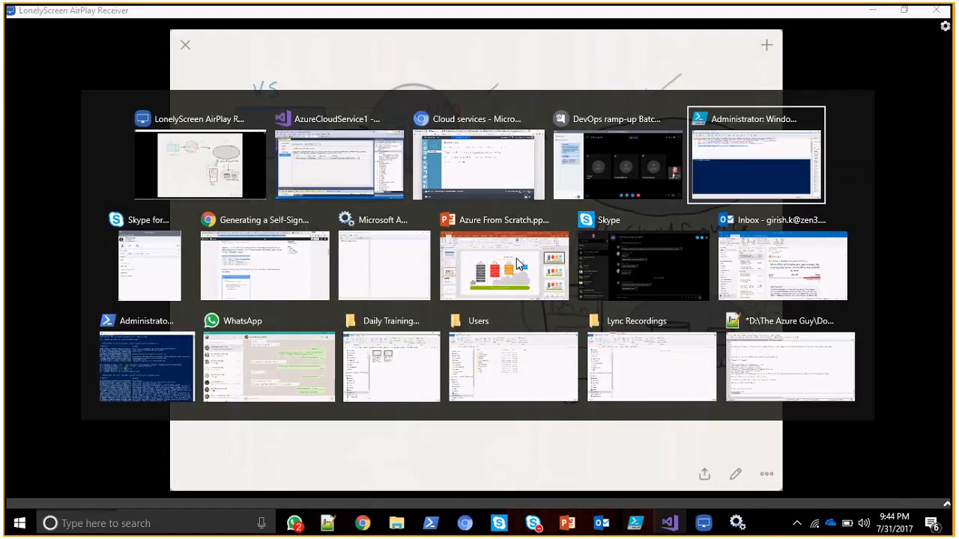
{"action": "left_click", "coordinate": [517, 263]}
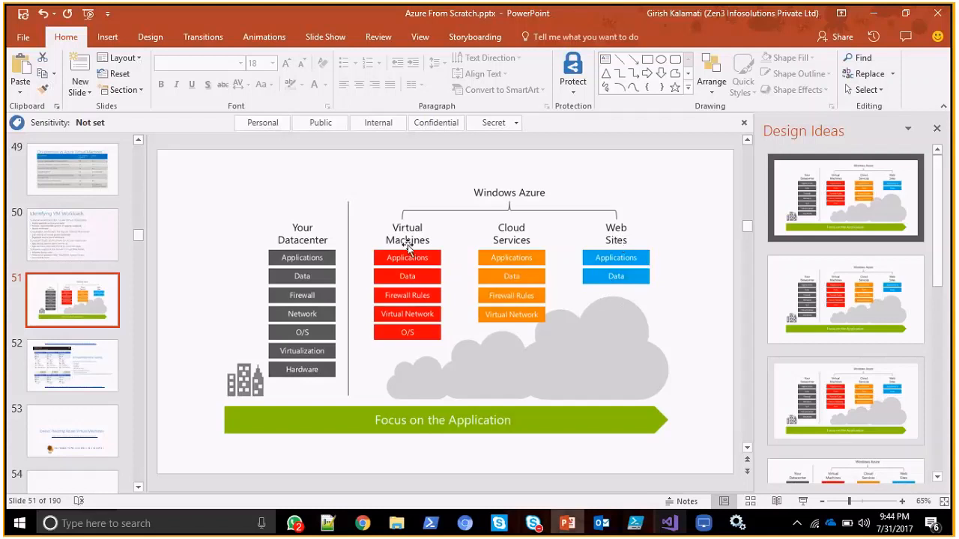
{"action": "key", "text": "Page_Down"}
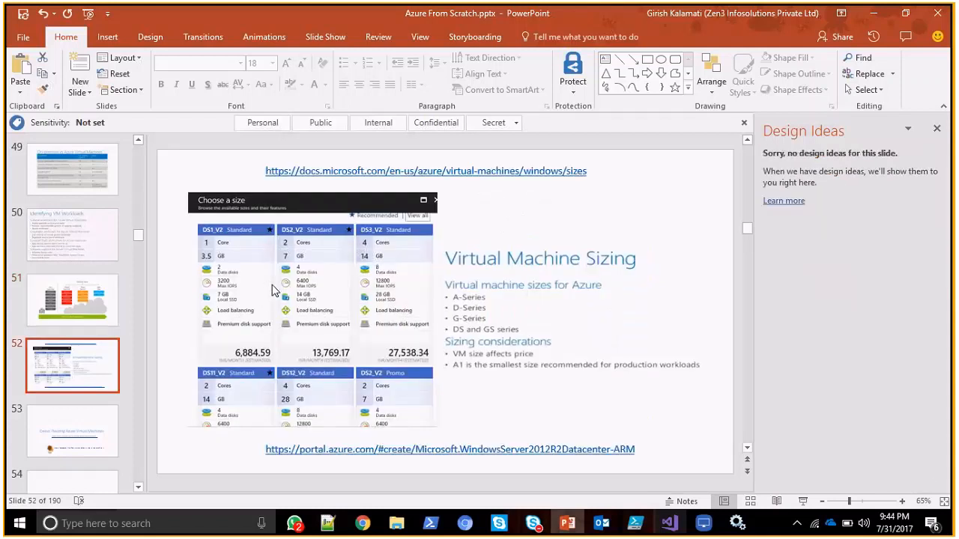
Switch back to the cloud service's scale page in the classic portal in the browser.
{"action": "key", "text": "alt+Tab"}
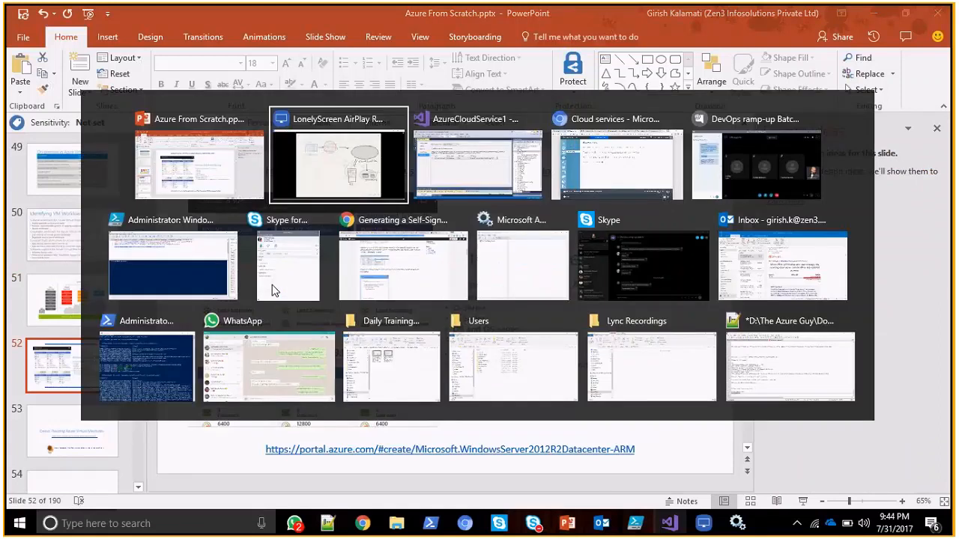
{"action": "key", "text": "alt+Tab"}
{"action": "key", "text": "alt+Tab"}
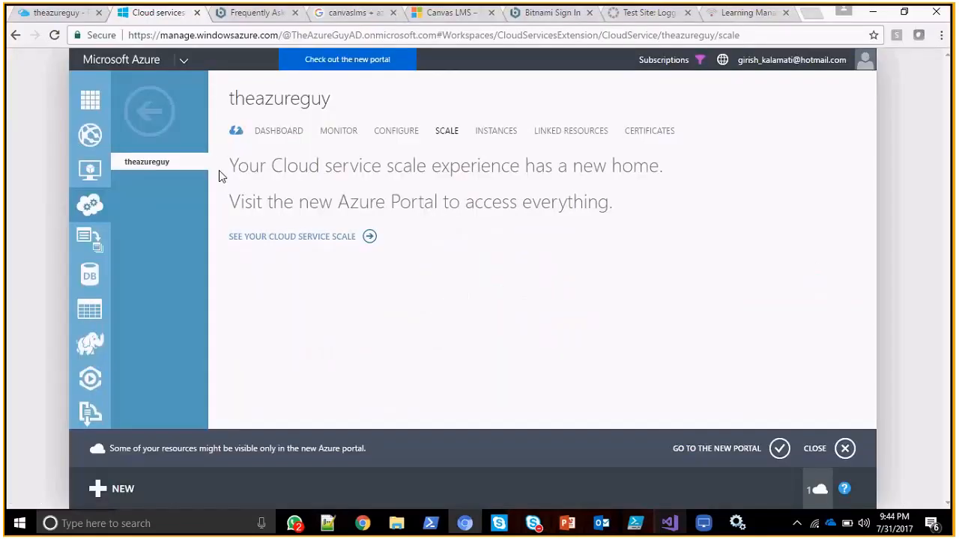
Switch to the new Azure portal and start creating a Windows Server 2012 R2 Datacenter virtual machine from the Compute marketplace category.
{"action": "left_click", "coordinate": [75, 13]}
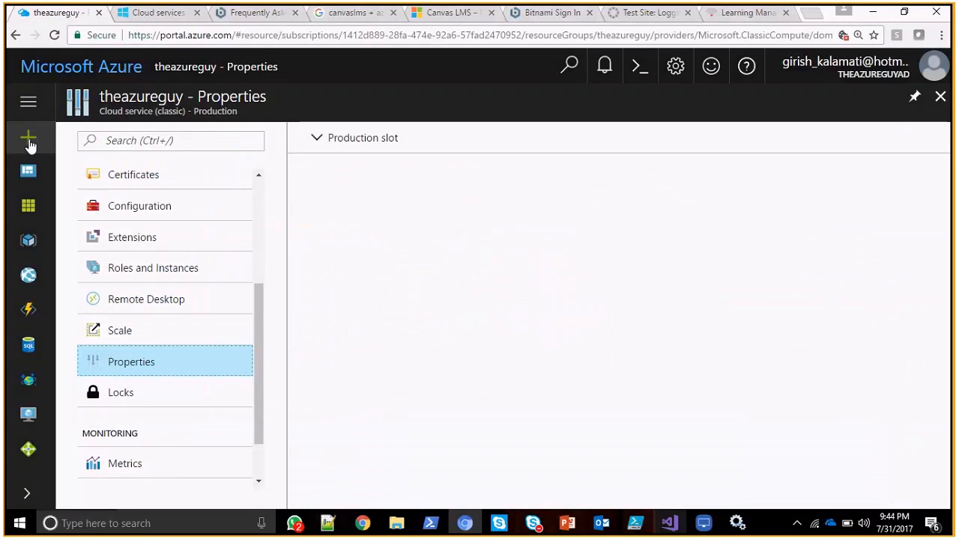
{"action": "left_click", "coordinate": [30, 143]}
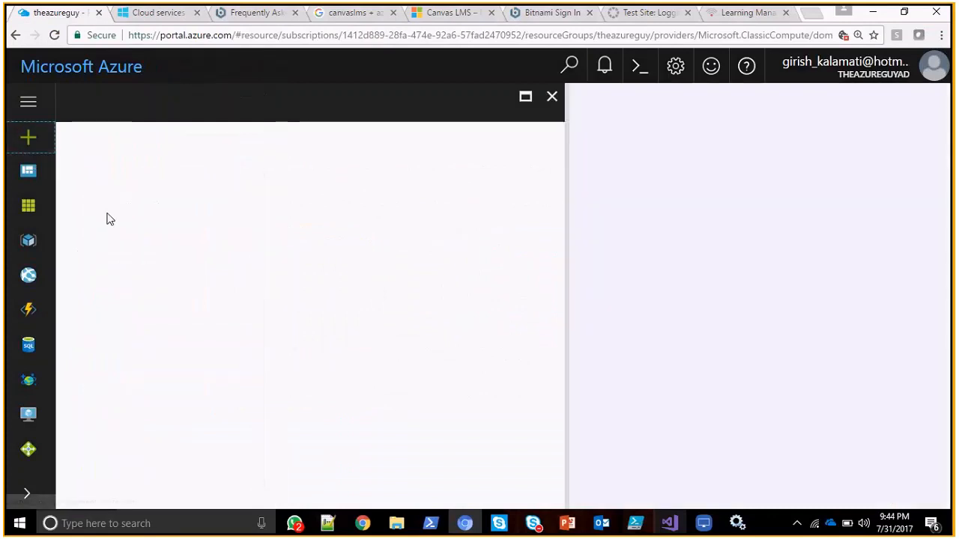
{"action": "left_click", "coordinate": [28, 206]}
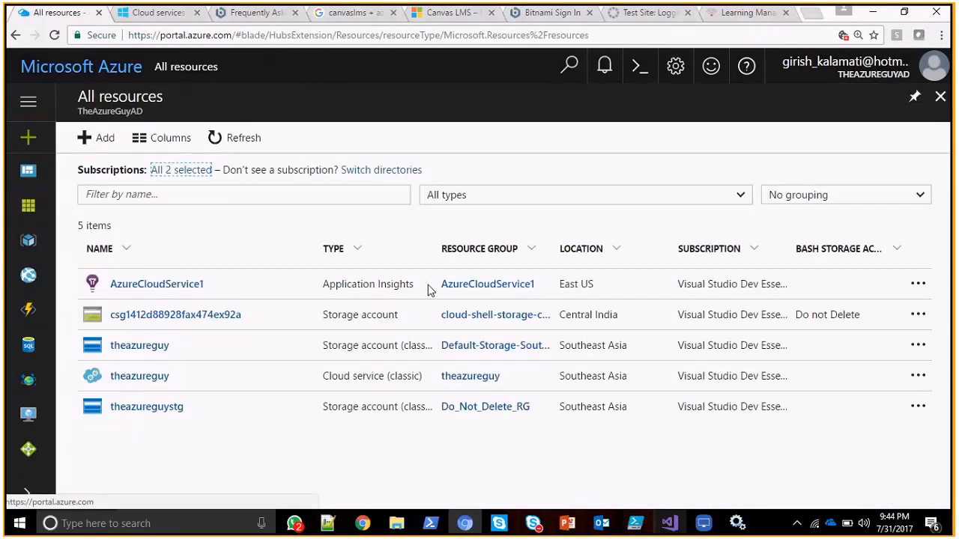
{"action": "left_click", "coordinate": [29, 137]}
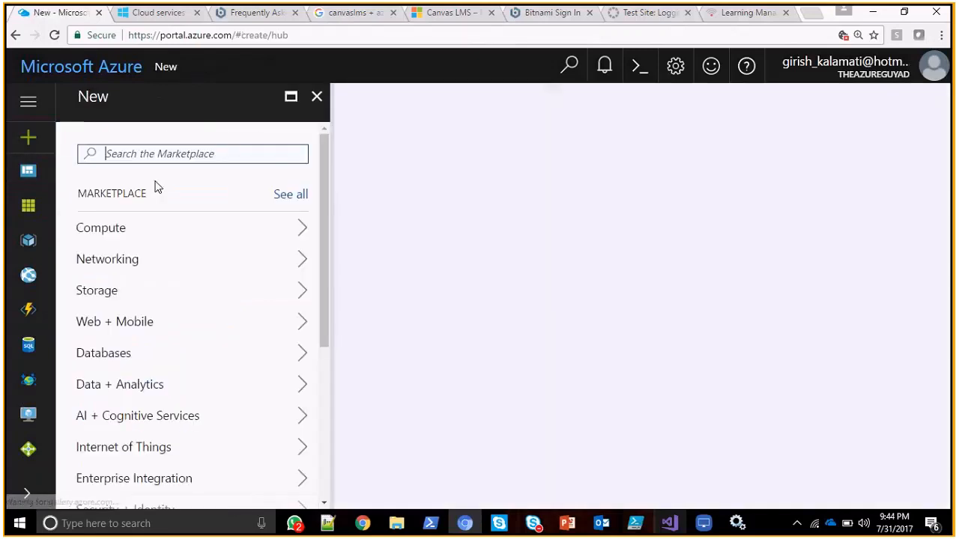
{"action": "left_click", "coordinate": [155, 229]}
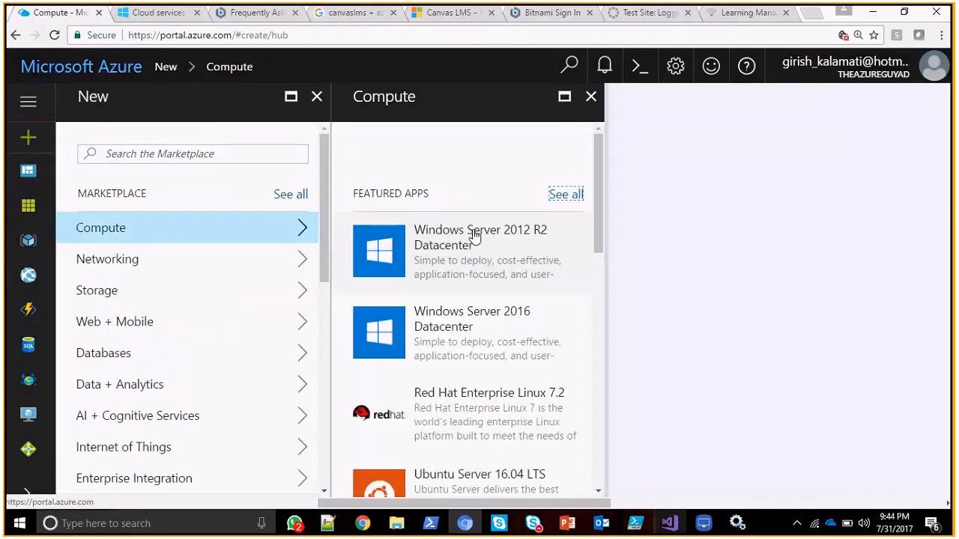
{"action": "left_click", "coordinate": [472, 243]}
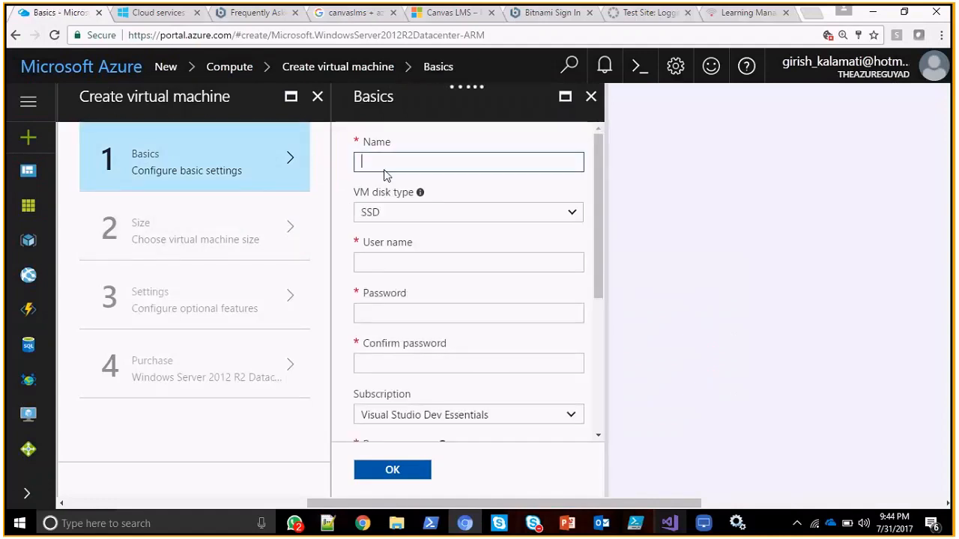
Name the new virtual machine theazuregiy1.
{"action": "type", "text": "theazuregiu"}
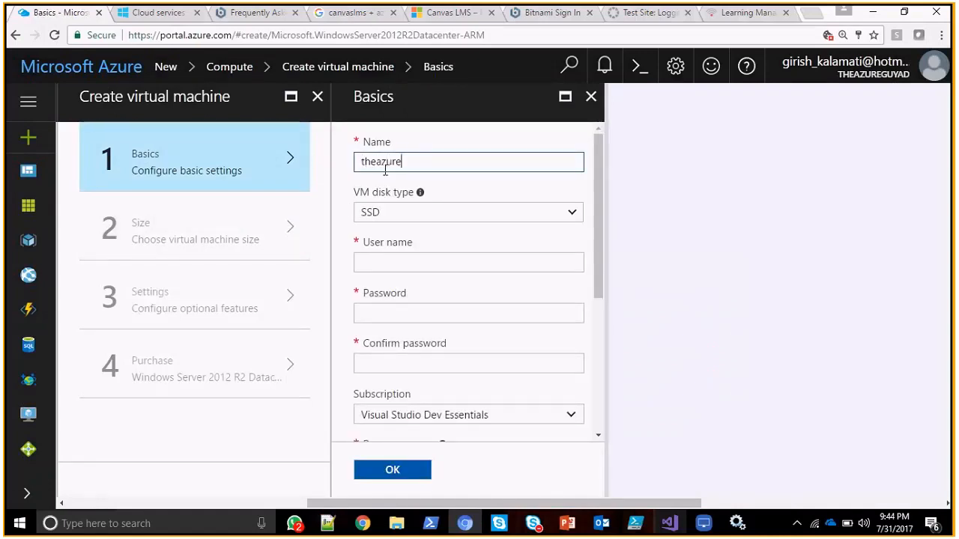
{"action": "key", "text": "BackSpace"}
{"action": "type", "text": "y1"}
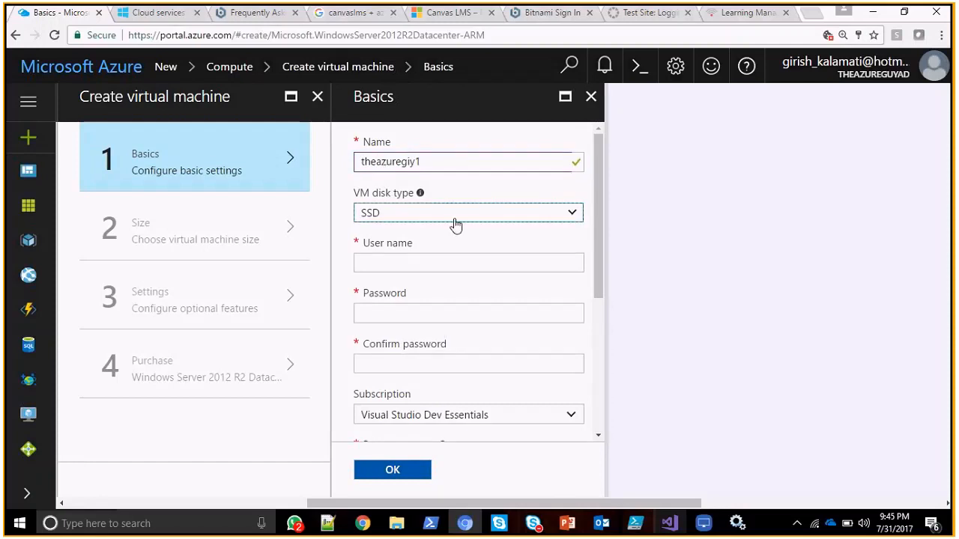
Set the virtual machine's user name to welcome123 and enter and confirm the administrator password.
{"action": "left_click", "coordinate": [481, 261]}
{"action": "type", "text": "welcome"}
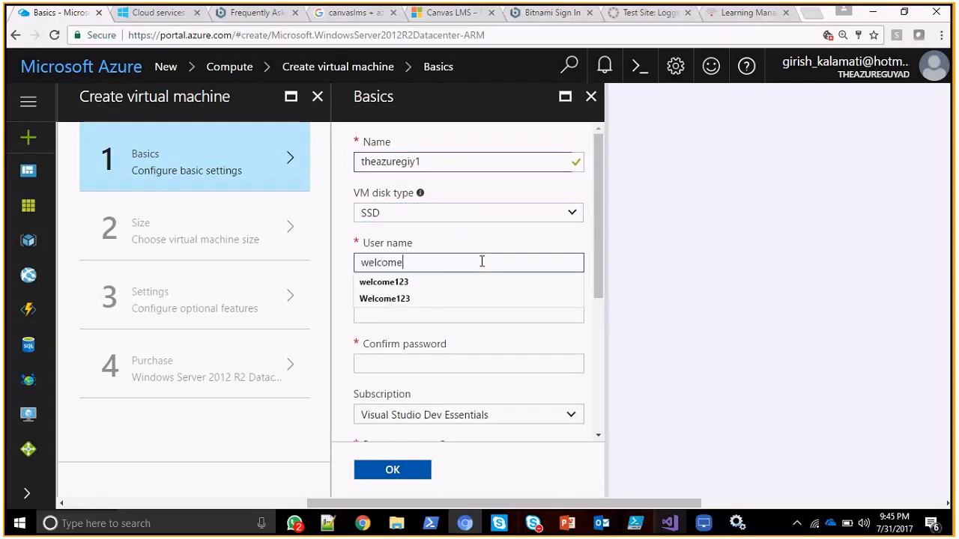
{"action": "key", "text": "Down"}
{"action": "key", "text": "Return"}
{"action": "key", "text": "Tab"}
{"action": "key", "text": "Tab"}
{"action": "type", "text": "********"}
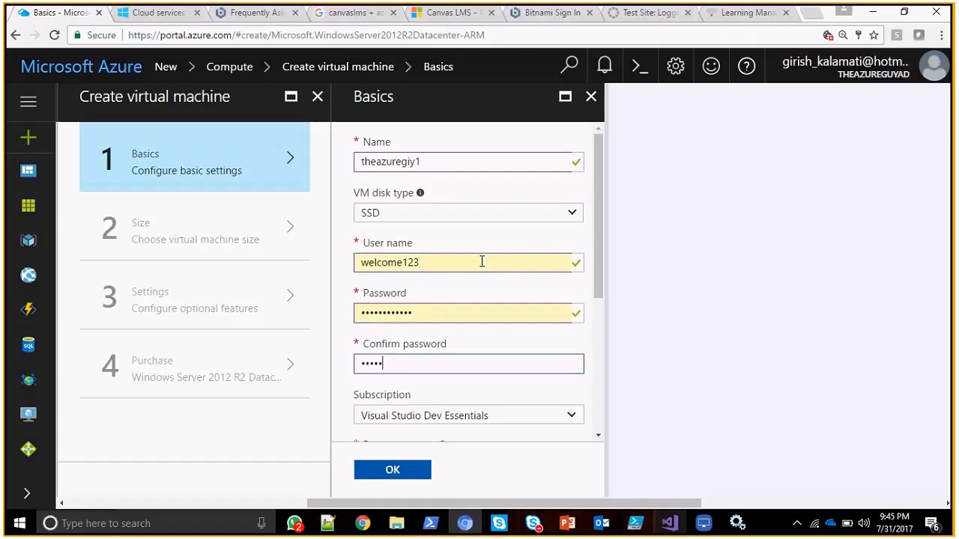
{"action": "type", "text": "****"}
Create a new resource group named TestRG in Southeast Asia and submit the basic settings to reach the size selection.
{"action": "key", "text": "Tab"}
{"action": "key", "text": "Tab"}
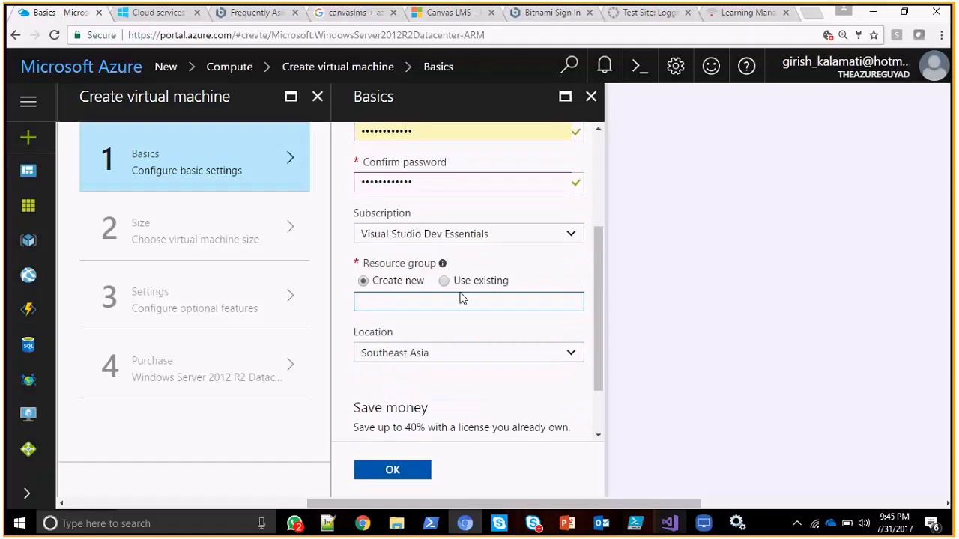
{"action": "type", "text": "TestRG"}
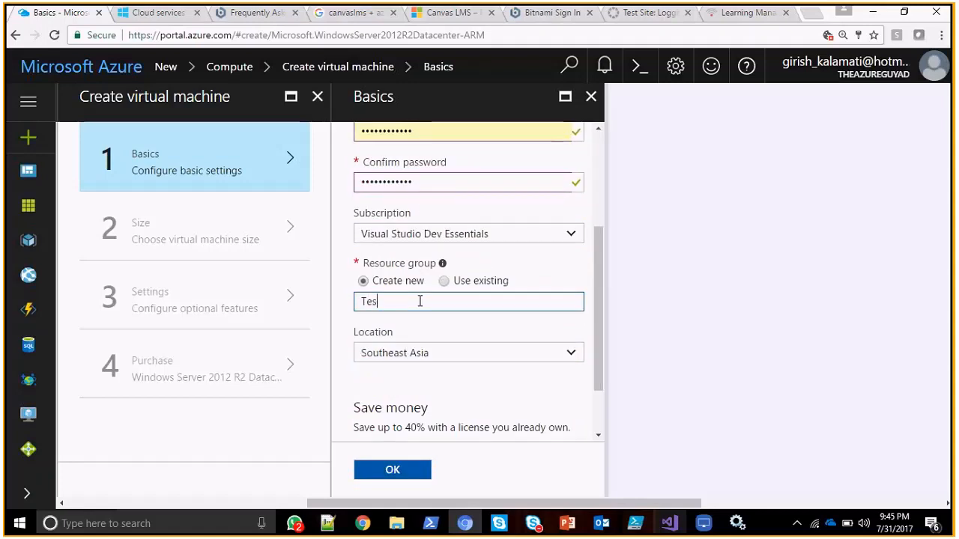
{"action": "key", "text": "Tab"}
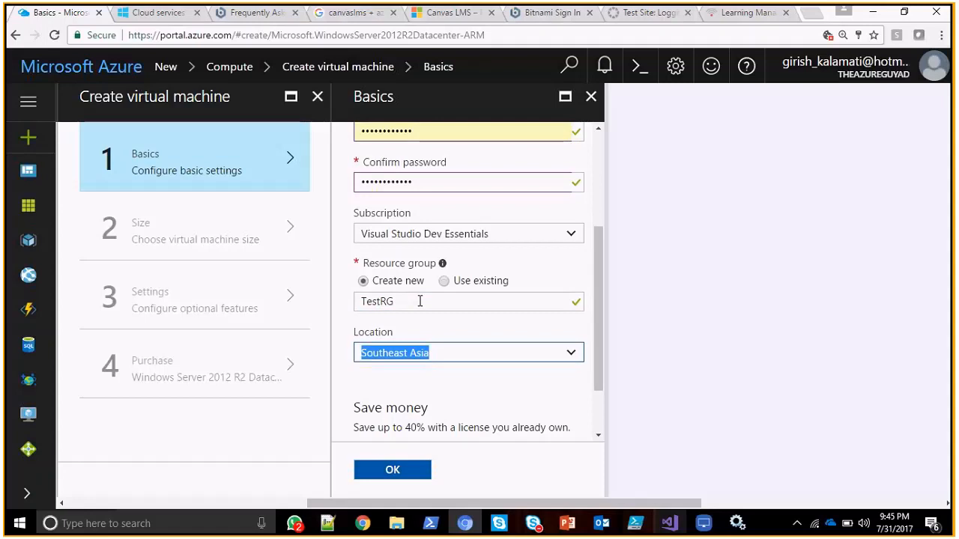
{"action": "key", "text": "Return"}
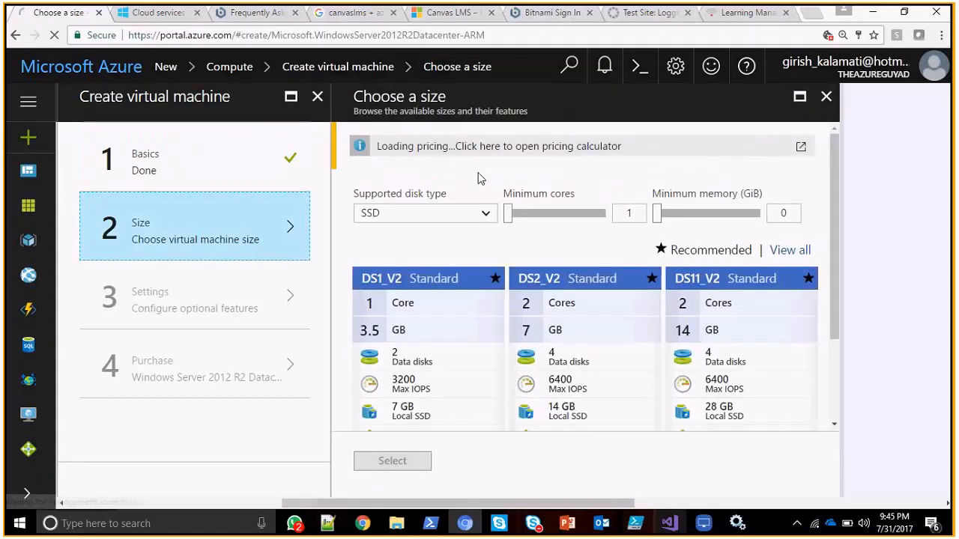
Set the supported disk type to HDD and show all virtual machine sizes instead of only the recommended ones.
{"action": "left_click", "coordinate": [440, 214]}
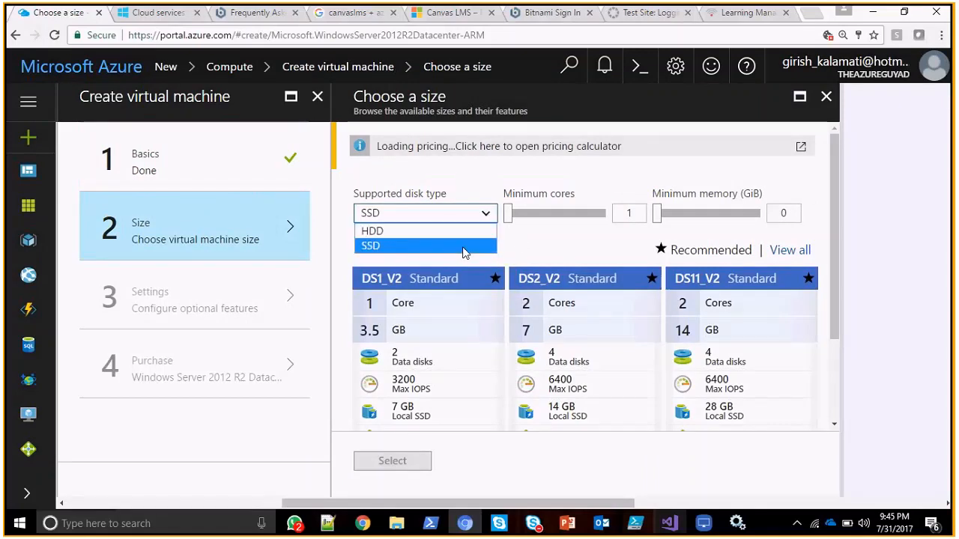
{"action": "left_click", "coordinate": [463, 231]}
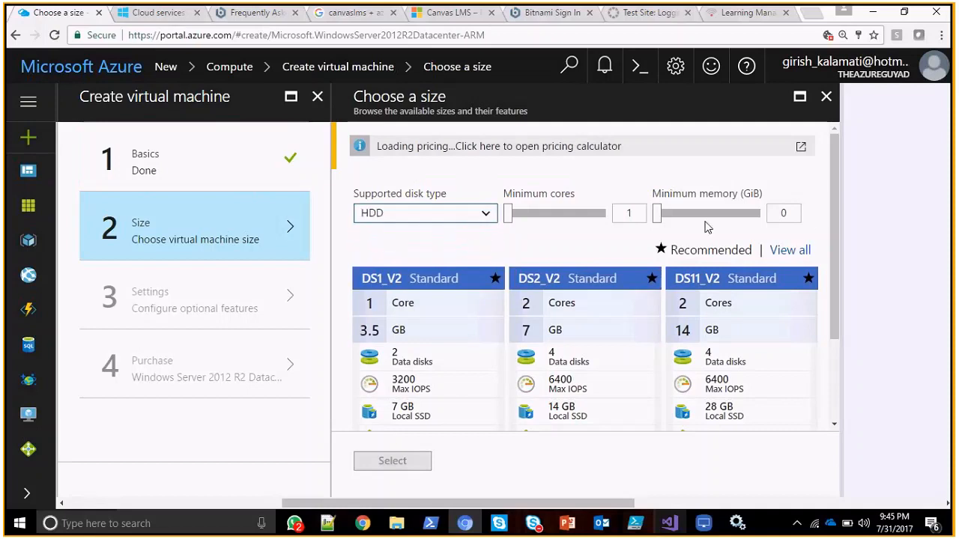
{"action": "left_click", "coordinate": [806, 253]}
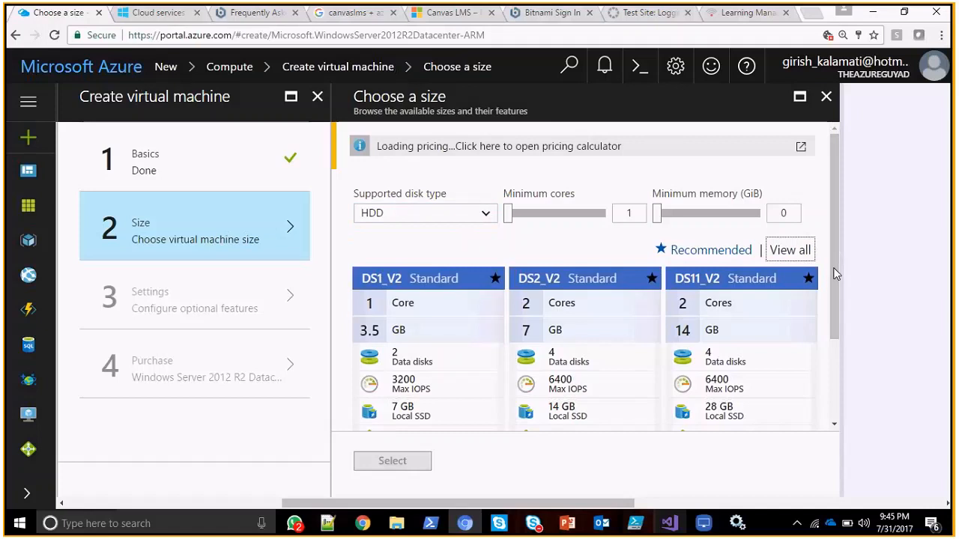
Examine the cores, memory, data disks and IOPS of the available sizes from the DS series through A0 and A1 Basic.
{"action": "scroll", "coordinate": [831, 299], "scroll_direction": "down", "scroll_amount": 5}
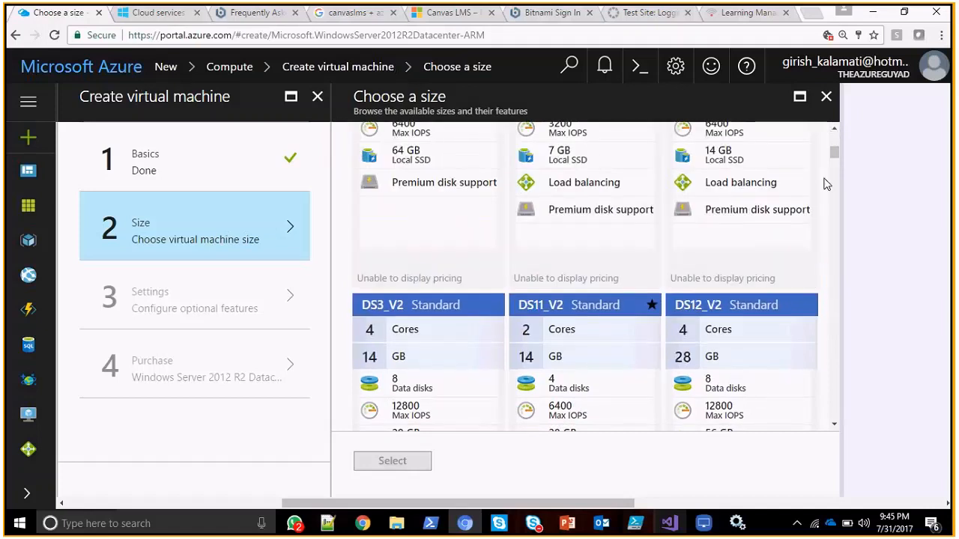
{"action": "scroll", "coordinate": [836, 156], "scroll_direction": "up", "scroll_amount": 2}
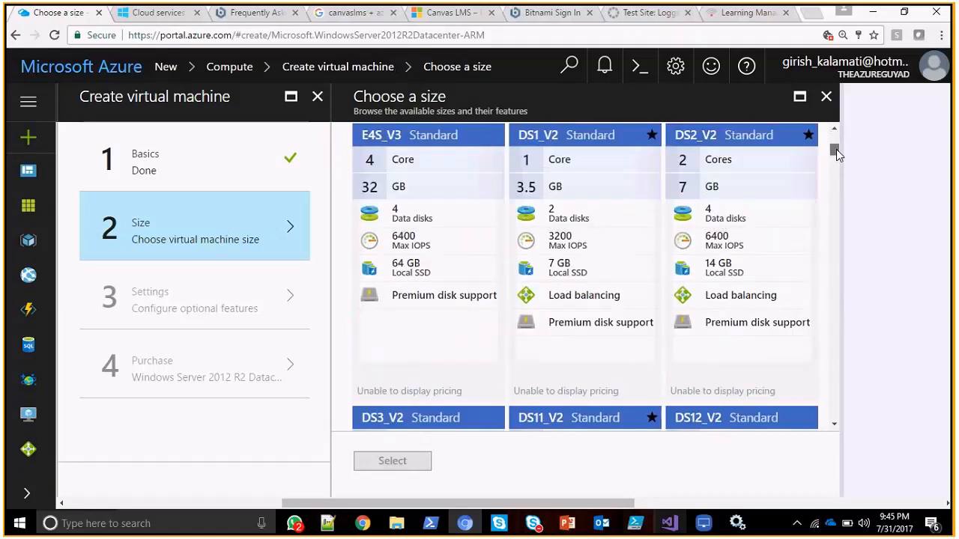
{"action": "scroll", "coordinate": [837, 156], "scroll_direction": "down", "scroll_amount": 1}
{"action": "scroll", "coordinate": [837, 156], "scroll_direction": "up", "scroll_amount": 3}
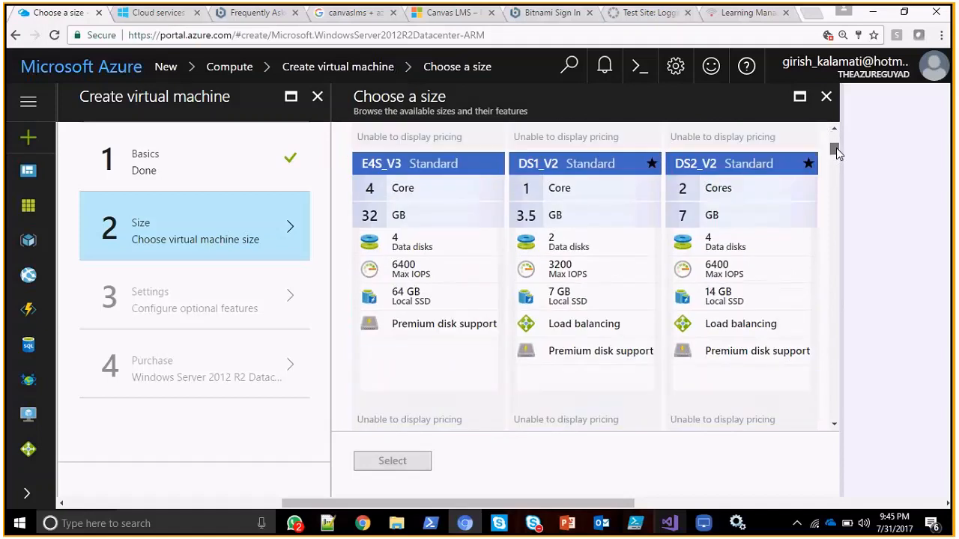
{"action": "scroll", "coordinate": [563, 225], "scroll_direction": "down", "scroll_amount": 1}
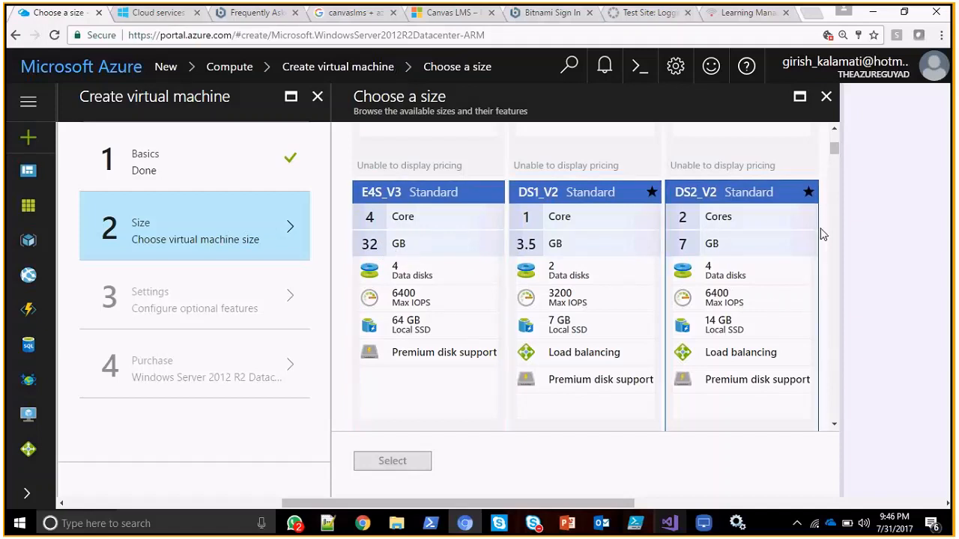
{"action": "scroll", "coordinate": [824, 224], "scroll_direction": "down", "scroll_amount": 10}
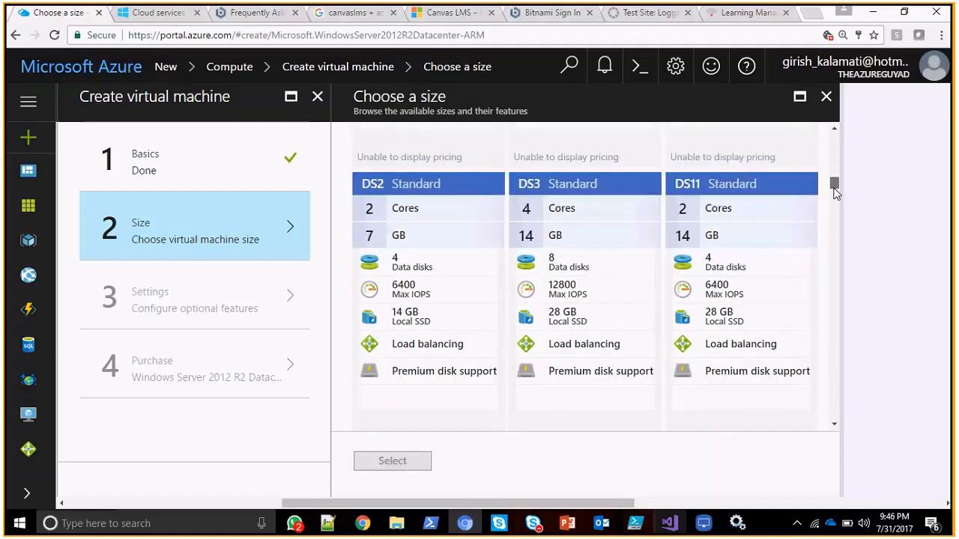
{"action": "left_click_drag", "start_coordinate": [835, 191], "coordinate": [835, 277]}
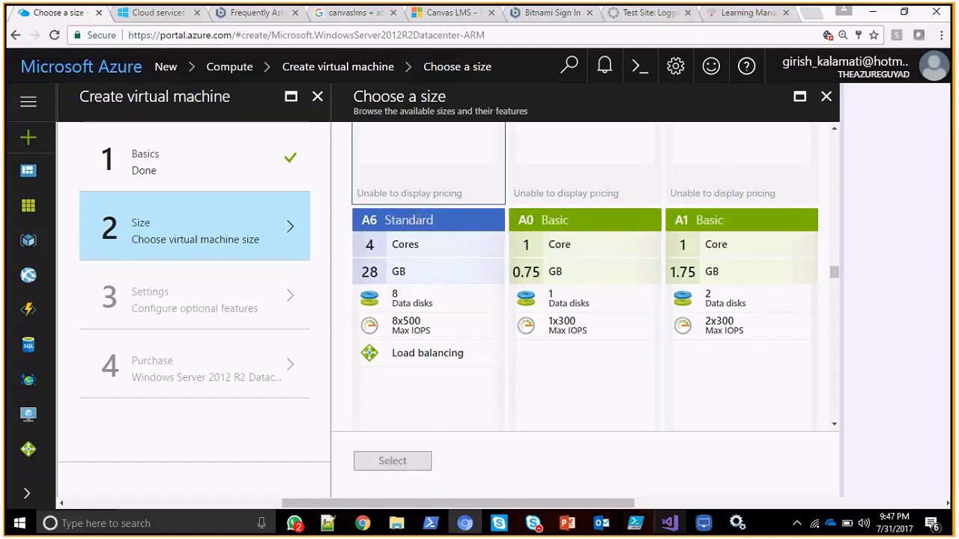
Switch to the Azure From Scratch.pptx presentation in PowerPoint and view the Resizing Azure Virtual Machines and Virtual Machine Sizing slides.
{"action": "key", "text": "alt+Tab"}
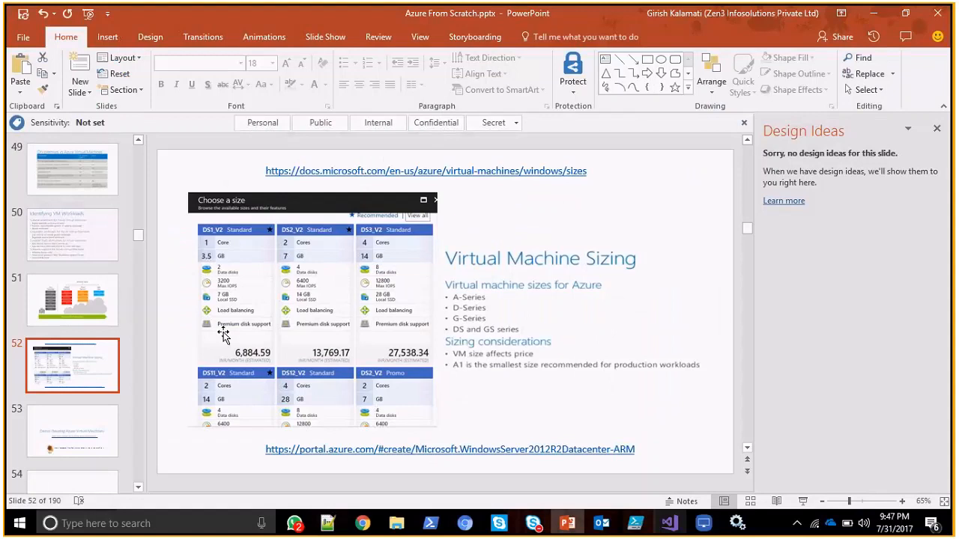
{"action": "left_click", "coordinate": [78, 426]}
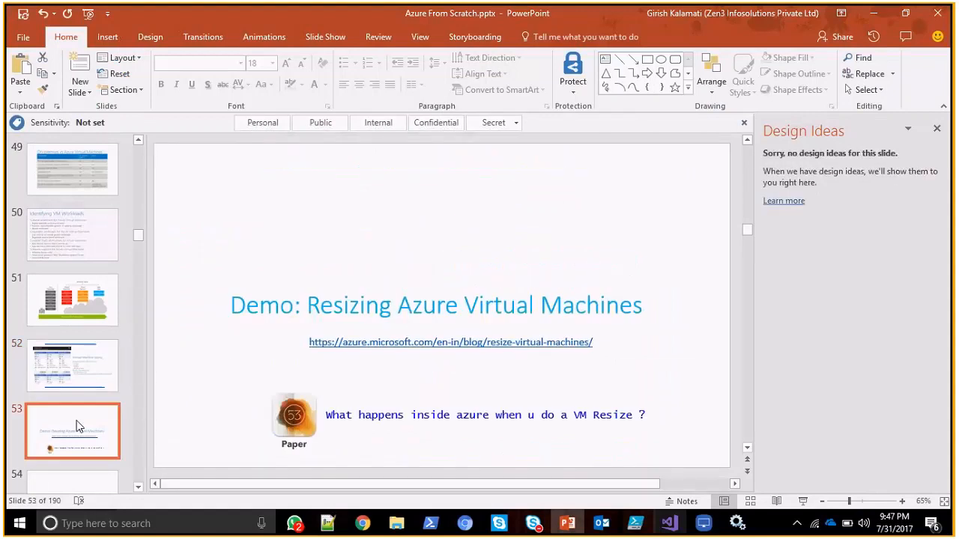
{"action": "left_click", "coordinate": [324, 416]}
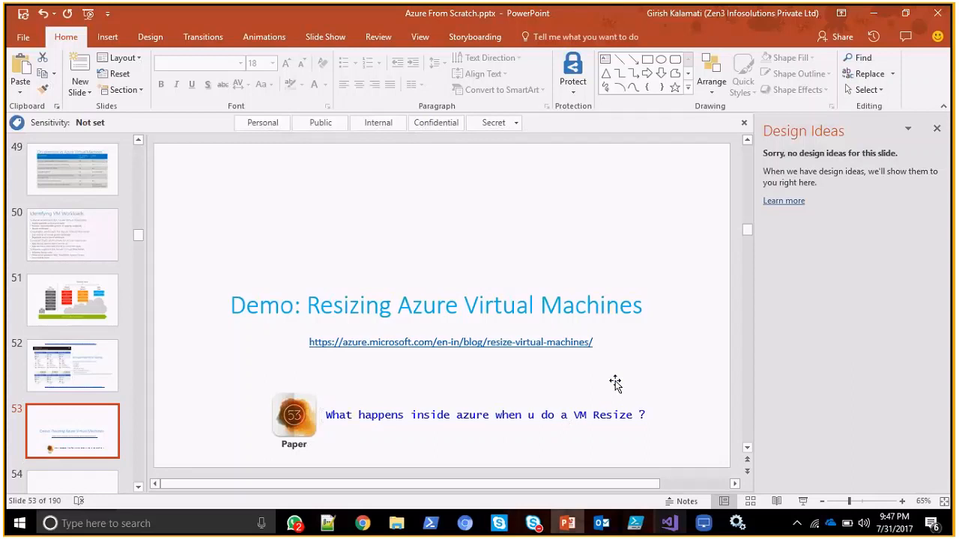
{"action": "left_click", "coordinate": [63, 380]}
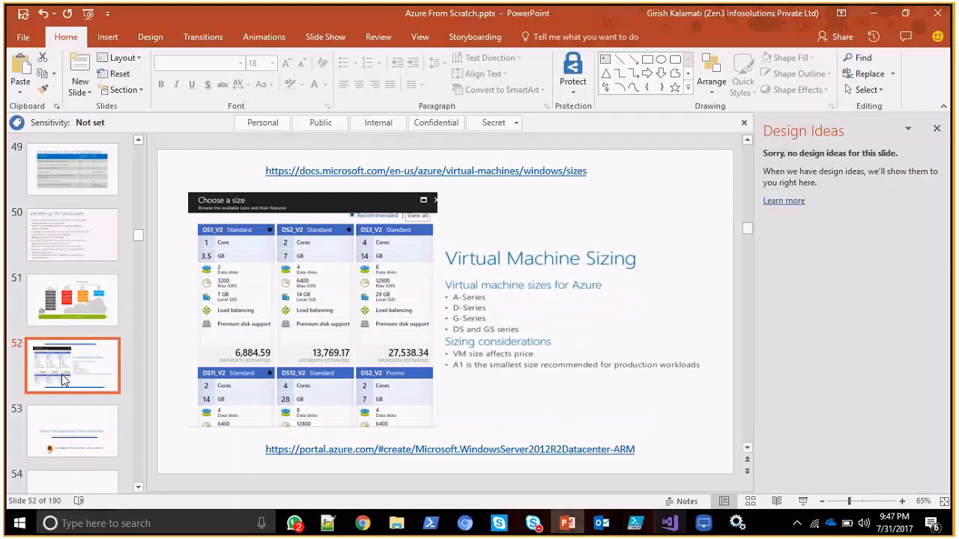
Alternate between the portal's virtual machine size list and the cloud service sketch in LonelyScreen, ending on the size list.
{"action": "key", "text": "alt+Tab"}
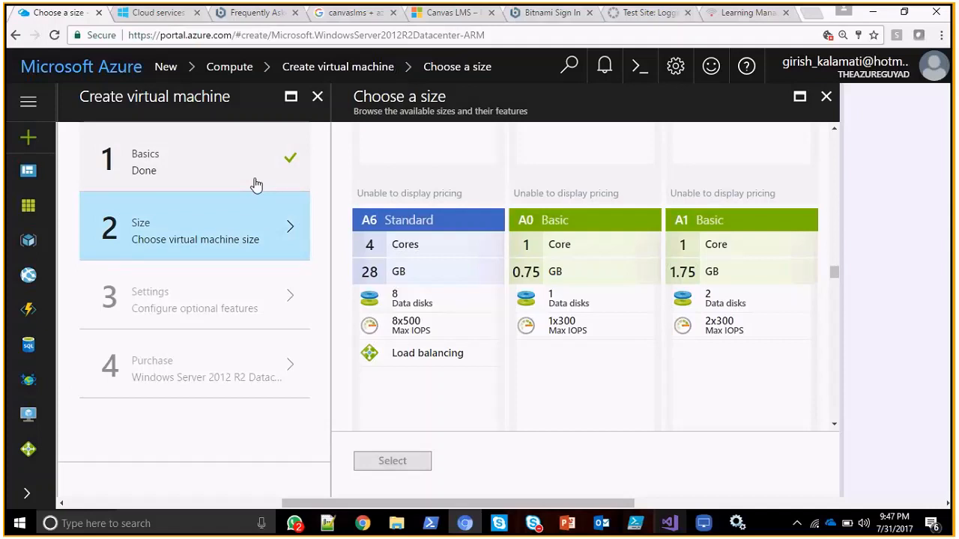
{"action": "key", "text": "alt+Tab"}
{"action": "key", "text": "alt+Tab"}
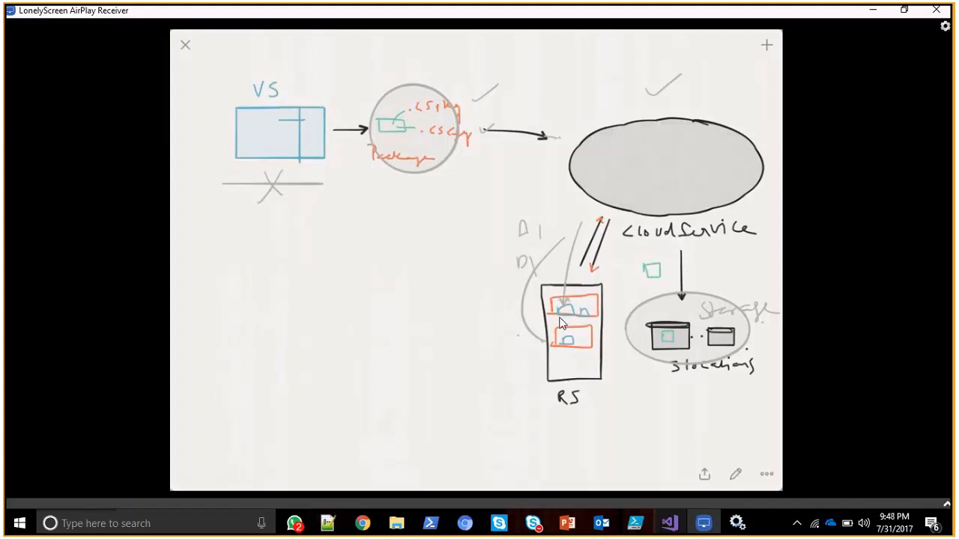
{"action": "key", "text": "alt+Tab"}
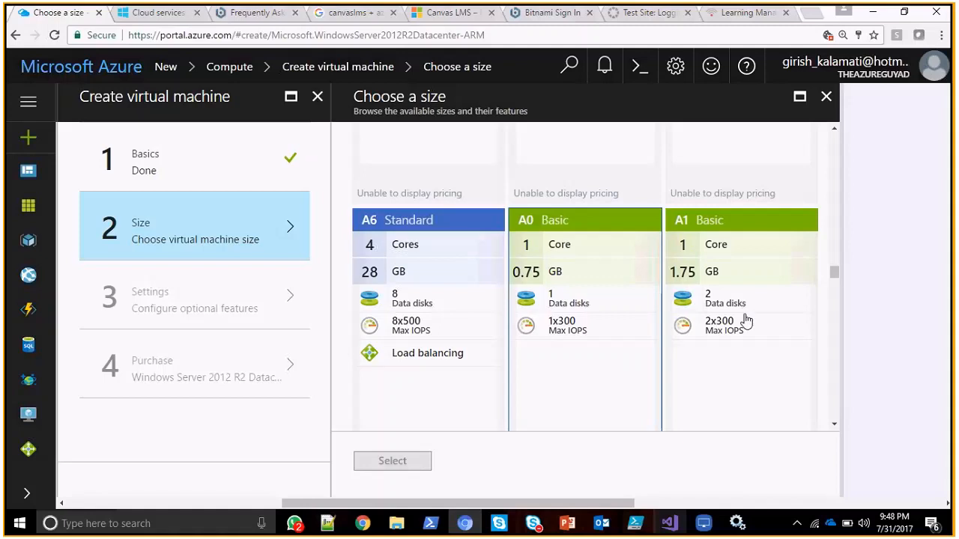
Review the supported disk type options for the size list and return to the virtual machine's Basics settings.
{"action": "left_click_drag", "start_coordinate": [835, 272], "coordinate": [837, 131]}
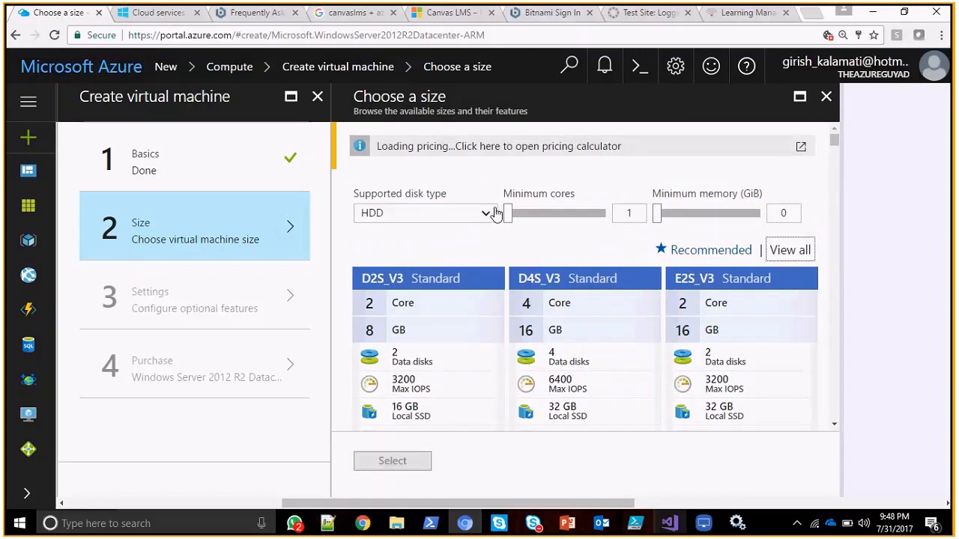
{"action": "left_click", "coordinate": [475, 222]}
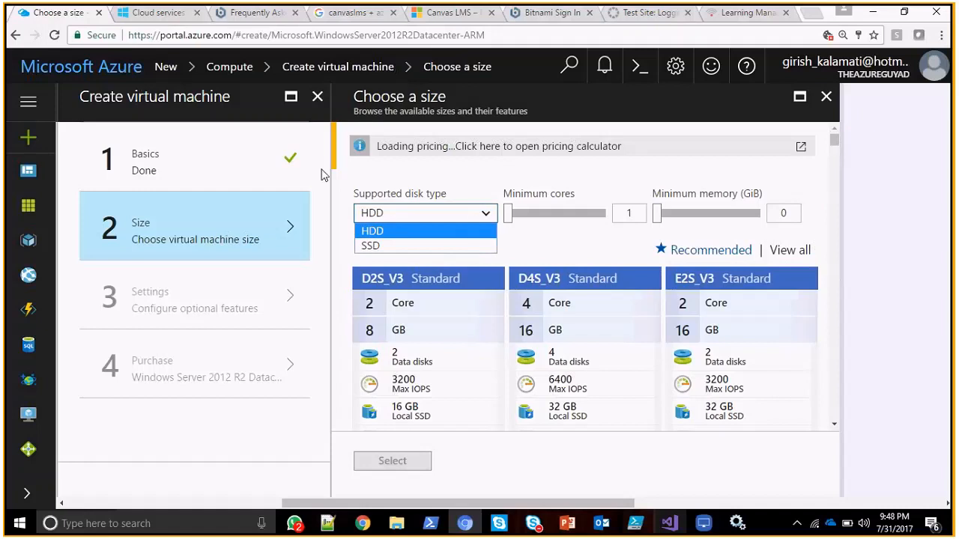
{"action": "left_click", "coordinate": [264, 168]}
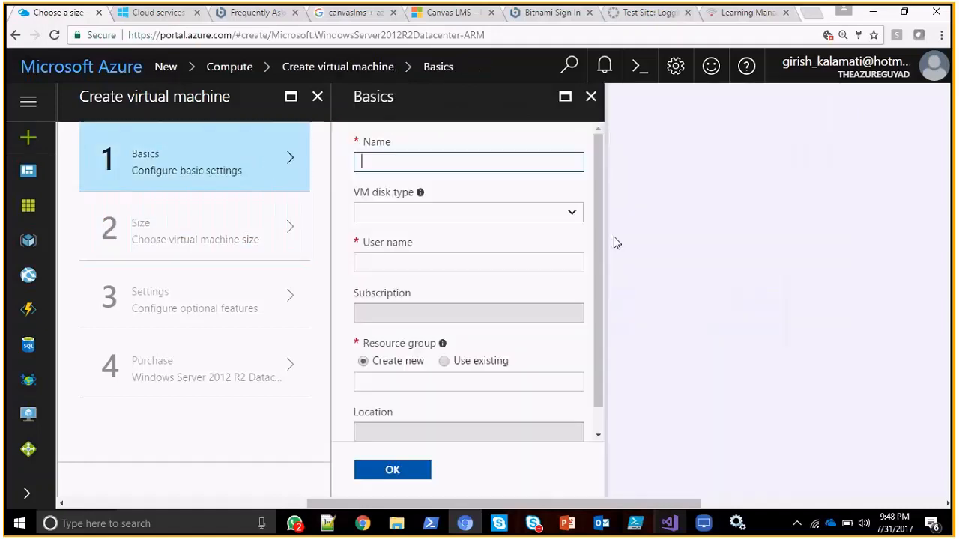
Try setting the virtual machine's location to West US.
{"action": "scroll", "coordinate": [546, 253], "scroll_direction": "down", "scroll_amount": 3}
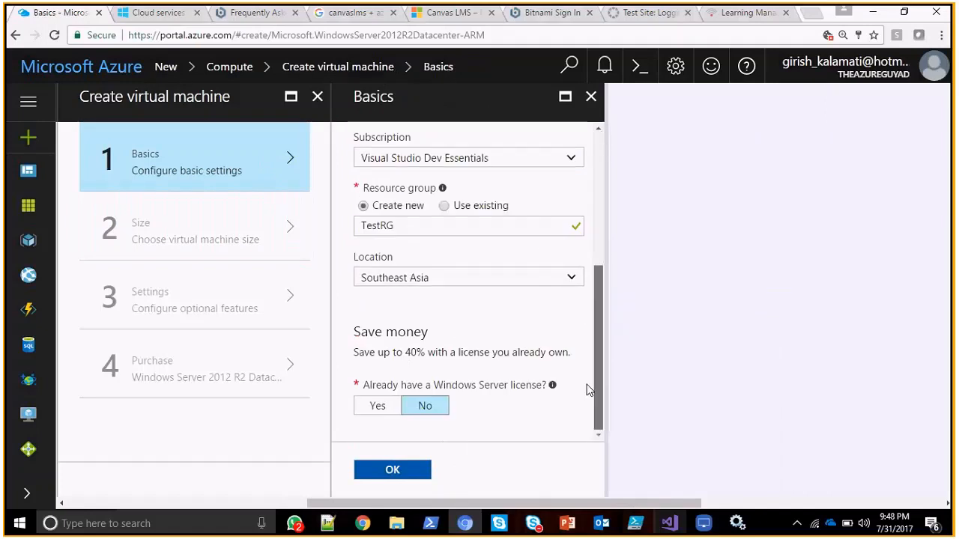
{"action": "left_click", "coordinate": [573, 281]}
{"action": "left_click", "coordinate": [574, 280]}
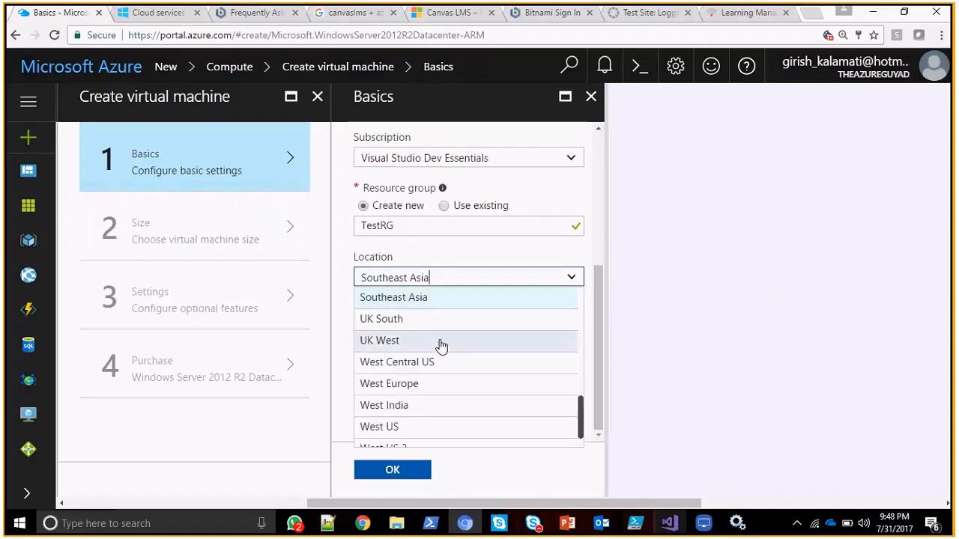
{"action": "left_click", "coordinate": [408, 427]}
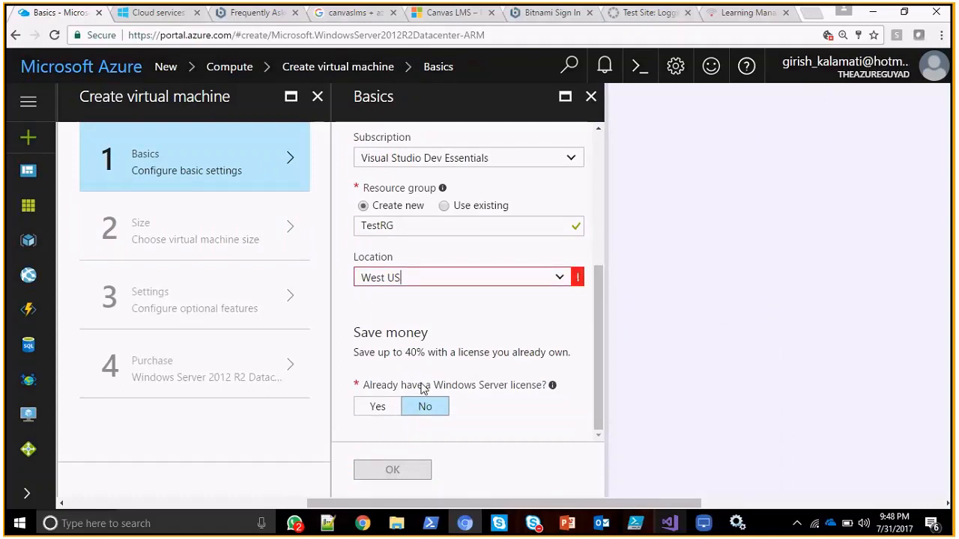
Check the validation message for the West US location and review the list of available locations.
{"action": "scroll", "coordinate": [605, 187], "scroll_direction": "up", "scroll_amount": 4}
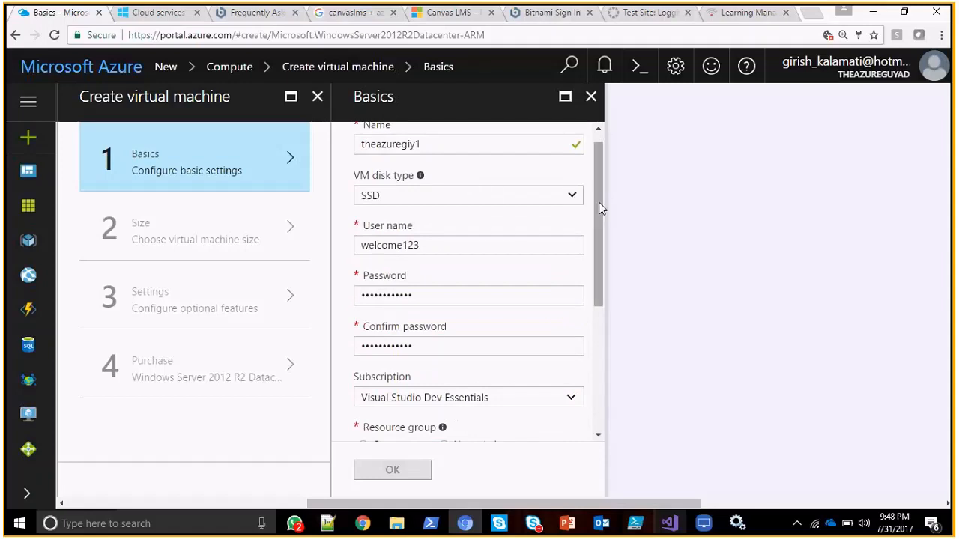
{"action": "scroll", "coordinate": [599, 209], "scroll_direction": "down", "scroll_amount": 3}
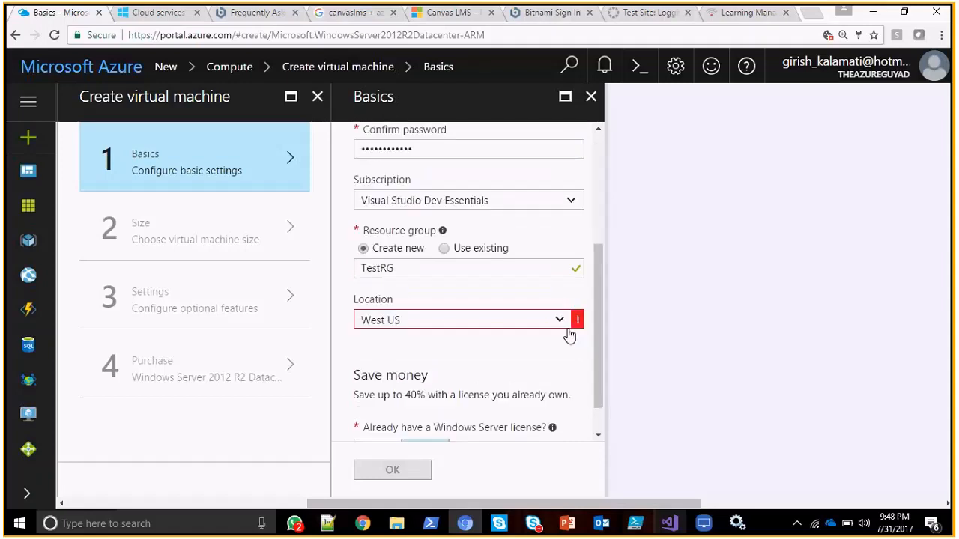
{"action": "mouse_move", "coordinate": [579, 323]}
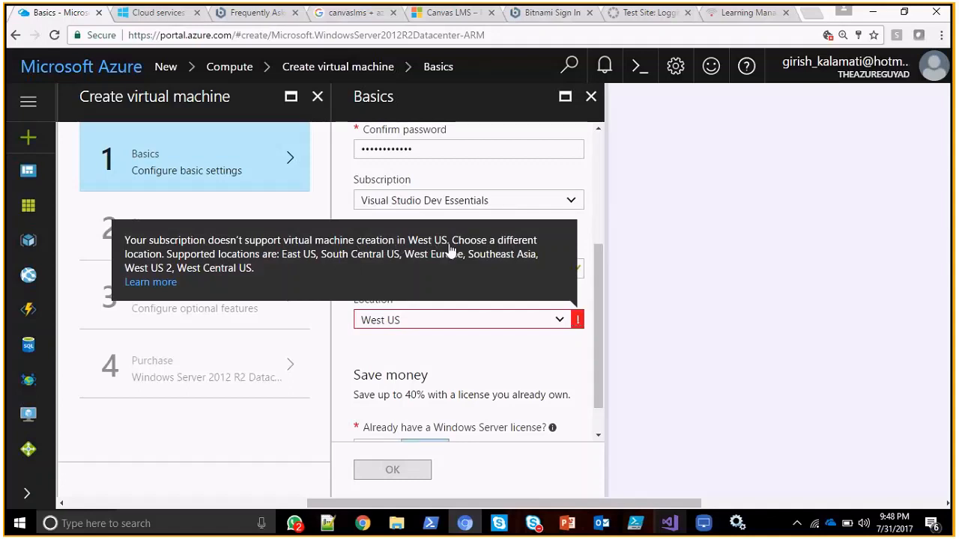
{"action": "left_click", "coordinate": [560, 321]}
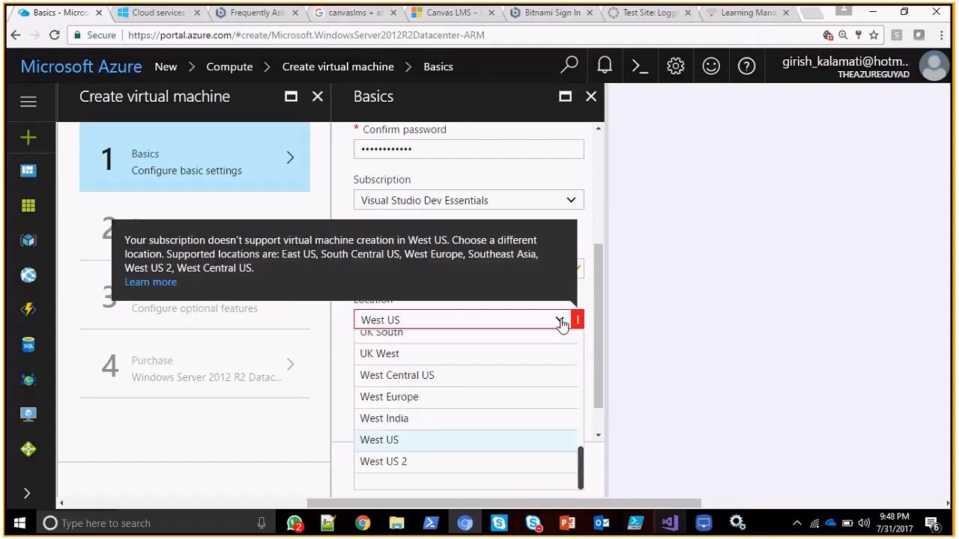
{"action": "left_click", "coordinate": [562, 322]}
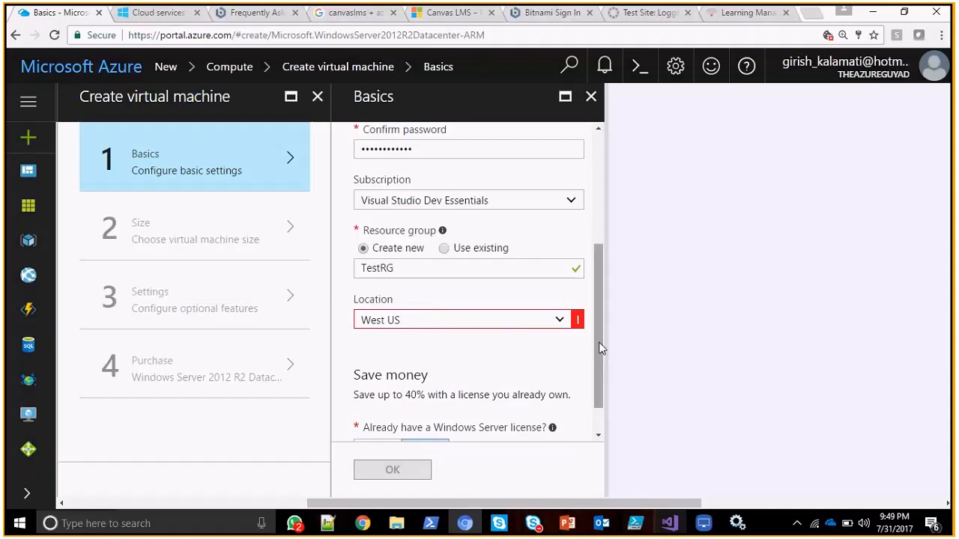
{"action": "left_click", "coordinate": [560, 320]}
{"action": "left_click", "coordinate": [561, 323]}
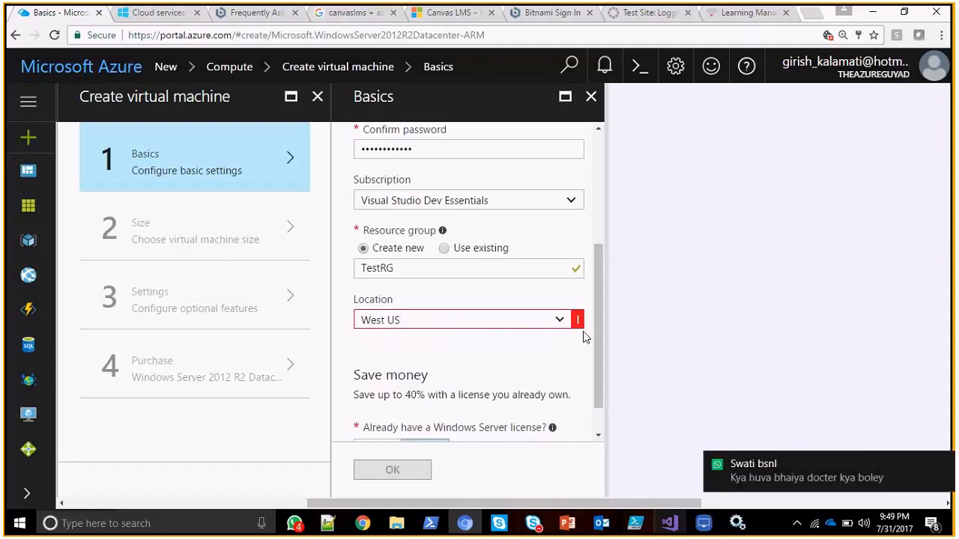
Set the VM disk type to HDD in the virtual machine's Basics settings.
{"action": "scroll", "coordinate": [586, 337], "scroll_direction": "up", "scroll_amount": 3}
{"action": "left_click", "coordinate": [567, 215]}
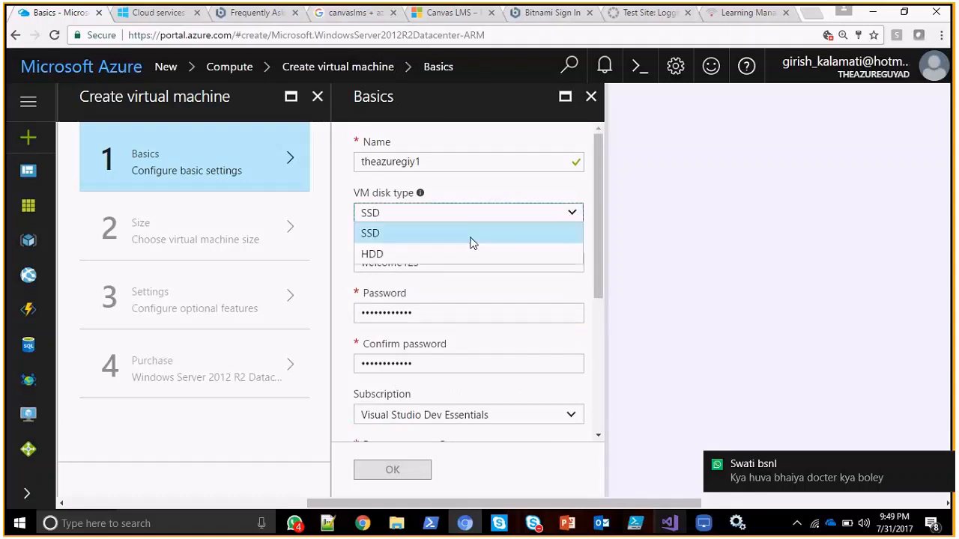
{"action": "left_click", "coordinate": [462, 255]}
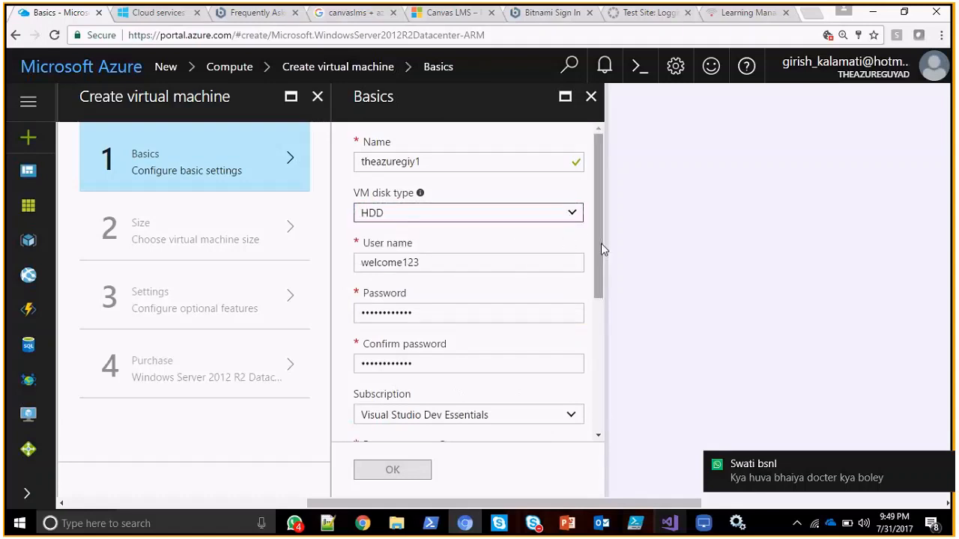
Read which locations the subscription supports in the location's validation message and recheck the VM disk type options.
{"action": "left_click_drag", "start_coordinate": [601, 265], "coordinate": [591, 410]}
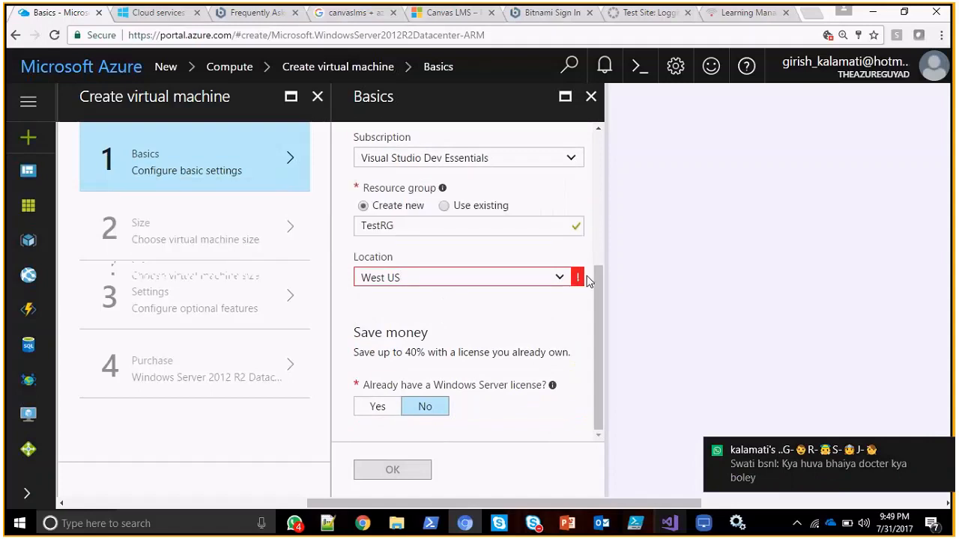
{"action": "mouse_move", "coordinate": [578, 280]}
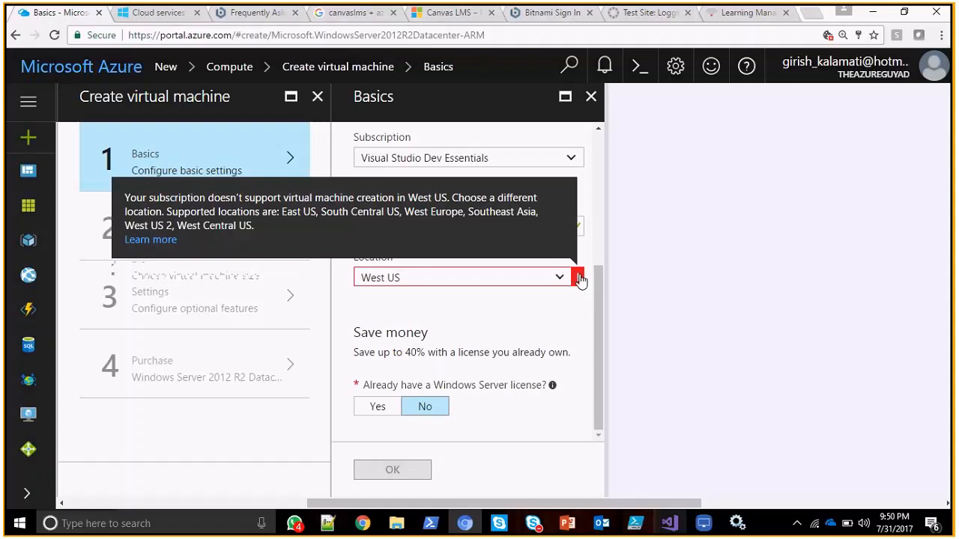
{"action": "left_click_drag", "start_coordinate": [601, 321], "coordinate": [604, 388]}
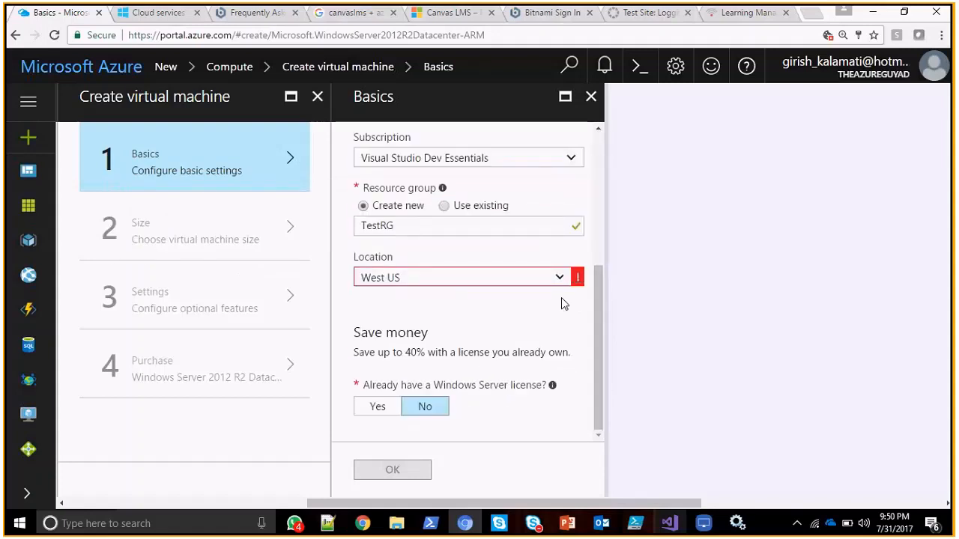
{"action": "mouse_move", "coordinate": [575, 287]}
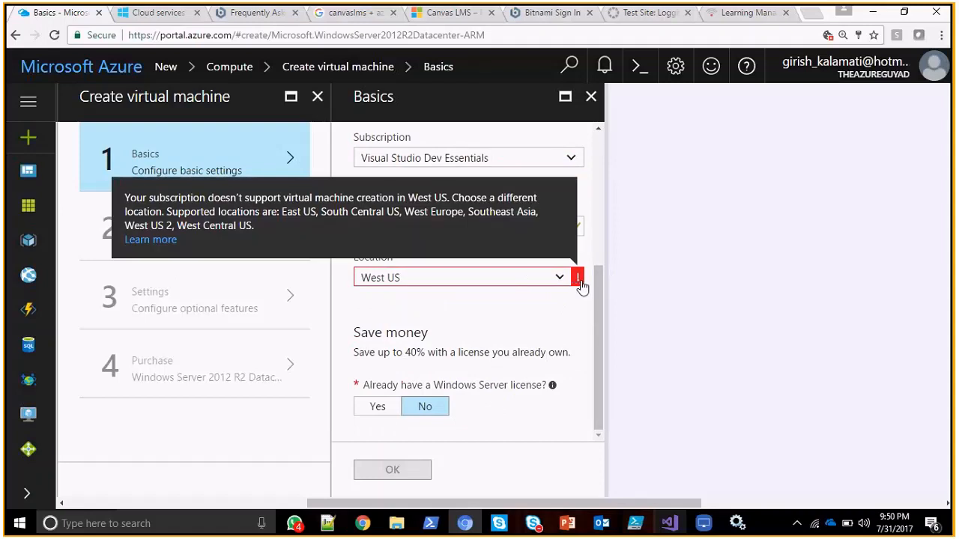
{"action": "left_click_drag", "start_coordinate": [600, 303], "coordinate": [610, 132]}
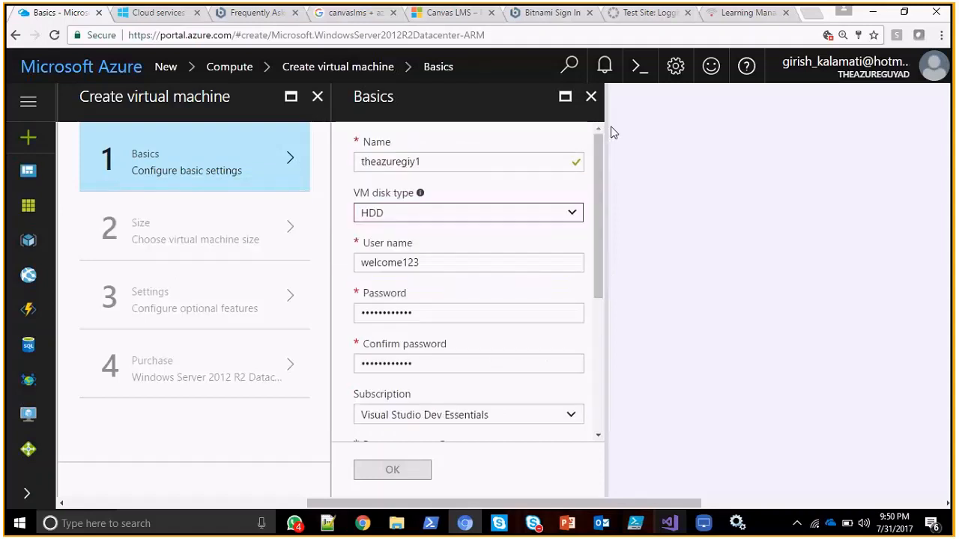
{"action": "left_click", "coordinate": [573, 217]}
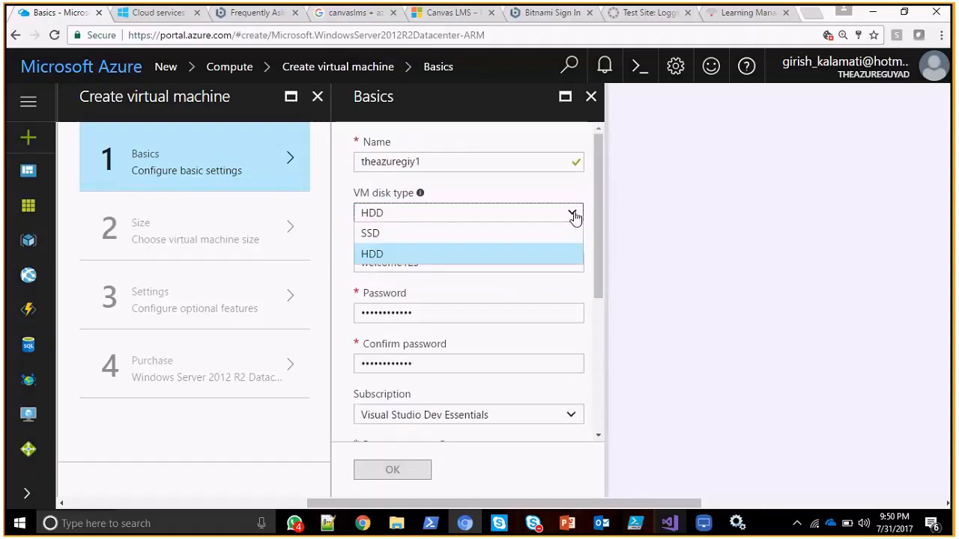
{"action": "left_click_drag", "start_coordinate": [575, 218], "coordinate": [593, 420]}
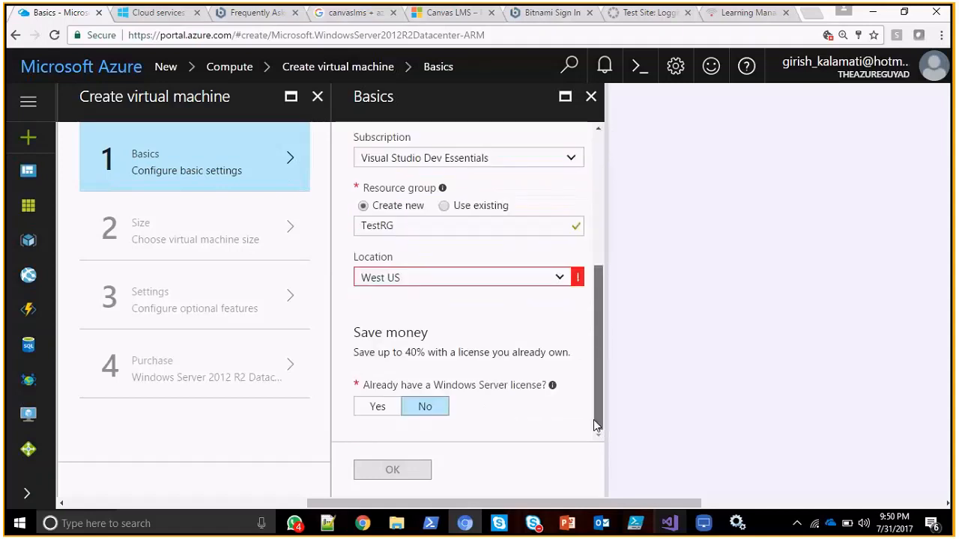
Try setting the virtual machine's location to Australia Southeast.
{"action": "left_click", "coordinate": [527, 284]}
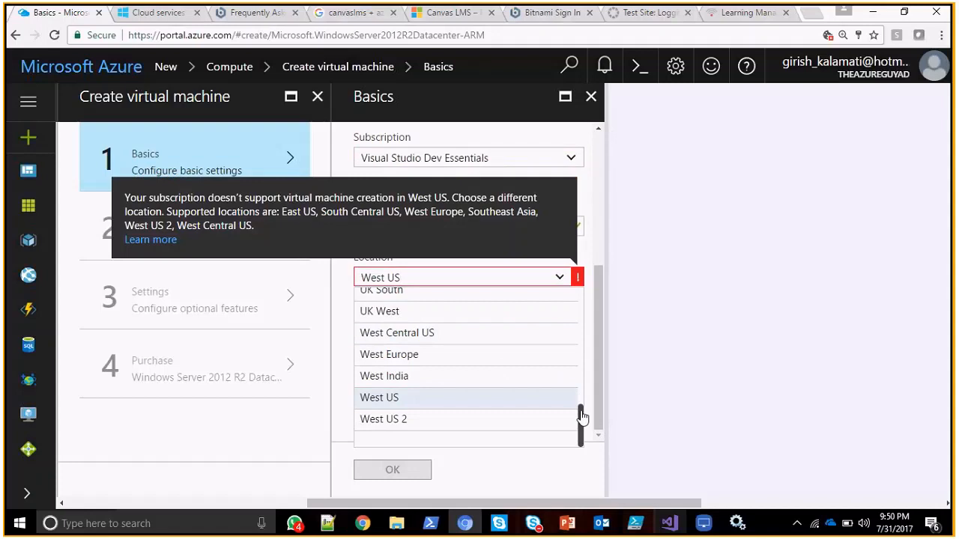
{"action": "left_click_drag", "start_coordinate": [582, 417], "coordinate": [580, 290]}
{"action": "left_click", "coordinate": [503, 323]}
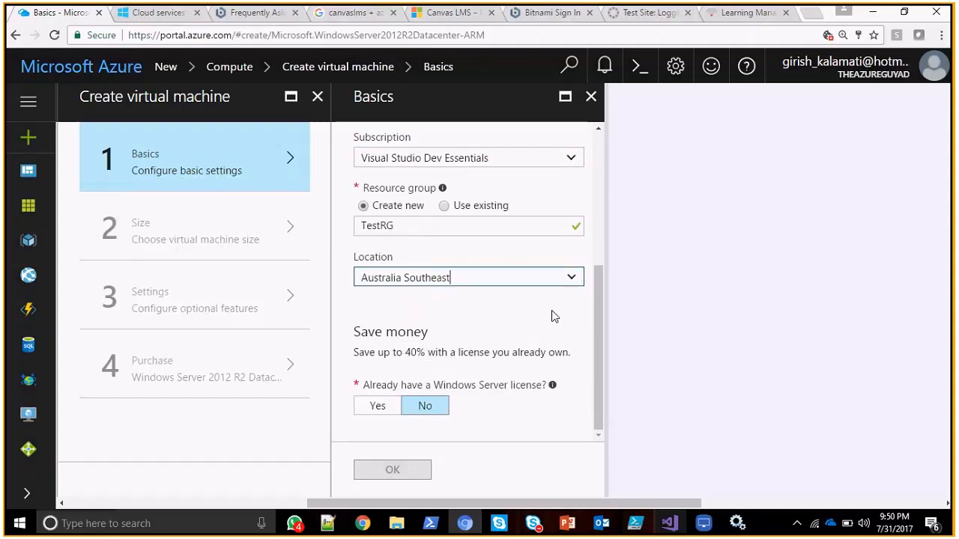
Set the virtual machine's location to Southeast Asia.
{"action": "left_click", "coordinate": [562, 278]}
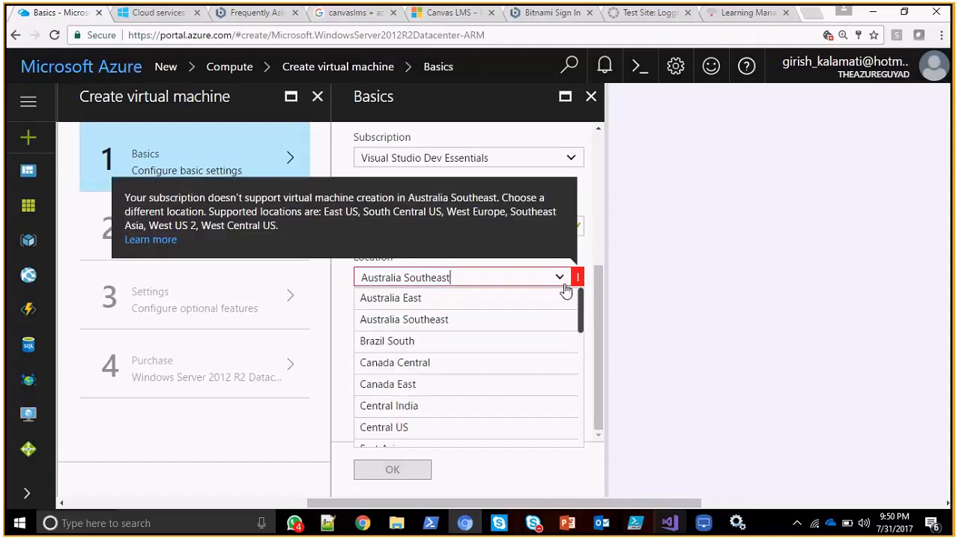
{"action": "left_click_drag", "start_coordinate": [575, 319], "coordinate": [582, 403]}
{"action": "left_click", "coordinate": [509, 381]}
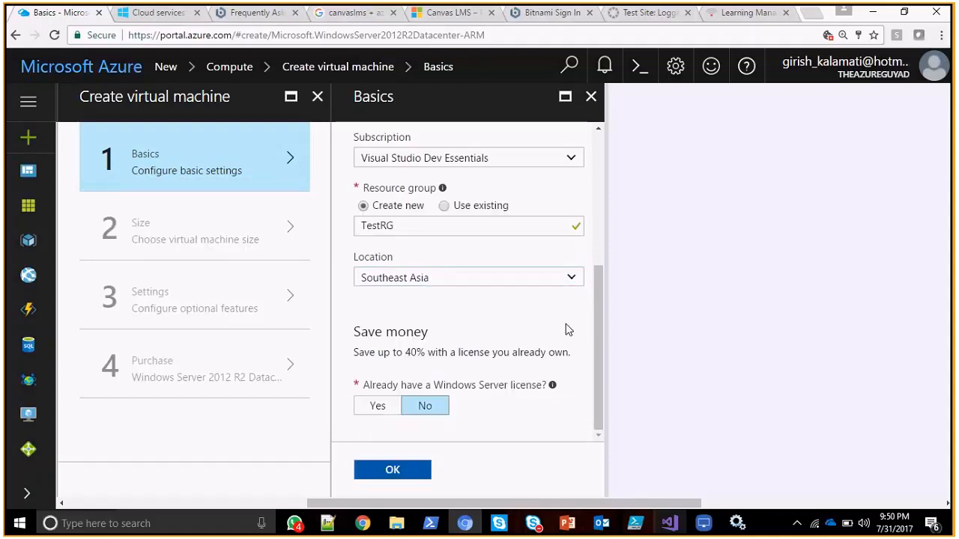
{"action": "left_click", "coordinate": [246, 236]}
Switch to Azure From Scratch.pptx in PowerPoint, advance to the Planning for Azure Virtual Machines slide and close the Design Ideas pane.
{"action": "key", "text": "alt+Tab"}
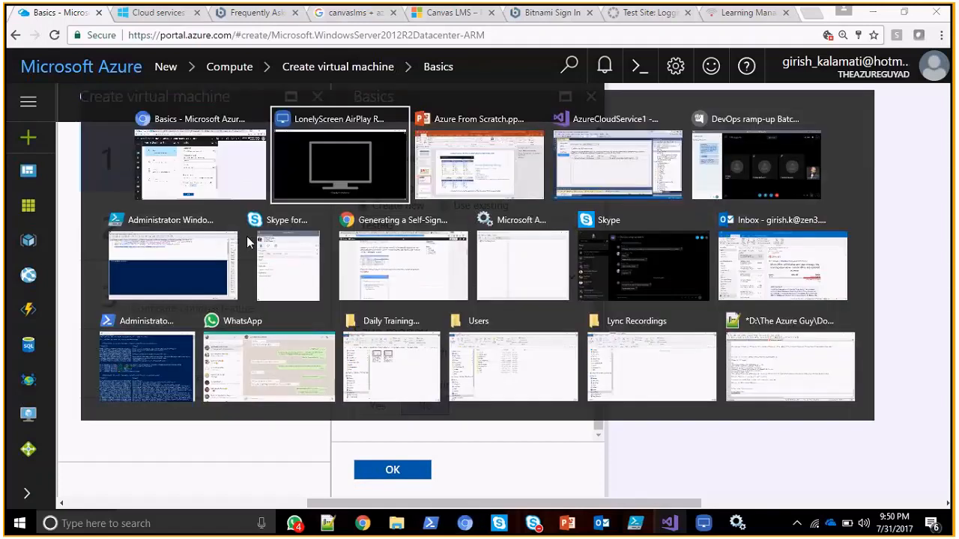
{"action": "key", "text": "alt+Tab"}
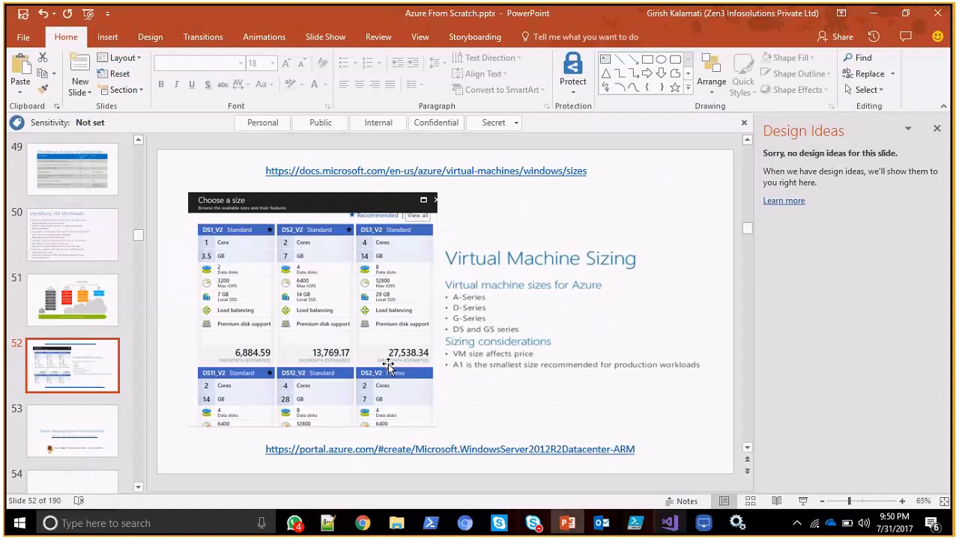
{"action": "scroll", "coordinate": [388, 364], "scroll_direction": "down", "scroll_amount": 1}
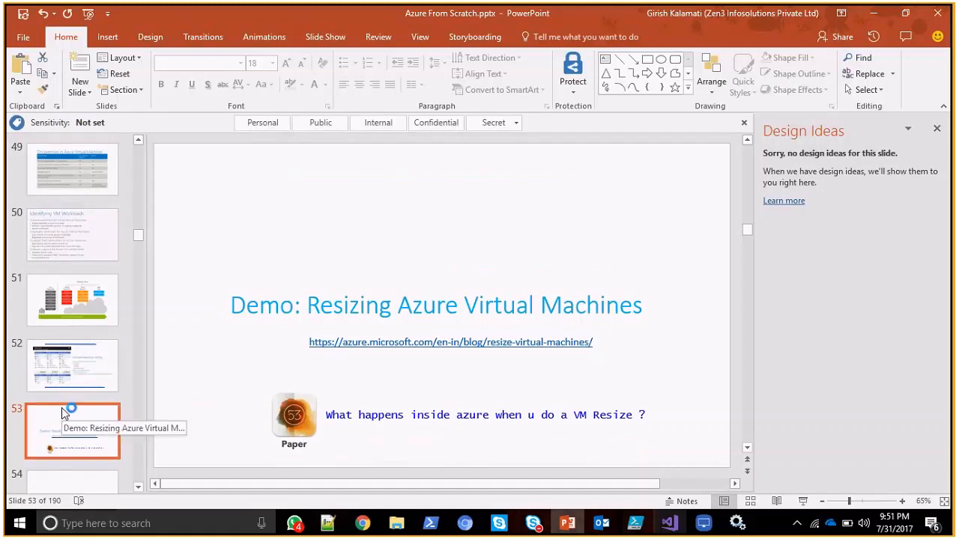
{"action": "key", "text": "Down"}
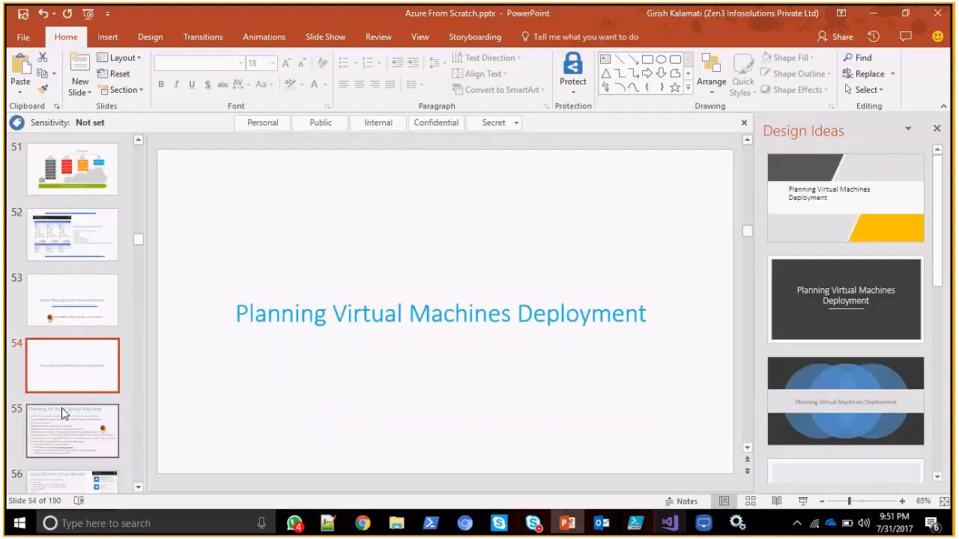
{"action": "key", "text": "Down"}
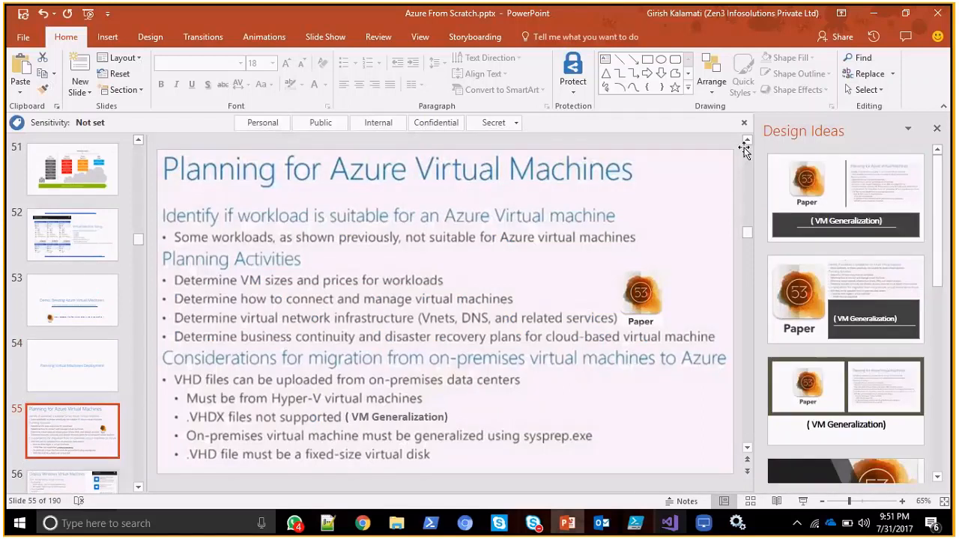
{"action": "left_click", "coordinate": [937, 129]}
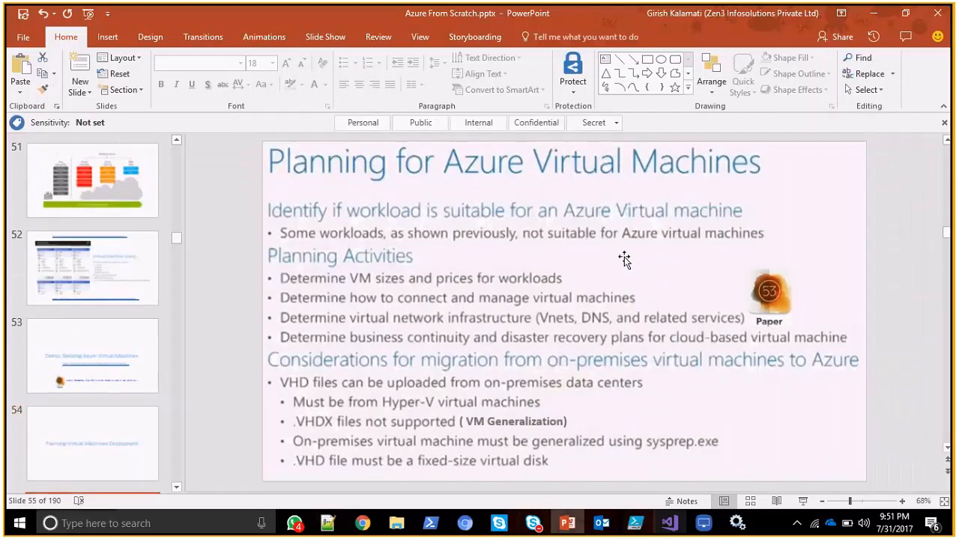
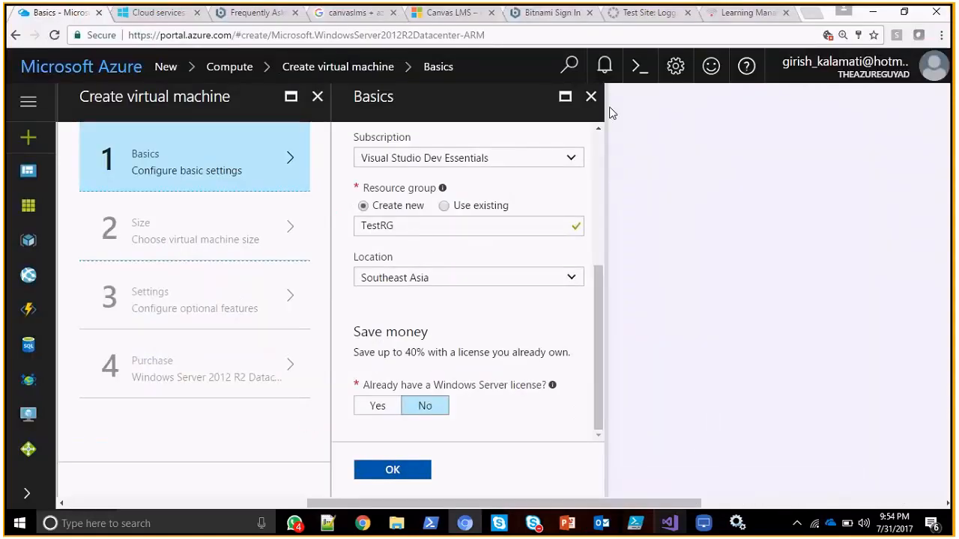
Discard the unsaved basic settings and close the Windows Server 2012 R2 virtual machine creation.
{"action": "left_click", "coordinate": [591, 96]}
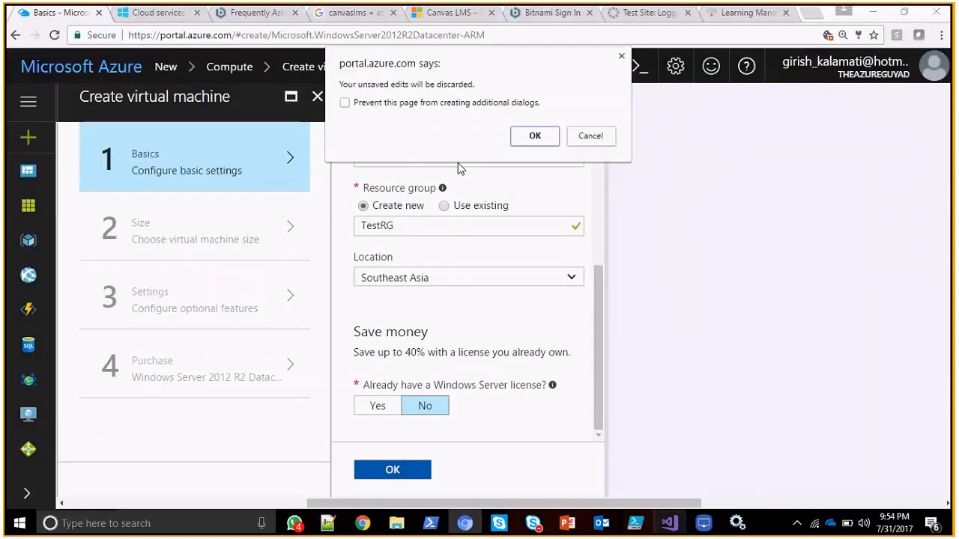
{"action": "left_click", "coordinate": [532, 137]}
{"action": "left_click", "coordinate": [318, 96]}
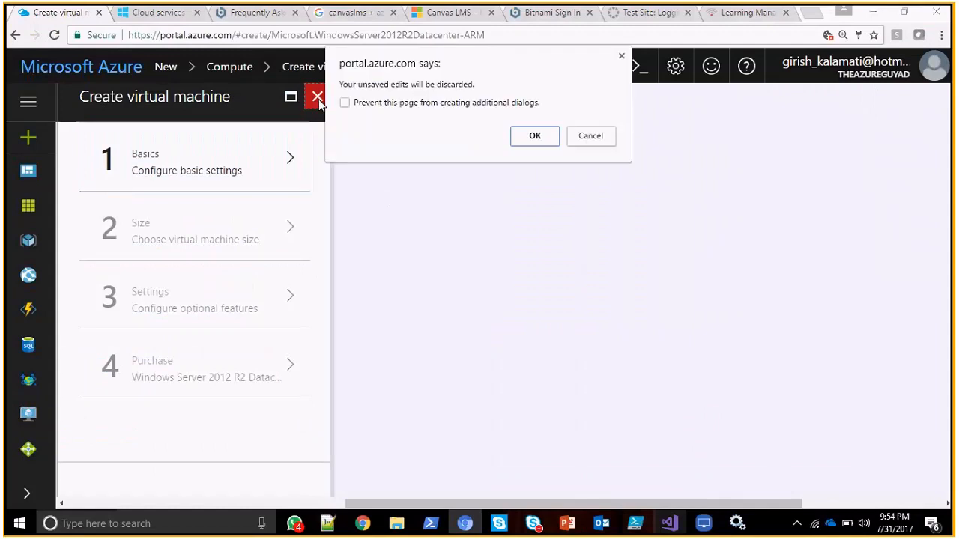
{"action": "left_click", "coordinate": [537, 138]}
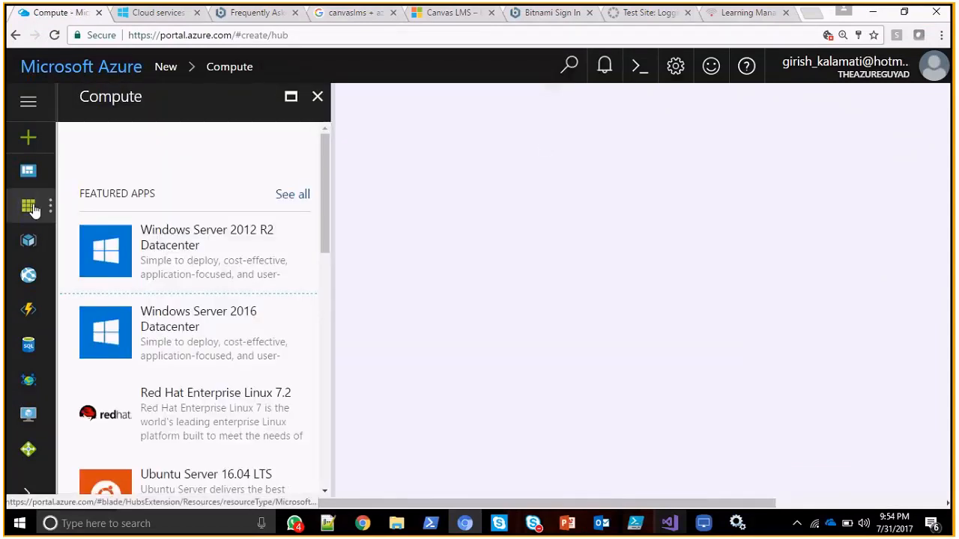
Look through the featured Compute apps, close that list and search the Marketplace for "my images".
{"action": "scroll", "coordinate": [315, 255], "scroll_direction": "down", "scroll_amount": 3}
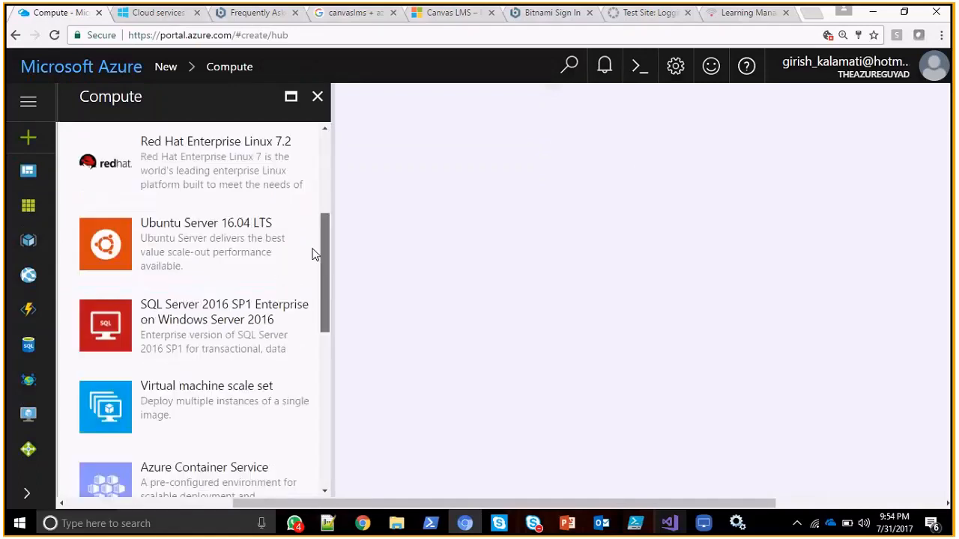
{"action": "scroll", "coordinate": [313, 255], "scroll_direction": "down", "scroll_amount": 5}
{"action": "scroll", "coordinate": [315, 224], "scroll_direction": "up", "scroll_amount": 8}
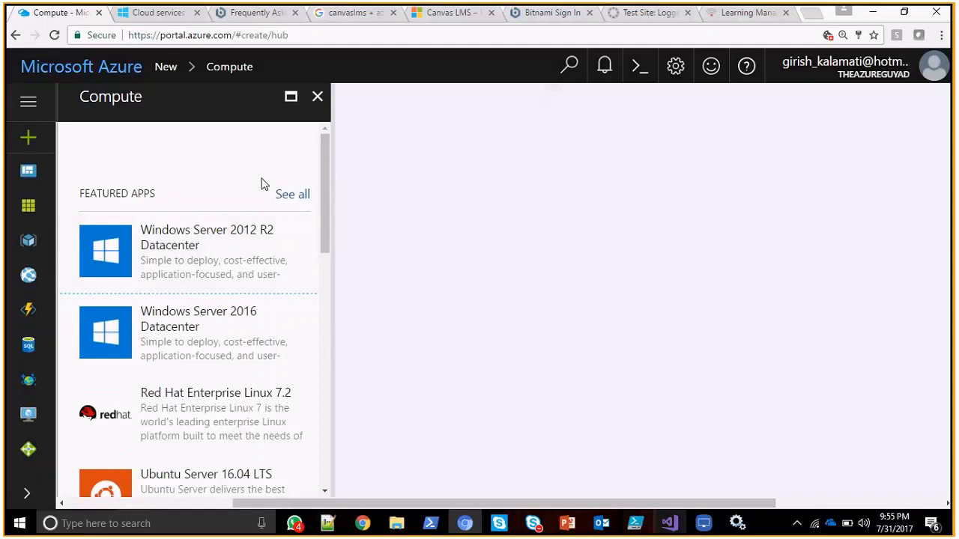
{"action": "left_click", "coordinate": [318, 97]}
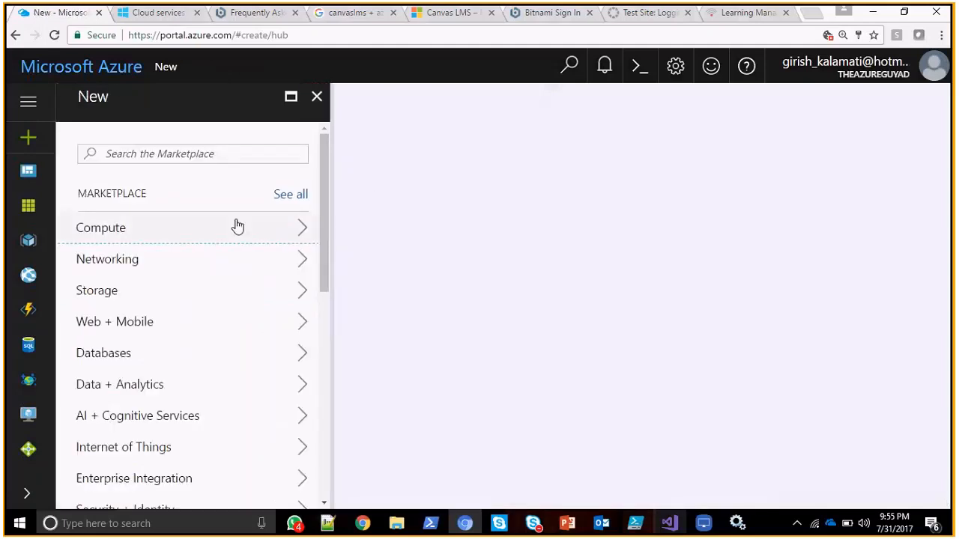
{"action": "left_click", "coordinate": [166, 156]}
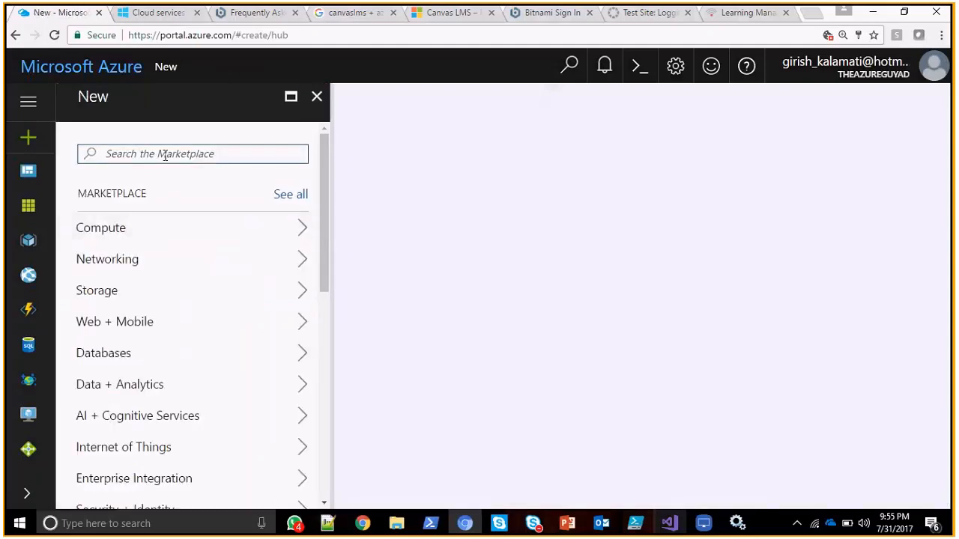
{"action": "type", "text": "my images"}
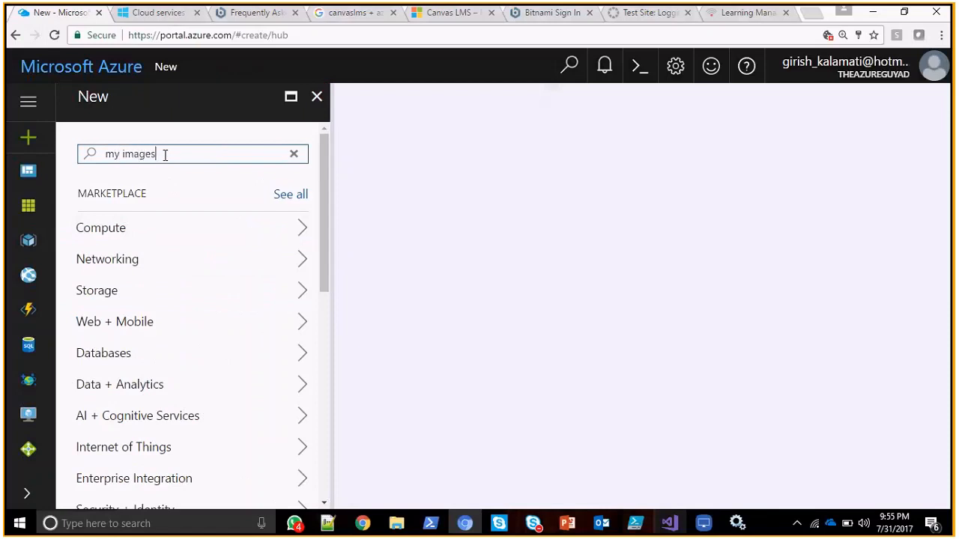
{"action": "key", "text": "Return"}
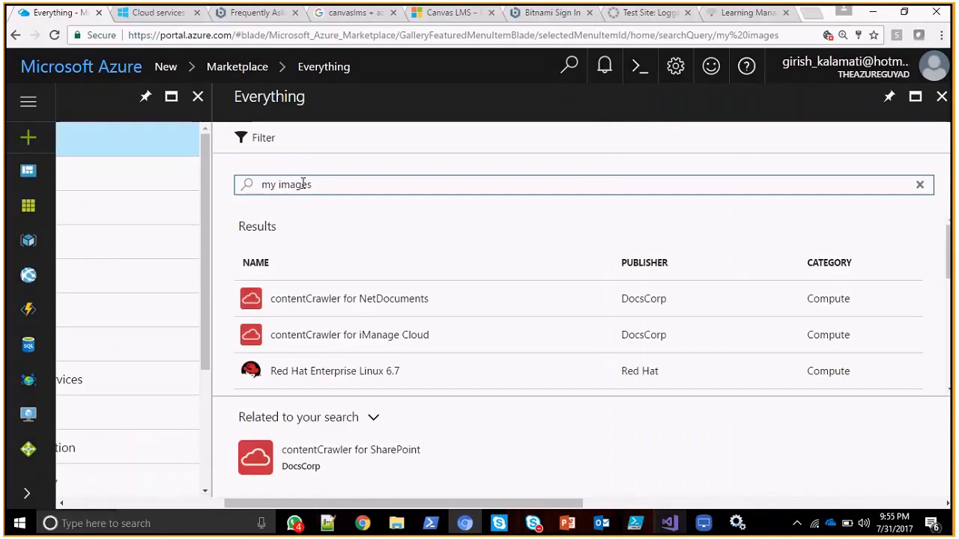
In the classic Azure portal, dismiss the new-portal notice and start a new virtual machine from the gallery.
{"action": "left_click", "coordinate": [130, 21]}
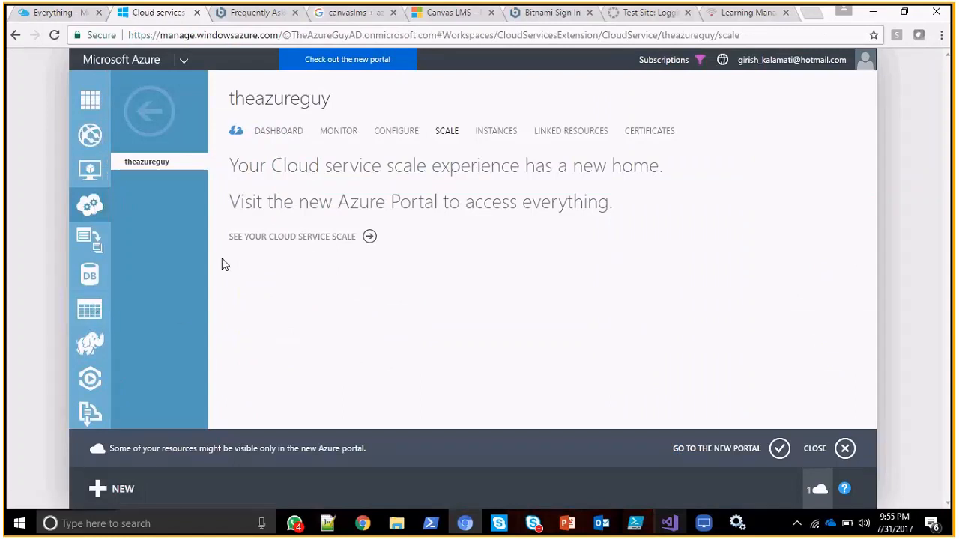
{"action": "left_click", "coordinate": [845, 448]}
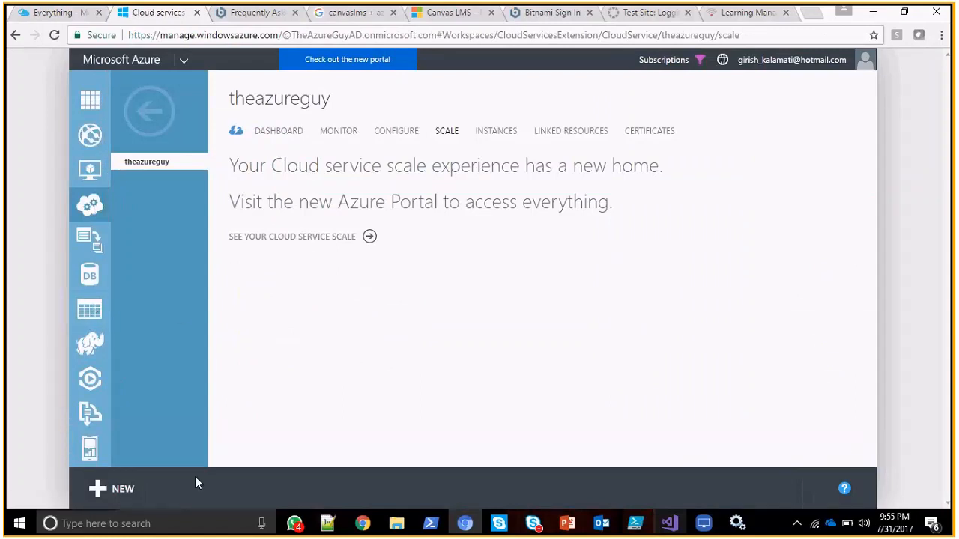
{"action": "left_click", "coordinate": [118, 496]}
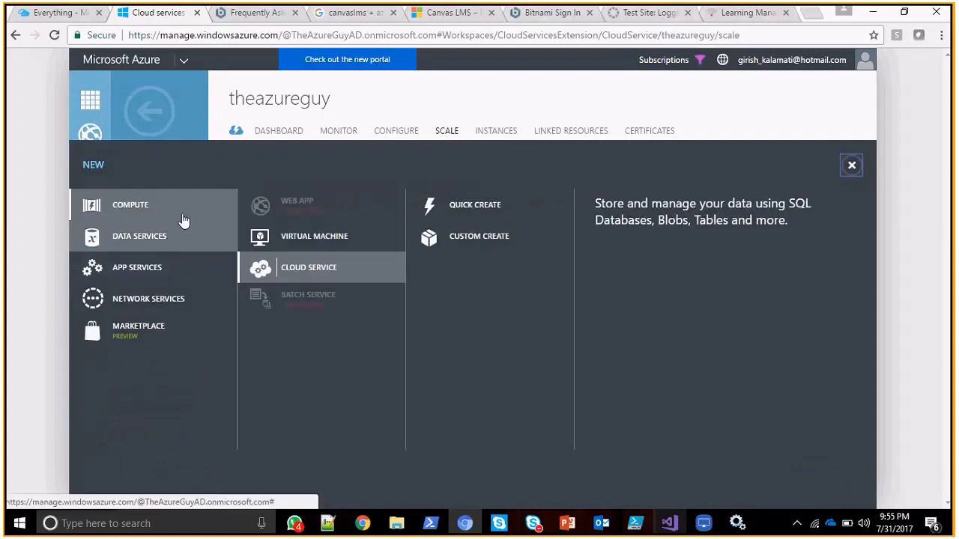
{"action": "left_click", "coordinate": [285, 238]}
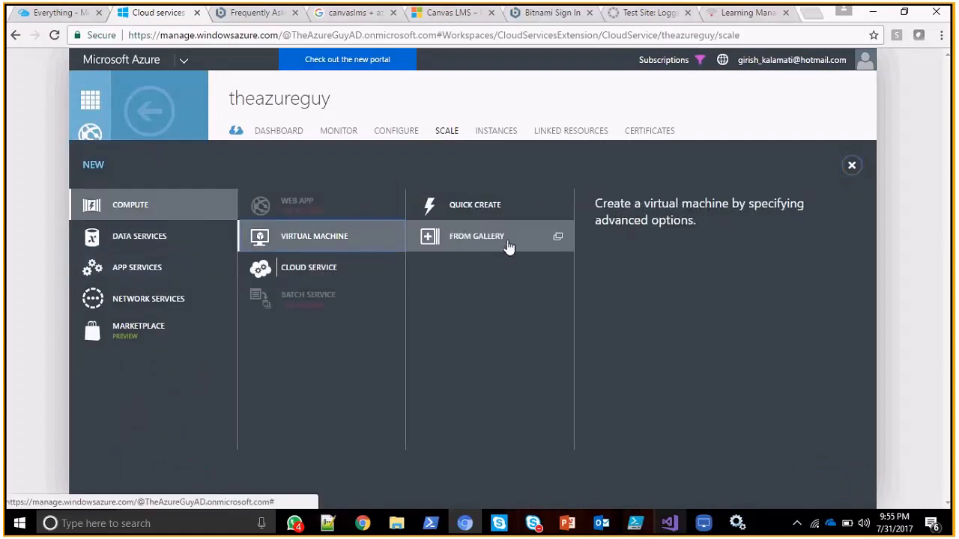
{"action": "left_click", "coordinate": [493, 244]}
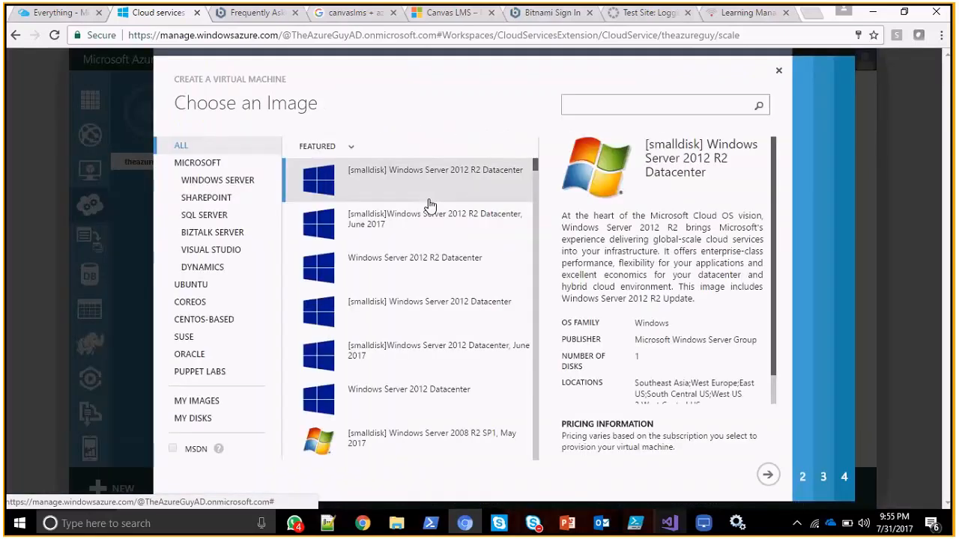
Check the My Images and My Disks categories of the virtual machine image gallery.
{"action": "left_click", "coordinate": [209, 405]}
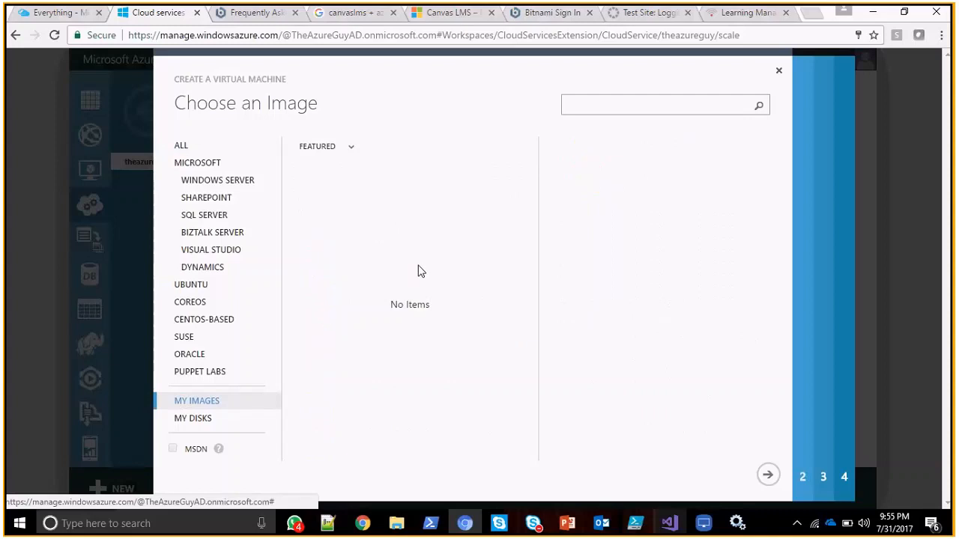
{"action": "left_click_drag", "start_coordinate": [388, 304], "coordinate": [397, 304]}
{"action": "left_click", "coordinate": [354, 239]}
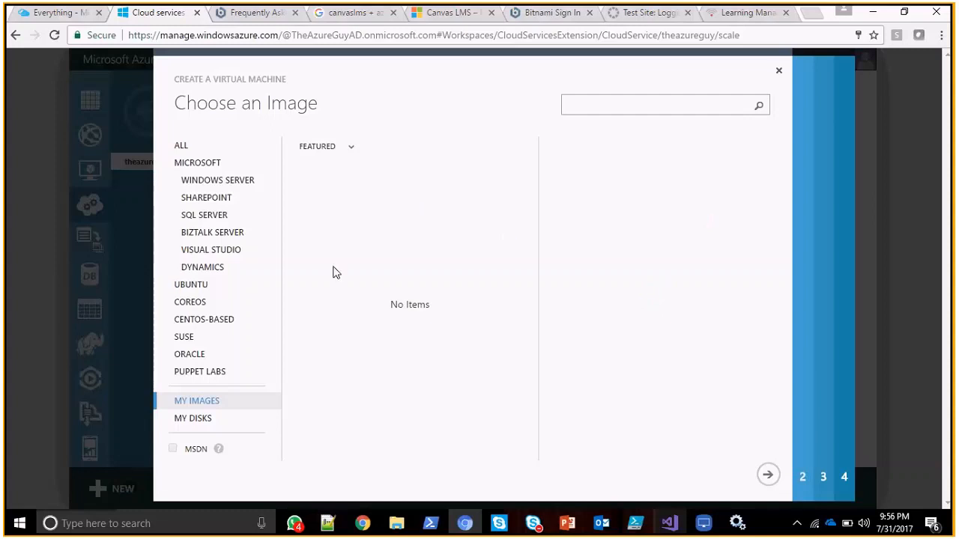
{"action": "left_click", "coordinate": [209, 424]}
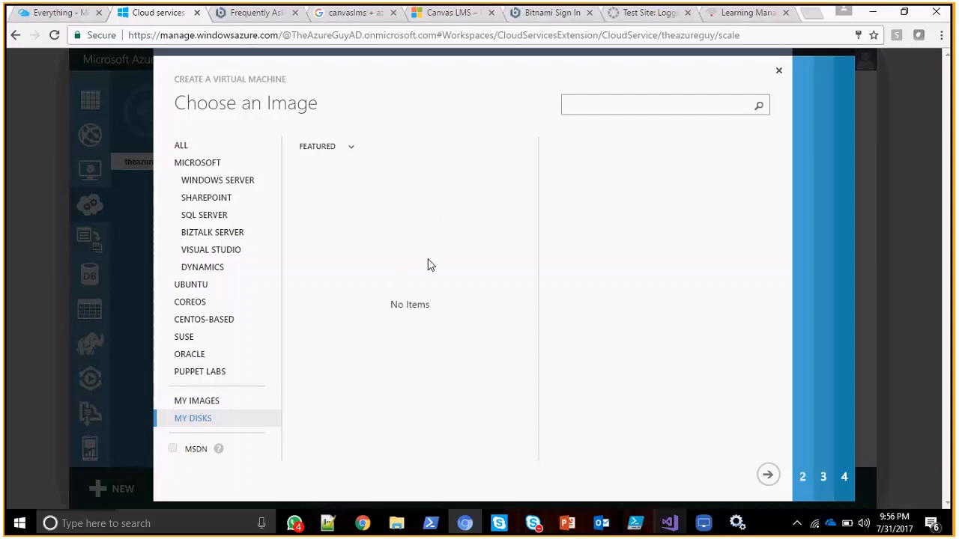
Find "azure" among the installed programs, launch Microsoft Azure Storage Explorer and minimize its window while it loads.
{"action": "key", "text": "super"}
{"action": "type", "text": "azure"}
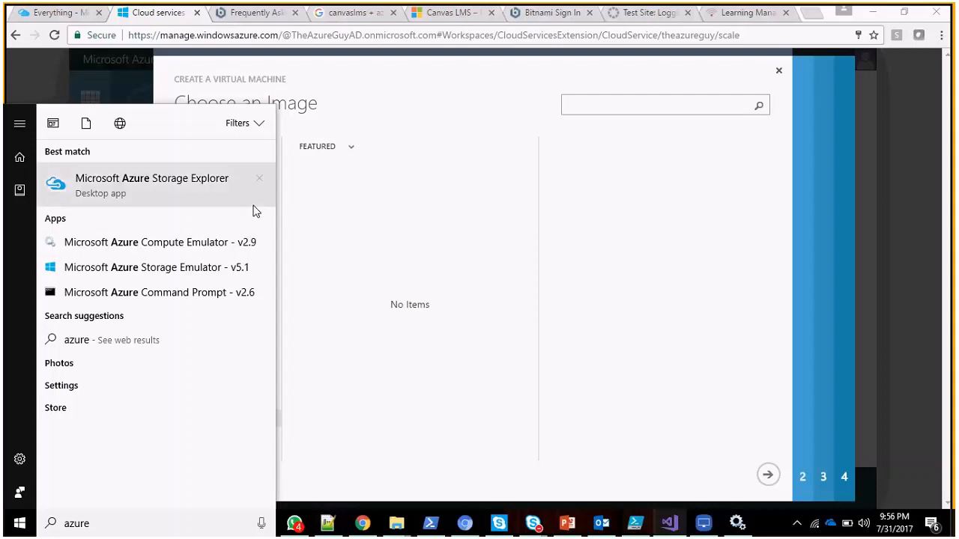
{"action": "left_click", "coordinate": [192, 186]}
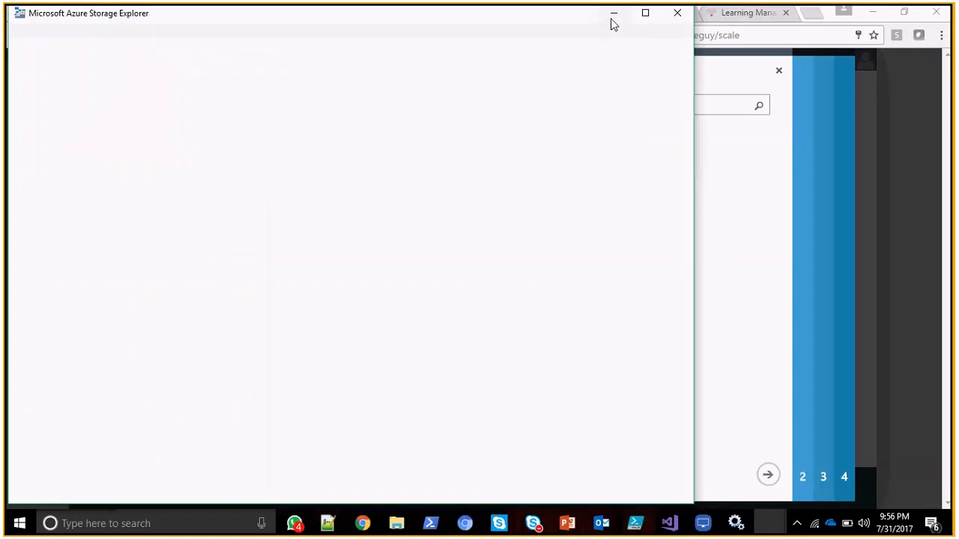
{"action": "left_click", "coordinate": [612, 14]}
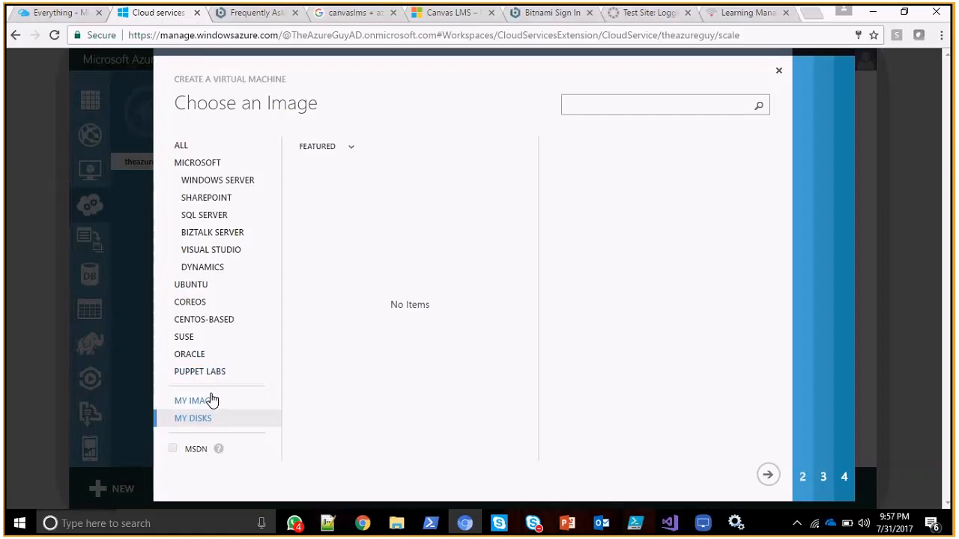
Cancel the classic portal's image selection, and in the new portal close the "my images" results to return to the Marketplace categories.
{"action": "left_click", "coordinate": [779, 72]}
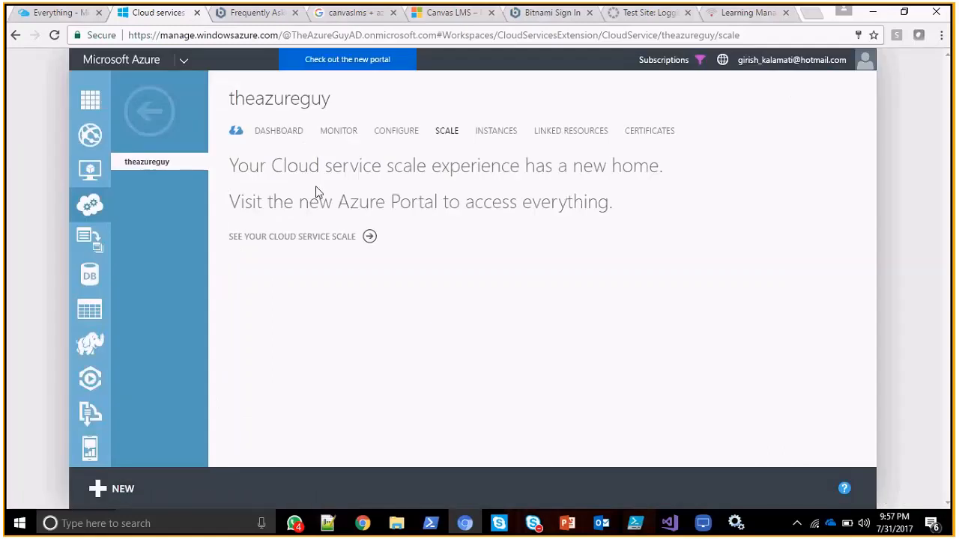
{"action": "left_click", "coordinate": [78, 15]}
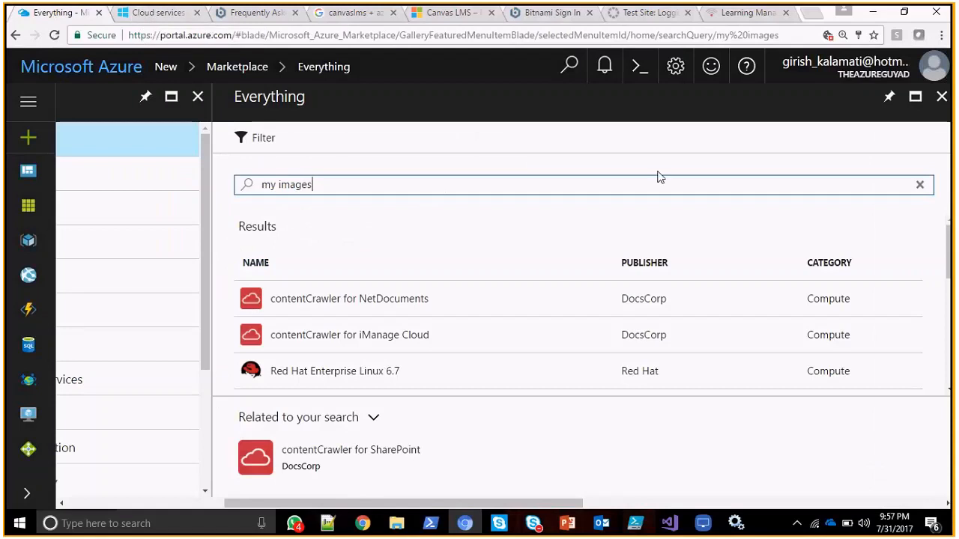
{"action": "left_click", "coordinate": [942, 96]}
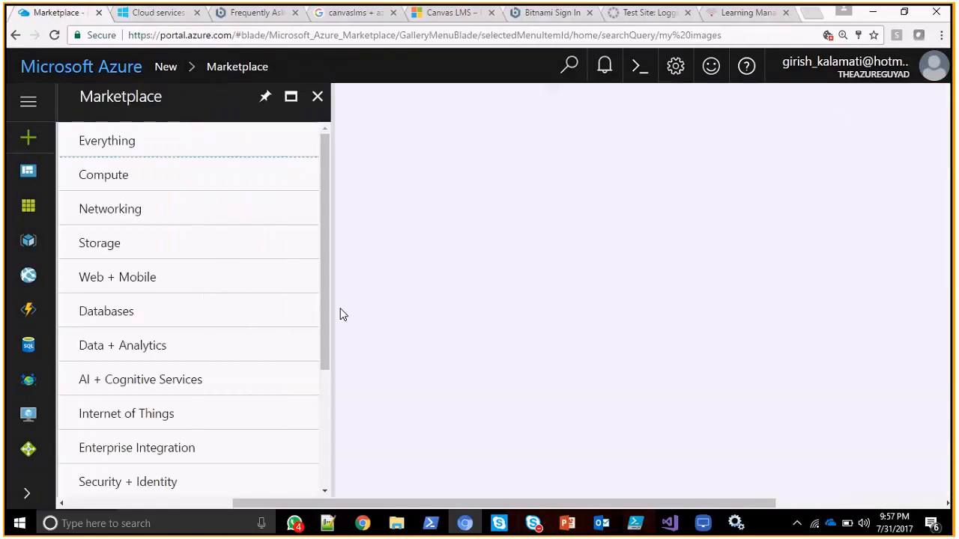
{"action": "left_click_drag", "start_coordinate": [323, 285], "coordinate": [349, 203]}
{"action": "left_click", "coordinate": [156, 18]}
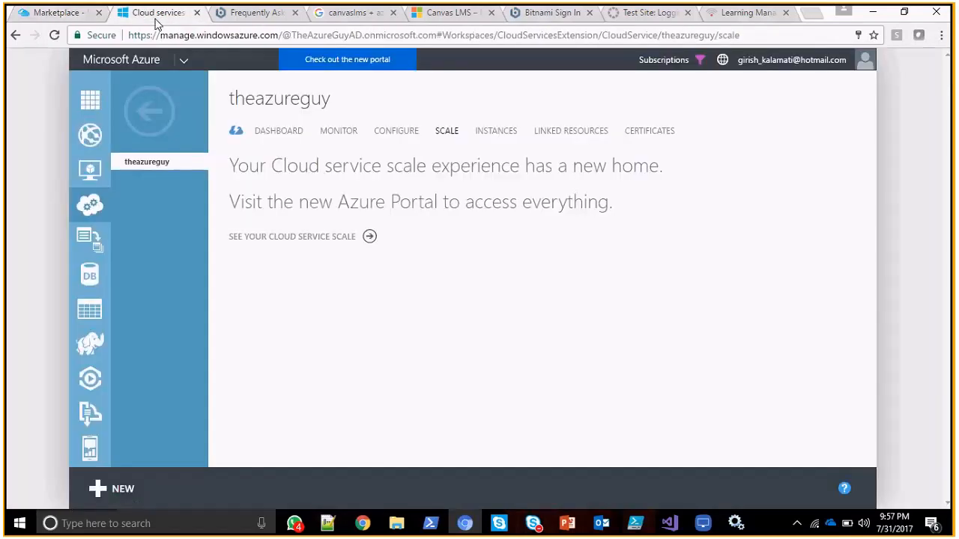
{"action": "left_click", "coordinate": [71, 15]}
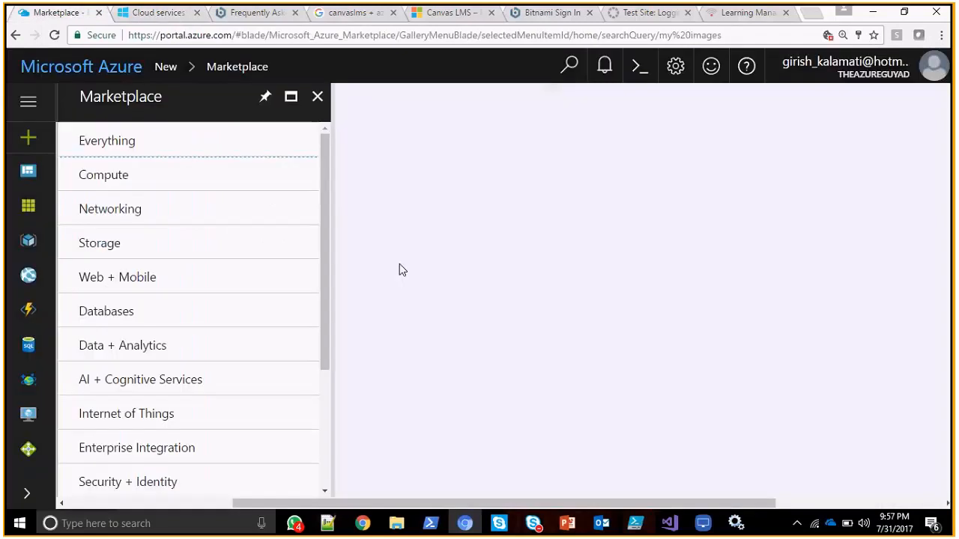
Switch to Microsoft Azure Storage Explorer, examine the contents of the theazureguy storage account and close the program.
{"action": "key", "text": "alt+Tab"}
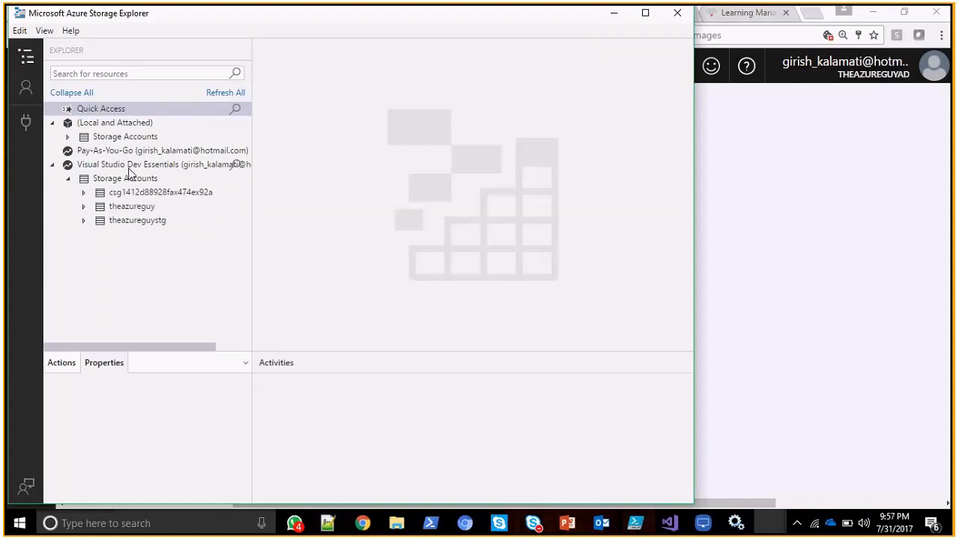
{"action": "left_click", "coordinate": [139, 209]}
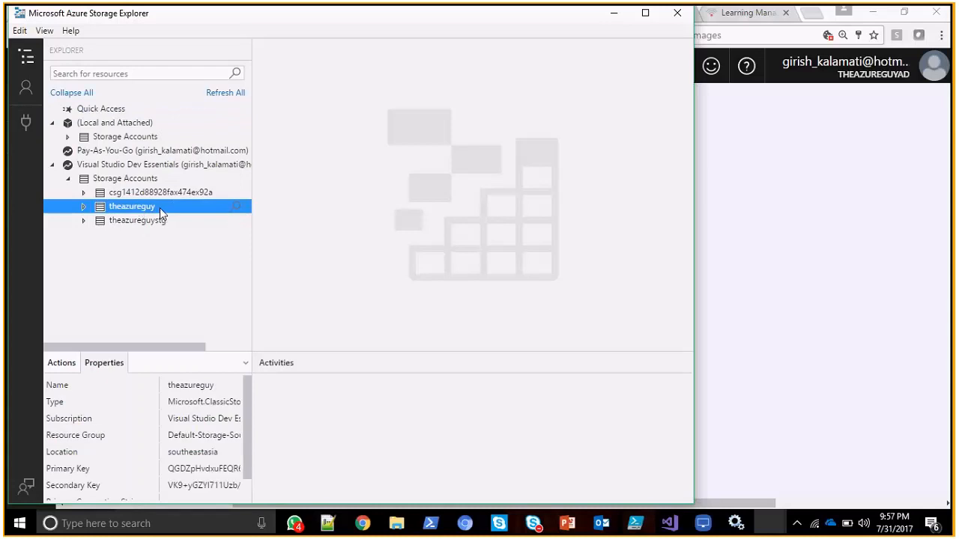
{"action": "left_click", "coordinate": [83, 206]}
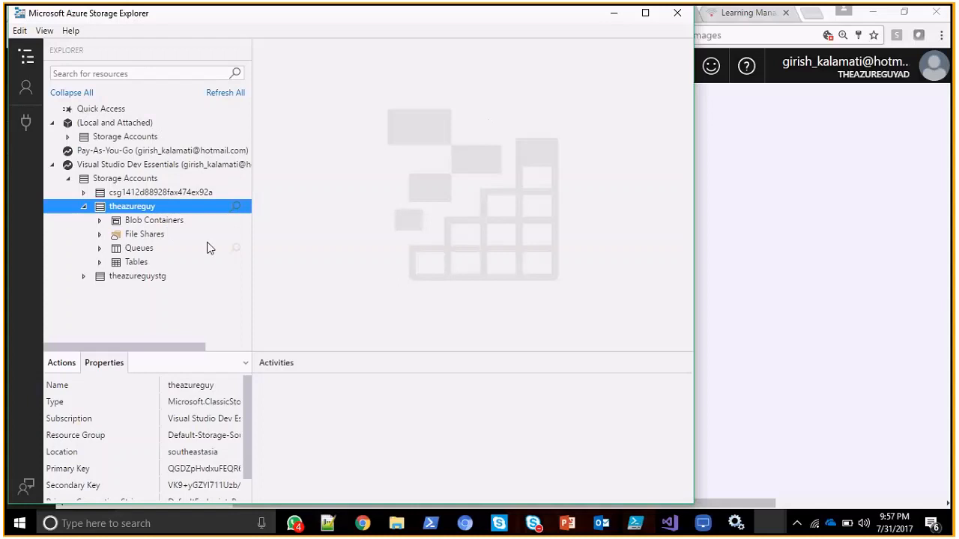
{"action": "left_click", "coordinate": [676, 14]}
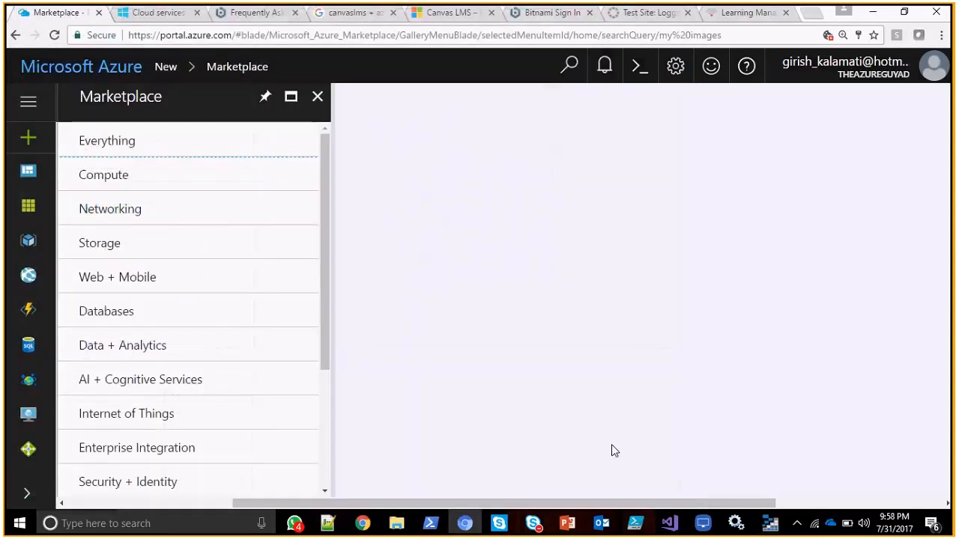
Bring up the Microsoft Azure Compute Emulator, check its Service Deployments and close its window.
{"action": "left_click", "coordinate": [738, 523]}
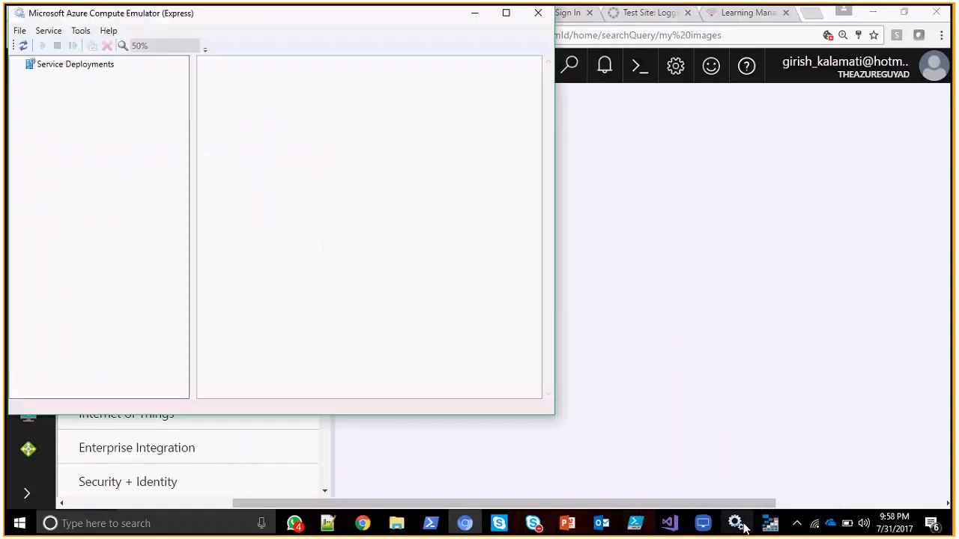
{"action": "left_click", "coordinate": [96, 65]}
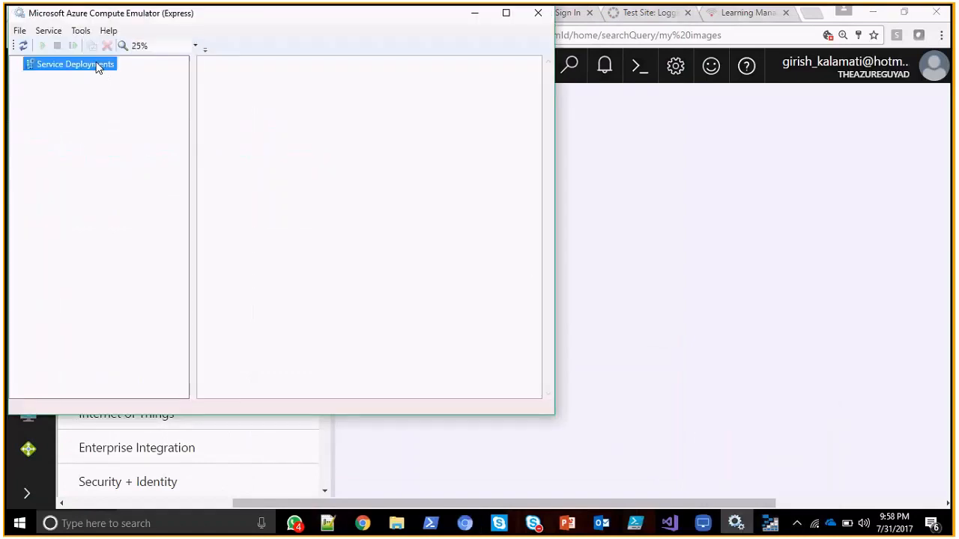
{"action": "left_click", "coordinate": [538, 14]}
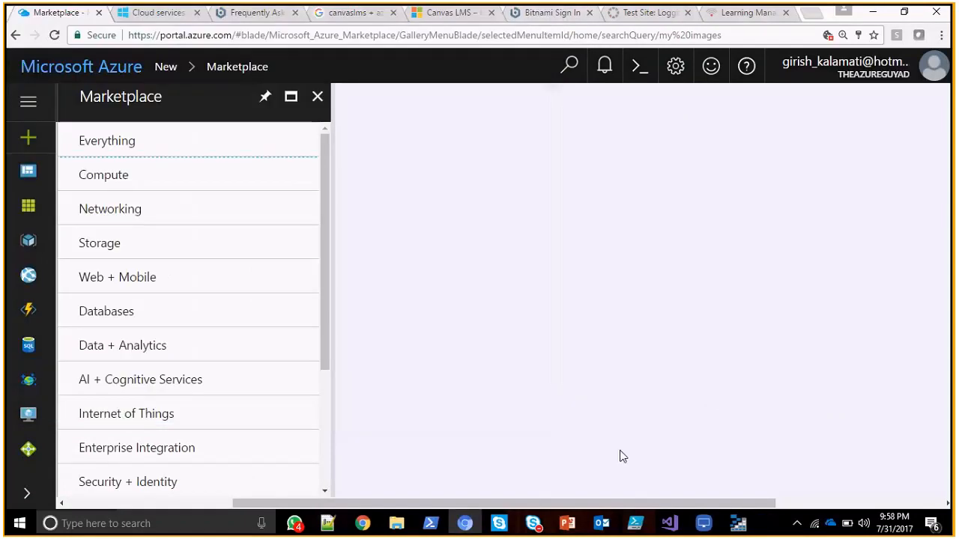
Switch to Visual Studio, start debugging AzureCloudService1 in Firefox and close the leftover emulator window.
{"action": "left_click", "coordinate": [666, 524]}
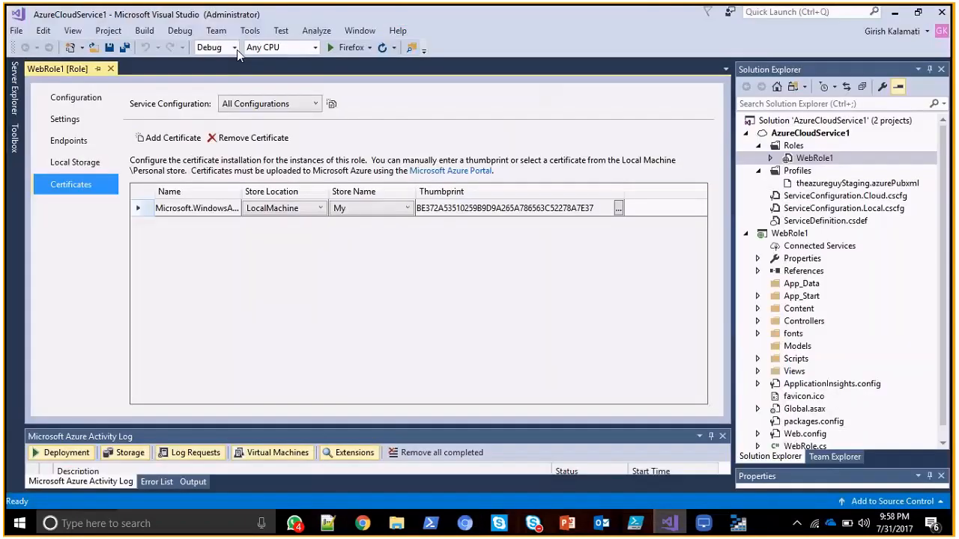
{"action": "left_click", "coordinate": [342, 47]}
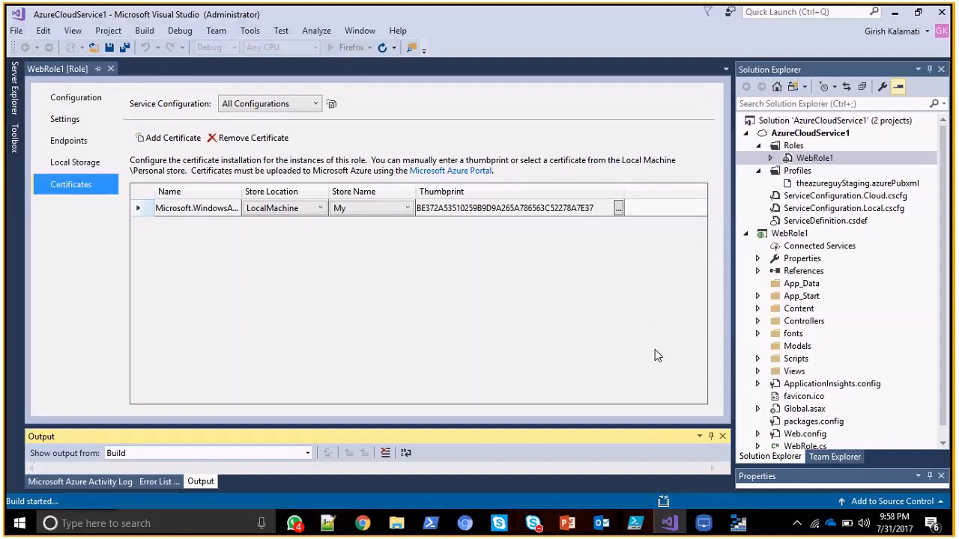
{"action": "left_click", "coordinate": [798, 523]}
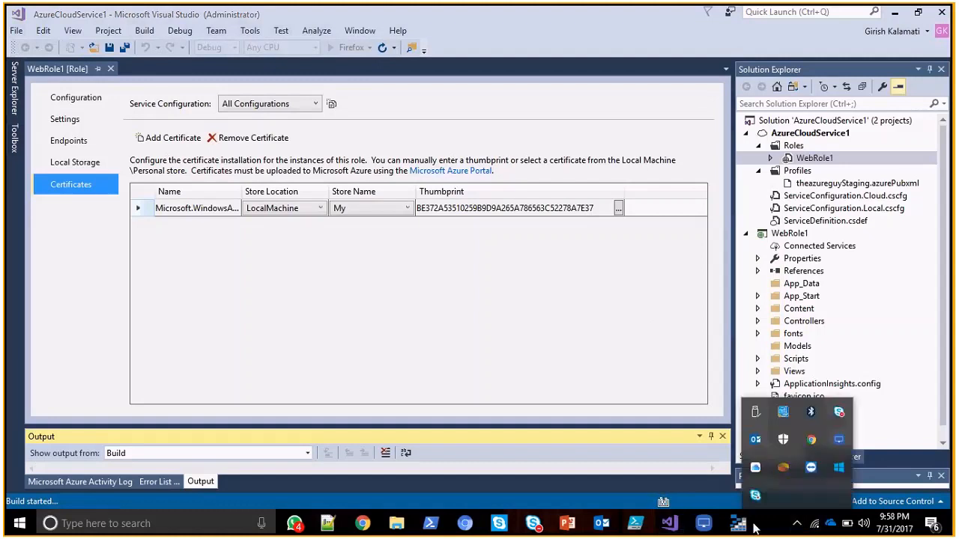
{"action": "right_click", "coordinate": [738, 523]}
{"action": "left_click", "coordinate": [735, 499]}
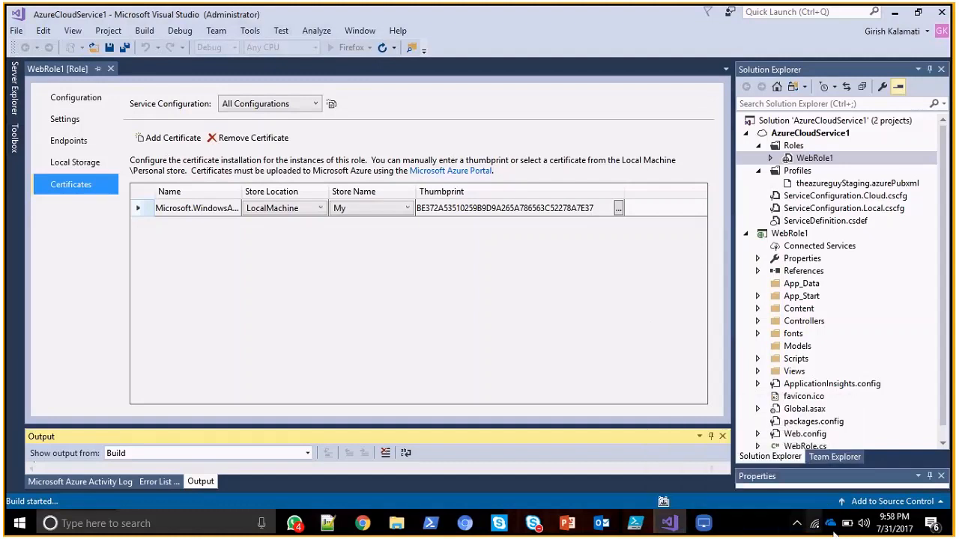
Show the Compute Emulator UI to check its deployments, and dismiss the Visual Studio privileges warning.
{"action": "left_click", "coordinate": [798, 524]}
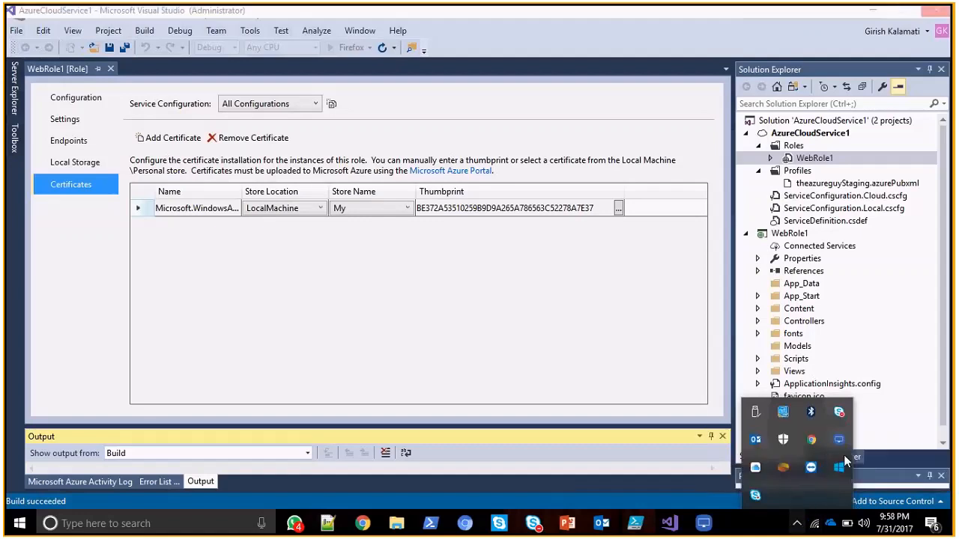
{"action": "right_click", "coordinate": [840, 461]}
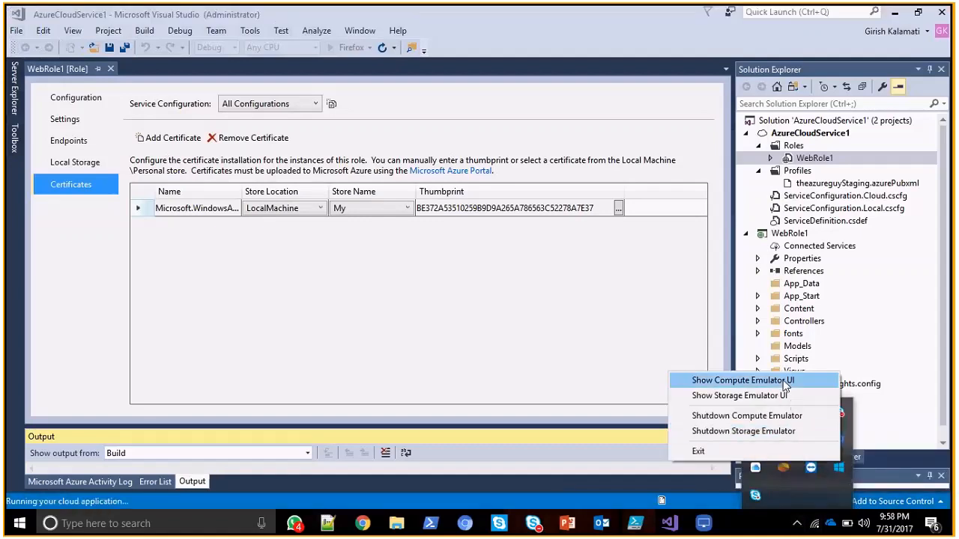
{"action": "left_click", "coordinate": [785, 386]}
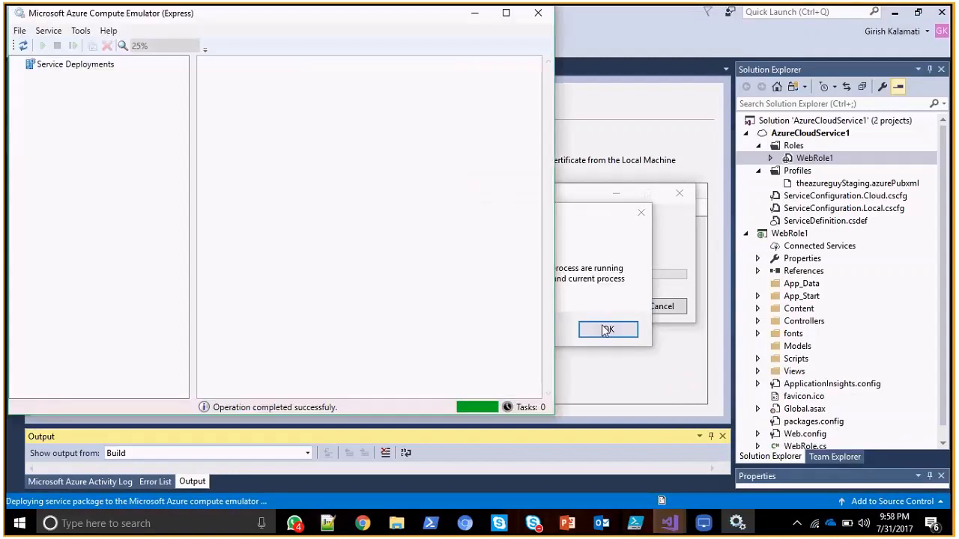
{"action": "left_click", "coordinate": [607, 329]}
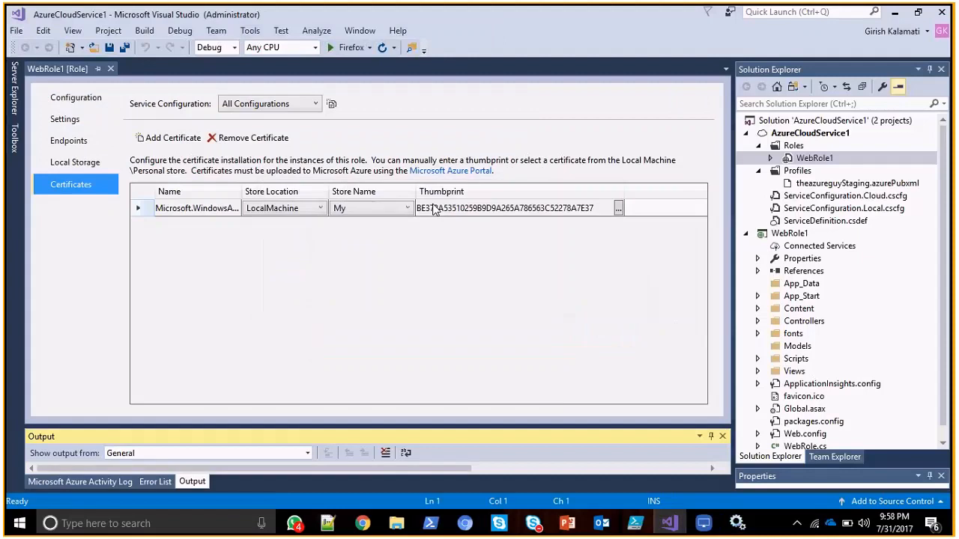
Start debugging the cloud service again and look over WebRole1's Settings, Endpoints and Configuration pages.
{"action": "left_click", "coordinate": [339, 48]}
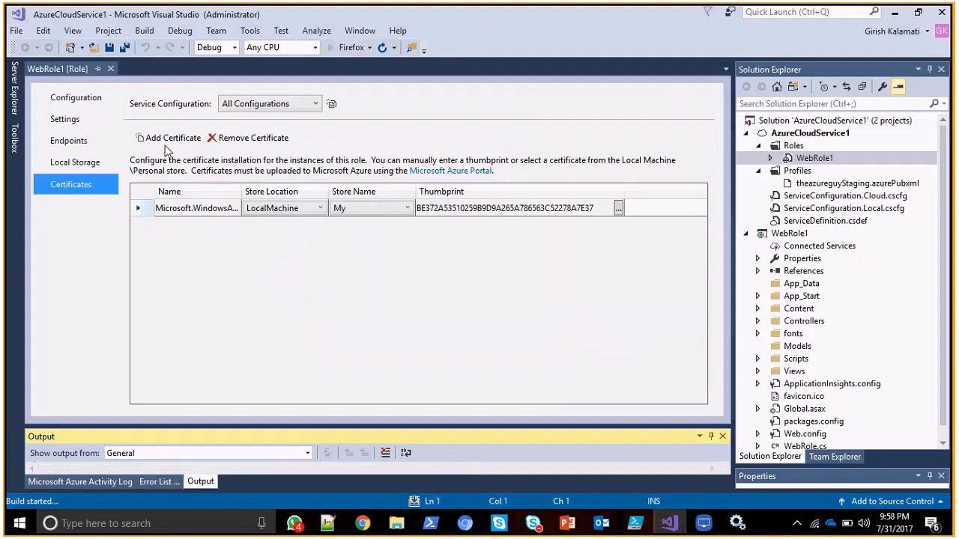
{"action": "left_click", "coordinate": [64, 119]}
{"action": "left_click", "coordinate": [68, 141]}
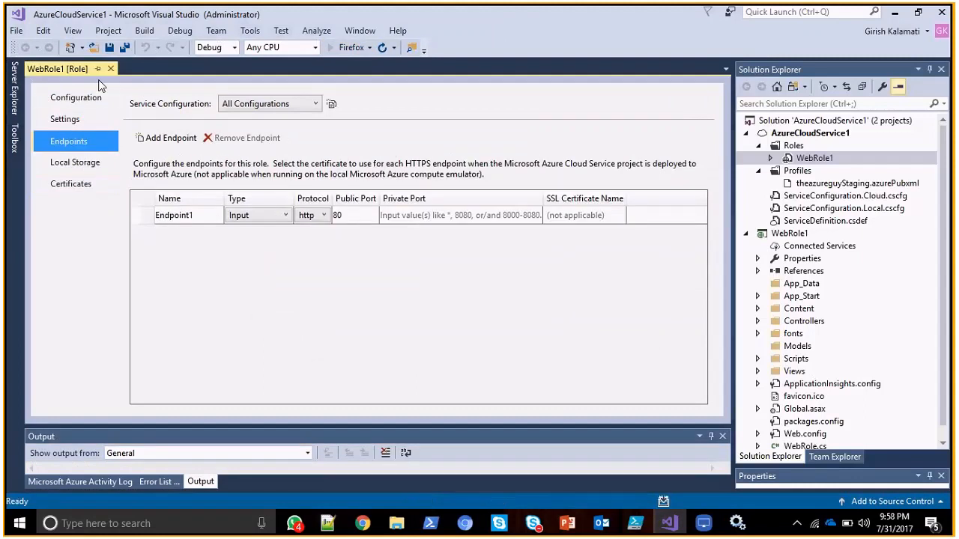
{"action": "left_click", "coordinate": [96, 98]}
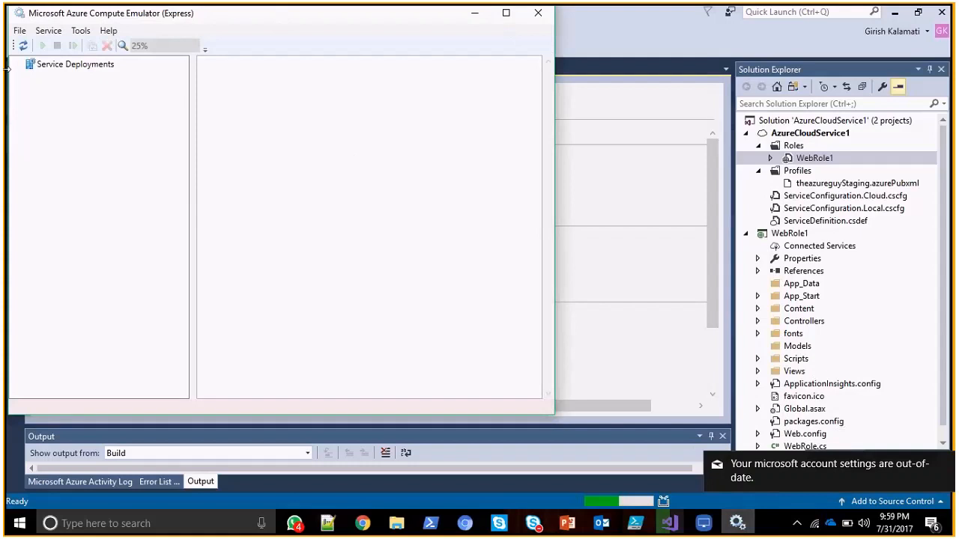
Refresh the Compute Emulator's Service Deployments, return to Visual Studio and dismiss its warning dialog.
{"action": "left_click", "coordinate": [25, 47]}
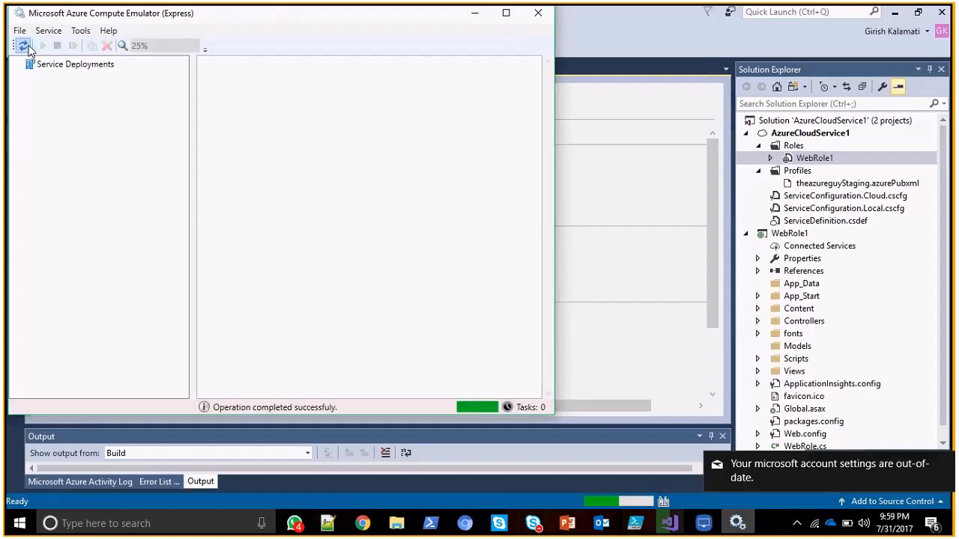
{"action": "left_click_drag", "start_coordinate": [225, 22], "coordinate": [463, 67]}
{"action": "left_click", "coordinate": [712, 57]}
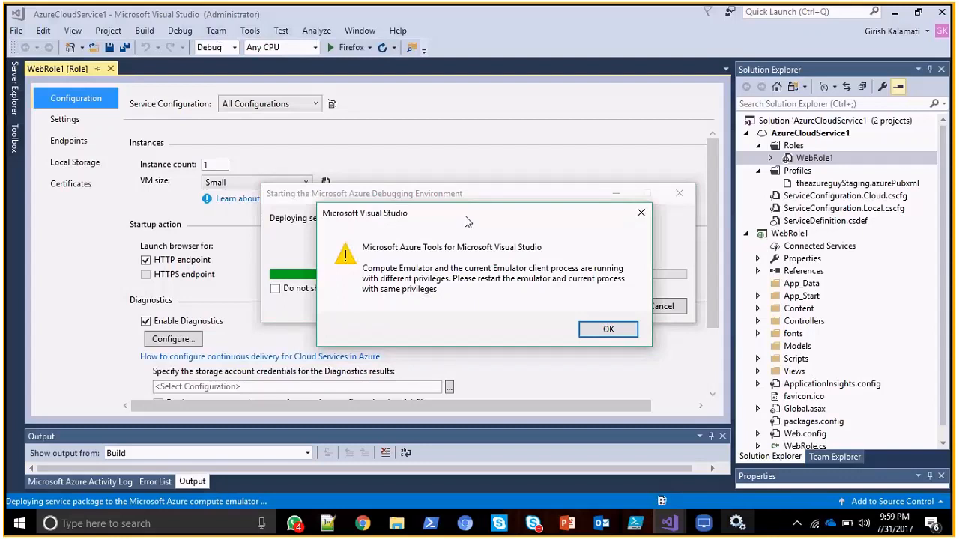
{"action": "left_click", "coordinate": [607, 330]}
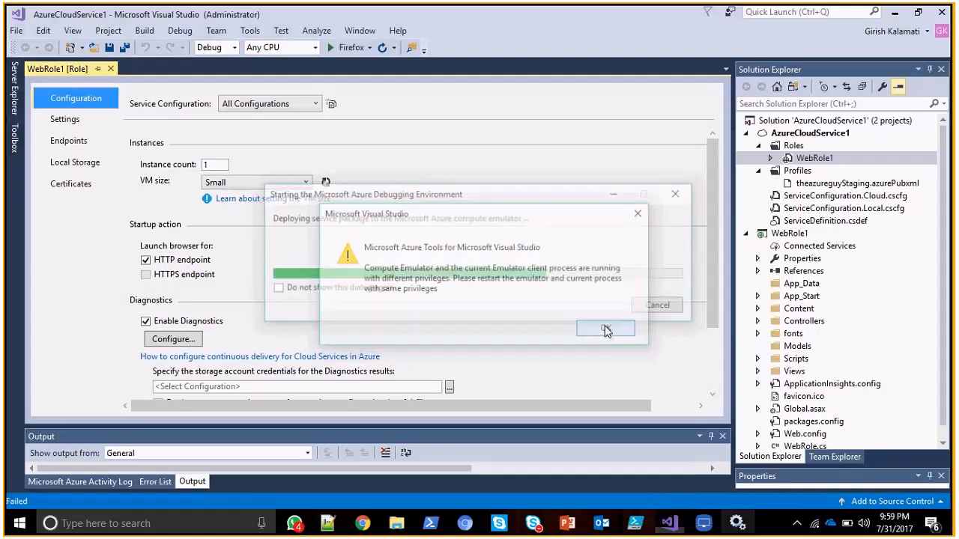
Exit the Microsoft Azure Emulator, shutting down both the Compute Emulator and the Storage Emulator.
{"action": "left_click", "coordinate": [797, 523]}
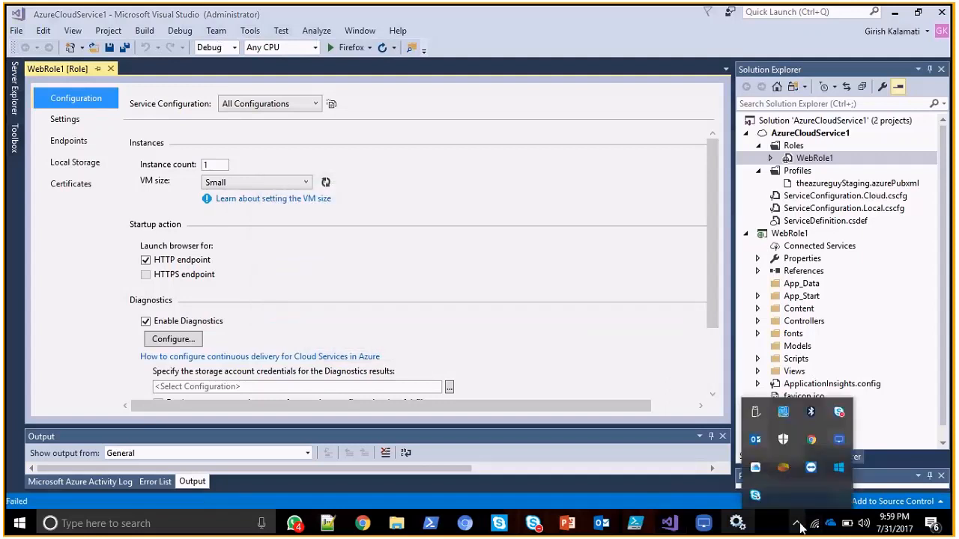
{"action": "right_click", "coordinate": [838, 475]}
{"action": "left_click", "coordinate": [815, 460]}
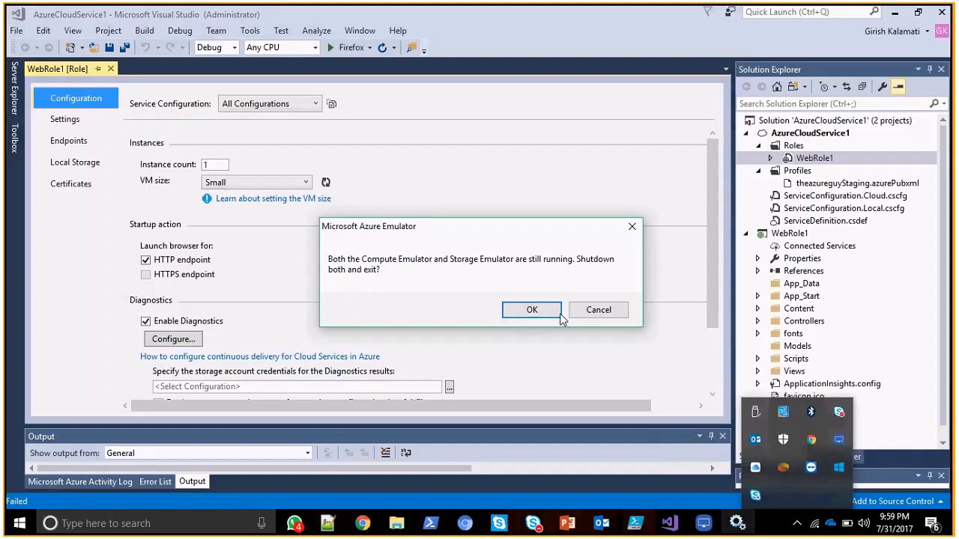
{"action": "left_click", "coordinate": [560, 314]}
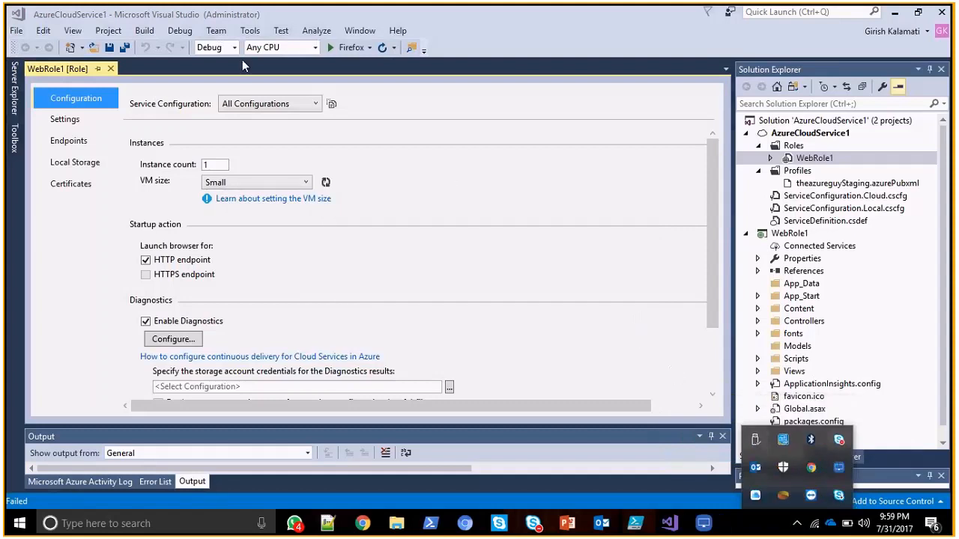
{"action": "left_click", "coordinate": [619, 314]}
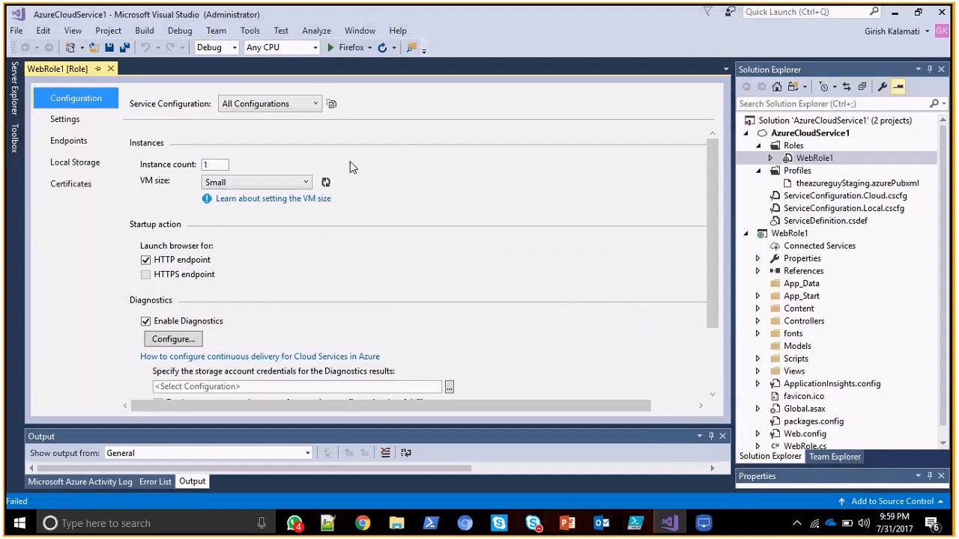
Start debugging the cloud service in Firefox with freshly launched emulators and check for the emulator among the background programs.
{"action": "left_click", "coordinate": [341, 48]}
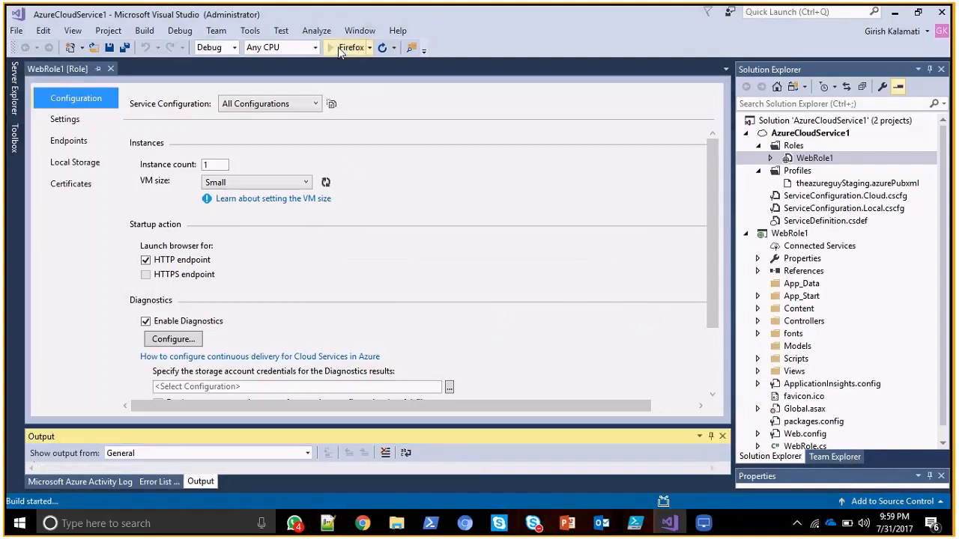
{"action": "left_click", "coordinate": [797, 524]}
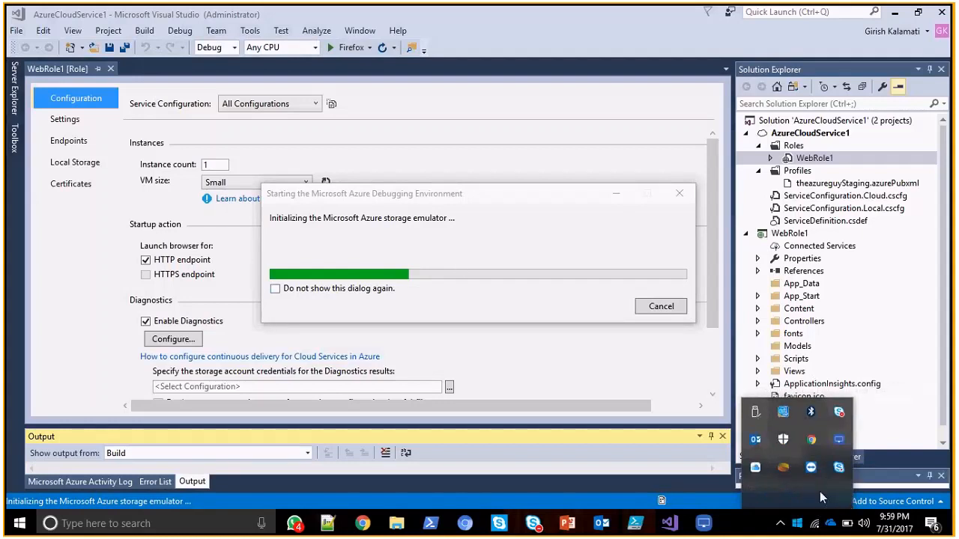
{"action": "right_click", "coordinate": [801, 528]}
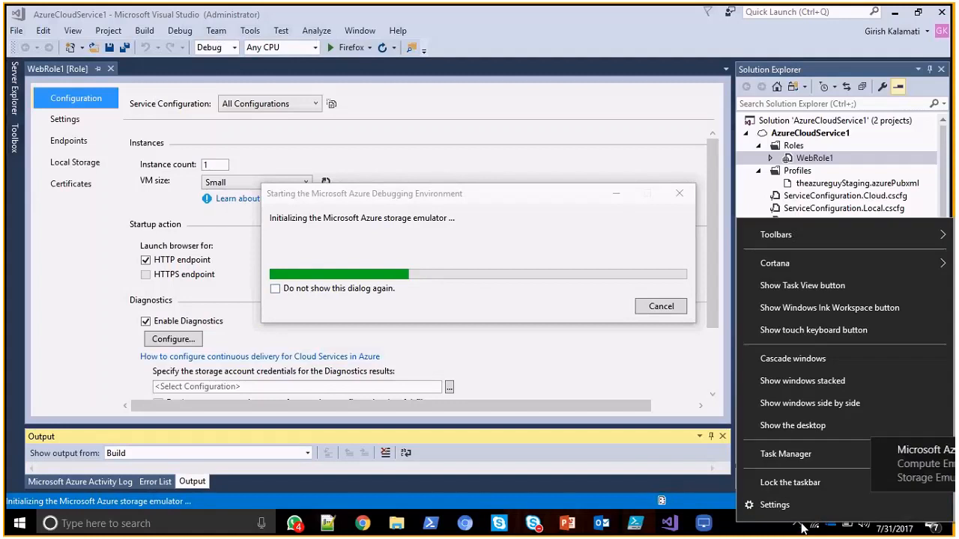
{"action": "left_click", "coordinate": [798, 525]}
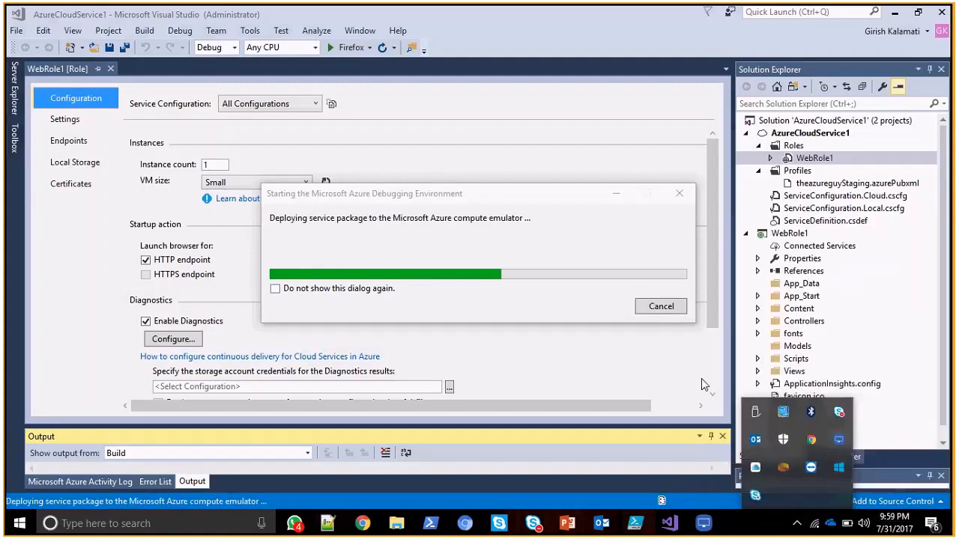
{"action": "left_click", "coordinate": [633, 363]}
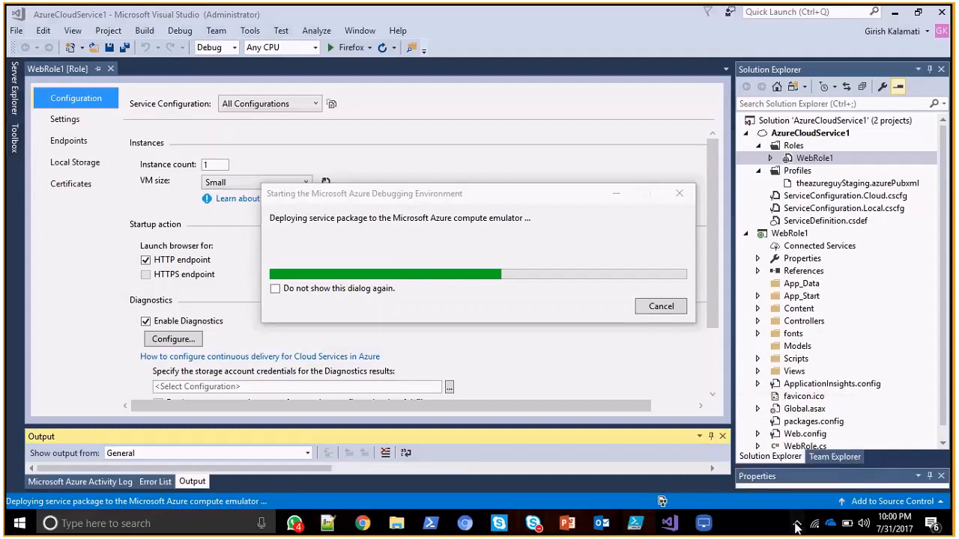
Show the Compute Emulator UI and open instance 0 of WebRole1 under AzureCloudService1.
{"action": "left_click", "coordinate": [797, 526]}
{"action": "right_click", "coordinate": [841, 468]}
{"action": "left_click", "coordinate": [760, 387]}
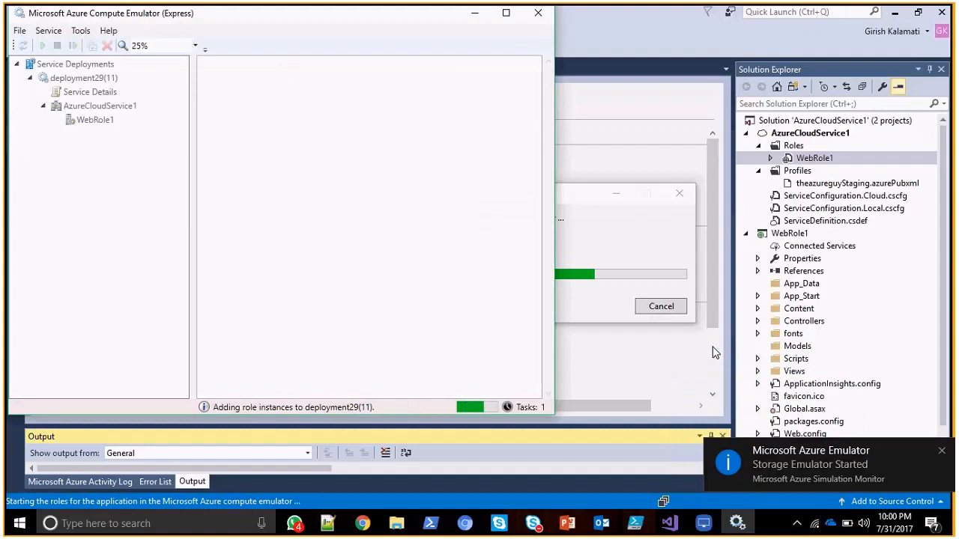
{"action": "left_click", "coordinate": [109, 111]}
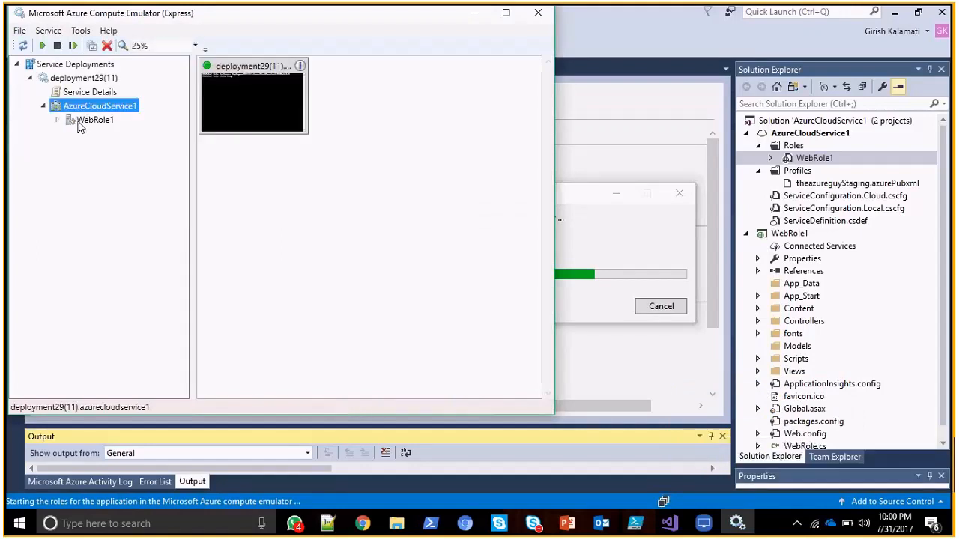
{"action": "left_click", "coordinate": [77, 120]}
{"action": "left_click", "coordinate": [58, 121]}
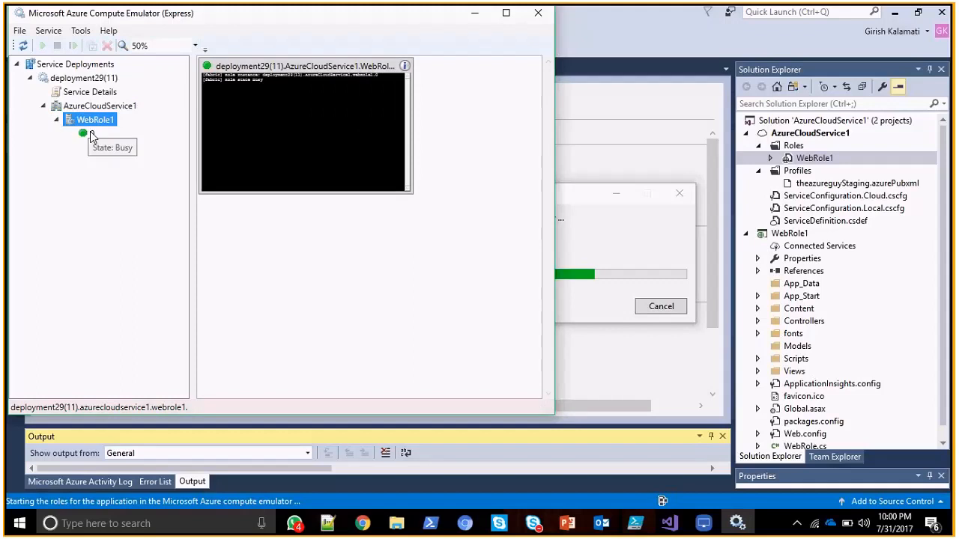
{"action": "left_click", "coordinate": [87, 133]}
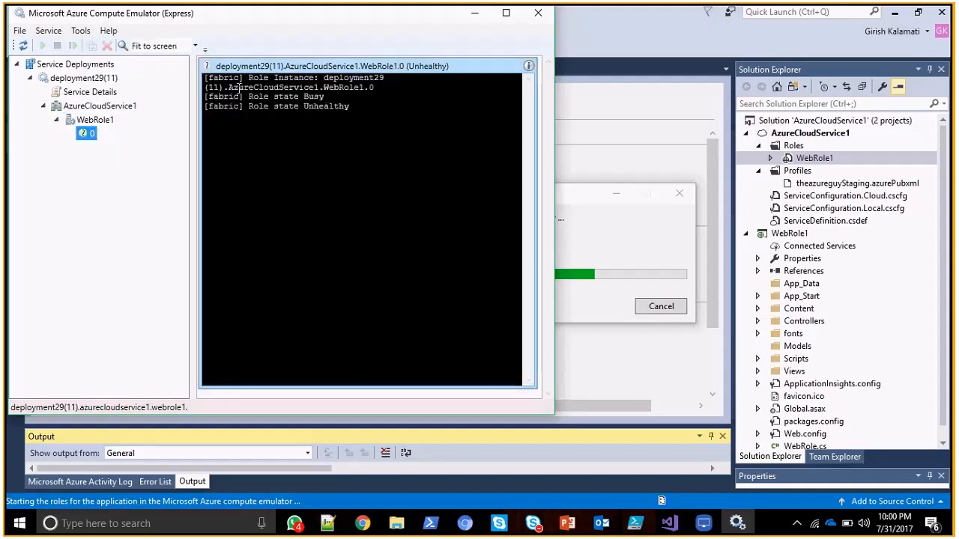
Examine the role state log of WebRole1's instance 0 and close the Compute Emulator window.
{"action": "left_click_drag", "start_coordinate": [240, 88], "coordinate": [323, 90]}
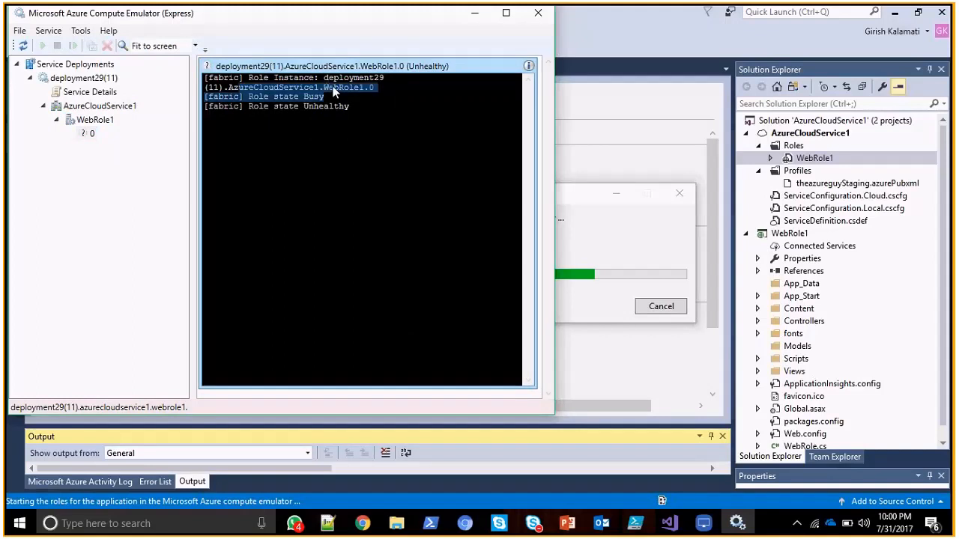
{"action": "left_click", "coordinate": [339, 87]}
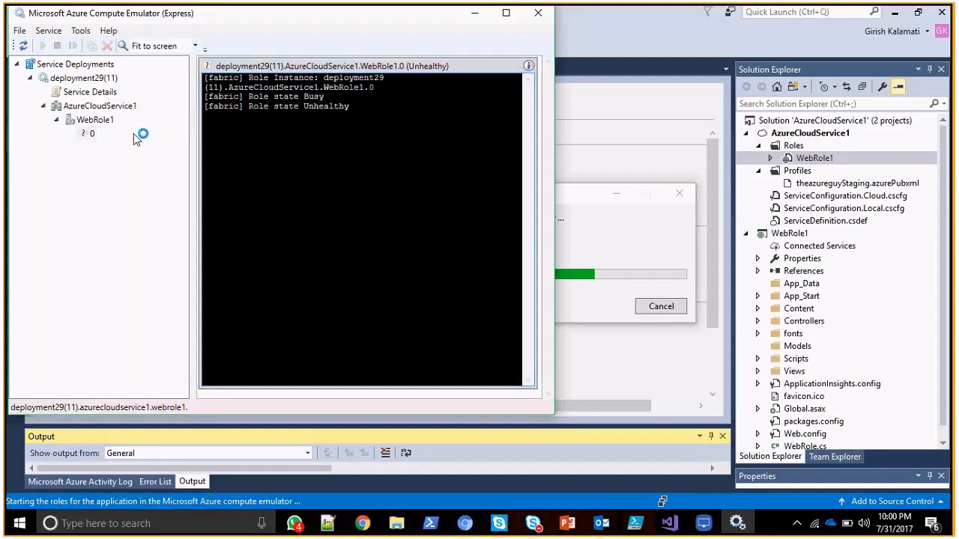
{"action": "left_click", "coordinate": [89, 136]}
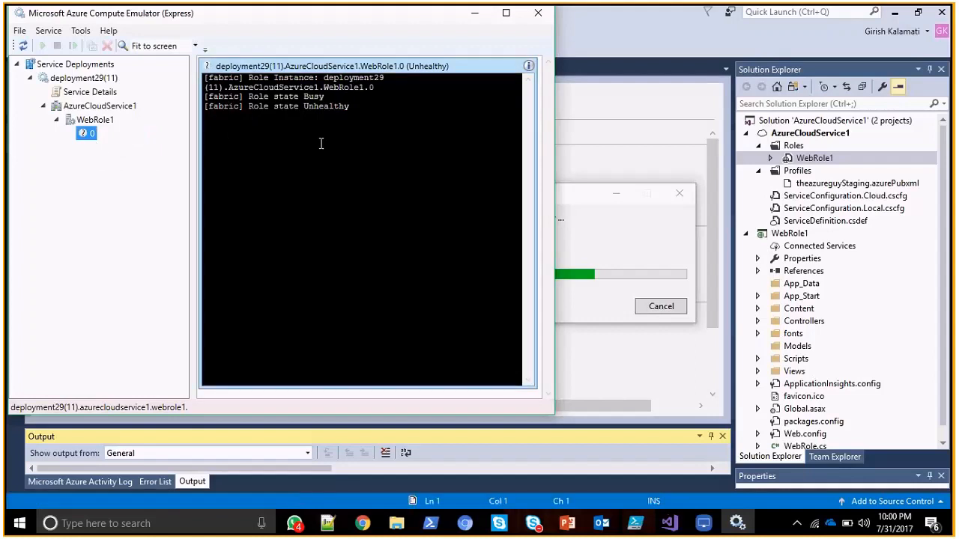
{"action": "mouse_move", "coordinate": [89, 137]}
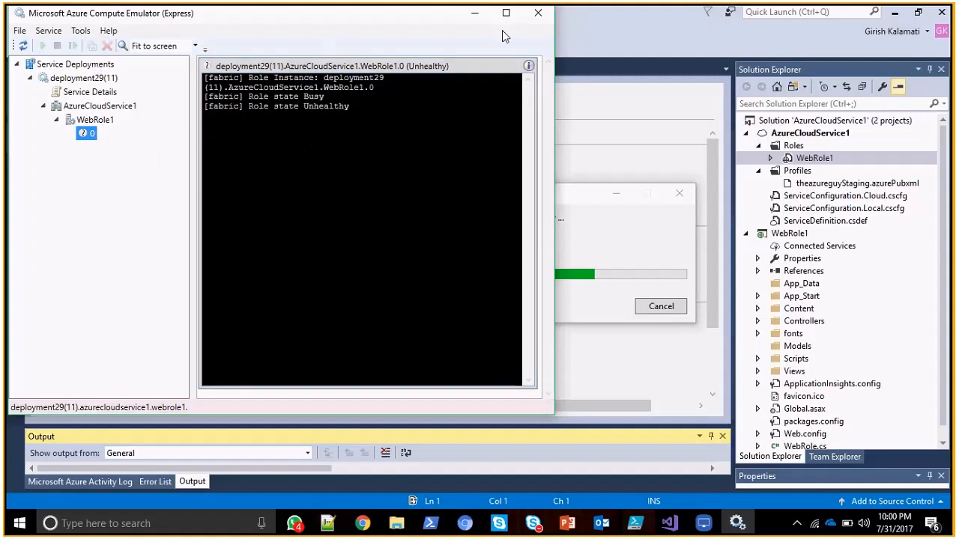
{"action": "left_click", "coordinate": [546, 13]}
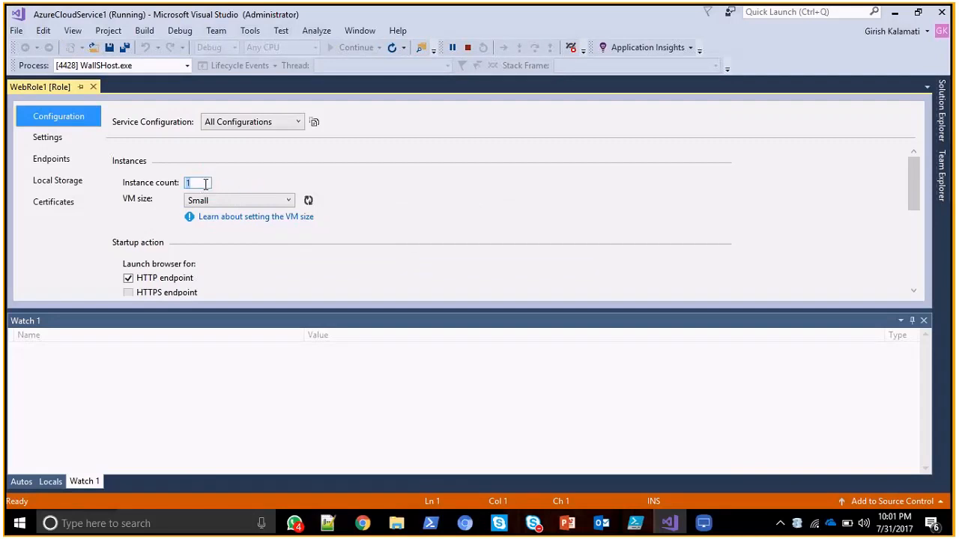
Stop debugging and set WebRole1's instance count to 6 and its VM size to ExtraLarge.
{"action": "left_click", "coordinate": [204, 183]}
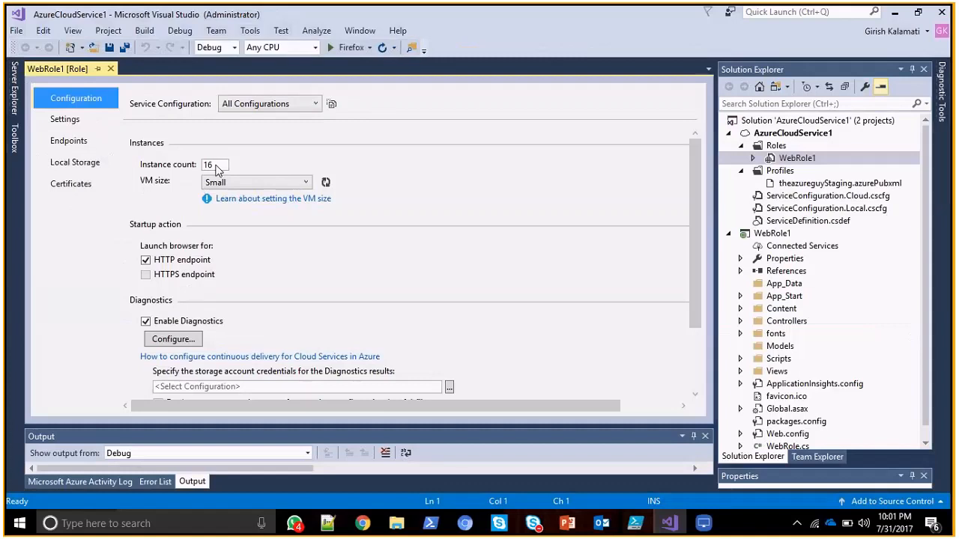
{"action": "double_click", "coordinate": [215, 165]}
{"action": "key", "text": "BackSpace"}
{"action": "type", "text": "6"}
{"action": "left_click", "coordinate": [289, 182]}
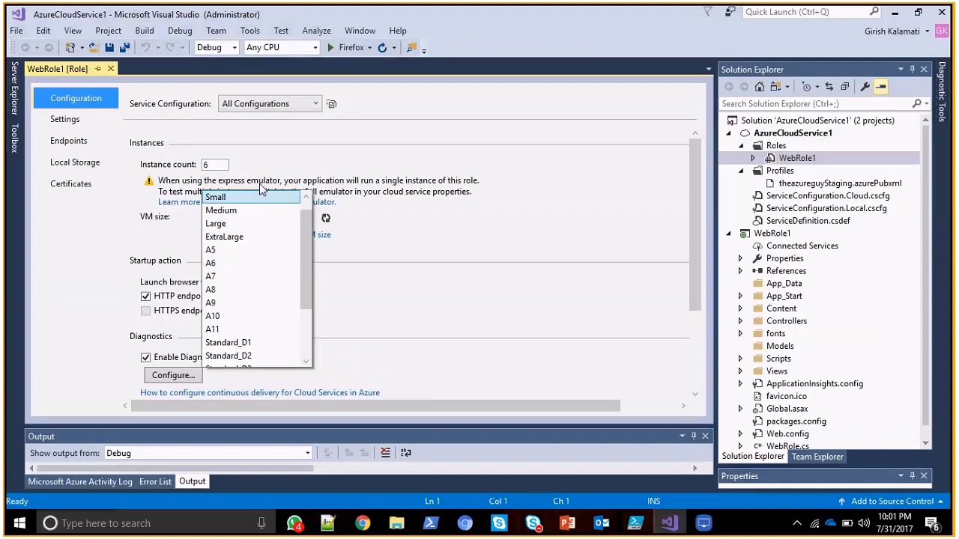
{"action": "left_click", "coordinate": [255, 237]}
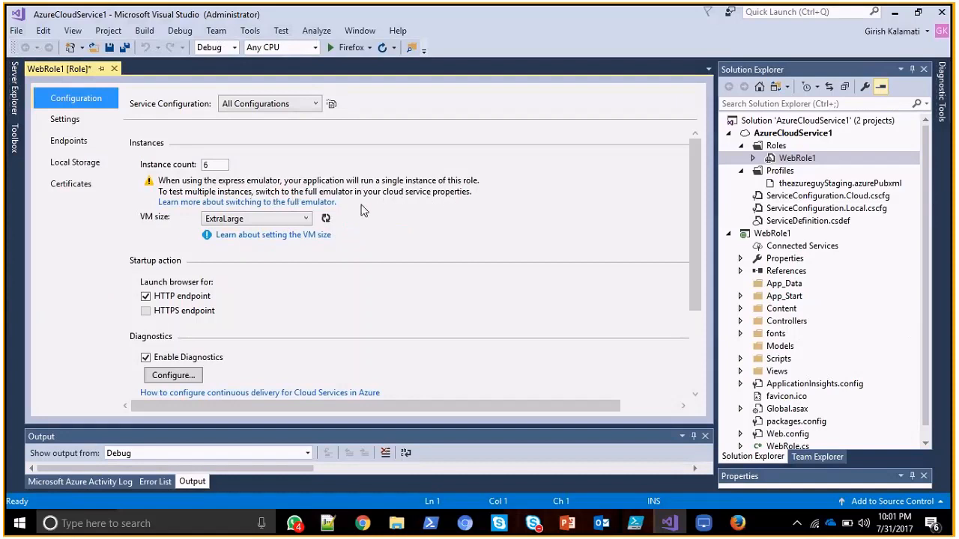
Set WebRole1's instance count to 2, refresh the available VM sizes and use ExtraSmall (1 cores, 768 MB).
{"action": "left_click", "coordinate": [215, 167]}
{"action": "type", "text": "2"}
{"action": "left_click", "coordinate": [305, 218]}
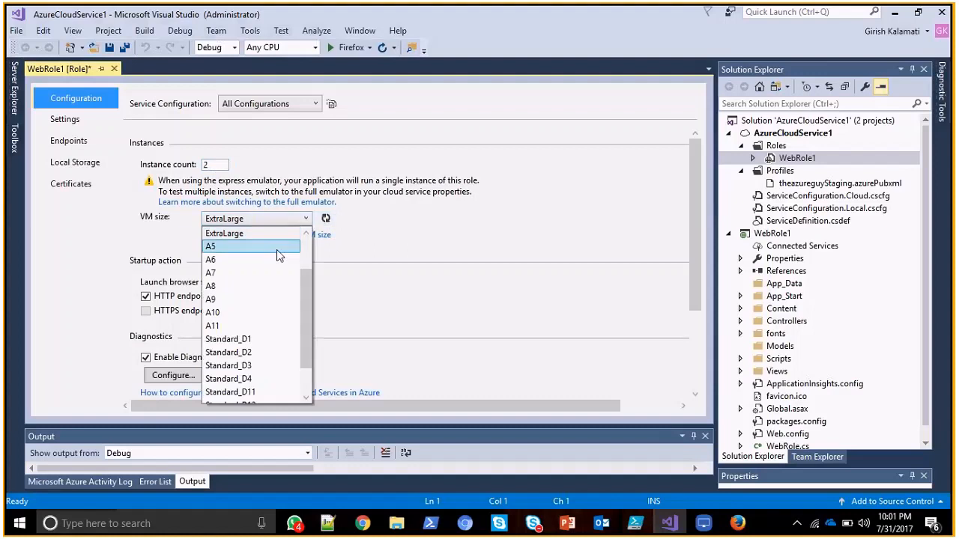
{"action": "left_click_drag", "start_coordinate": [307, 278], "coordinate": [310, 225]}
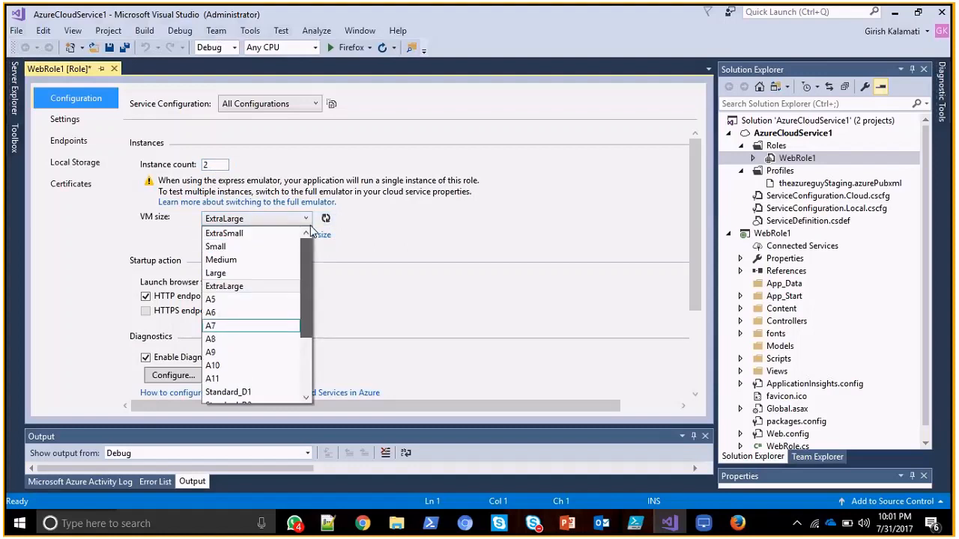
{"action": "left_click", "coordinate": [325, 218]}
{"action": "left_click", "coordinate": [317, 218]}
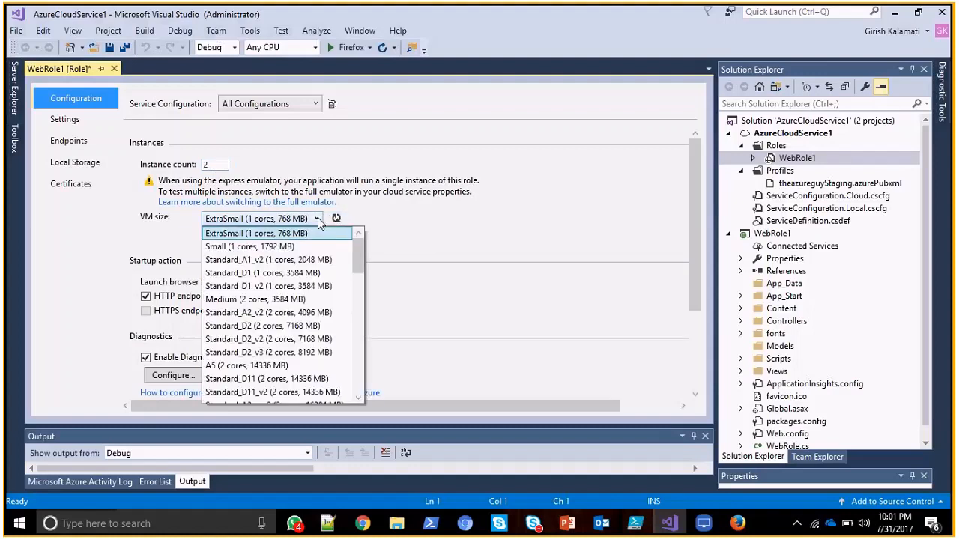
{"action": "left_click_drag", "start_coordinate": [358, 251], "coordinate": [252, 272]}
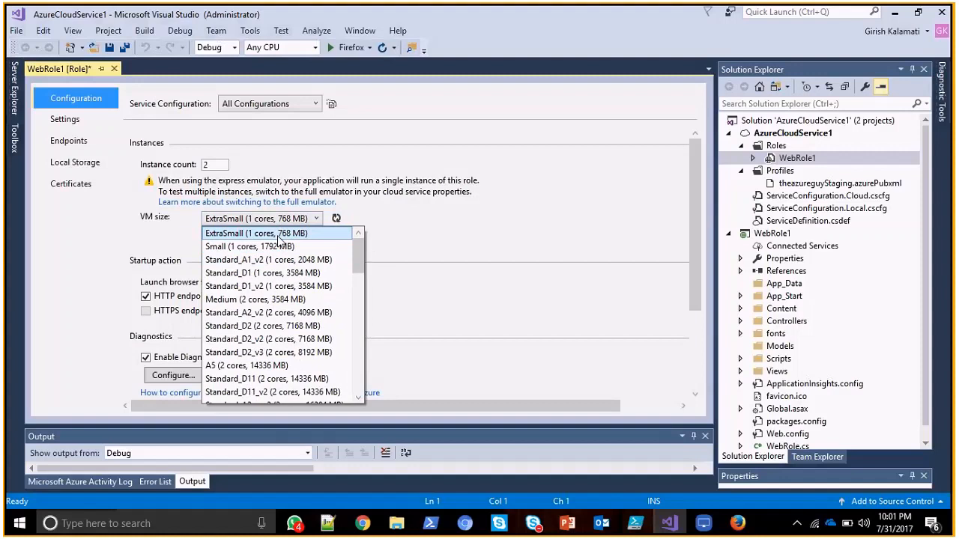
{"action": "left_click", "coordinate": [323, 173]}
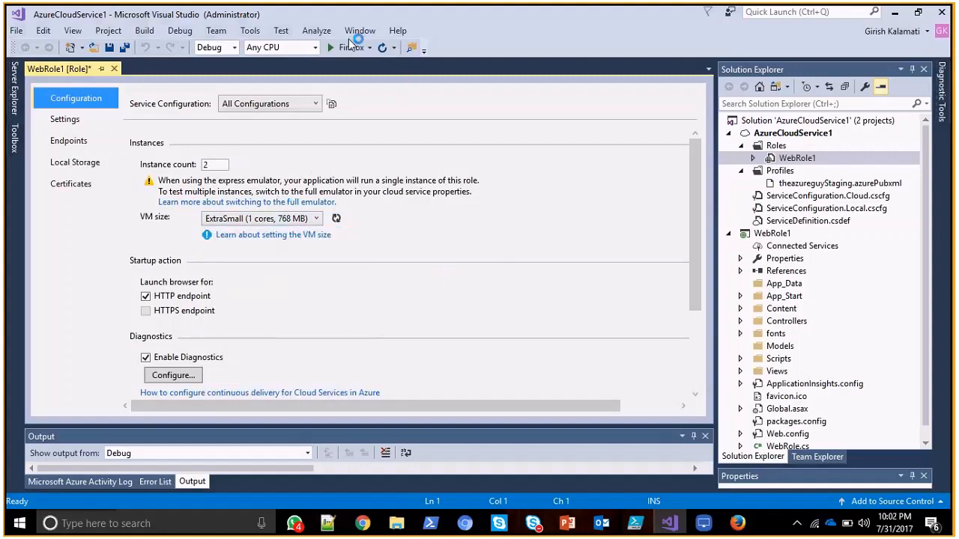
Start debugging the cloud service in Firefox and show the Compute Emulator UI.
{"action": "left_click", "coordinate": [348, 47]}
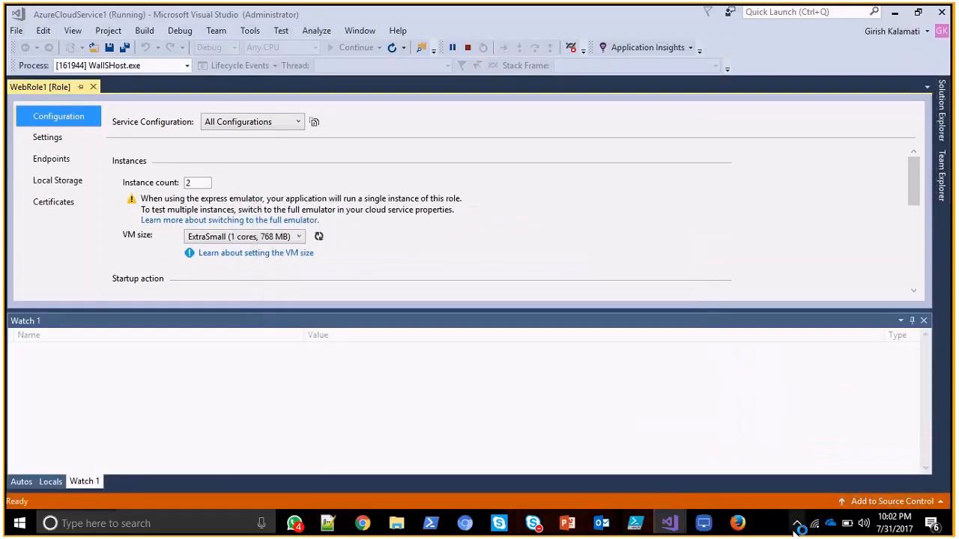
{"action": "left_click", "coordinate": [796, 524]}
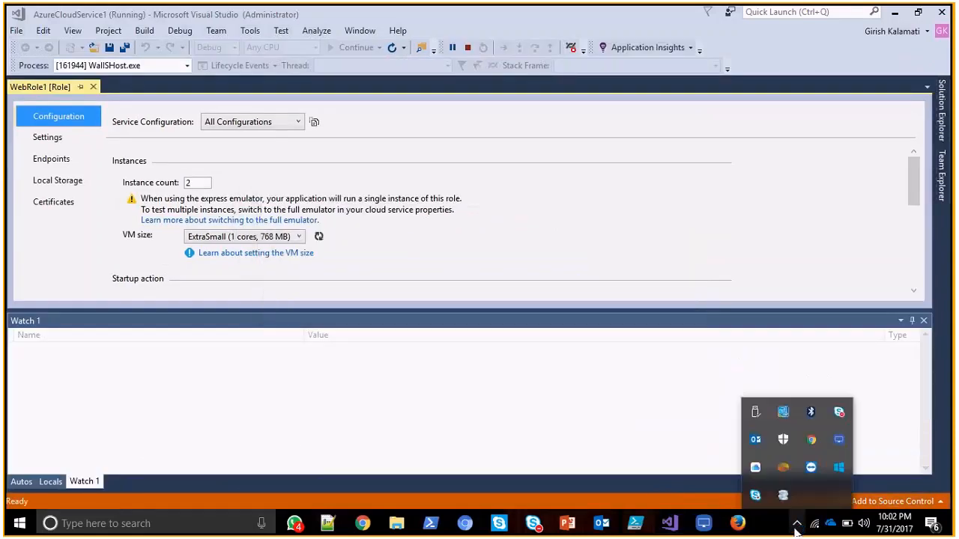
{"action": "right_click", "coordinate": [847, 460]}
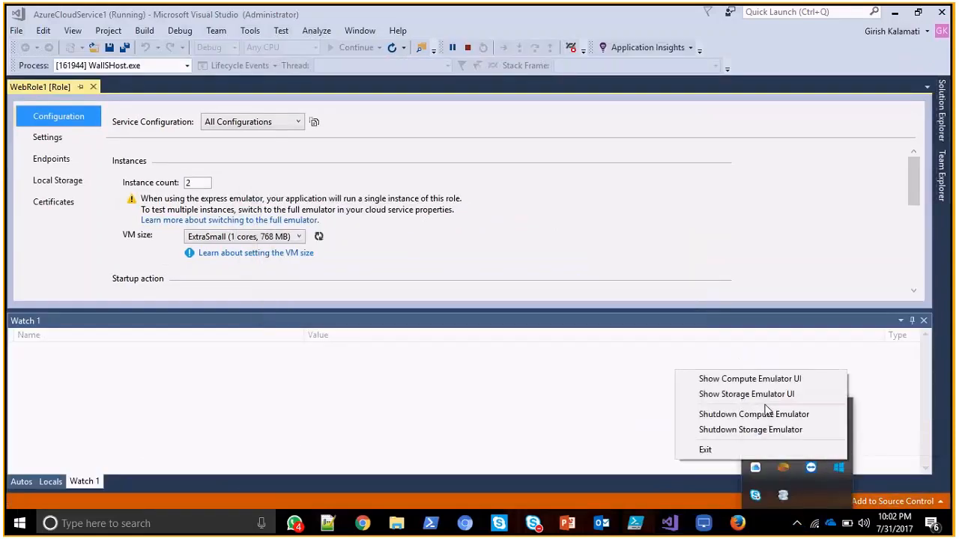
{"action": "left_click", "coordinate": [758, 379]}
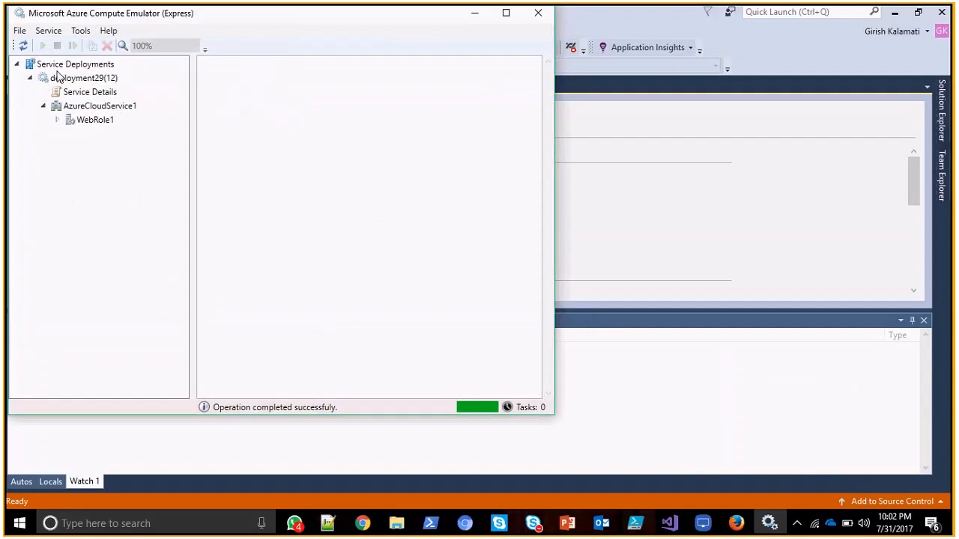
Refresh the service deployments, inspect the log of WebRole1's instance 0 under AzureCloudService1, and close the emulator window.
{"action": "left_click", "coordinate": [21, 46]}
{"action": "left_click", "coordinate": [103, 108]}
{"action": "left_click", "coordinate": [57, 120]}
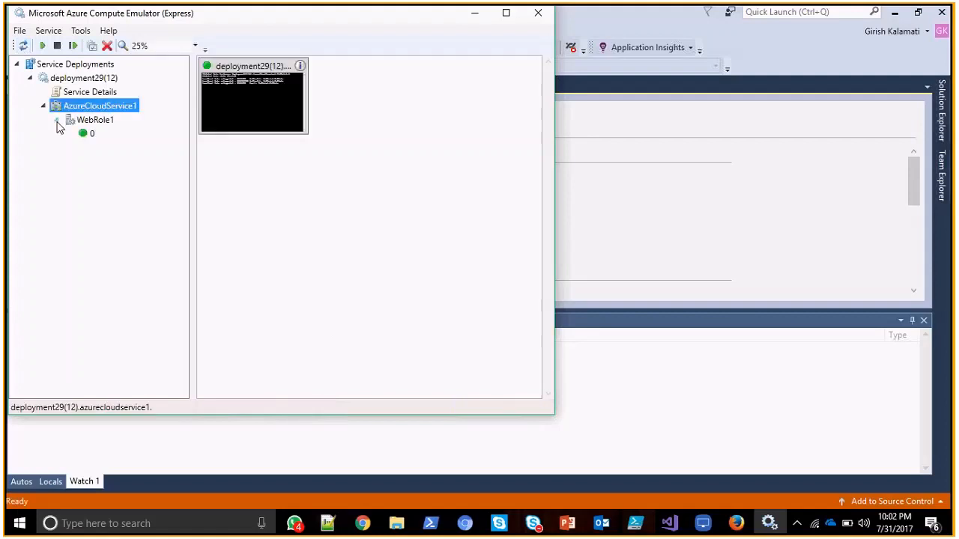
{"action": "left_click", "coordinate": [86, 133]}
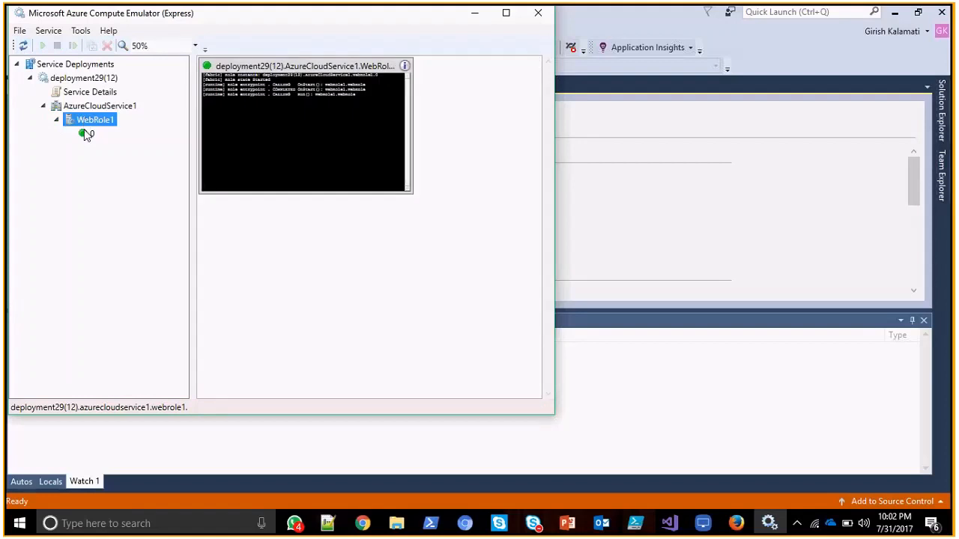
{"action": "left_click", "coordinate": [86, 134]}
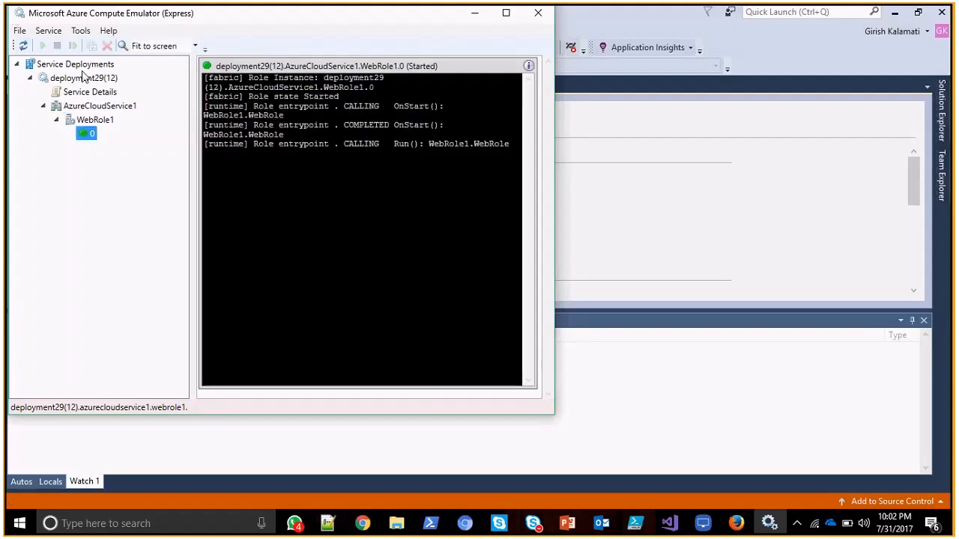
{"action": "left_click", "coordinate": [537, 14]}
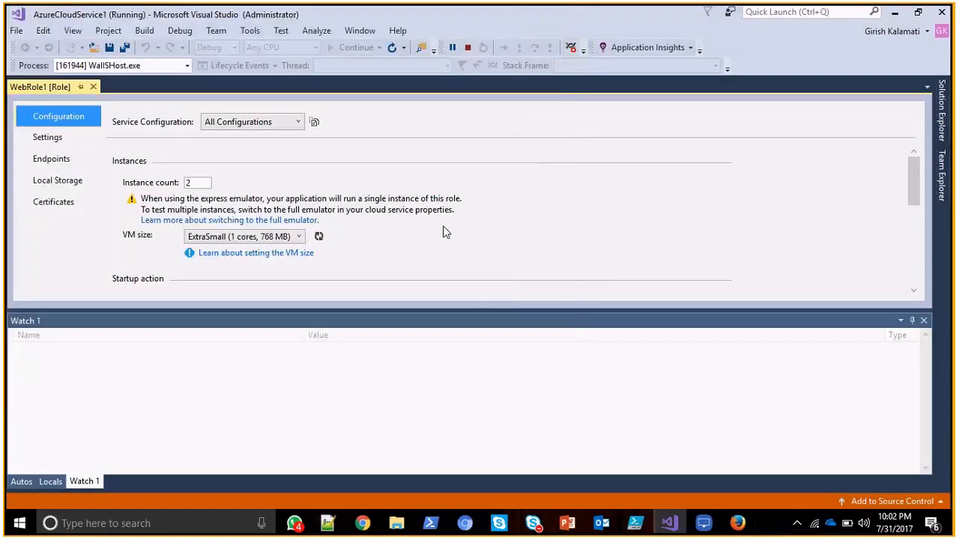
Highlight WebRole1's instance count and stop debugging the cloud service.
{"action": "double_click", "coordinate": [192, 181]}
{"action": "left_click", "coordinate": [200, 211]}
{"action": "left_click_drag", "start_coordinate": [195, 178], "coordinate": [177, 186]}
{"action": "left_click", "coordinate": [467, 47]}
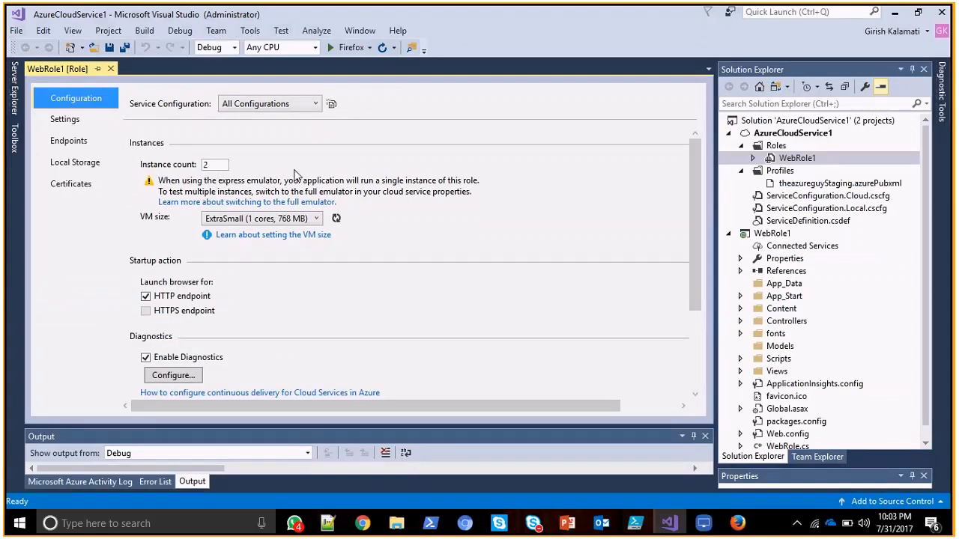
Review WebRole1's settings, endpoints, local storage and certificates pages in turn.
{"action": "left_click", "coordinate": [69, 121]}
{"action": "left_click", "coordinate": [77, 141]}
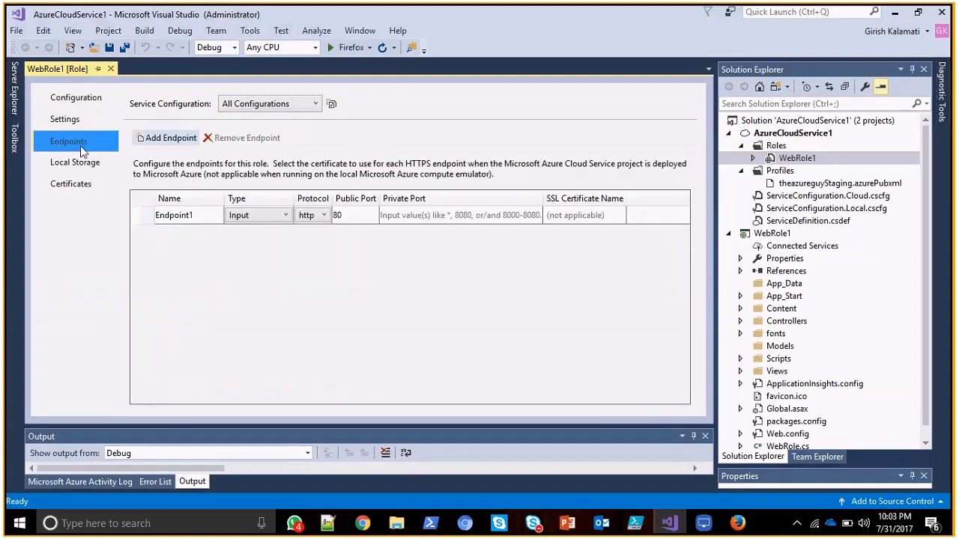
{"action": "left_click", "coordinate": [84, 163]}
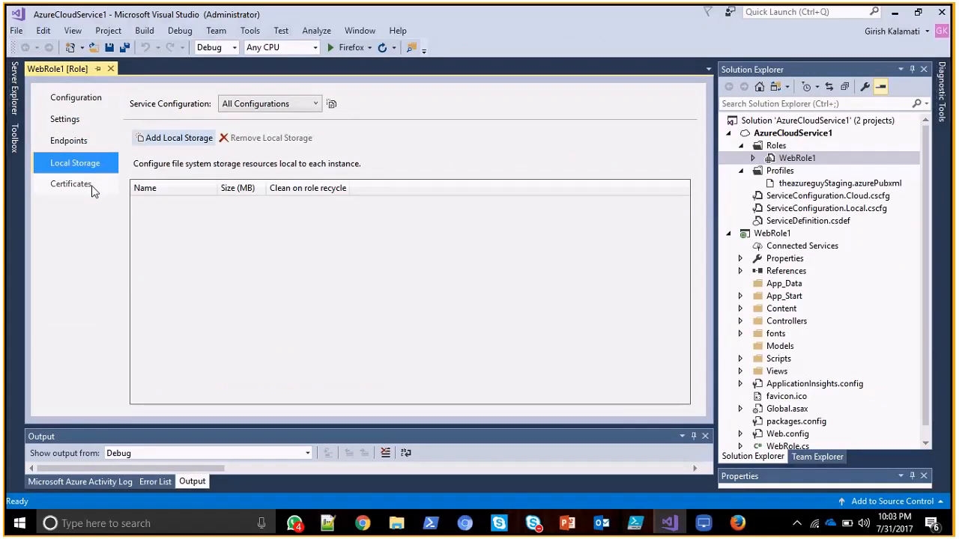
{"action": "left_click", "coordinate": [92, 188]}
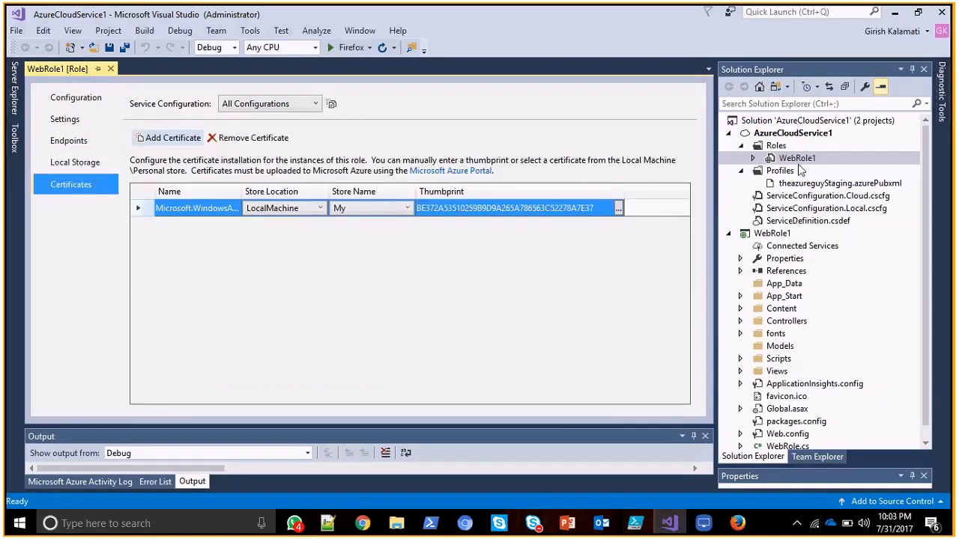
Open ServiceDefinition.csdef from AzureCloudService1 and highlight the web role's vmsize value.
{"action": "left_click", "coordinate": [787, 133]}
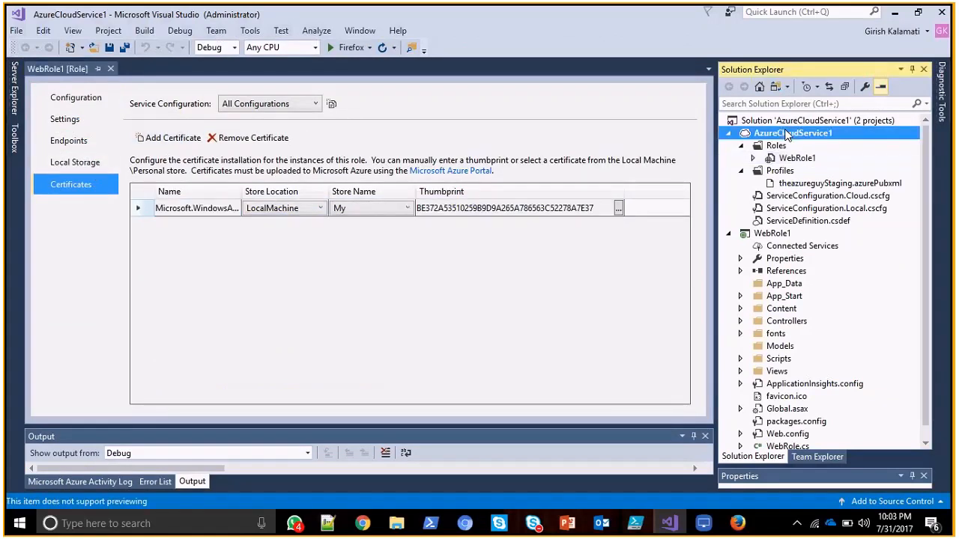
{"action": "left_click", "coordinate": [824, 223]}
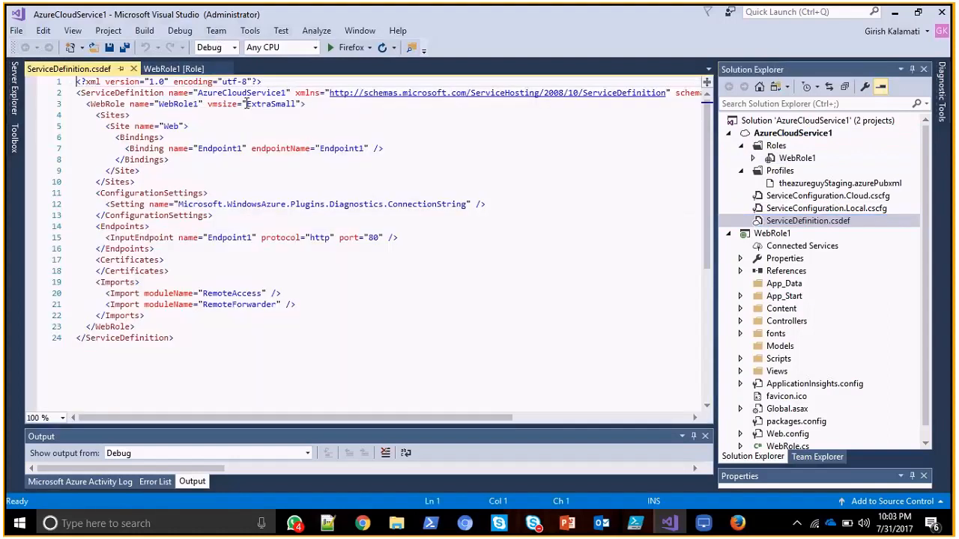
{"action": "left_click", "coordinate": [191, 272]}
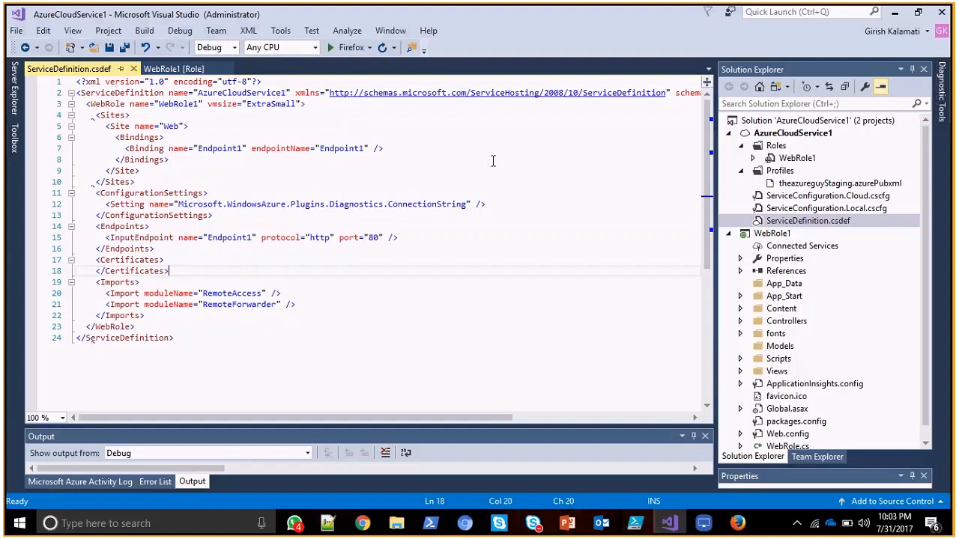
{"action": "double_click", "coordinate": [273, 105]}
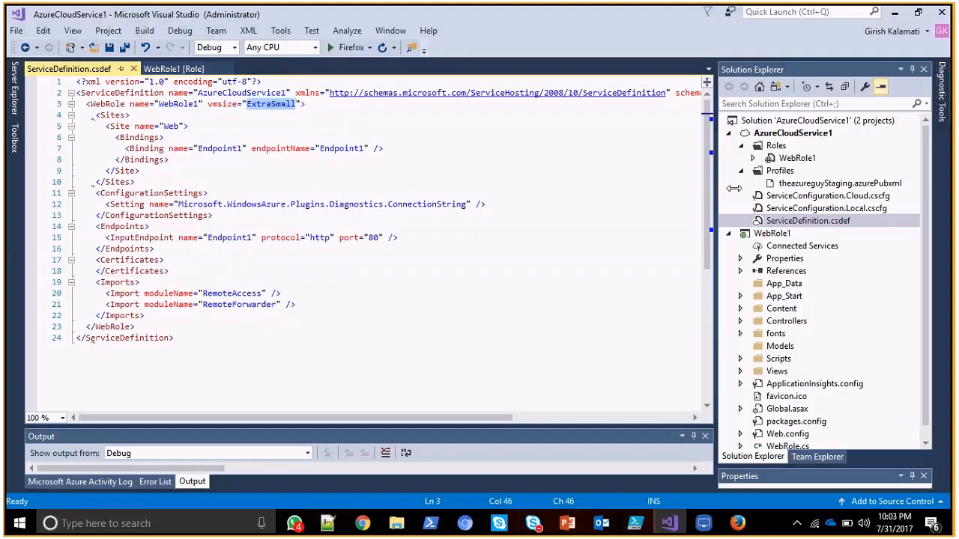
Open ServiceConfiguration.Cloud.cscfg and ServiceConfiguration.Local.cscfg and highlight the certificate thumbprint in each file.
{"action": "left_click", "coordinate": [852, 197]}
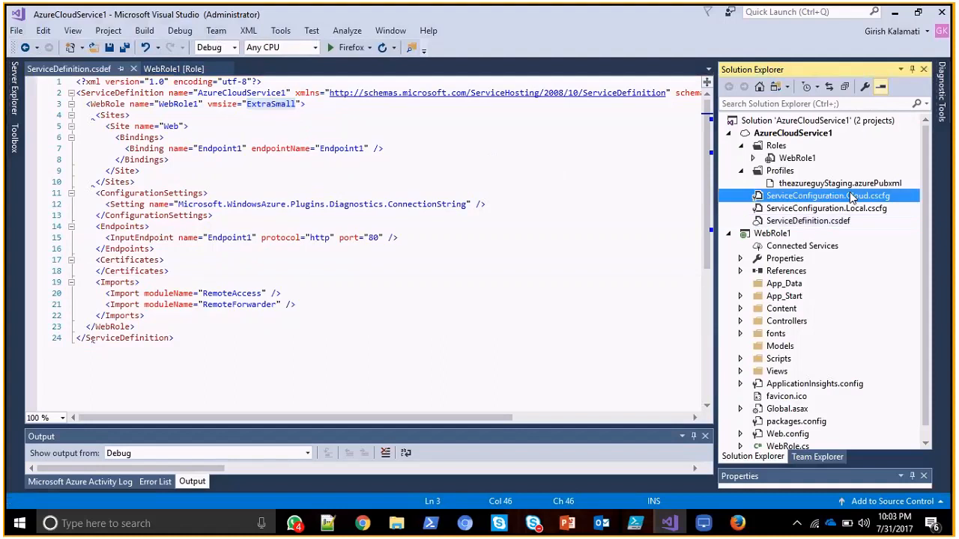
{"action": "double_click", "coordinate": [852, 196]}
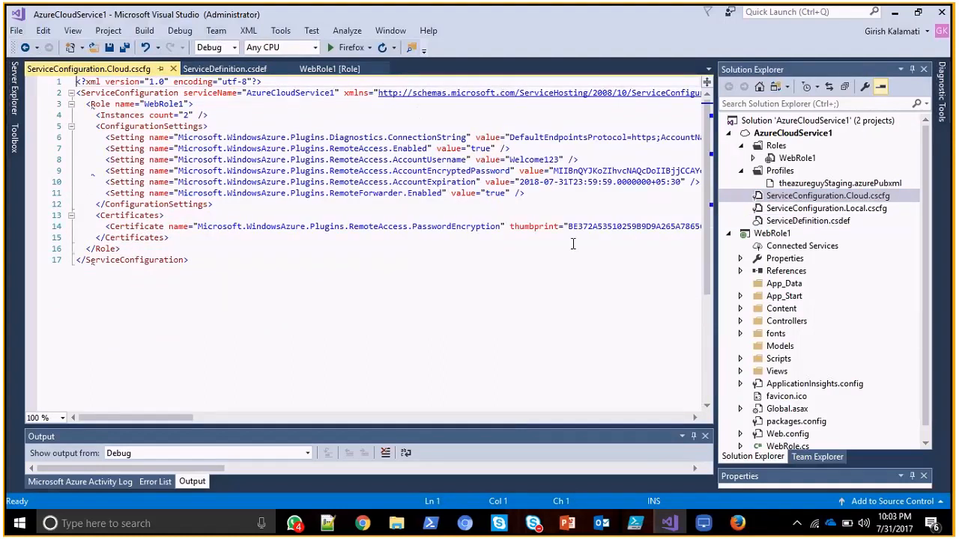
{"action": "double_click", "coordinate": [598, 230]}
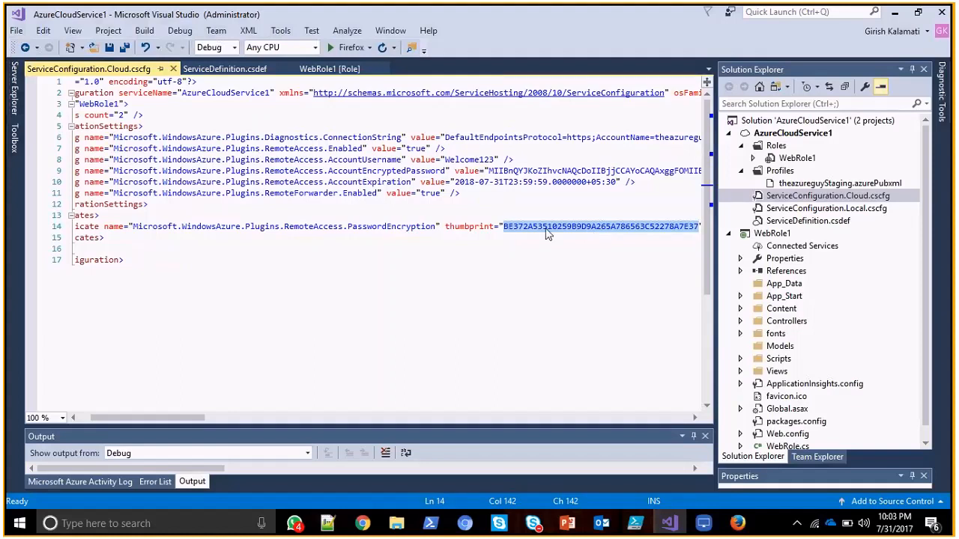
{"action": "double_click", "coordinate": [832, 209]}
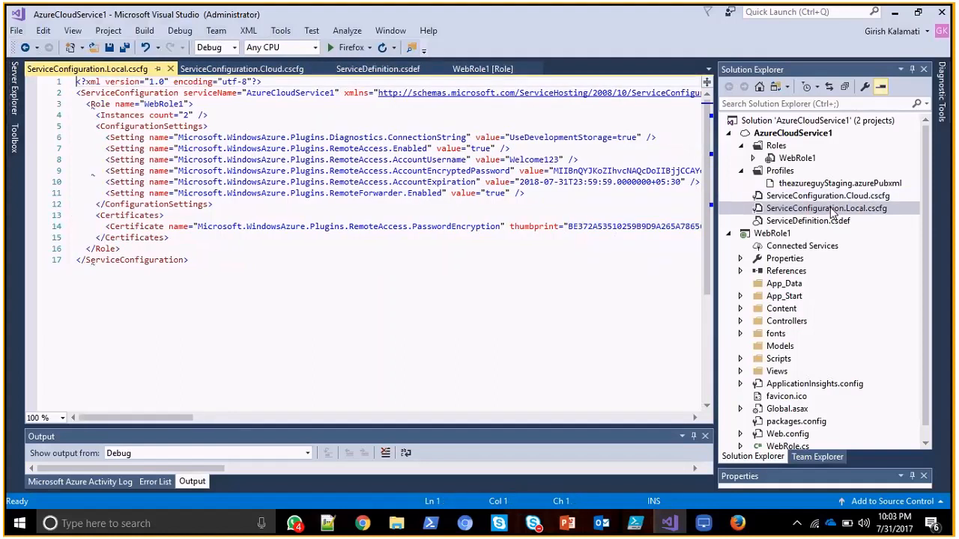
{"action": "double_click", "coordinate": [602, 231]}
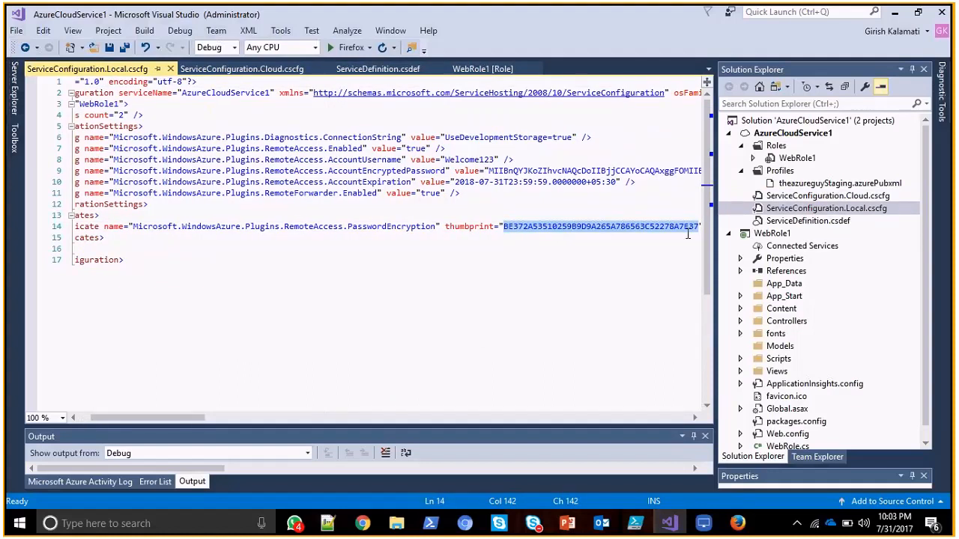
Open the theazureguyStaging.azurePubxml publish profile and return to the configuration settings in ServiceConfiguration.Cloud.cscfg.
{"action": "double_click", "coordinate": [835, 184]}
{"action": "left_click", "coordinate": [832, 198]}
{"action": "double_click", "coordinate": [833, 196]}
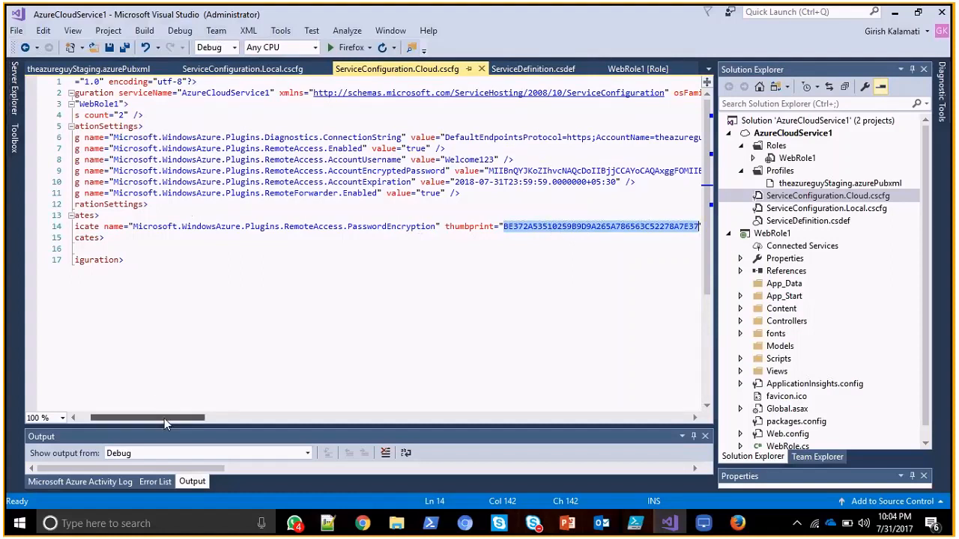
{"action": "left_click_drag", "start_coordinate": [164, 418], "coordinate": [103, 420]}
{"action": "left_click", "coordinate": [258, 205]}
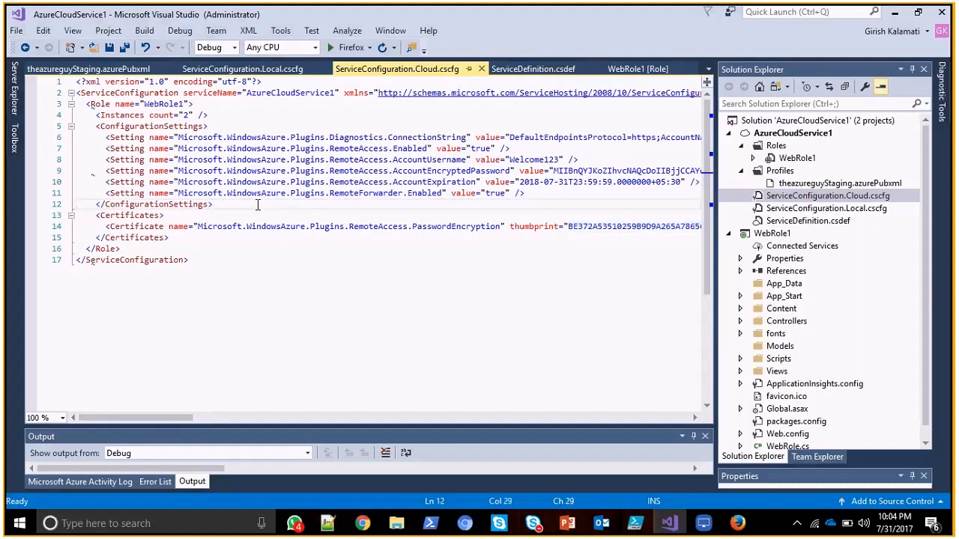